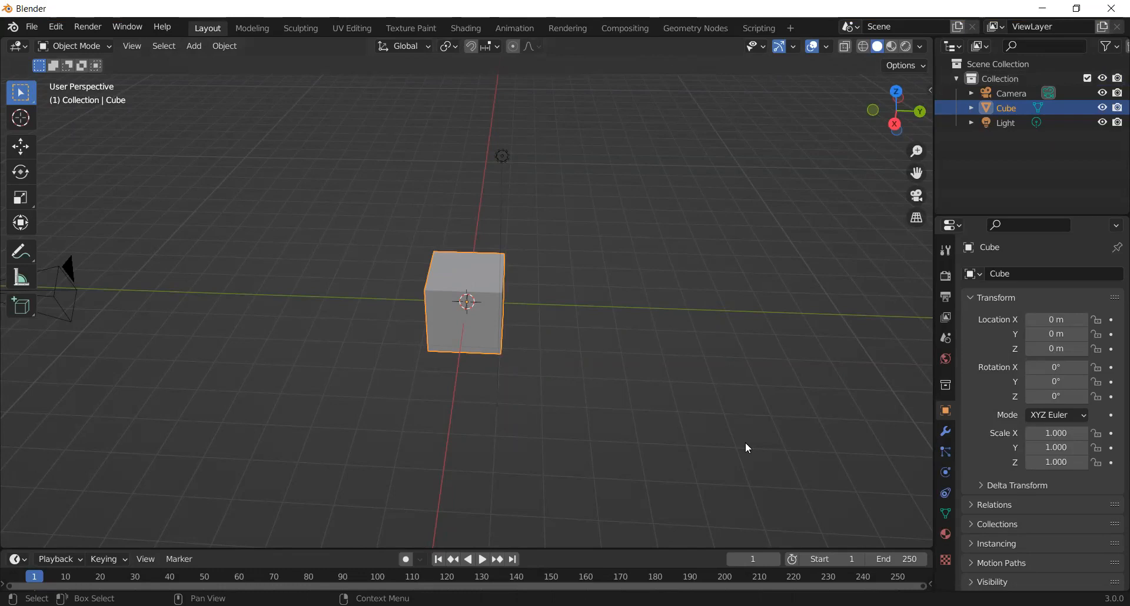
# Enlarge the timeline area and enable the Rigging: Rigify add-on in the preferences, searching the add-ons for "RIGI"
pyautogui.moveTo(541, 548); pyautogui.dragTo(542, 406)
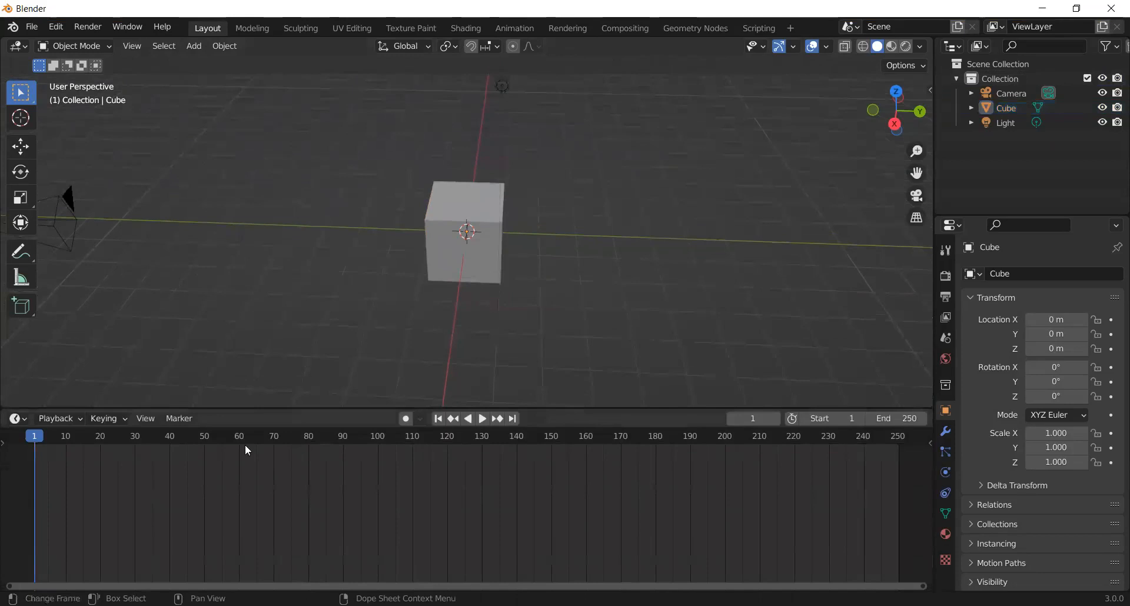
pyautogui.click(60, 26)
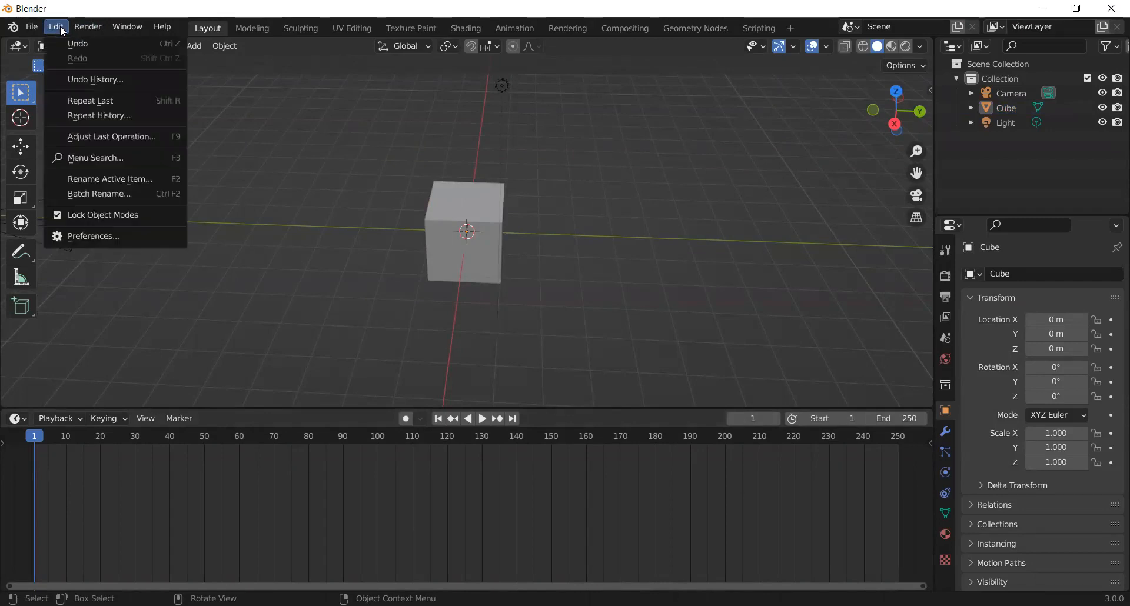
pyautogui.click(111, 236)
pyautogui.click(432, 79)
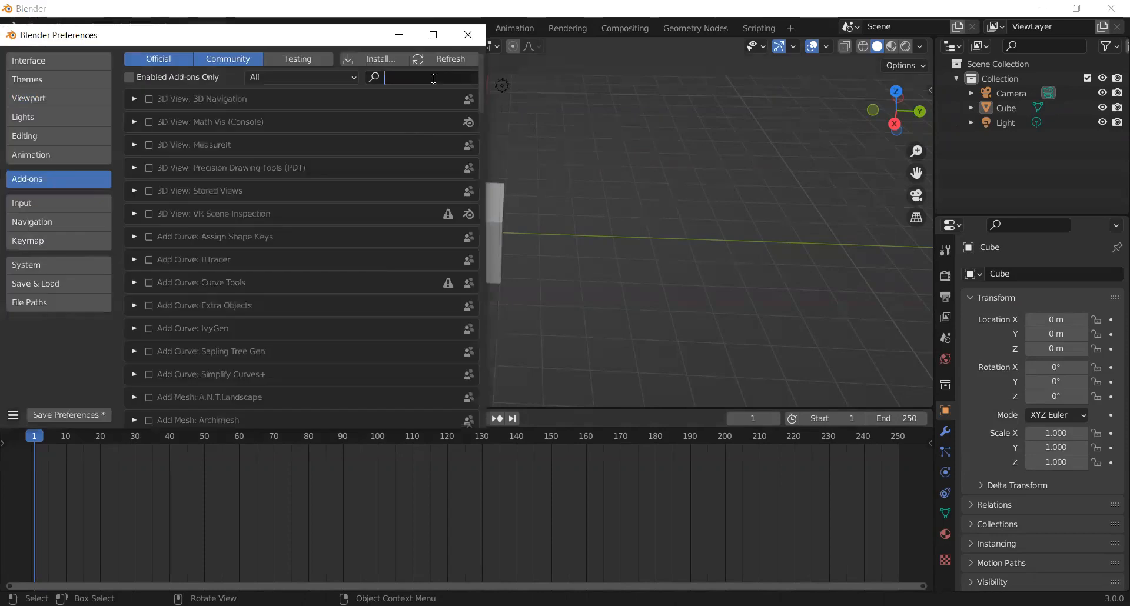
pyautogui.write('RiGI')
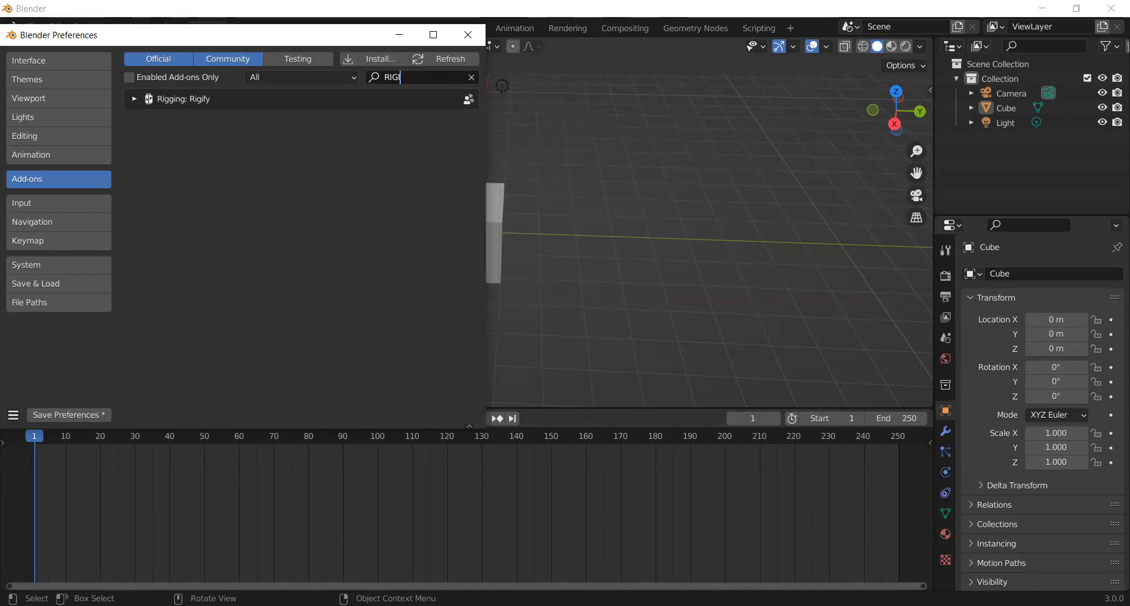
pyautogui.click(148, 99)
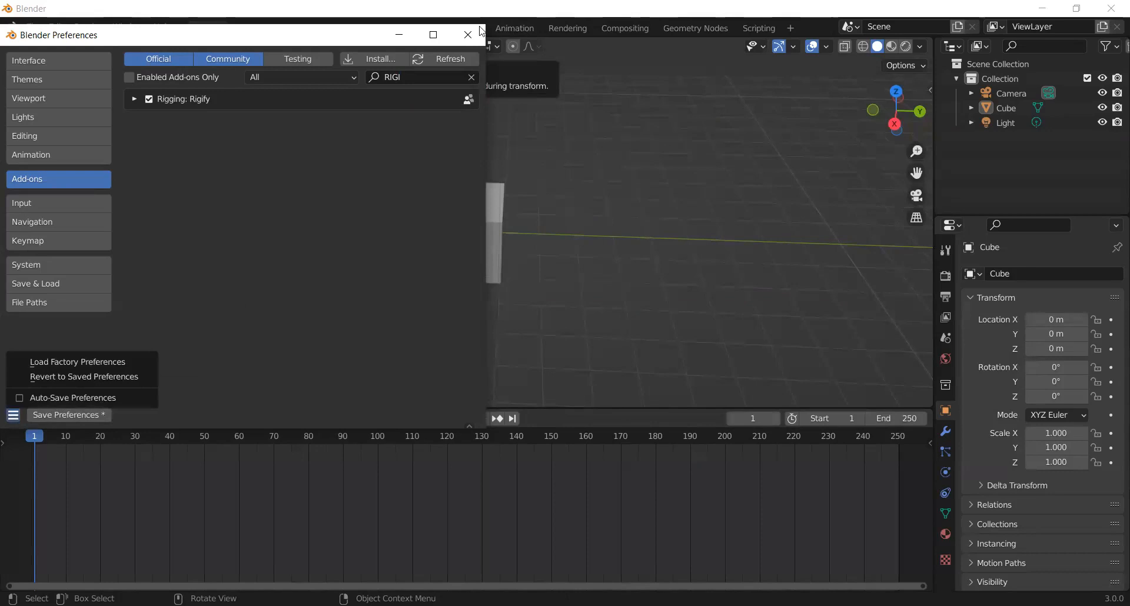
pyautogui.click(518, 282)
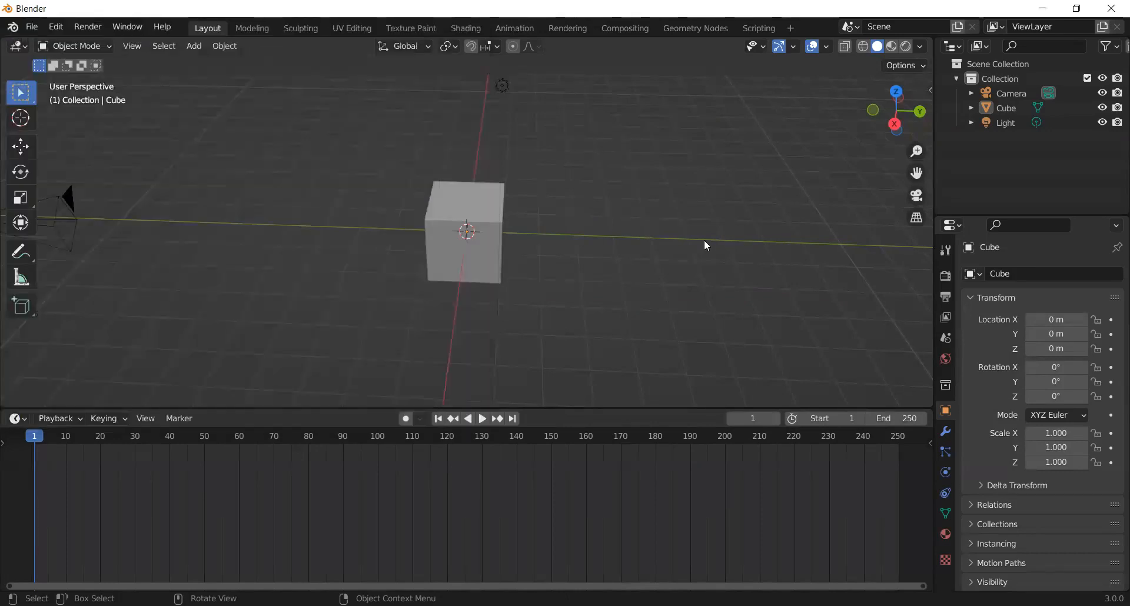
# Restore the cube's selection and move it up along the global Z axis by about 6.79 m
pyautogui.moveTo(704, 239); pyautogui.dragTo(528, 184, button='middle')
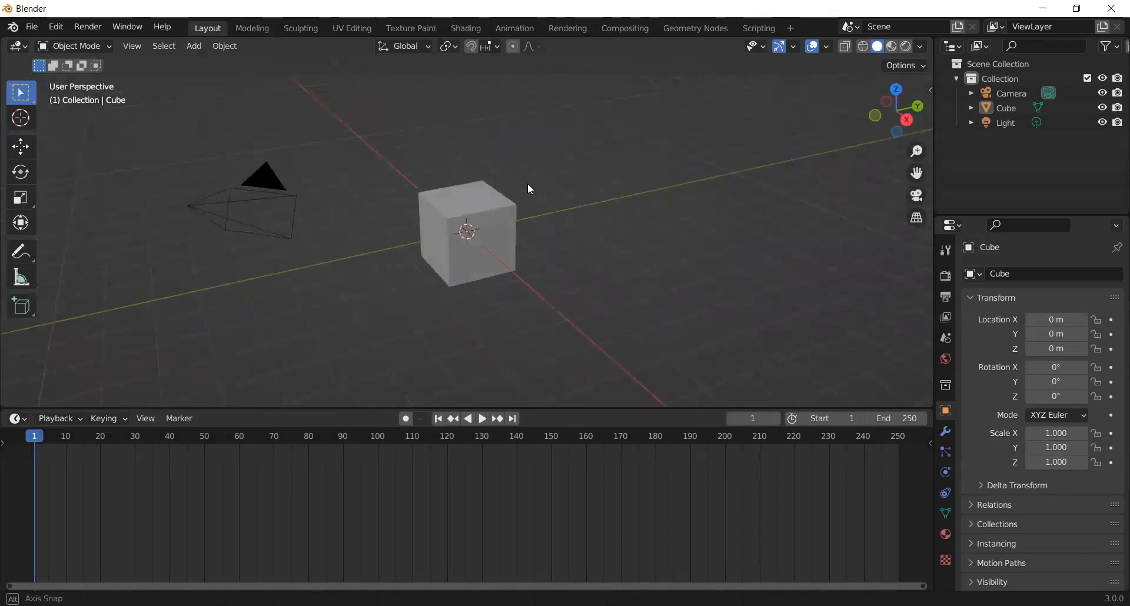
pyautogui.moveTo(527, 184); pyautogui.dragTo(497, 233, button='middle')
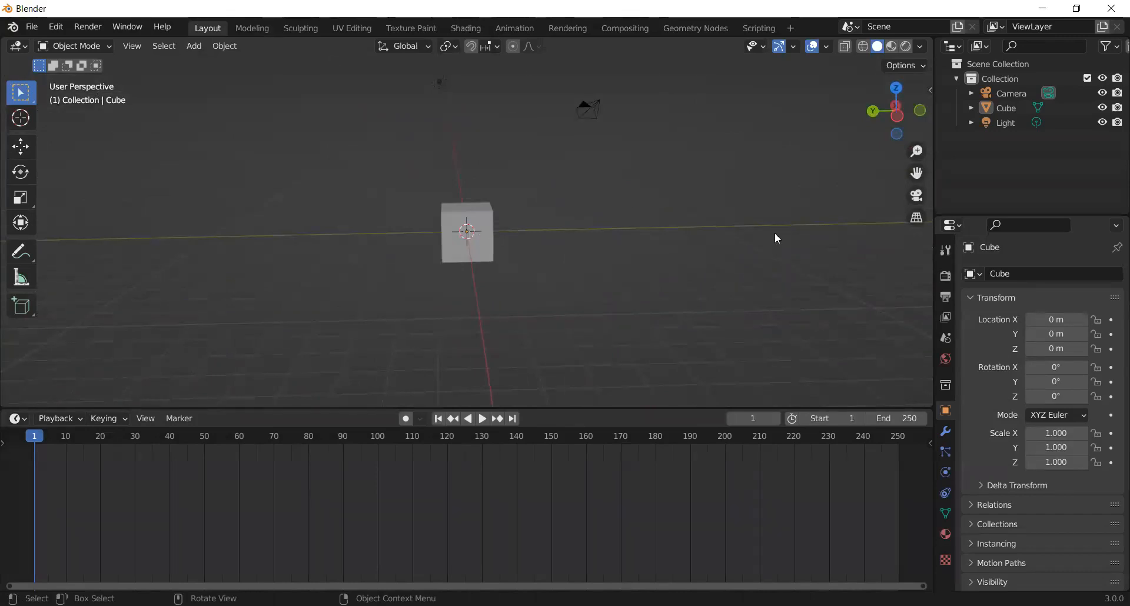
pyautogui.hotkey('ctrl', 'z')
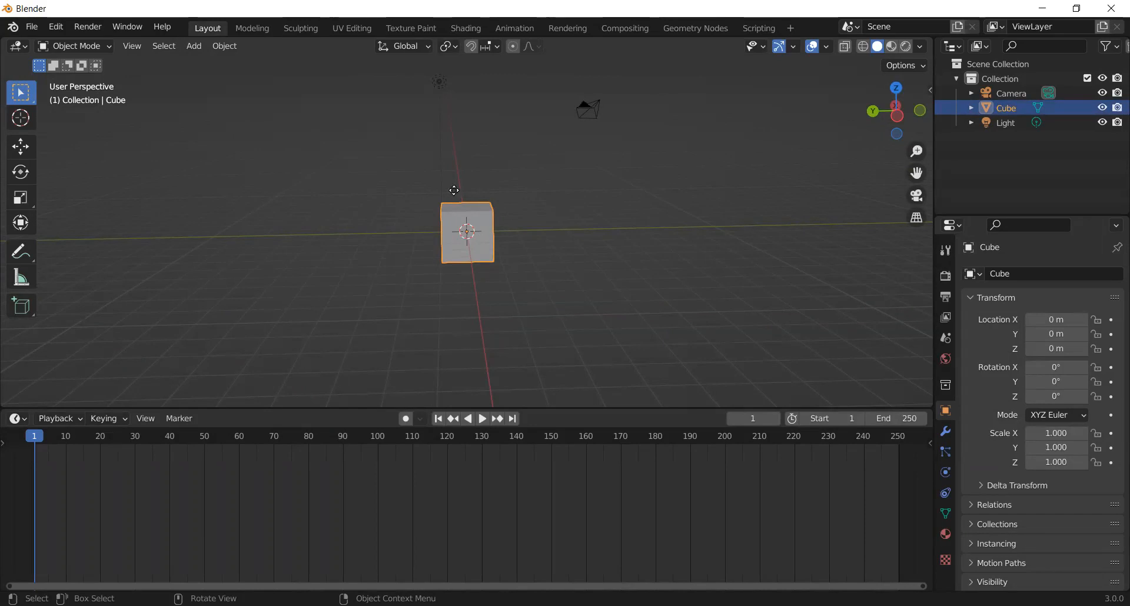
pyautogui.press('g')
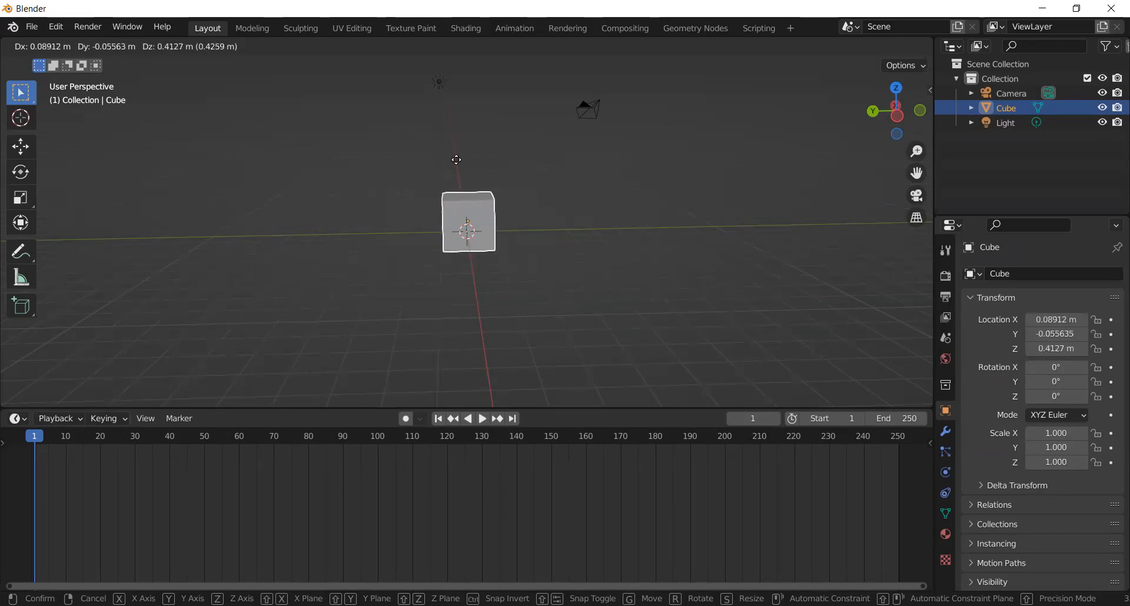
pyautogui.press('z')
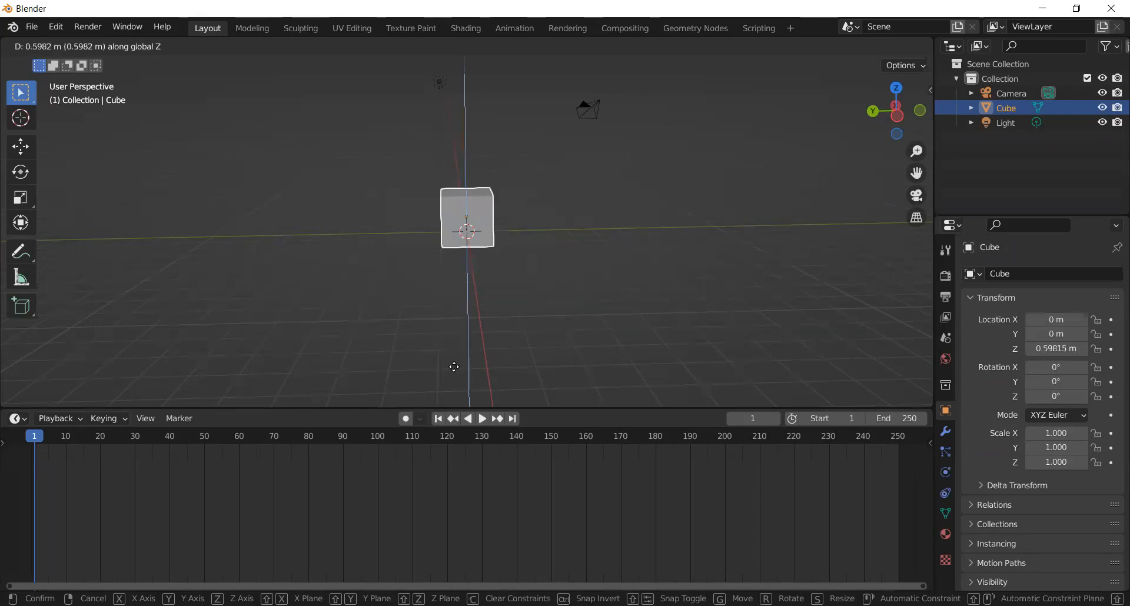
pyautogui.click(536, 225)
# Frame the raised cube closely and switch the viewport to the right orthographic view
pyautogui.moveTo(527, 190)
pyautogui.mouseDown(button='middle')
pyautogui.moveTo(535, 202)
pyautogui.moveTo(529, 172)
pyautogui.moveTo(529, 187)
pyautogui.mouseUp(button='middle')
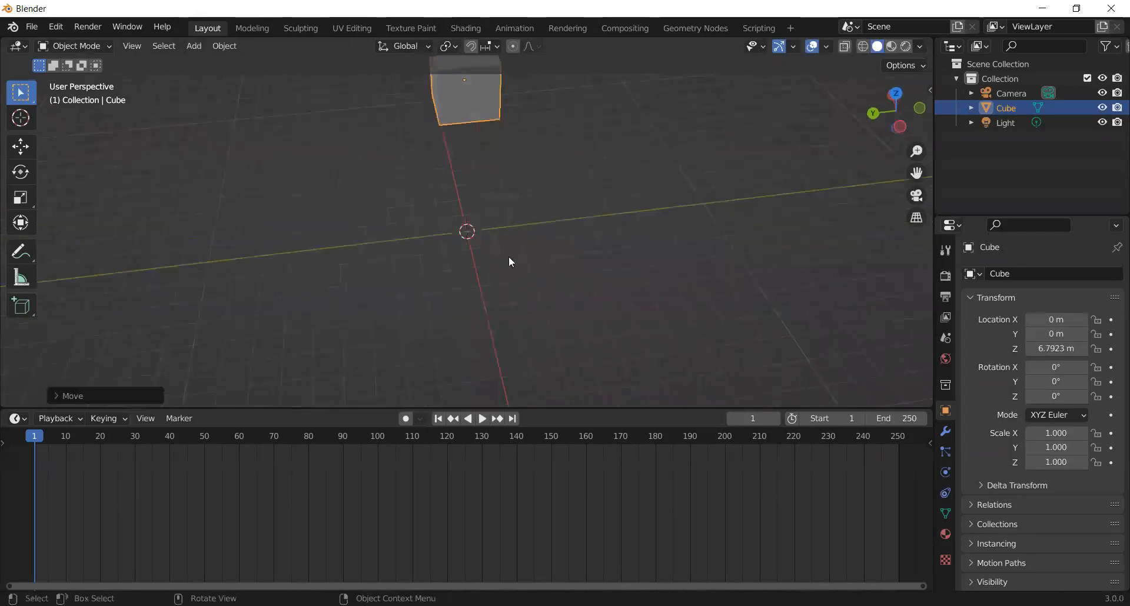
pyautogui.moveTo(921, 219); pyautogui.dragTo(916, 172, button='middle')
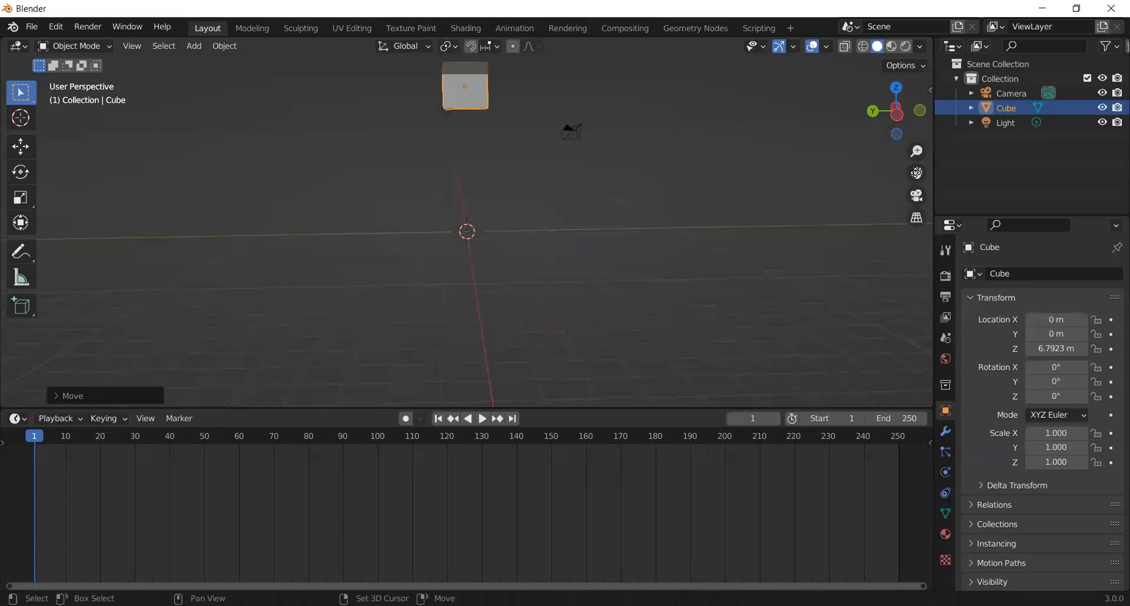
pyautogui.keyDown('shift'); pyautogui.moveTo(467, 222); pyautogui.dragTo(446, 306, button='middle'); pyautogui.keyUp('shift')
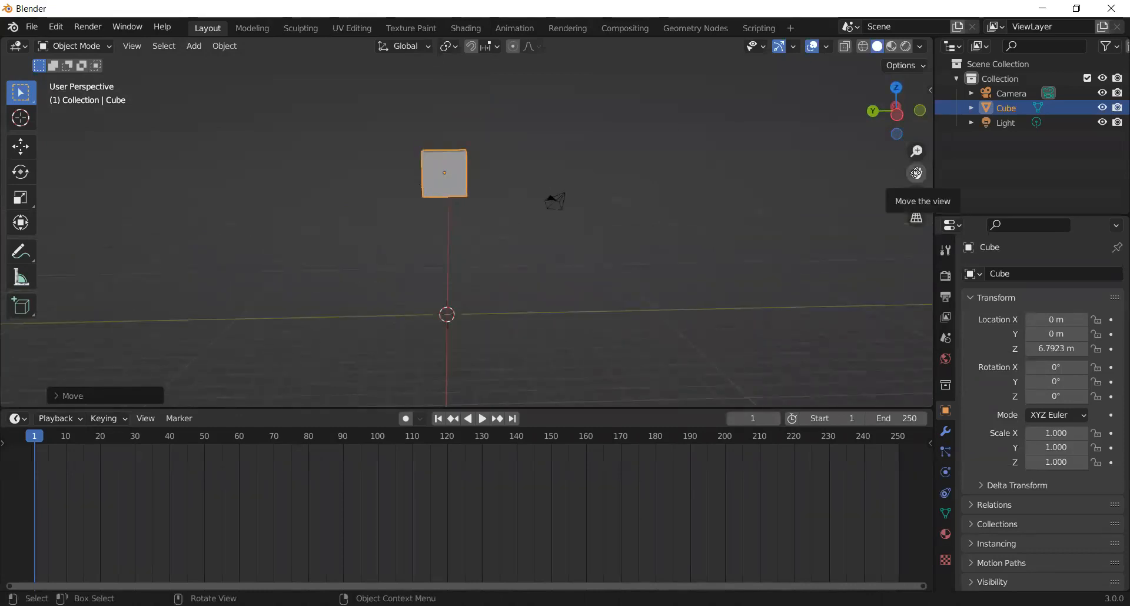
pyautogui.moveTo(917, 173); pyautogui.dragTo(789, 185)
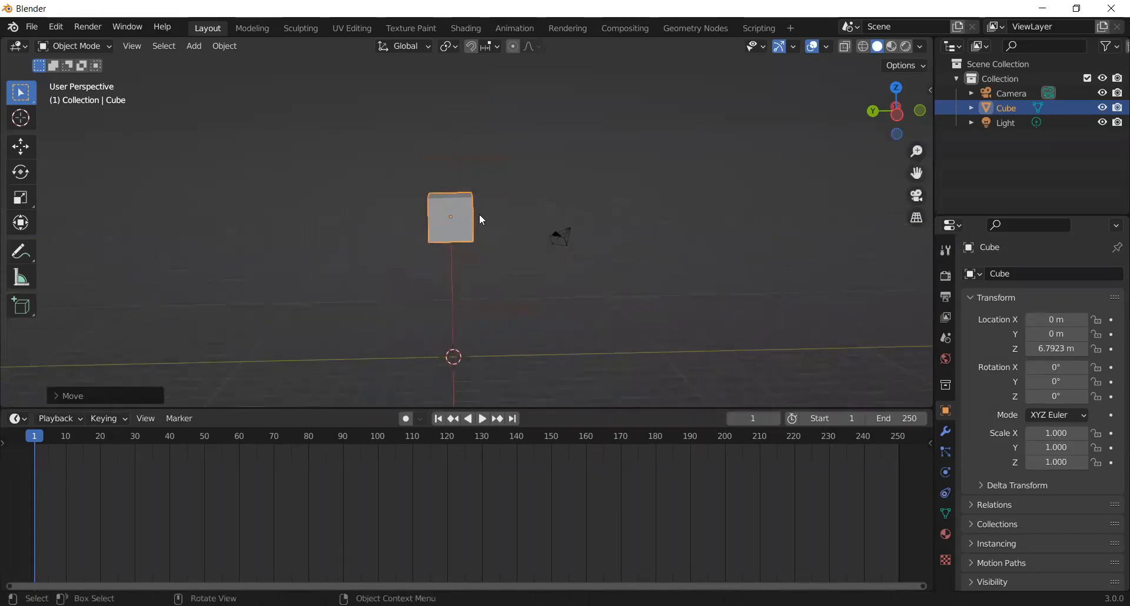
pyautogui.scroll(3, 479, 213)
pyautogui.keyDown('shift'); pyautogui.moveTo(575, 230); pyautogui.dragTo(156, 217, button='middle'); pyautogui.keyUp('shift')
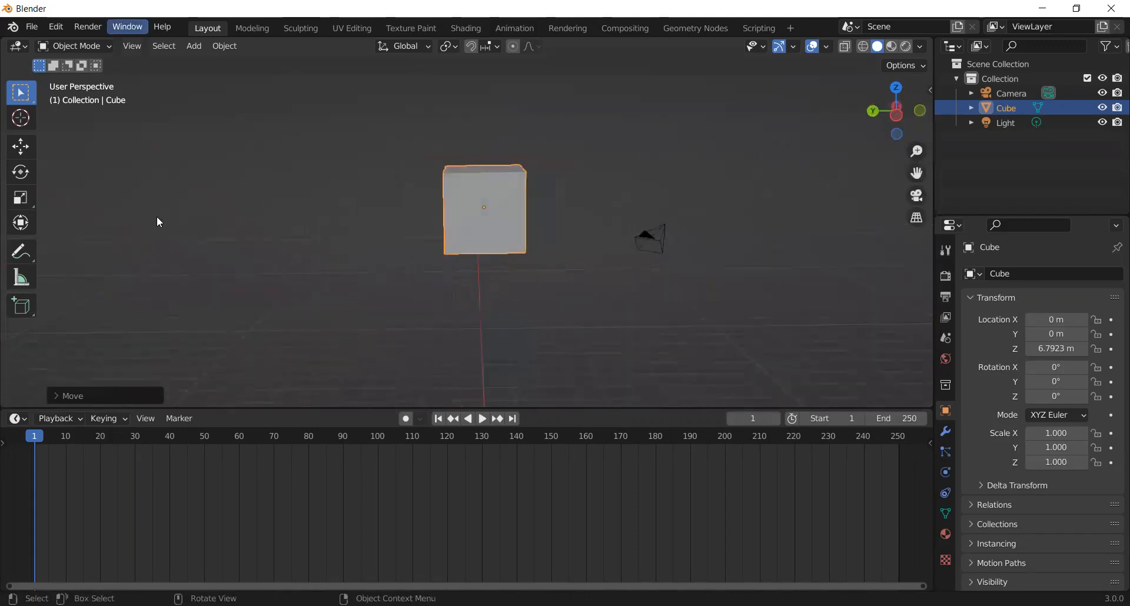
pyautogui.click(132, 46)
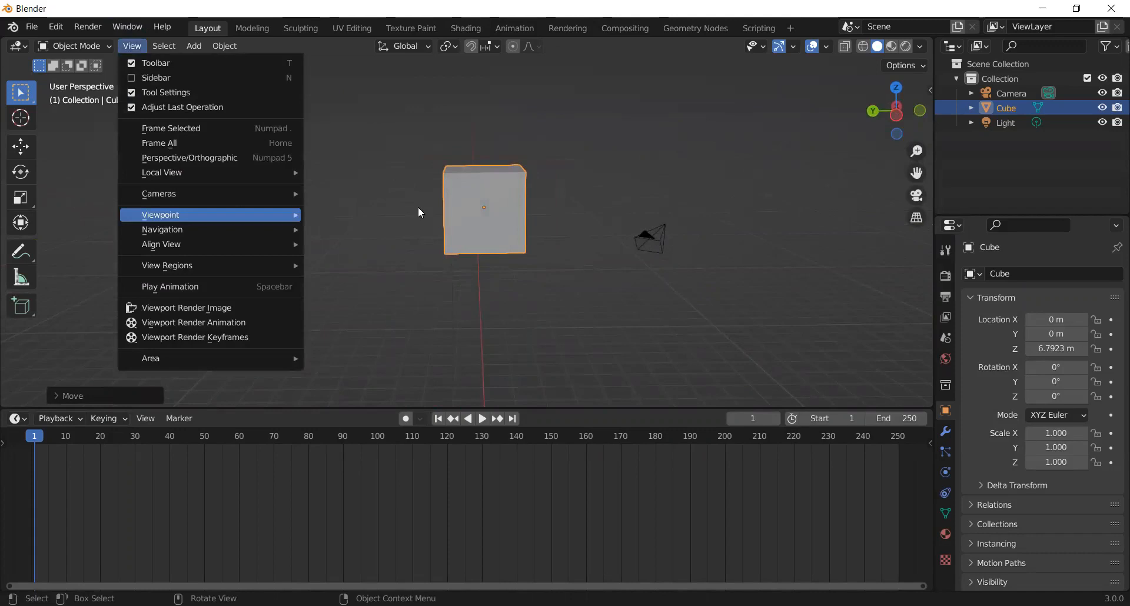
pyautogui.click(396, 305)
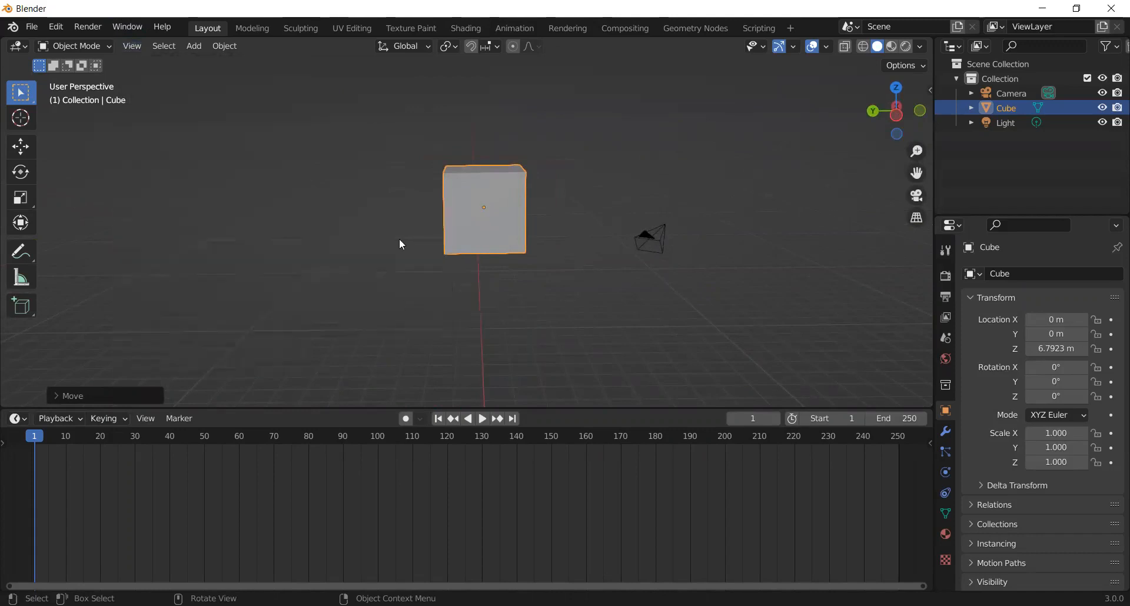
pyautogui.press('KP_3')
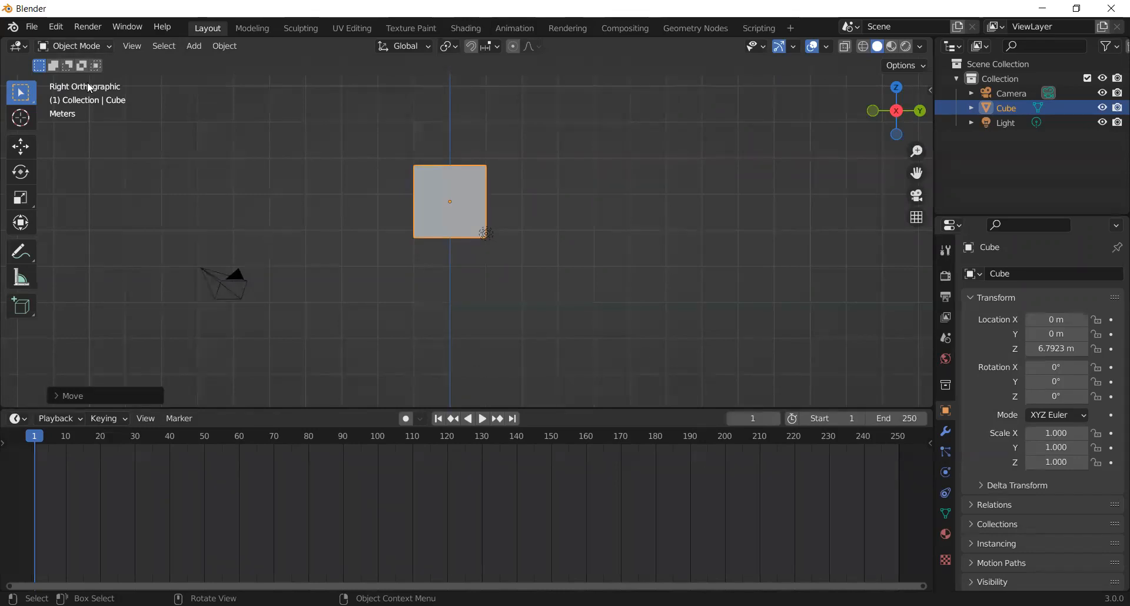
# Put the cube into Edit Mode and subdivide its whole mesh once
pyautogui.hotkey('ctrl', 'Tab')
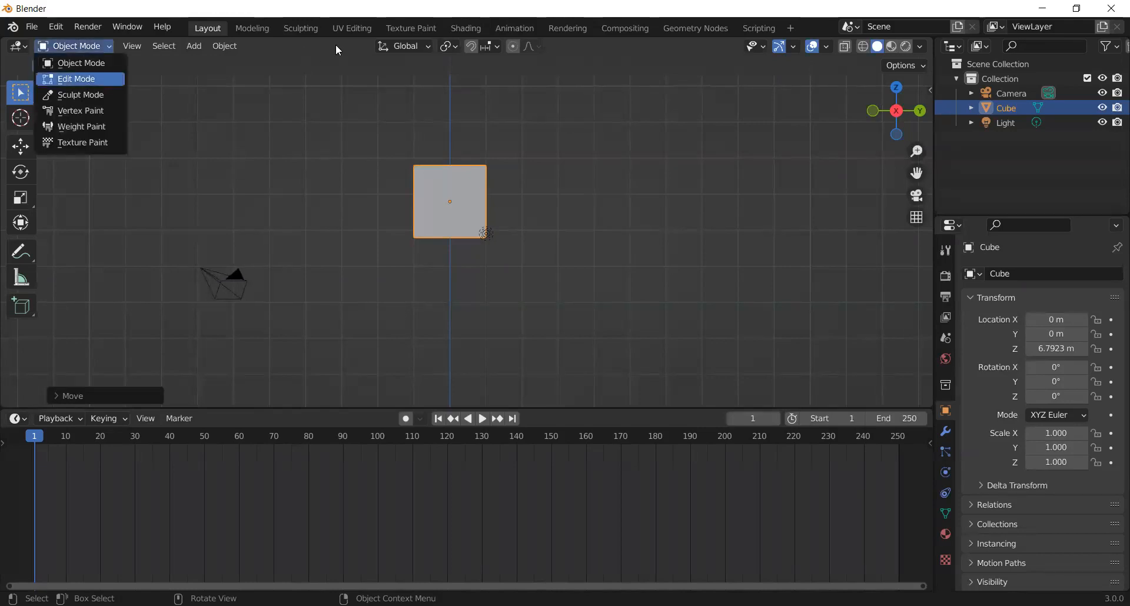
pyautogui.press('Return')
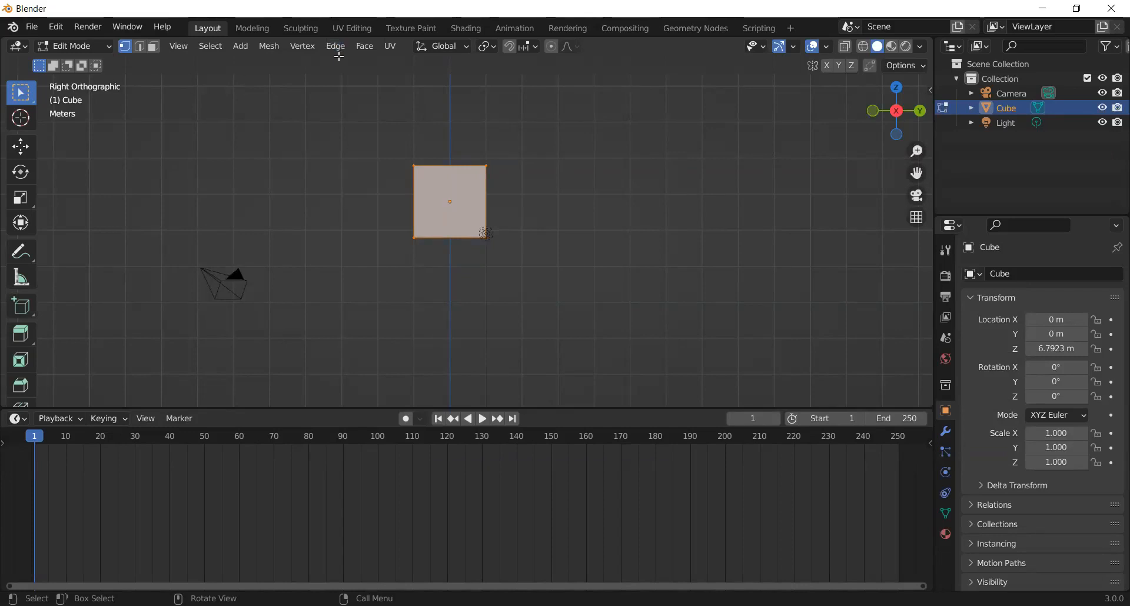
pyautogui.click(337, 48)
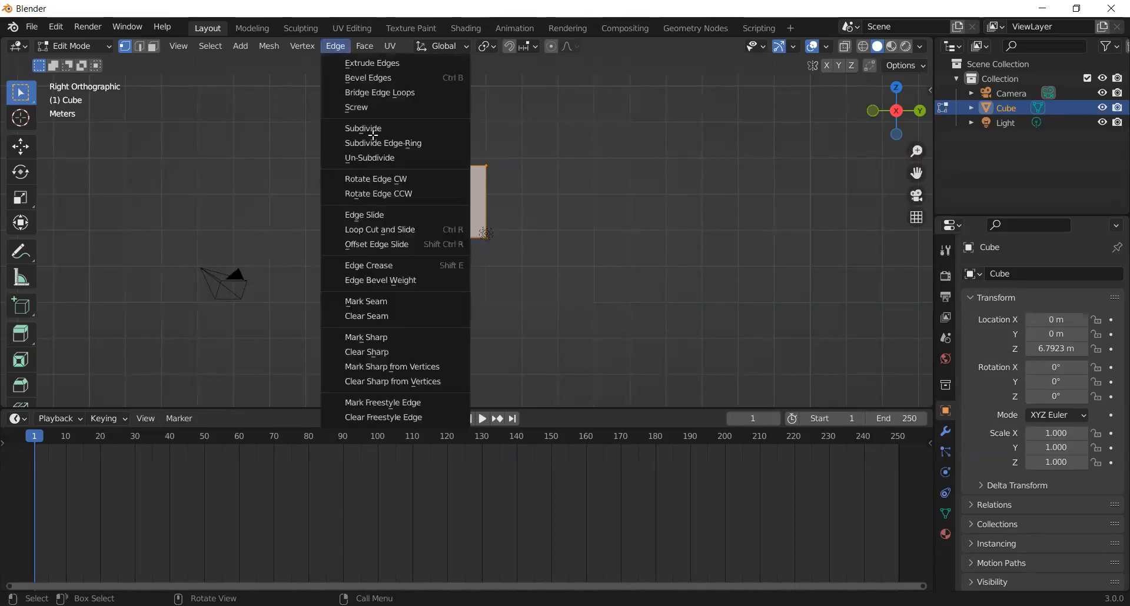
pyautogui.click(373, 129)
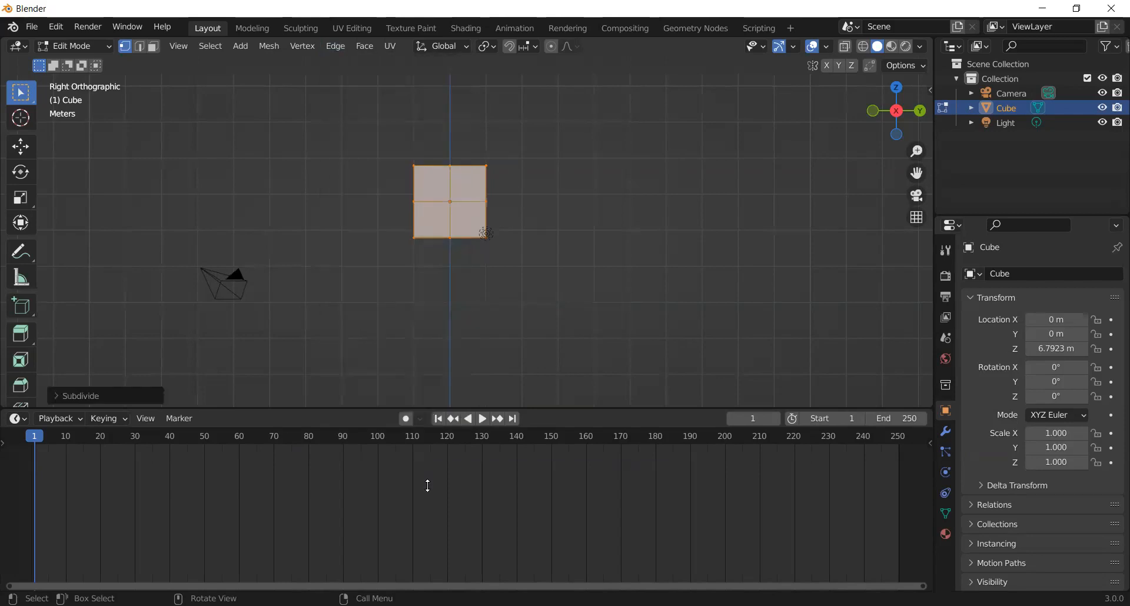
# Shrink the timeline area and use the Smooth tool on all vertices of the subdivided cube to round it into a ball
pyautogui.moveTo(40, 408); pyautogui.dragTo(35, 527)
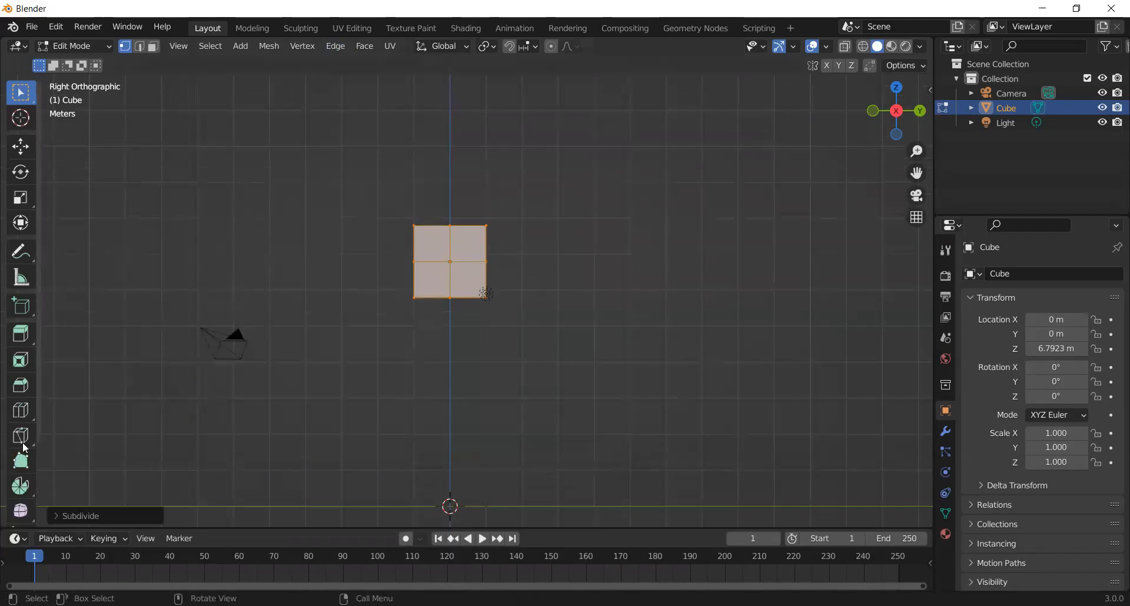
pyautogui.scroll(-3, 25, 449)
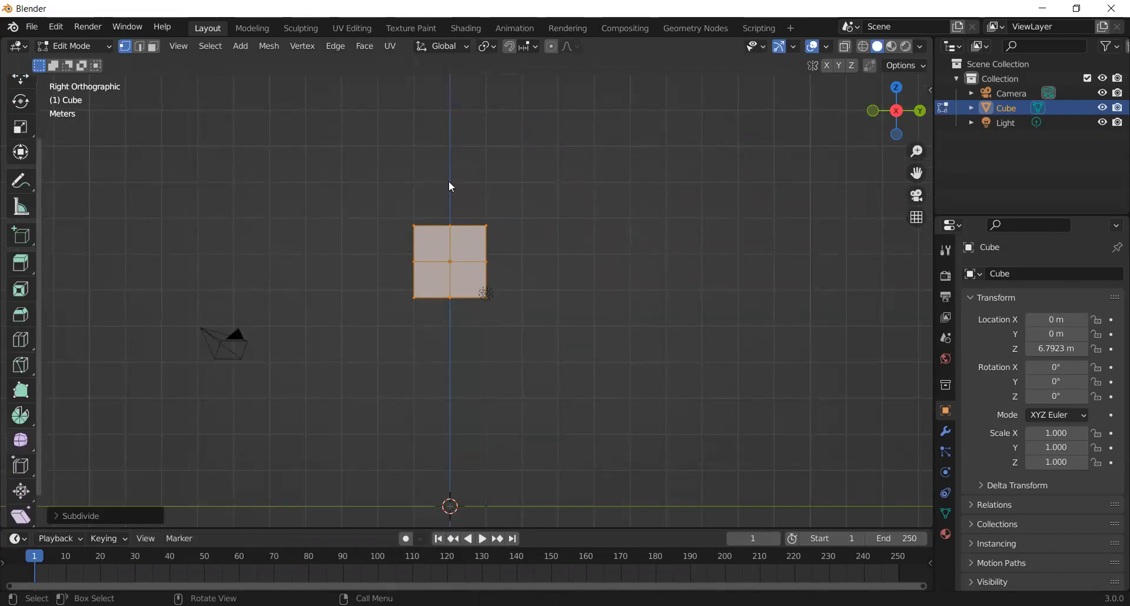
pyautogui.moveTo(449, 188); pyautogui.dragTo(450, 206)
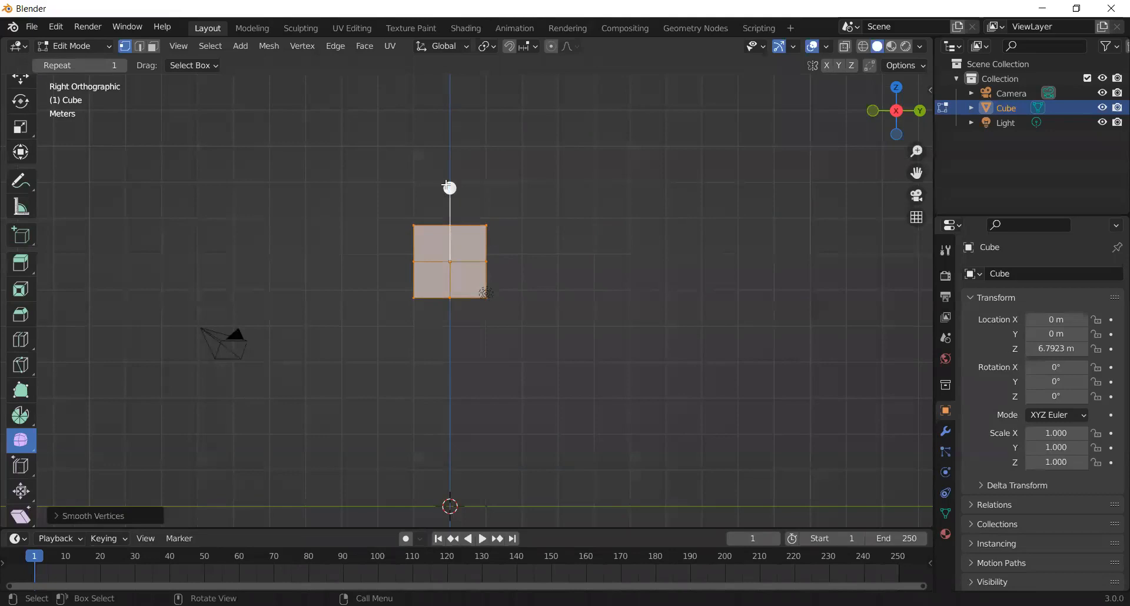
pyautogui.moveTo(577, 72); pyautogui.dragTo(444, 291, button='middle')
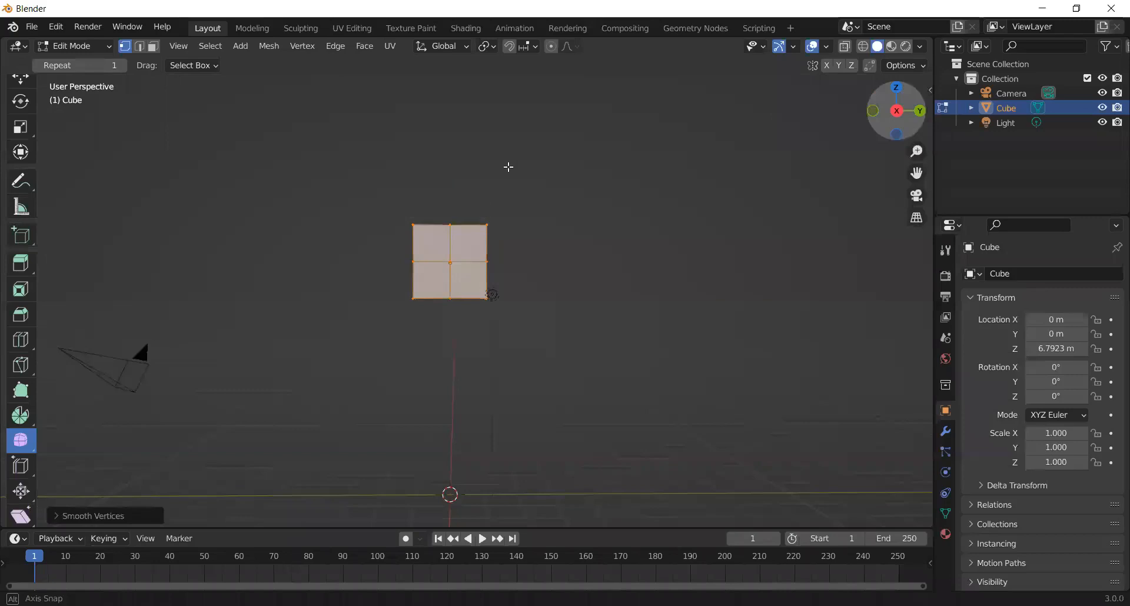
pyautogui.moveTo(508, 167); pyautogui.dragTo(263, 53, button='middle')
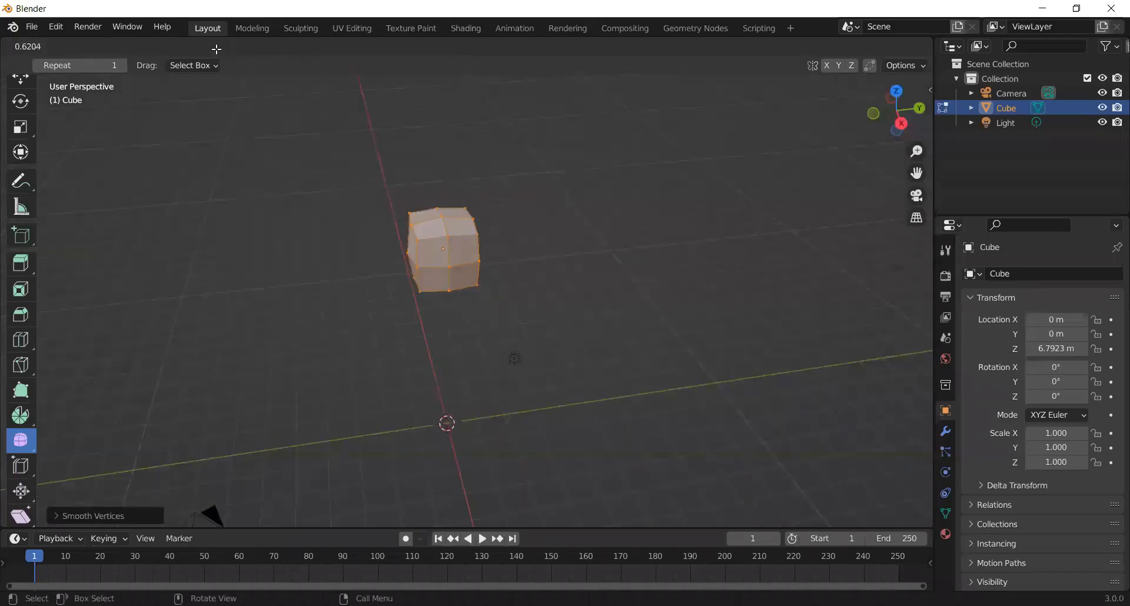
pyautogui.moveTo(217, 49); pyautogui.dragTo(324, 119)
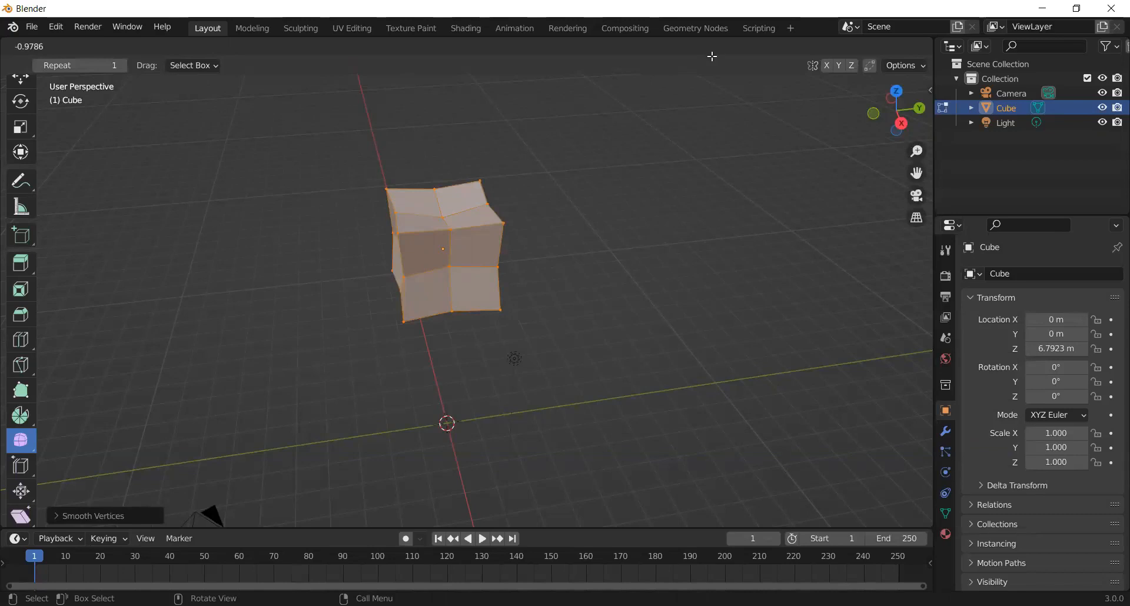
pyautogui.moveTo(497, 234); pyautogui.dragTo(507, 171)
pyautogui.moveTo(361, 259); pyautogui.dragTo(482, 220, button='middle')
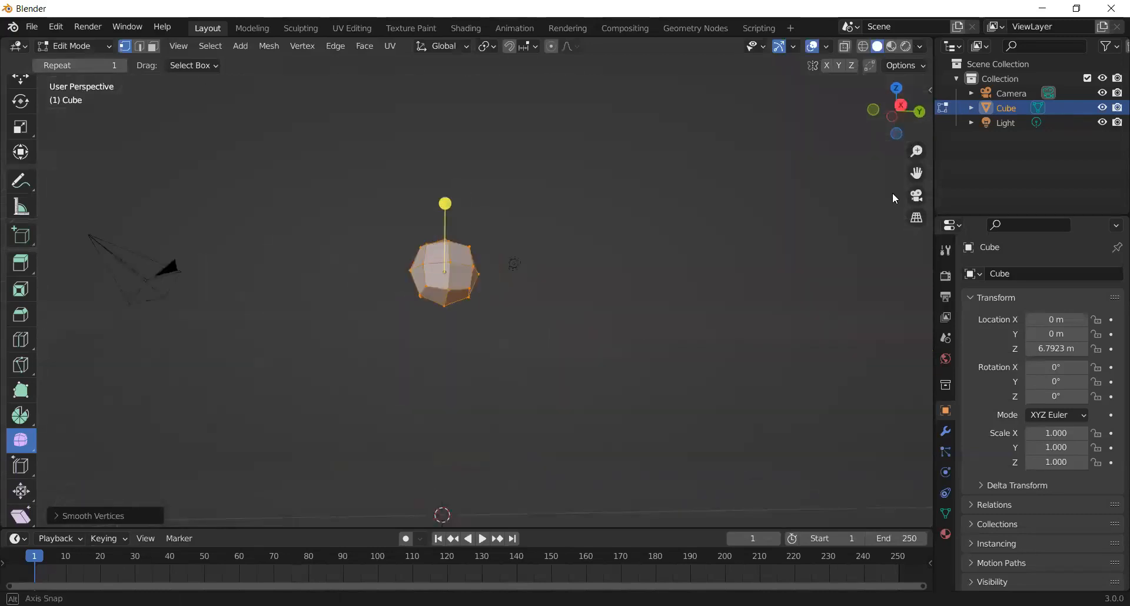
pyautogui.moveTo(892, 192); pyautogui.dragTo(462, 197, button='middle')
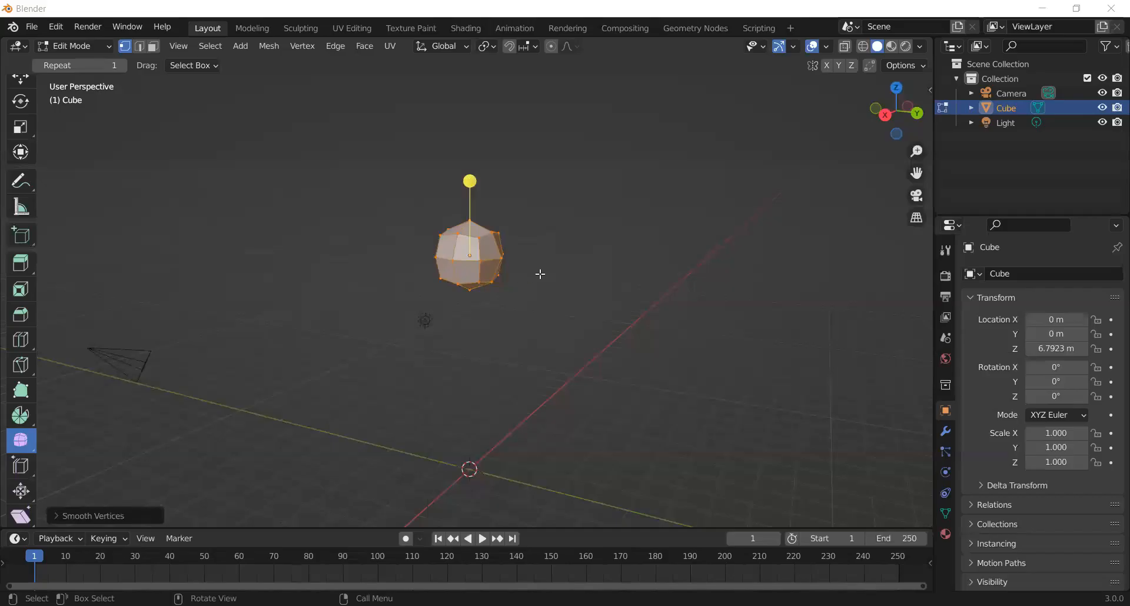
pyautogui.moveTo(540, 272); pyautogui.dragTo(338, 250, button='middle')
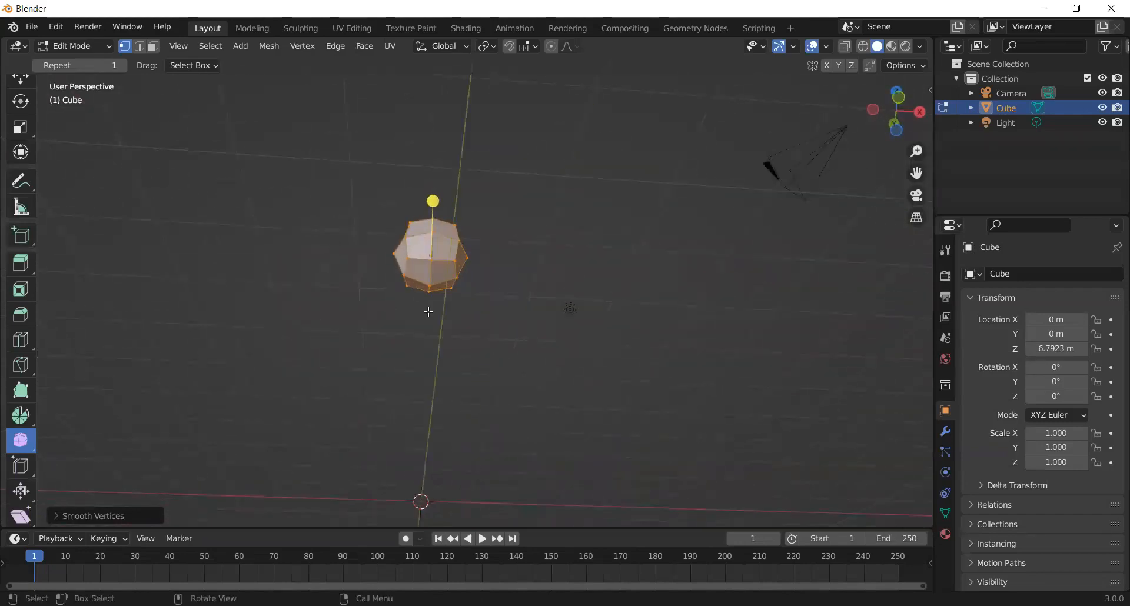
pyautogui.scroll(5, 402, 323)
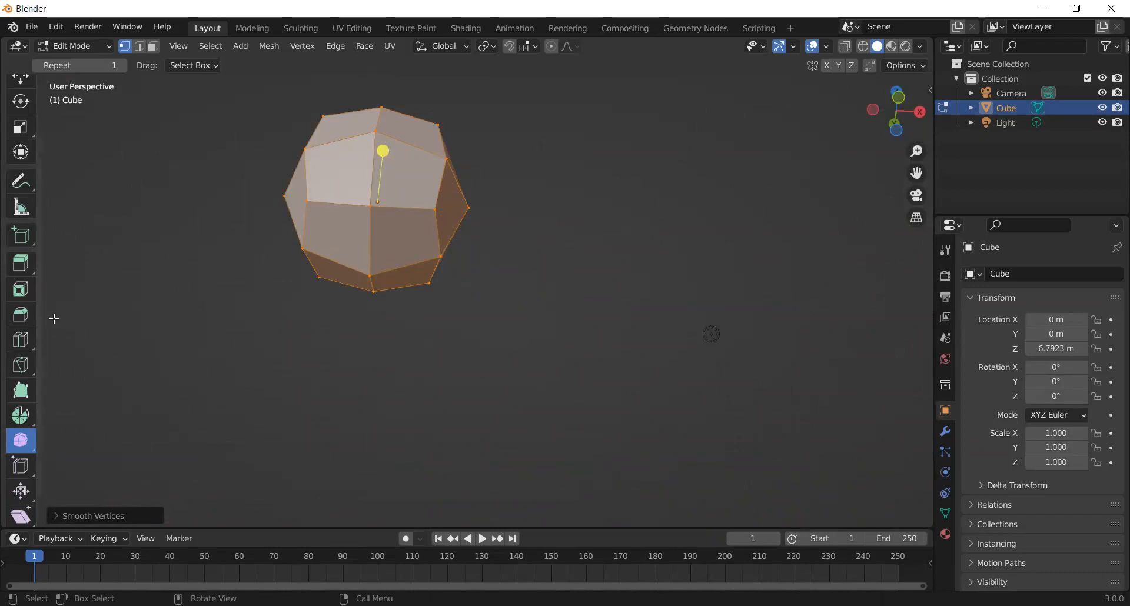
pyautogui.scroll(2, 7, 418)
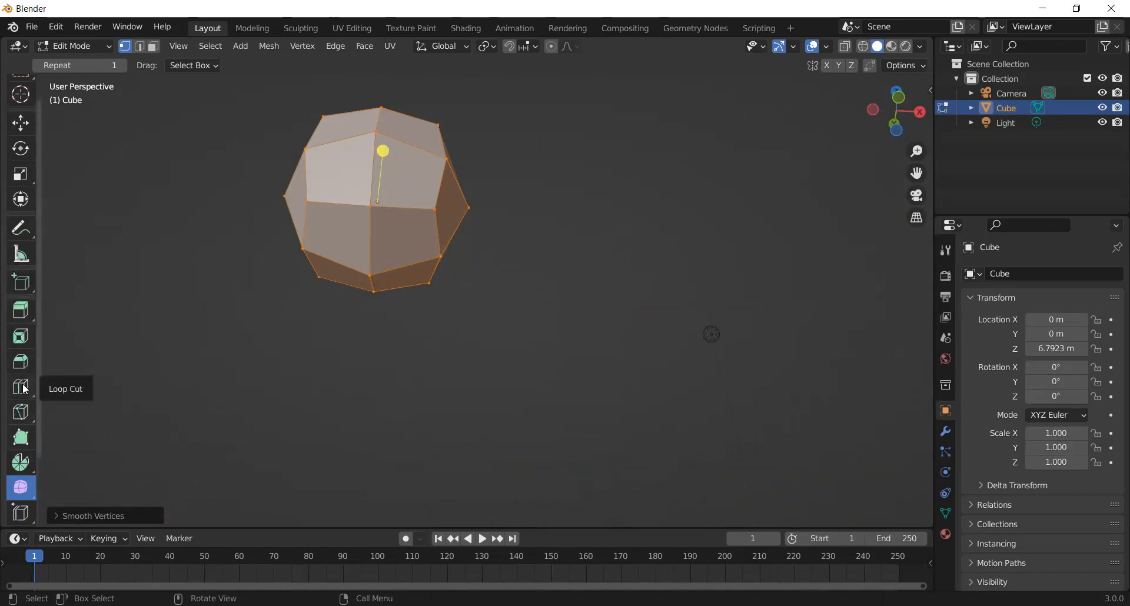
pyautogui.scroll(-1, 20, 365)
pyautogui.scroll(-1, 21, 413)
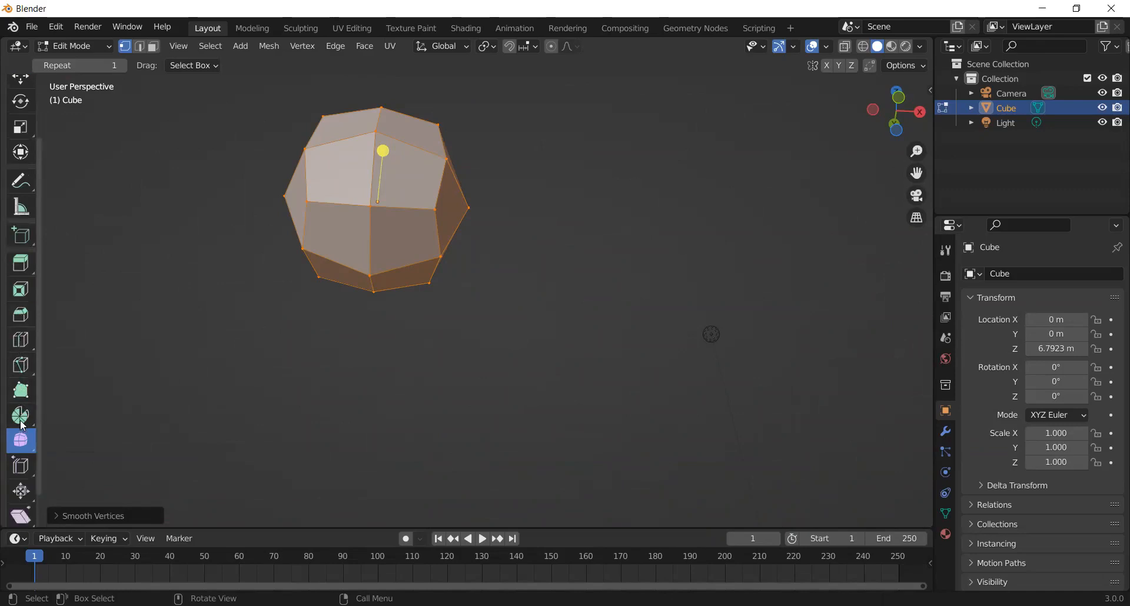
# Bevel the edges of the whole ball mesh with one segment using the Bevel tool to make it rounder
pyautogui.click(360, 286)
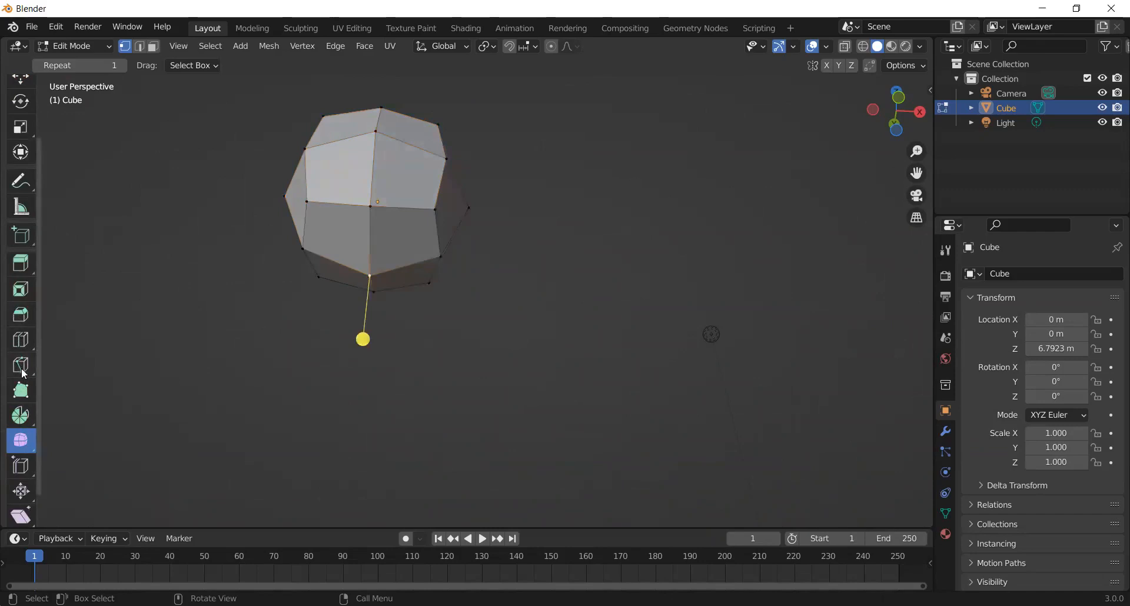
pyautogui.scroll(2, 23, 374)
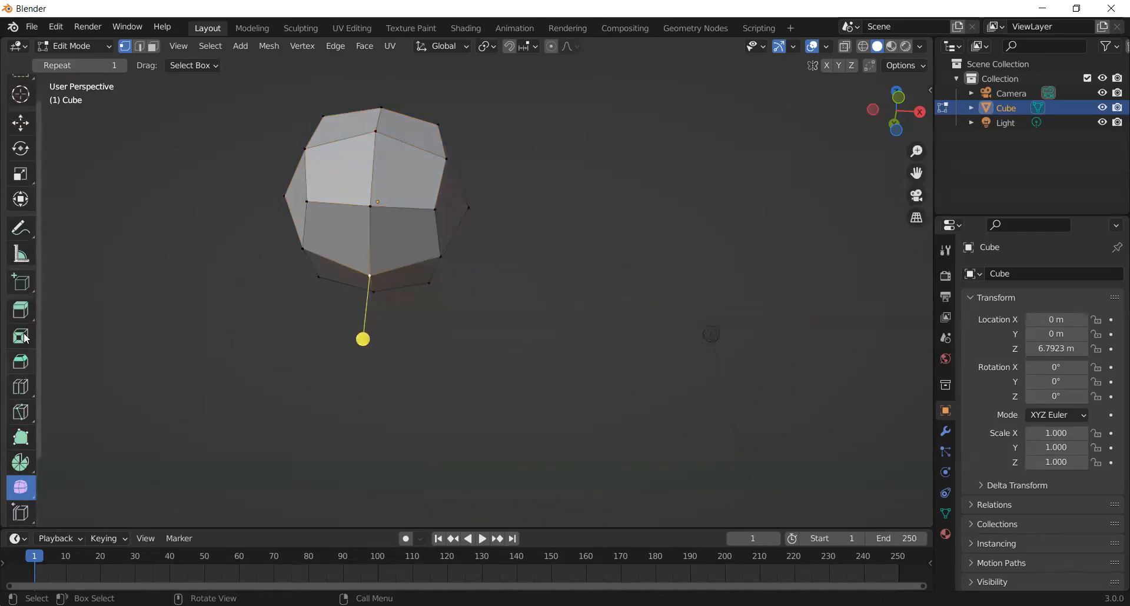
pyautogui.scroll(-1, 22, 340)
pyautogui.click(21, 339)
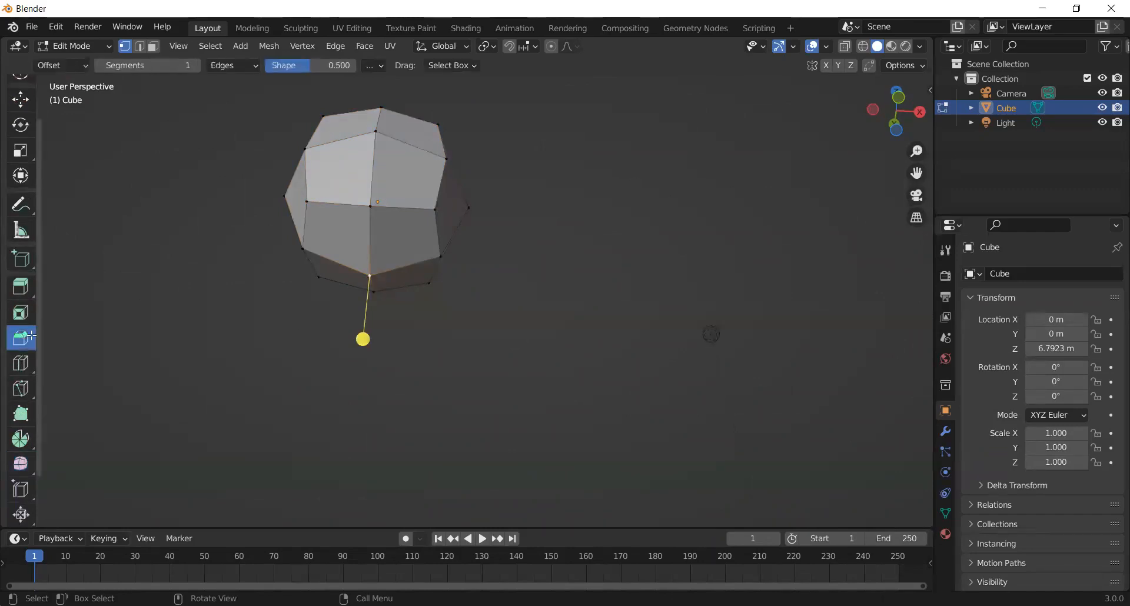
pyautogui.moveTo(362, 338); pyautogui.dragTo(340, 386)
pyautogui.scroll(3, 365, 341)
pyautogui.scroll(-6, 367, 340)
pyautogui.moveTo(378, 288); pyautogui.dragTo(381, 310, button='middle')
pyautogui.press('a')
pyautogui.moveTo(455, 202)
pyautogui.mouseDown()
pyautogui.moveTo(487, 189)
pyautogui.moveTo(452, 202)
pyautogui.moveTo(464, 199)
pyautogui.moveTo(461, 213)
pyautogui.mouseUp()
# Switch the viewport to the right viewpoint and orbit around the bevelled ball to inspect its shape
pyautogui.moveTo(424, 297); pyautogui.dragTo(318, 232, button='middle')
pyautogui.scroll(4, 446, 256)
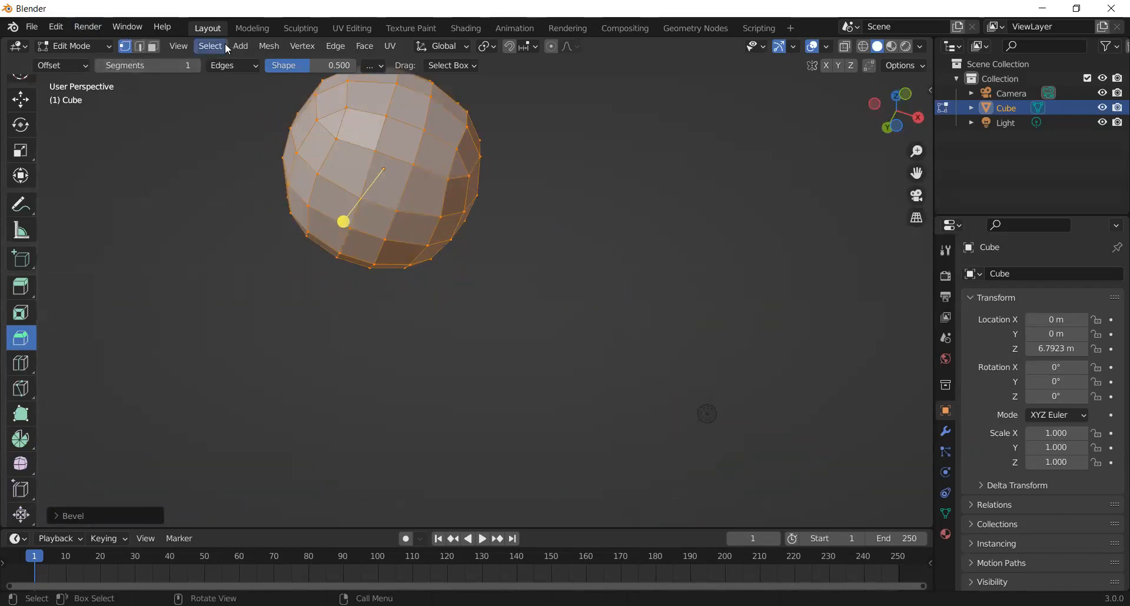
pyautogui.click(188, 45)
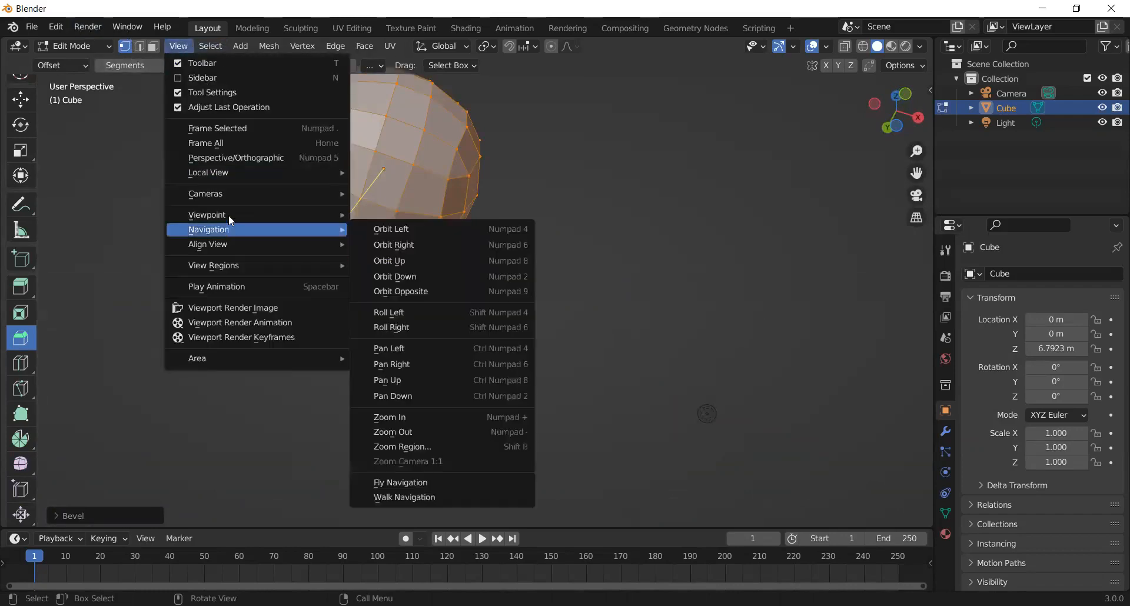
pyautogui.moveTo(229, 207)
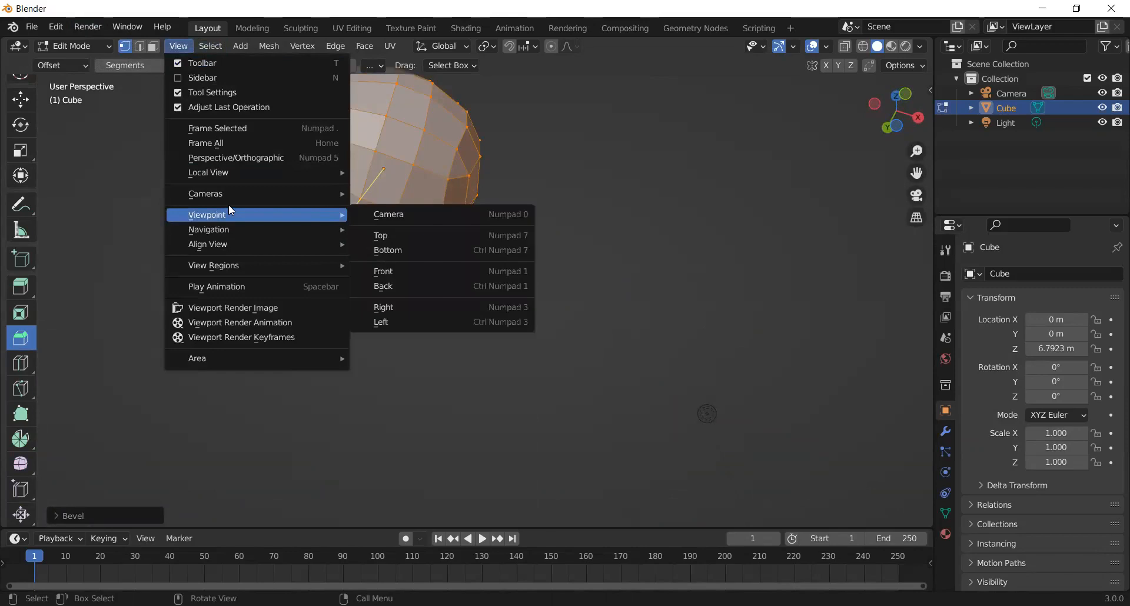
pyautogui.click(434, 311)
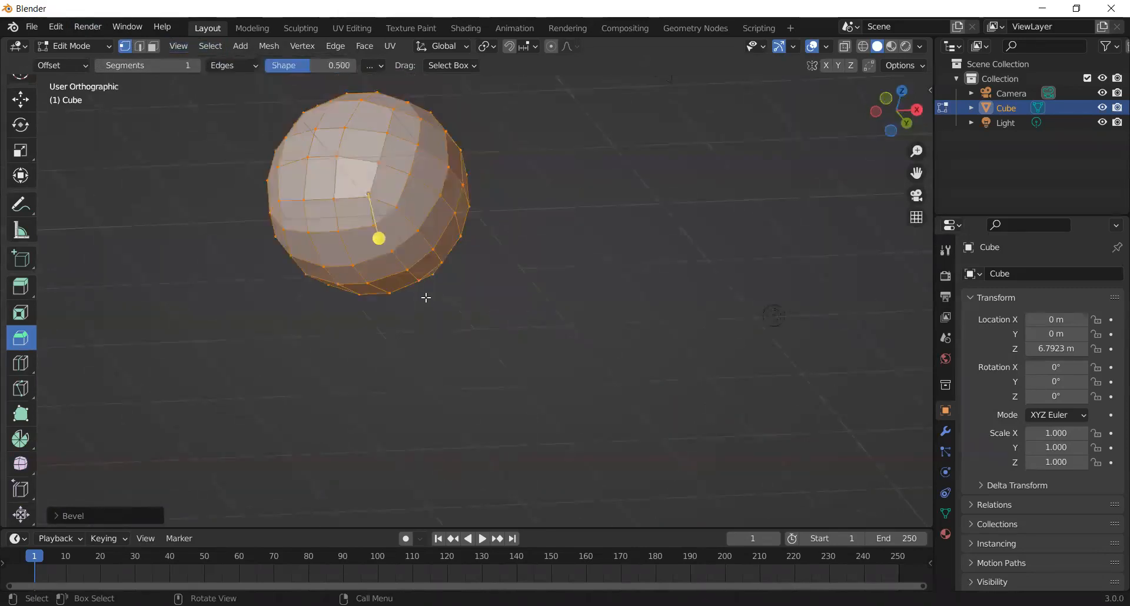
pyautogui.moveTo(428, 278); pyautogui.dragTo(424, 328, button='middle')
# Clear the whole-mesh selection, swap the Bevel tool for Select Box, and enable face selection
pyautogui.click(425, 326)
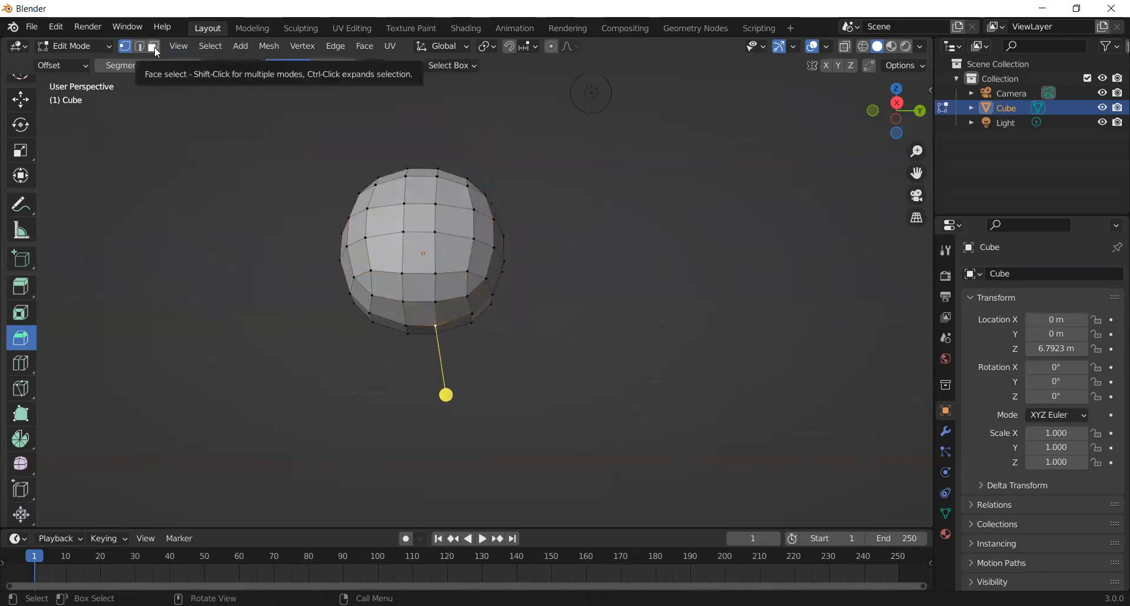
pyautogui.click(88, 52)
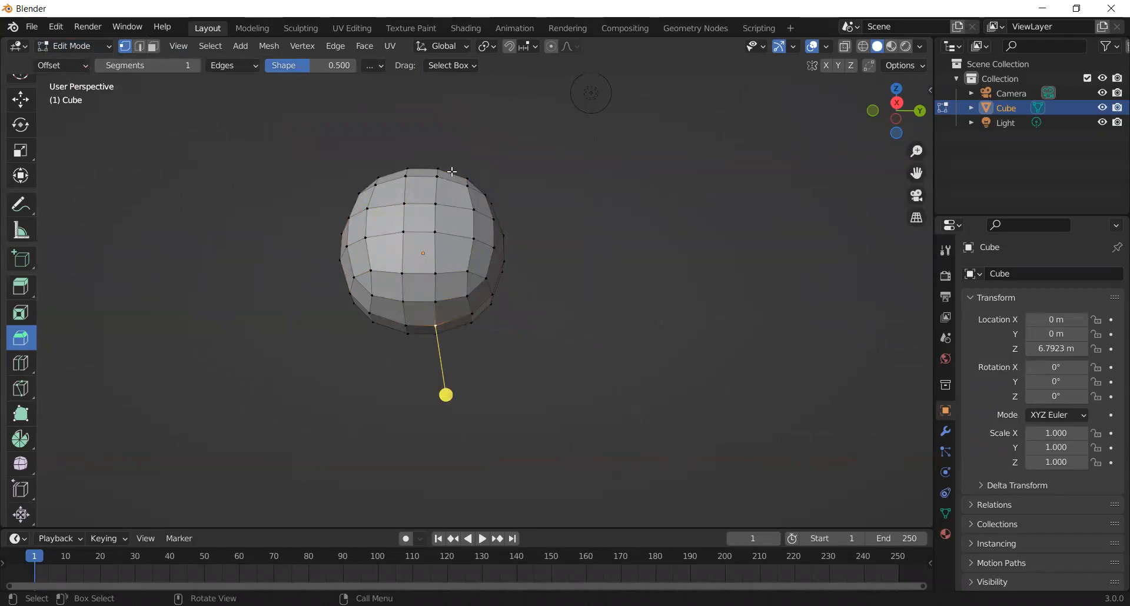
pyautogui.click(405, 206)
pyautogui.scroll(2, 17, 103)
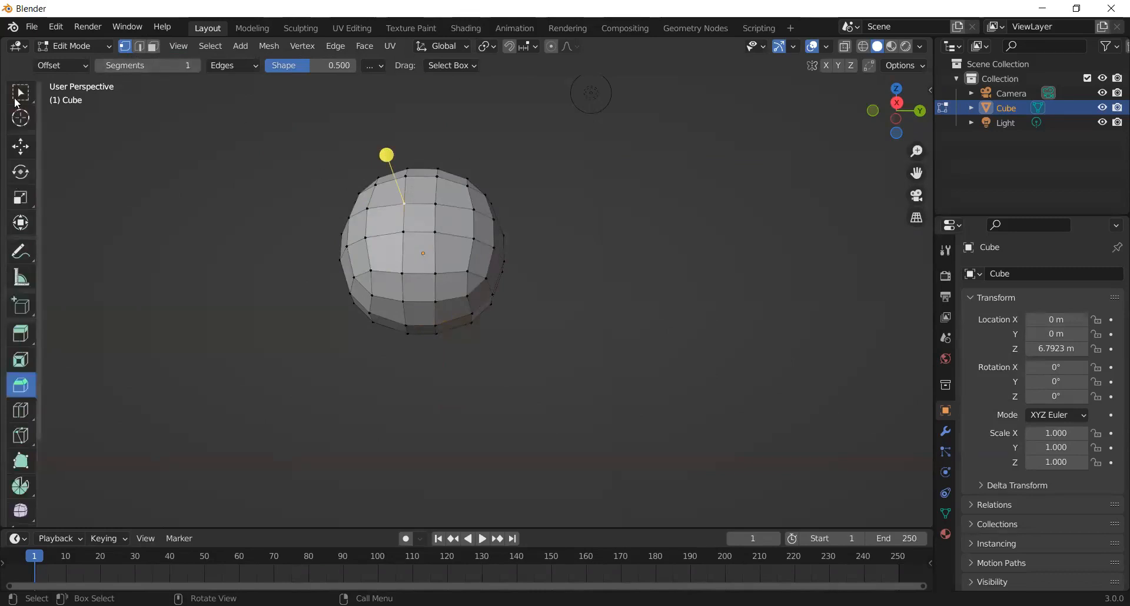
pyautogui.click(19, 94)
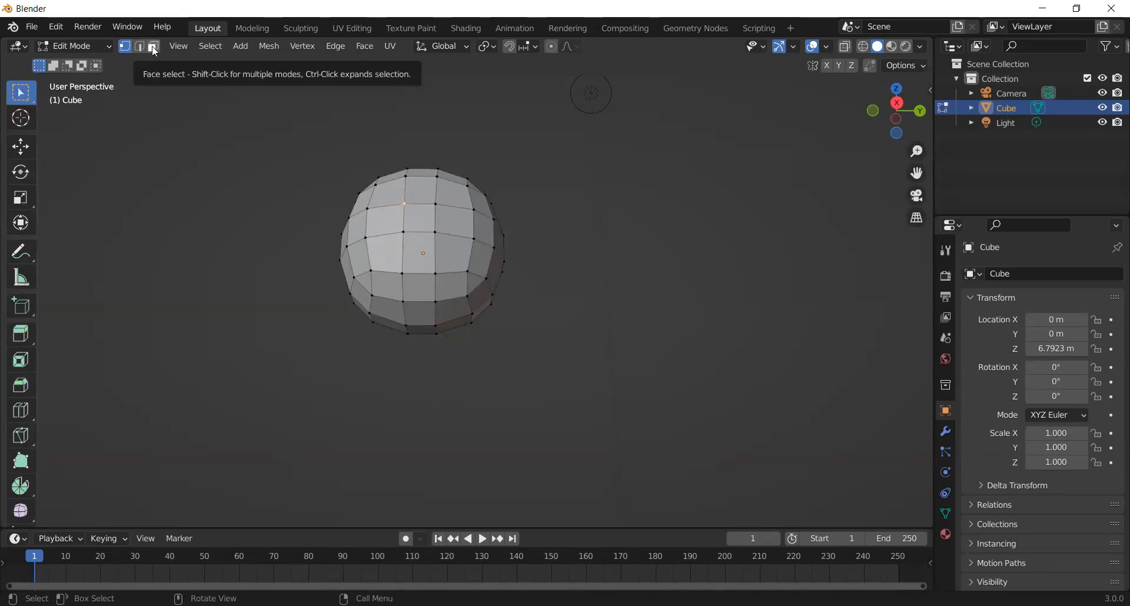
pyautogui.click(154, 48)
# Select the centre face on the ball's underside and extrude it downward by about 0.34 m
pyautogui.moveTo(440, 328)
pyautogui.mouseDown(button='middle')
pyautogui.moveTo(423, 373)
pyautogui.moveTo(455, 348)
pyautogui.moveTo(404, 328)
pyautogui.moveTo(372, 249)
pyautogui.moveTo(443, 332)
pyautogui.mouseUp(button='middle')
pyautogui.click(443, 333)
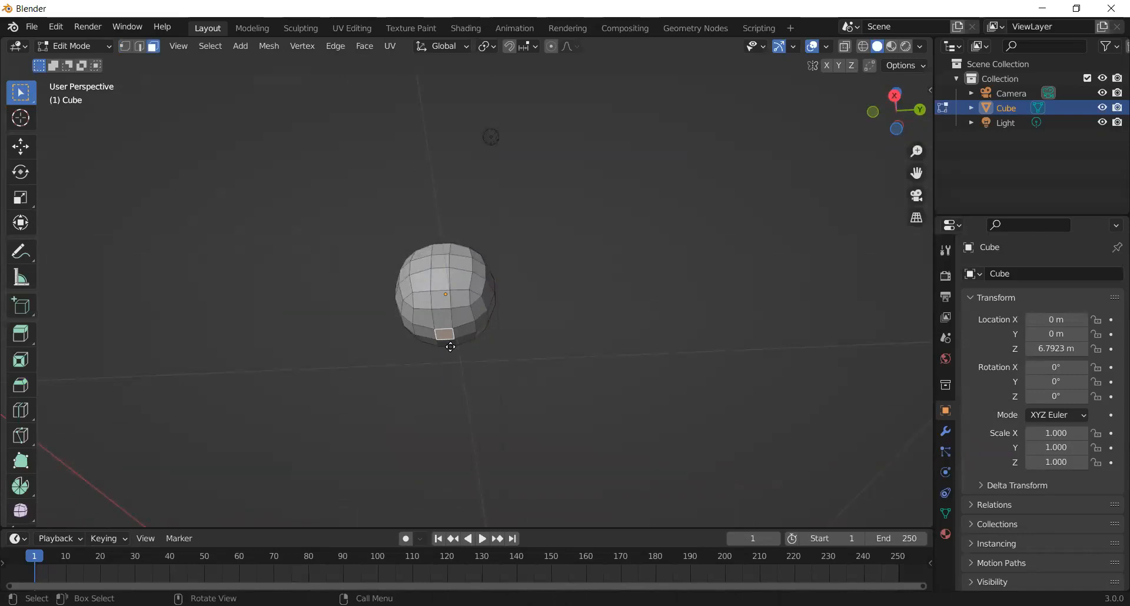
pyautogui.press('e')
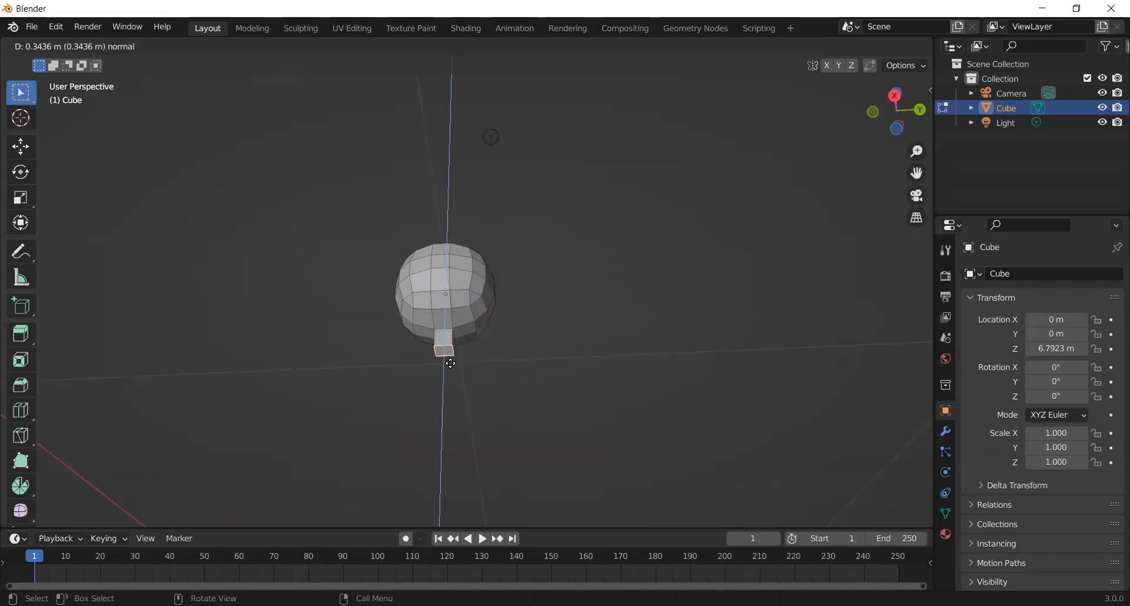
pyautogui.click(451, 364)
# Examine the extruded stub beneath the ball from below and from the side at different distances
pyautogui.moveTo(444, 394); pyautogui.dragTo(441, 355, button='middle')
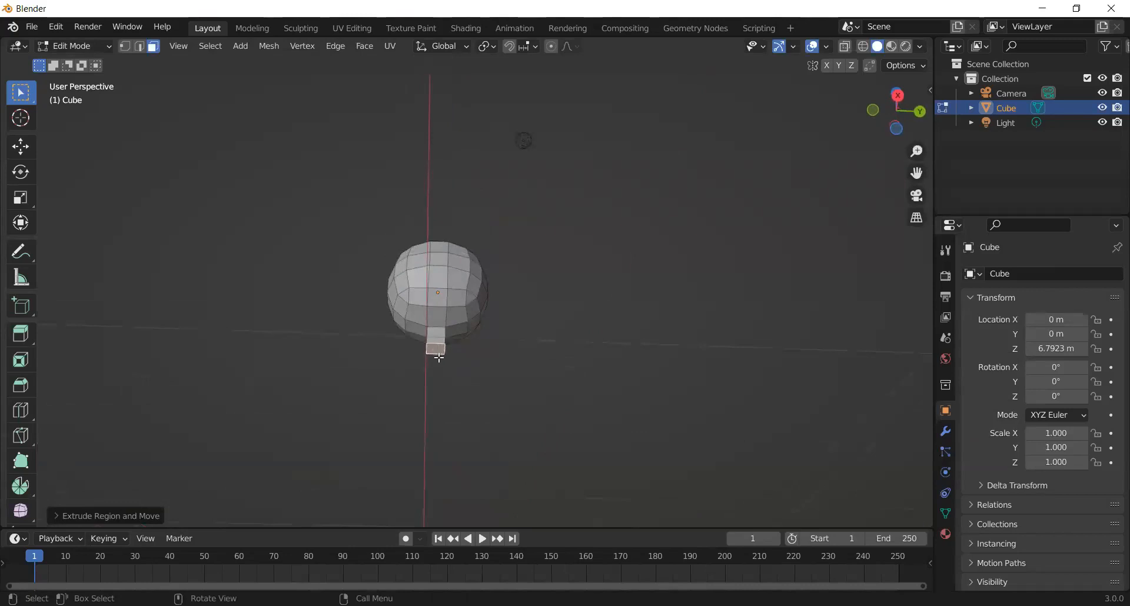
pyautogui.scroll(3, 439, 358)
pyautogui.scroll(-1, 441, 363)
pyautogui.keyDown('shift'); pyautogui.moveTo(438, 393); pyautogui.dragTo(438, 396, button='middle'); pyautogui.keyUp('shift')
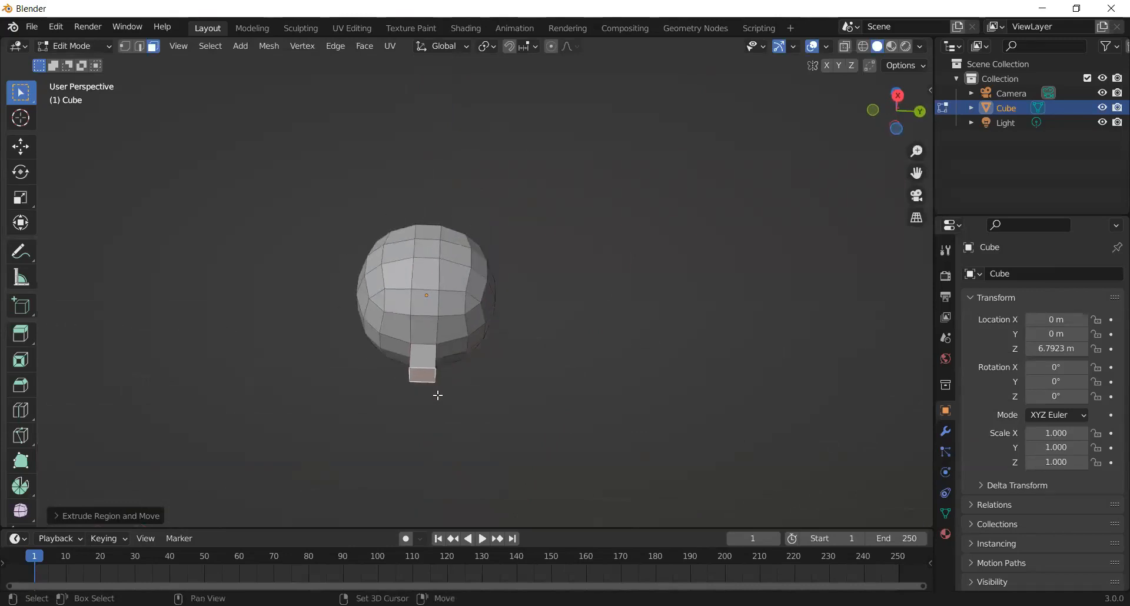
pyautogui.scroll(-3, 457, 327)
pyautogui.keyDown('shift'); pyautogui.moveTo(460, 318); pyautogui.dragTo(456, 371, button='middle'); pyautogui.keyUp('shift')
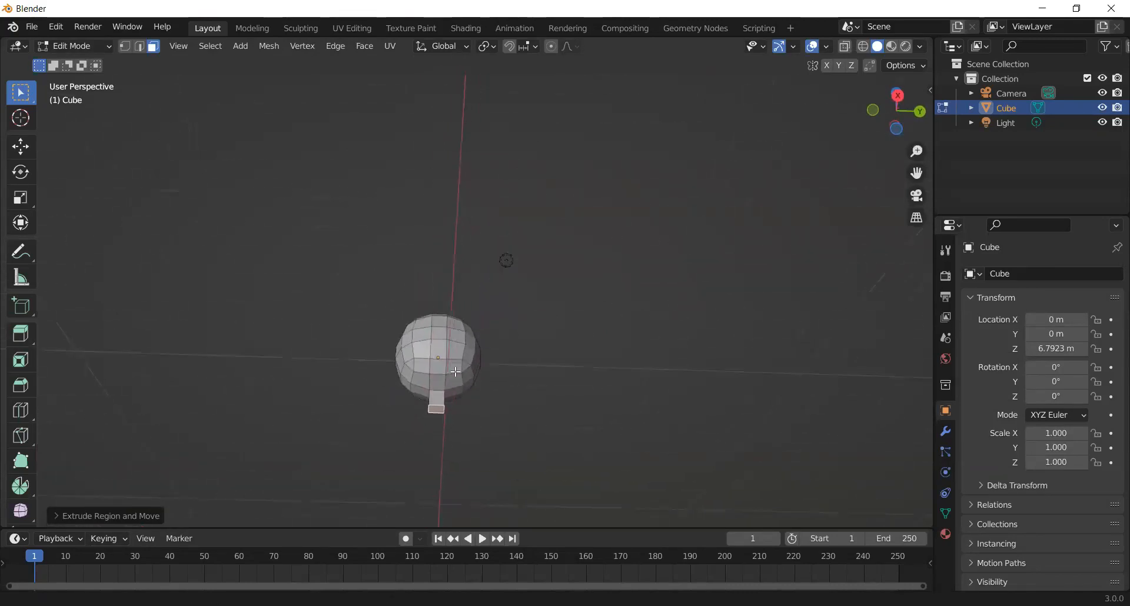
pyautogui.scroll(-4, 456, 372)
pyautogui.scroll(3, 456, 372)
pyautogui.scroll(3, 456, 371)
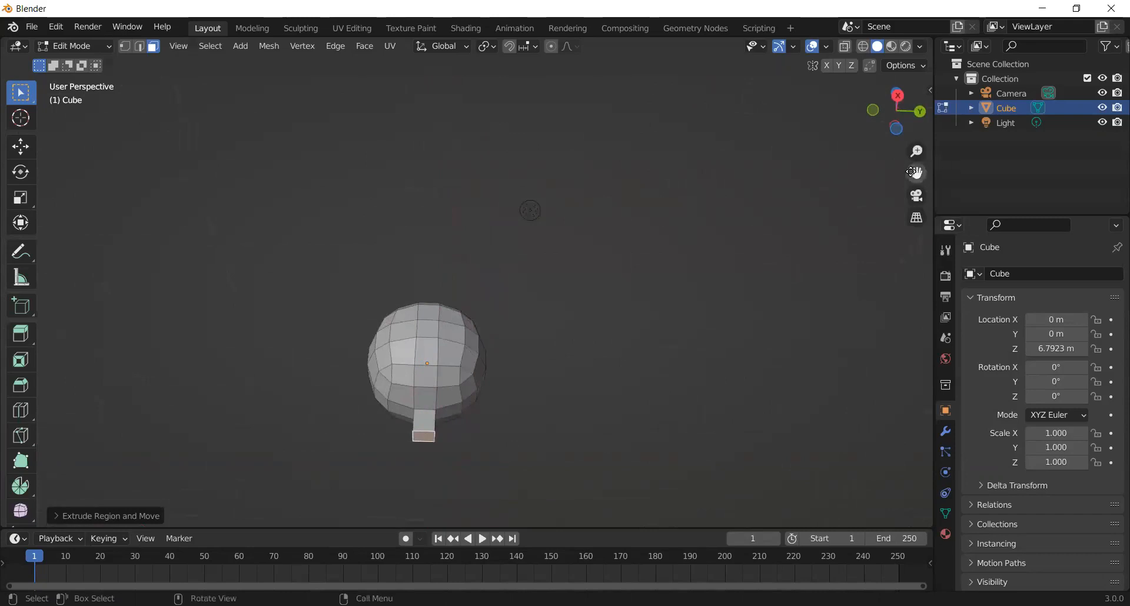
pyautogui.scroll(-2, 415, 310)
pyautogui.scroll(2, 414, 310)
pyautogui.moveTo(415, 310); pyautogui.dragTo(422, 410, button='middle')
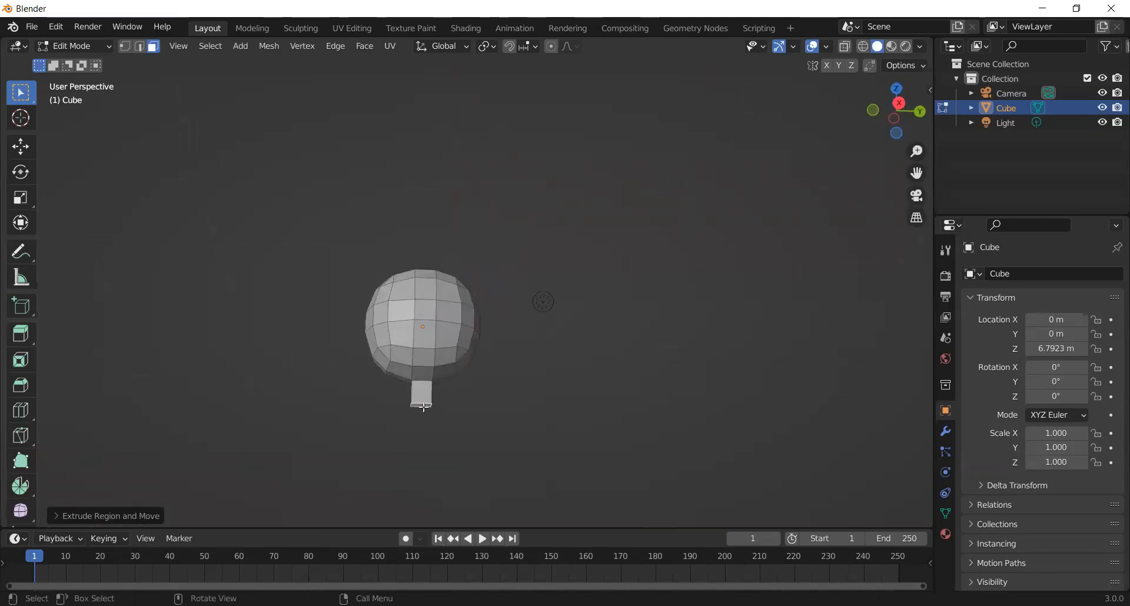
# Extrude the stub's end face downward three more times, by about 0.07 m, 0.26 m and 0.84 m
pyautogui.click(424, 407)
pyautogui.click(424, 405)
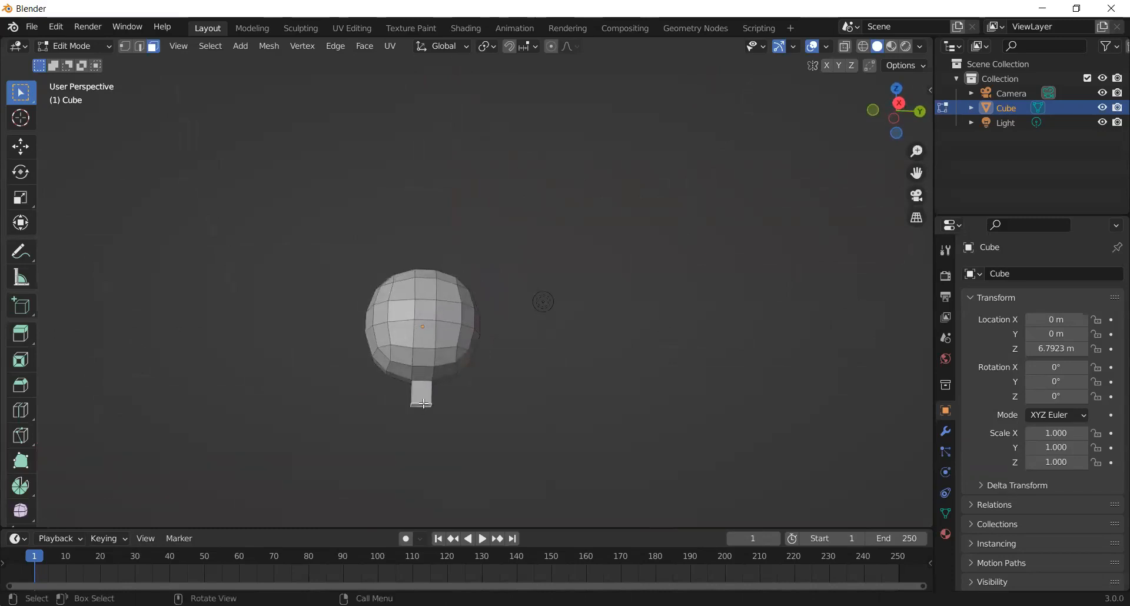
pyautogui.press('e')
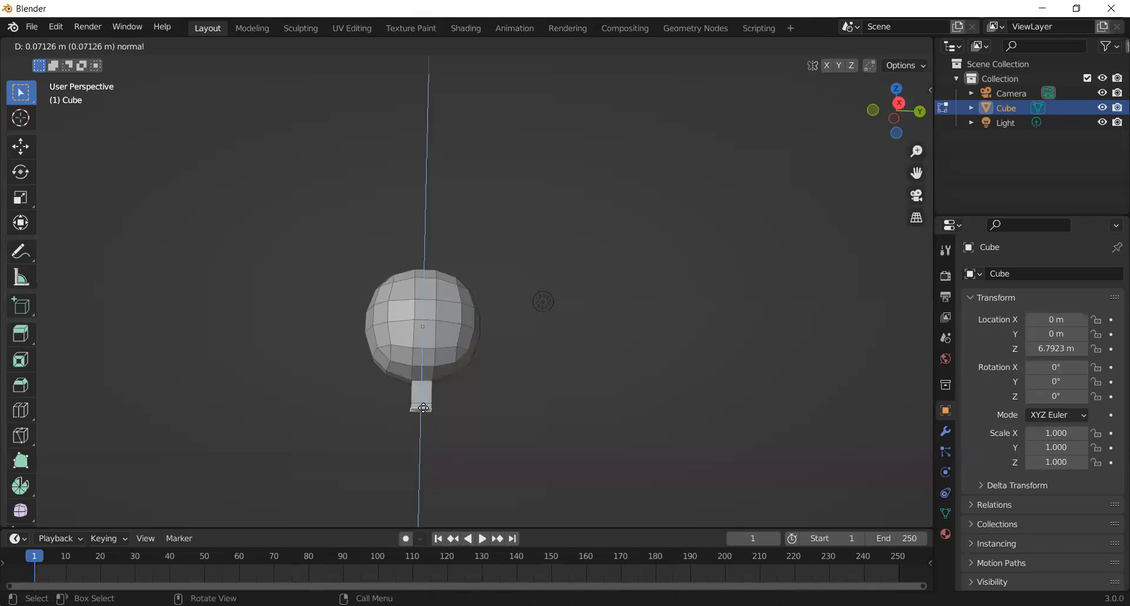
pyautogui.click(423, 408)
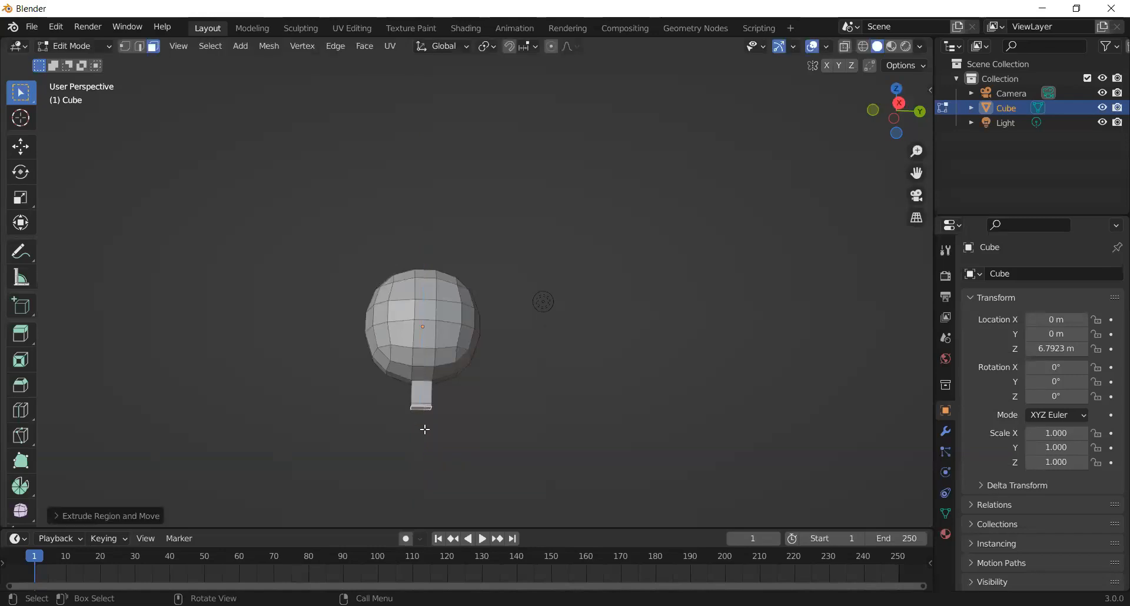
pyautogui.press('e')
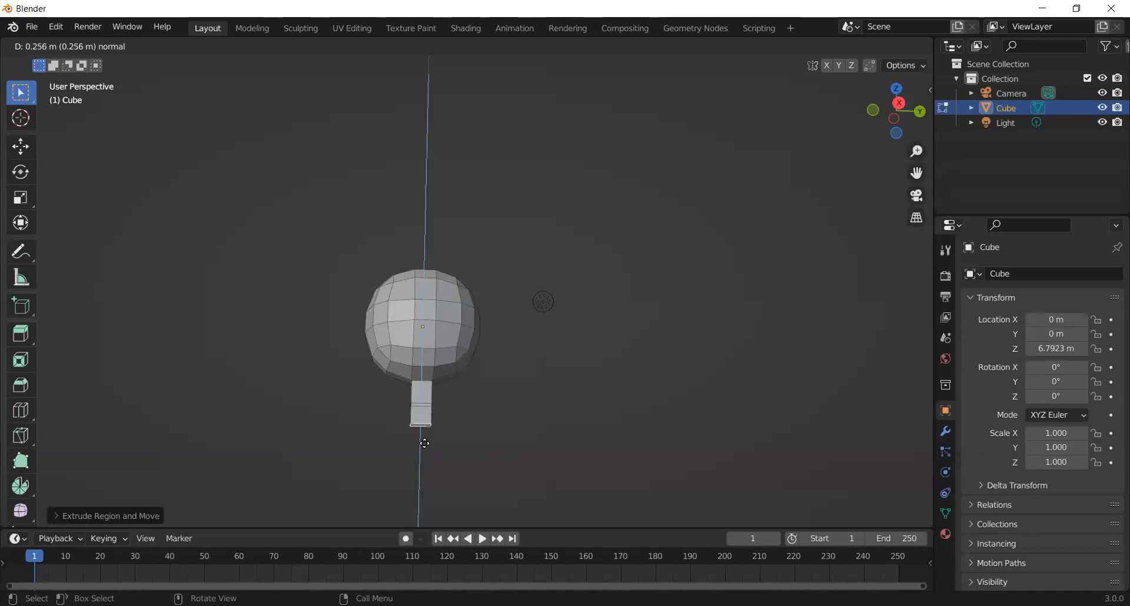
pyautogui.click(424, 444)
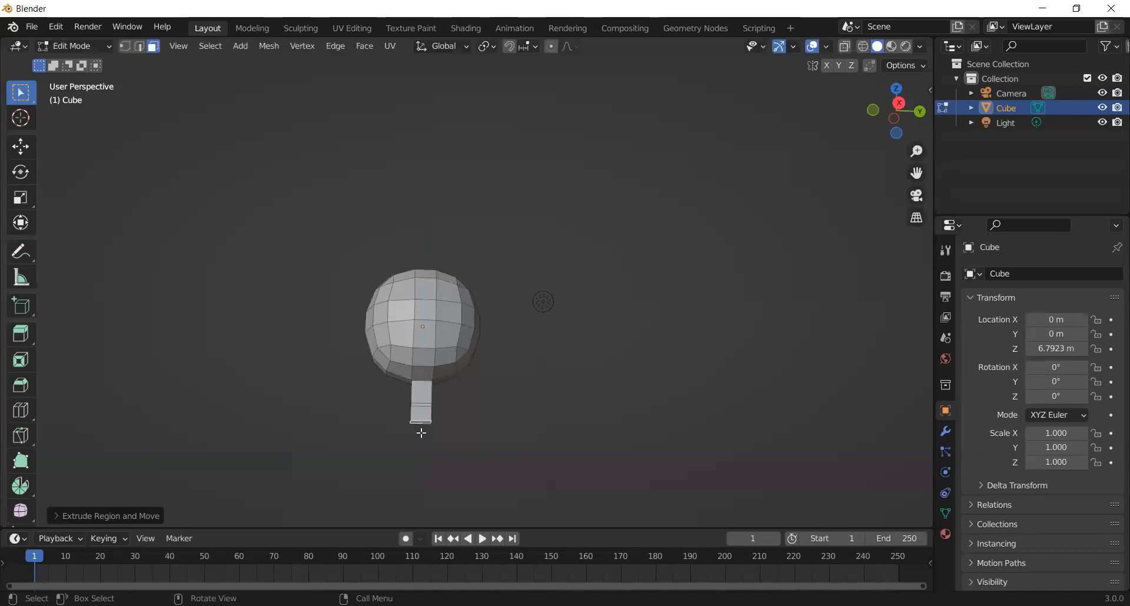
pyautogui.press('e')
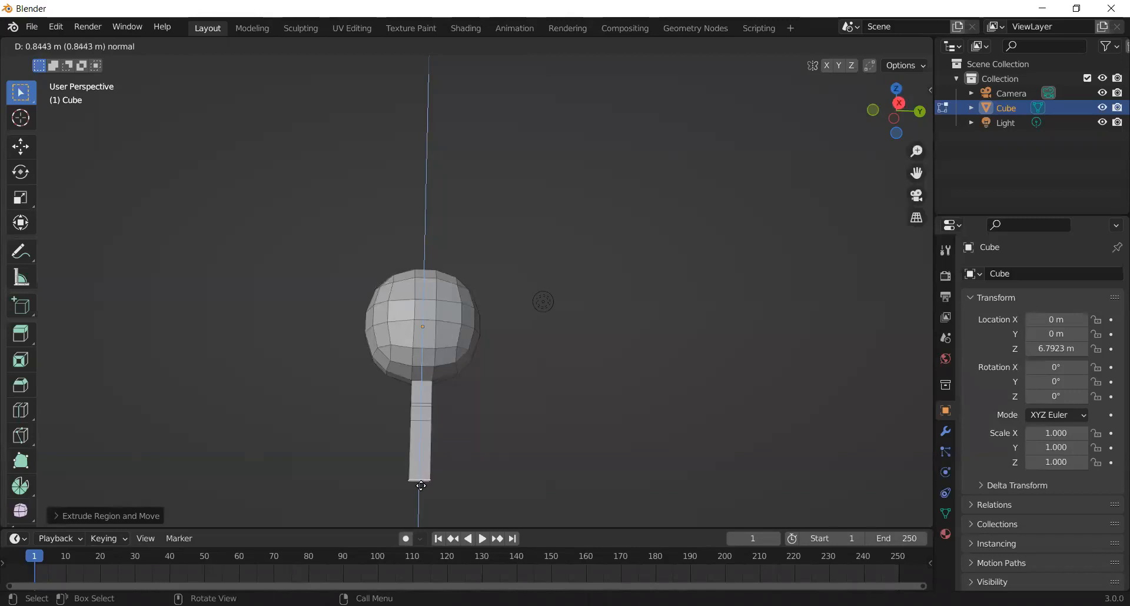
pyautogui.click(424, 478)
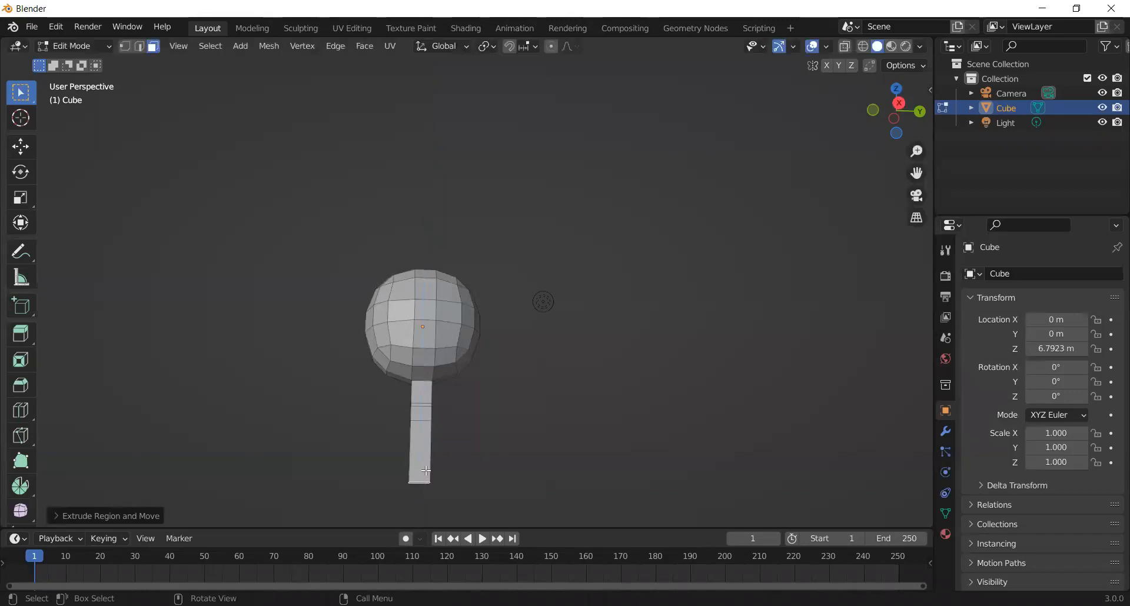
# Add one vertical loop cut through the middle of the ball and its extruded column, and return to the Select Box tool
pyautogui.moveTo(431, 451); pyautogui.dragTo(419, 488, button='middle')
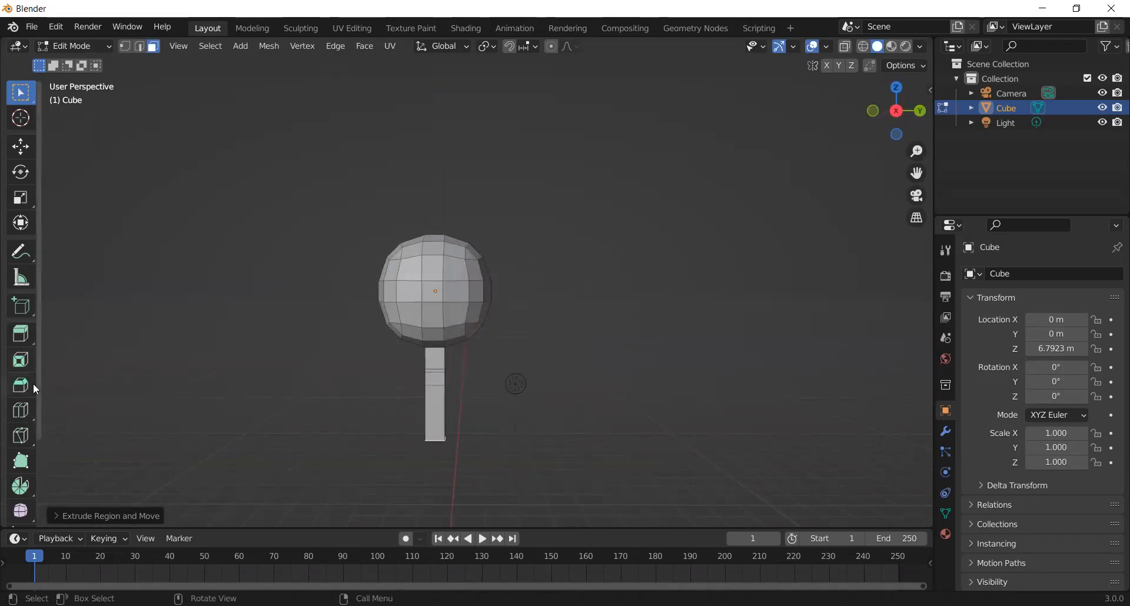
pyautogui.scroll(-1, 26, 469)
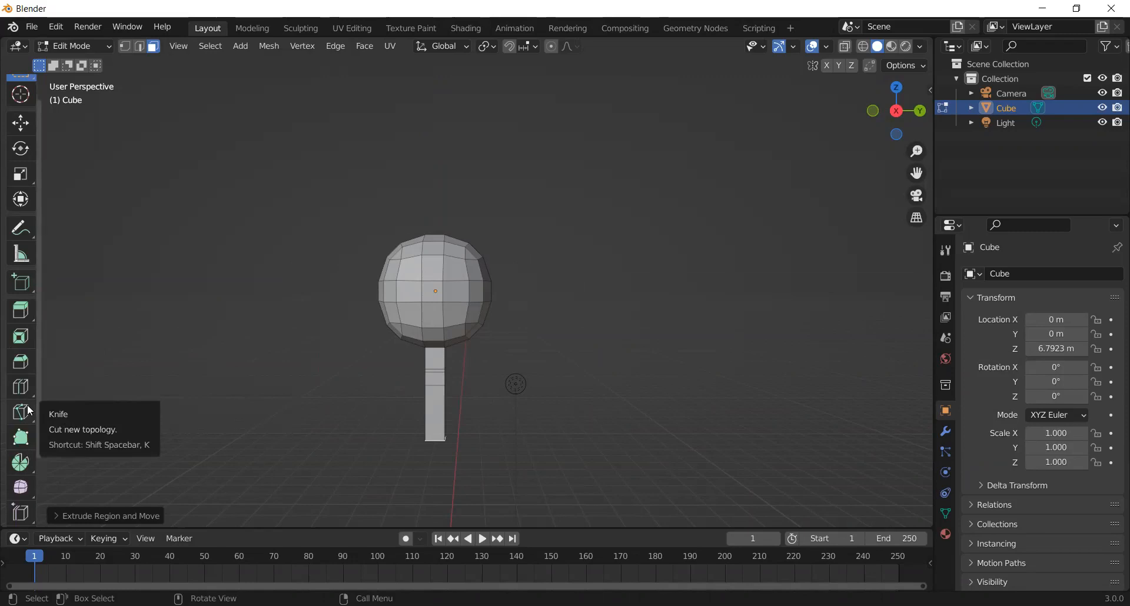
pyautogui.scroll(-2, 23, 443)
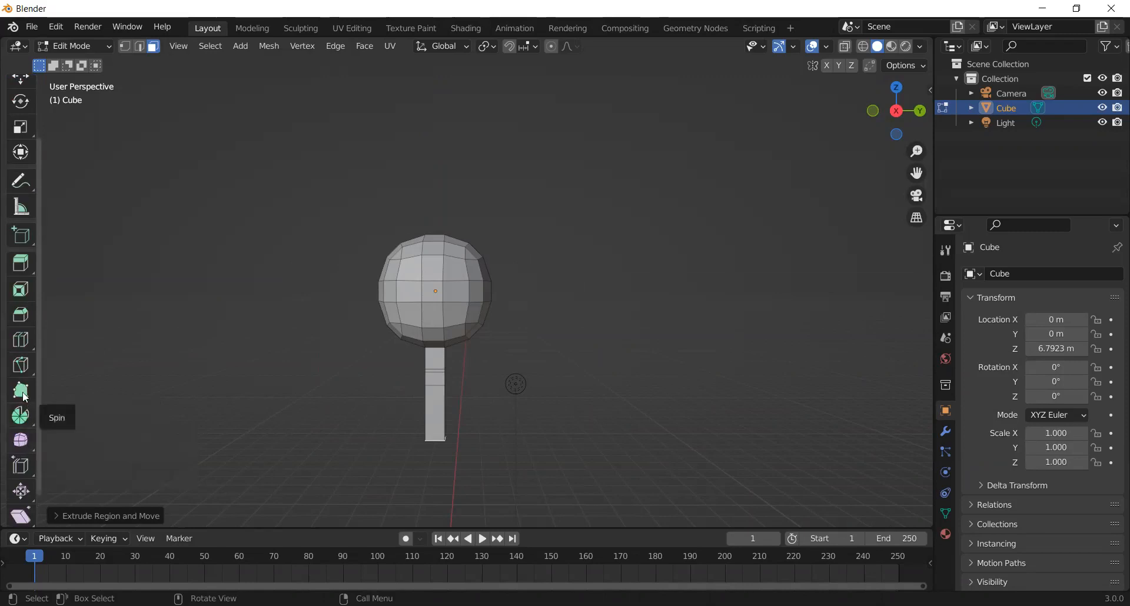
pyautogui.click(24, 345)
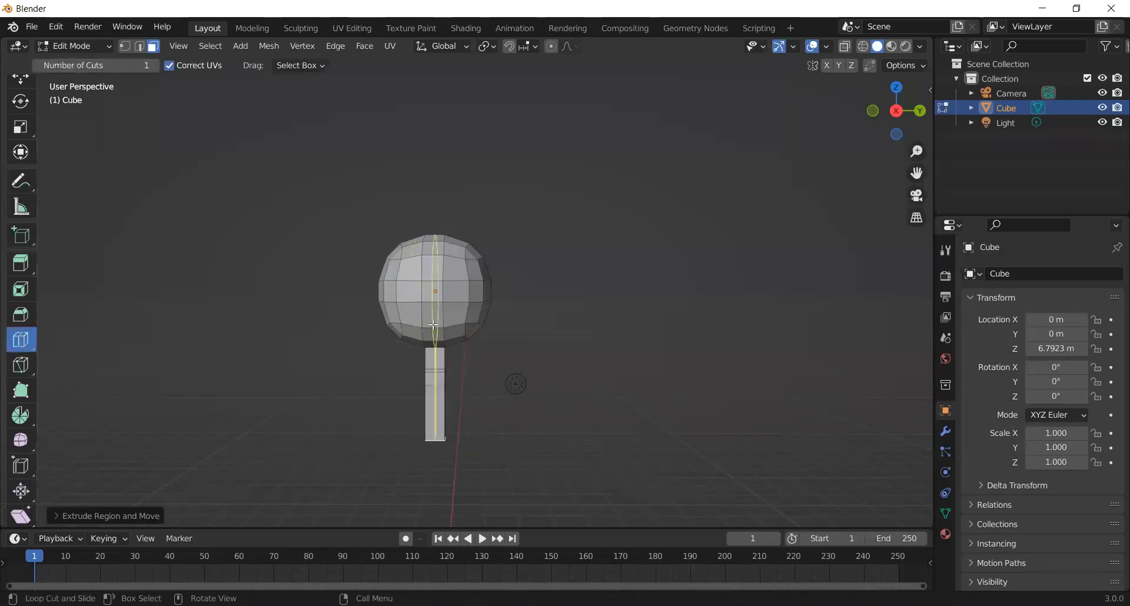
pyautogui.scroll(2, 434, 325)
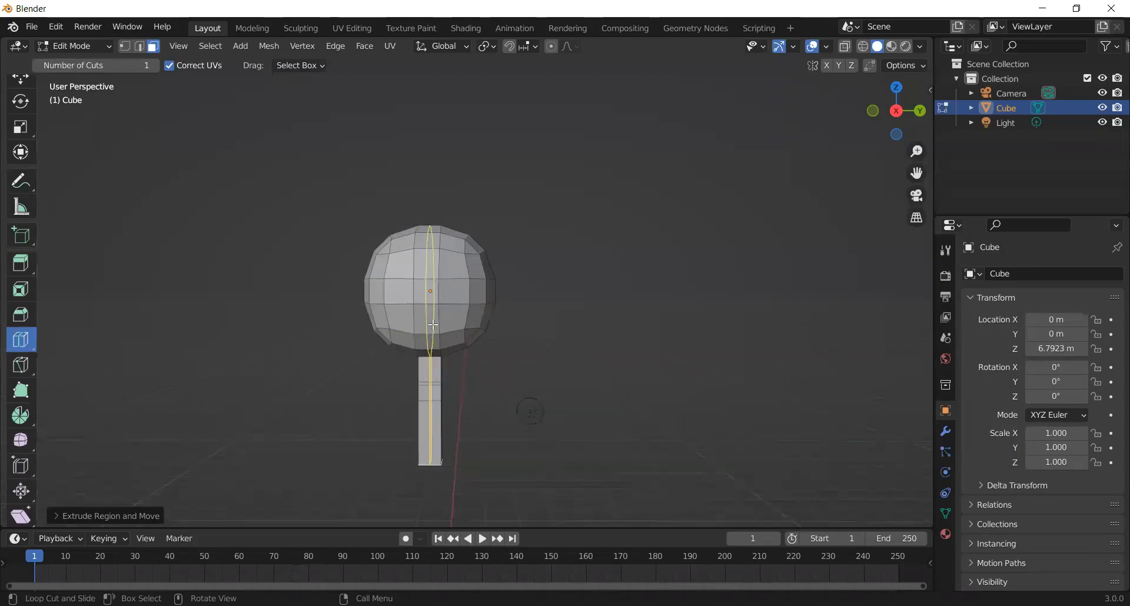
pyautogui.click(424, 339)
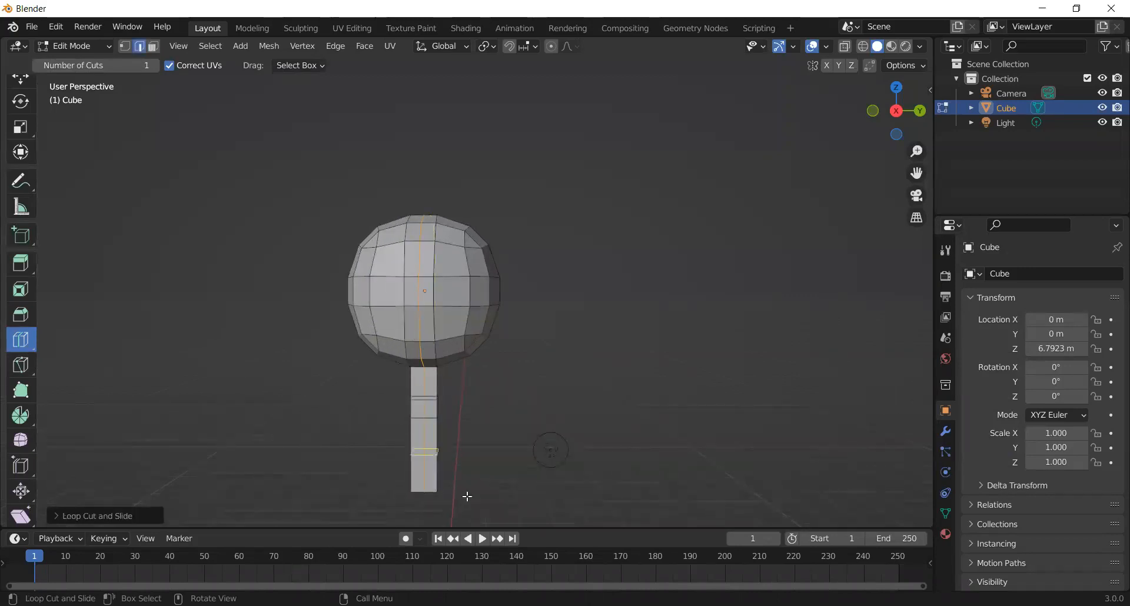
pyautogui.scroll(2, 372, 303)
pyautogui.scroll(-3, 372, 304)
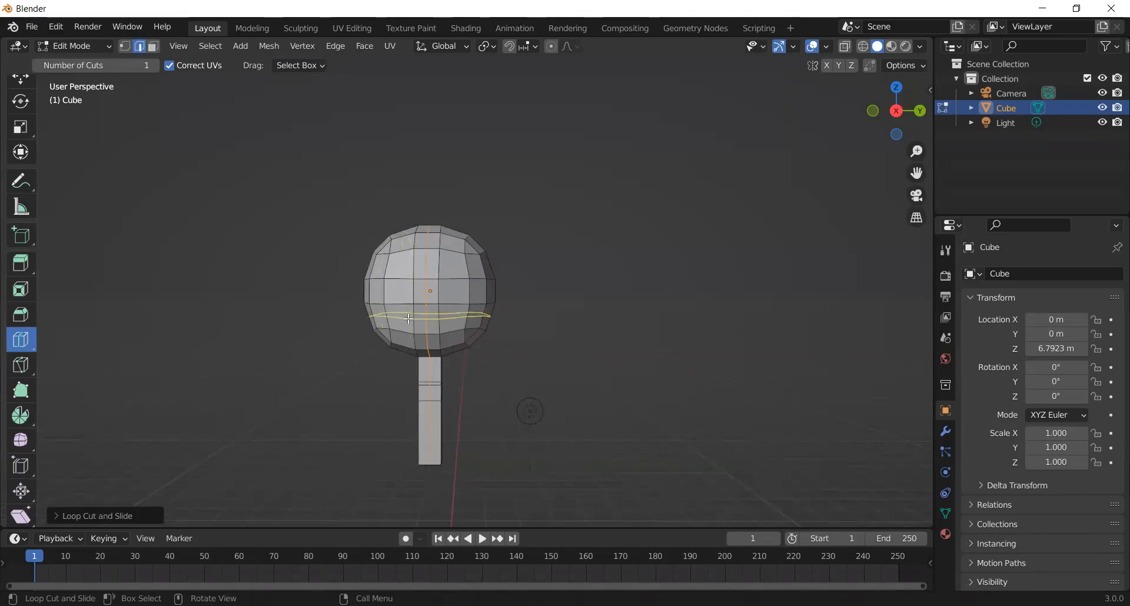
pyautogui.scroll(3, 9, 197)
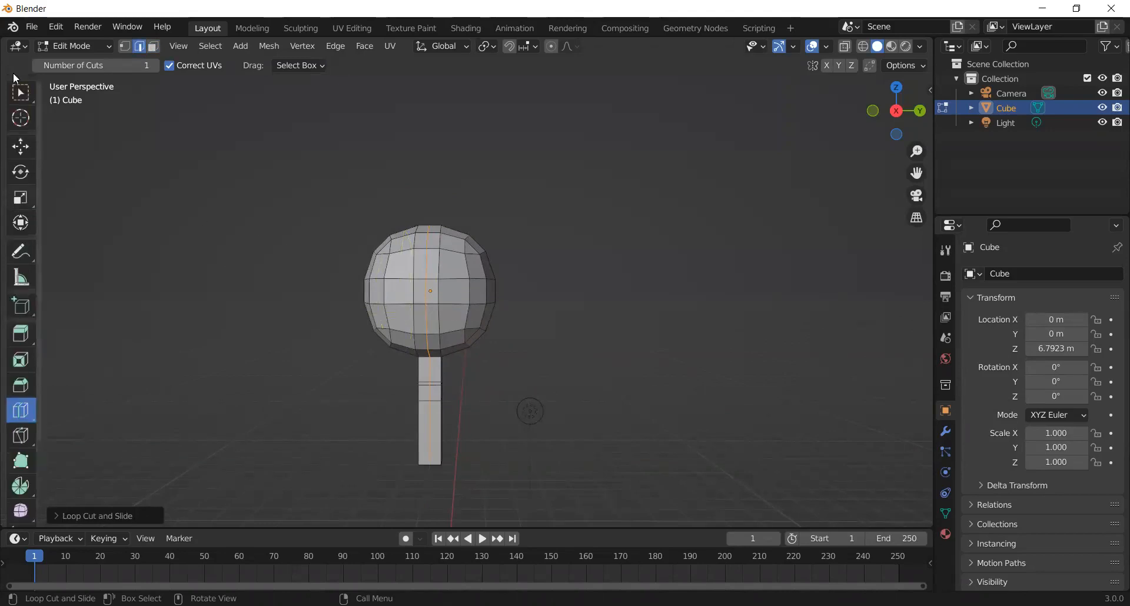
pyautogui.moveTo(305, 295); pyautogui.dragTo(325, 189, button='middle')
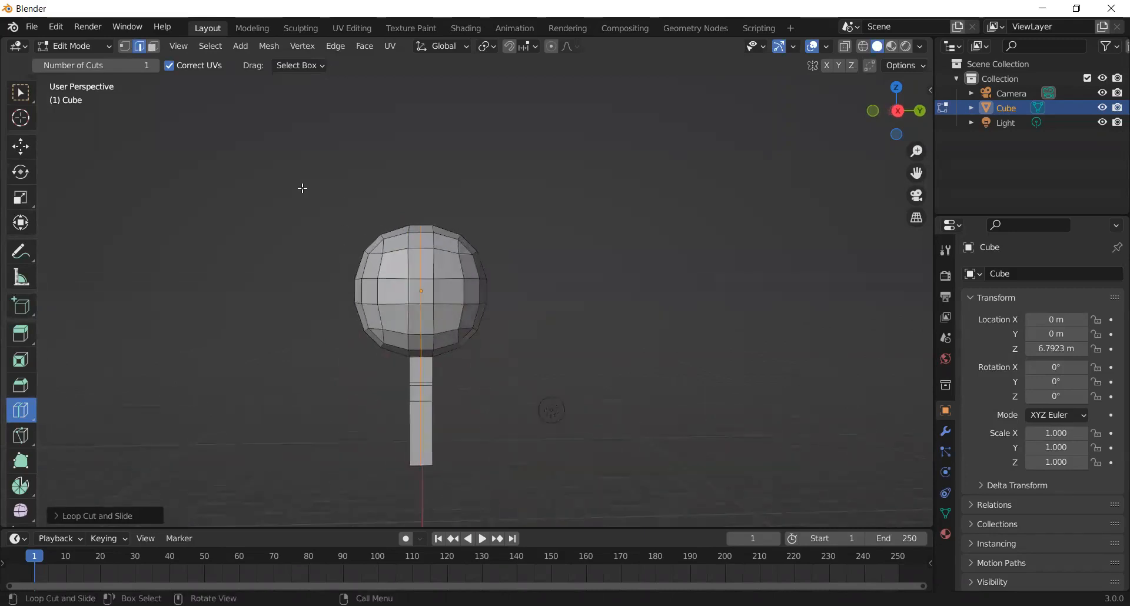
pyautogui.click(24, 95)
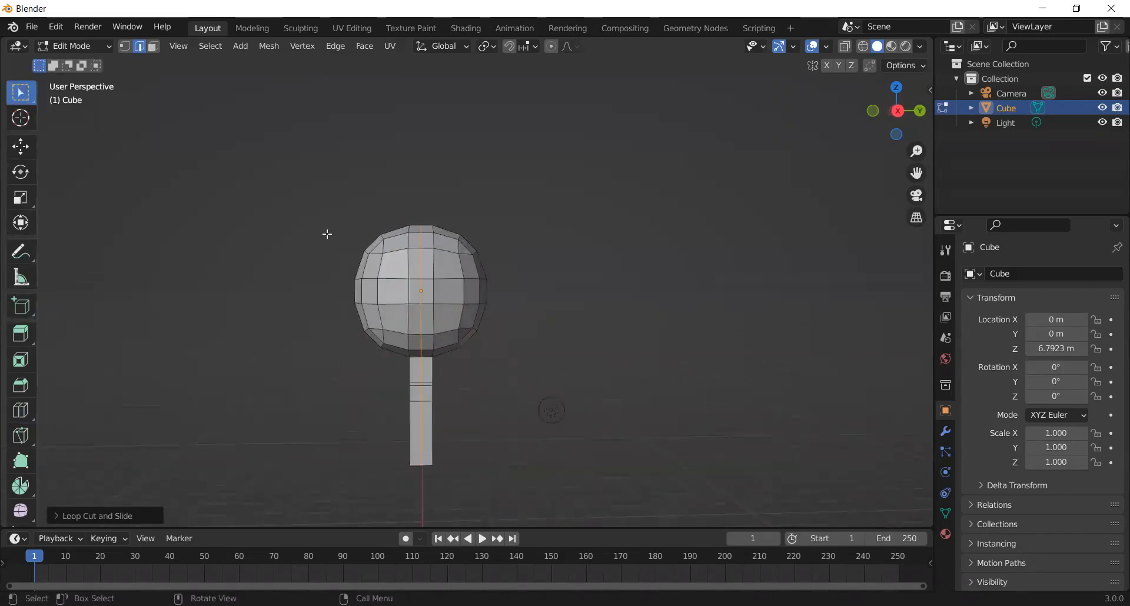
# Select the front and back geometry on the negative Y side of the centre cut and delete its vertices, leaving half the model
pyautogui.moveTo(342, 216); pyautogui.dragTo(419, 502)
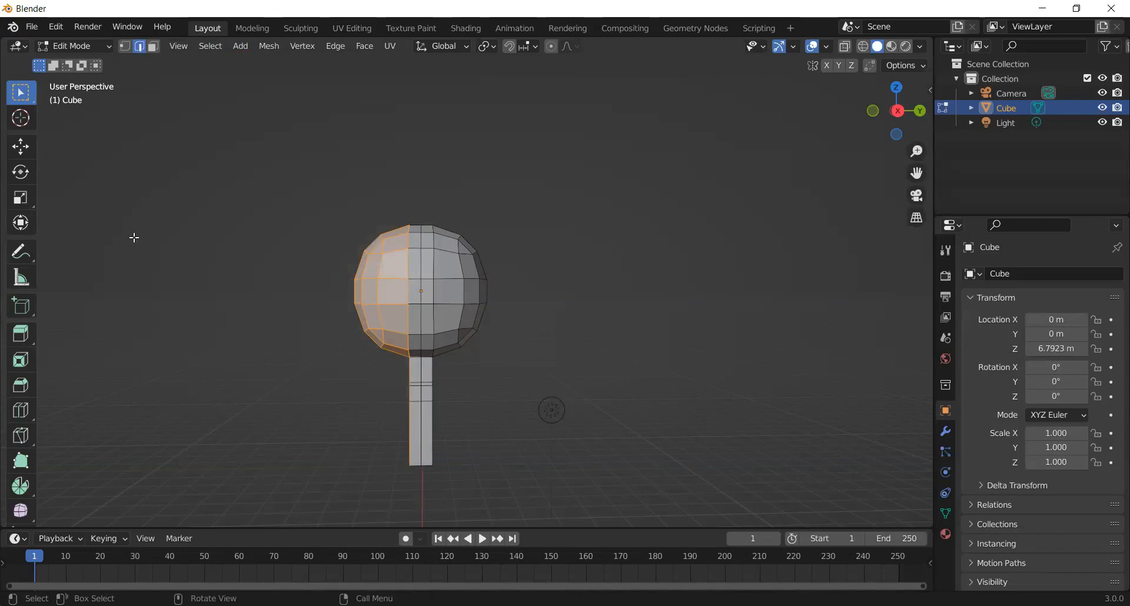
pyautogui.press('x')
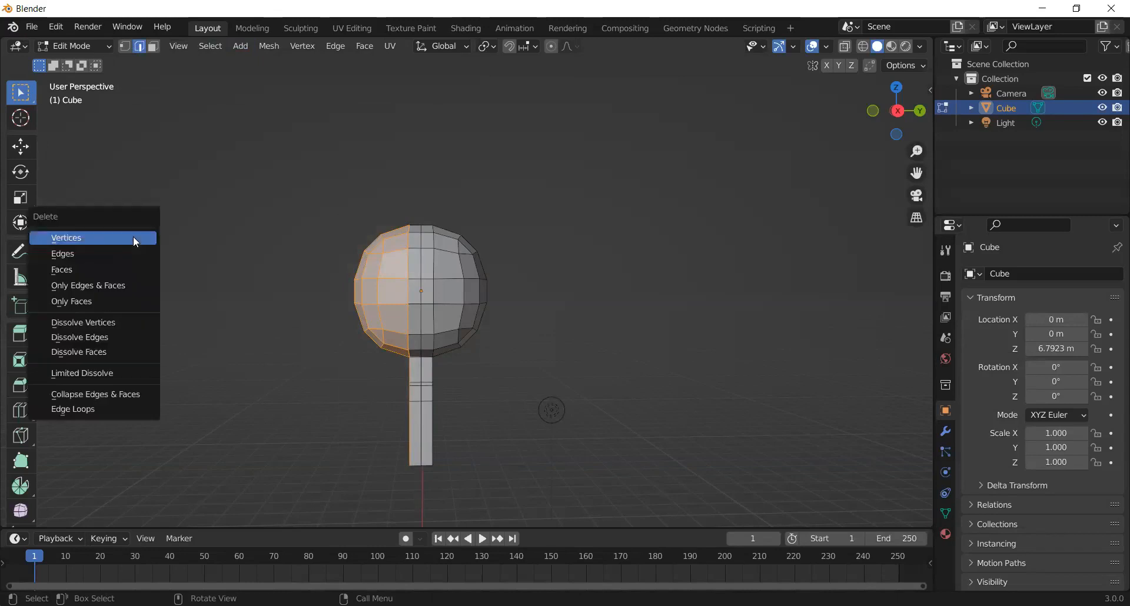
pyautogui.click(94, 238)
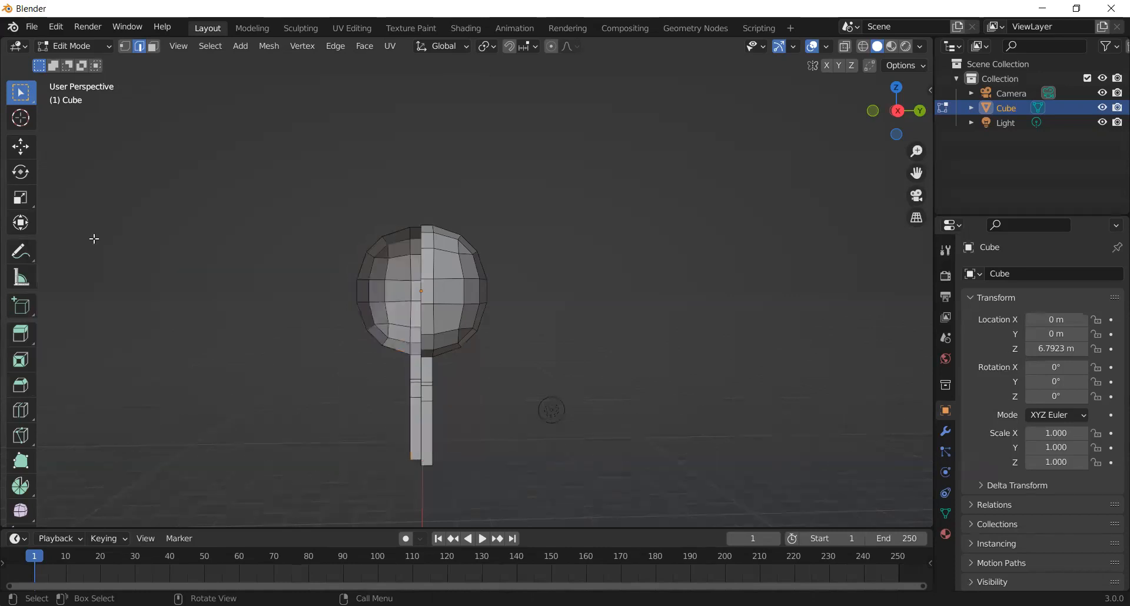
pyautogui.moveTo(336, 205); pyautogui.dragTo(415, 479)
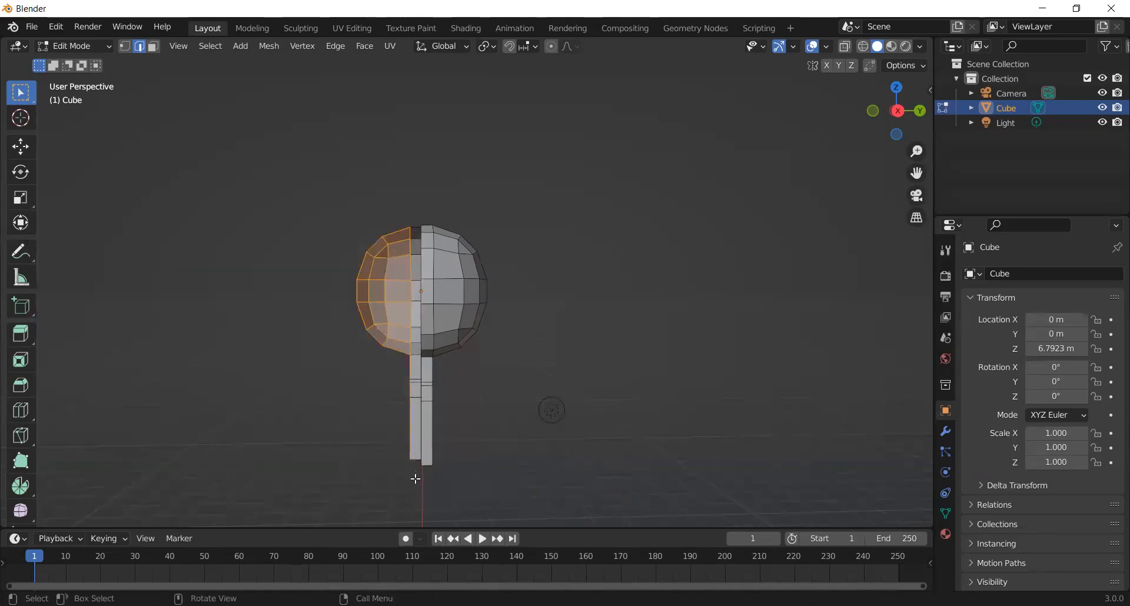
pyautogui.press('x')
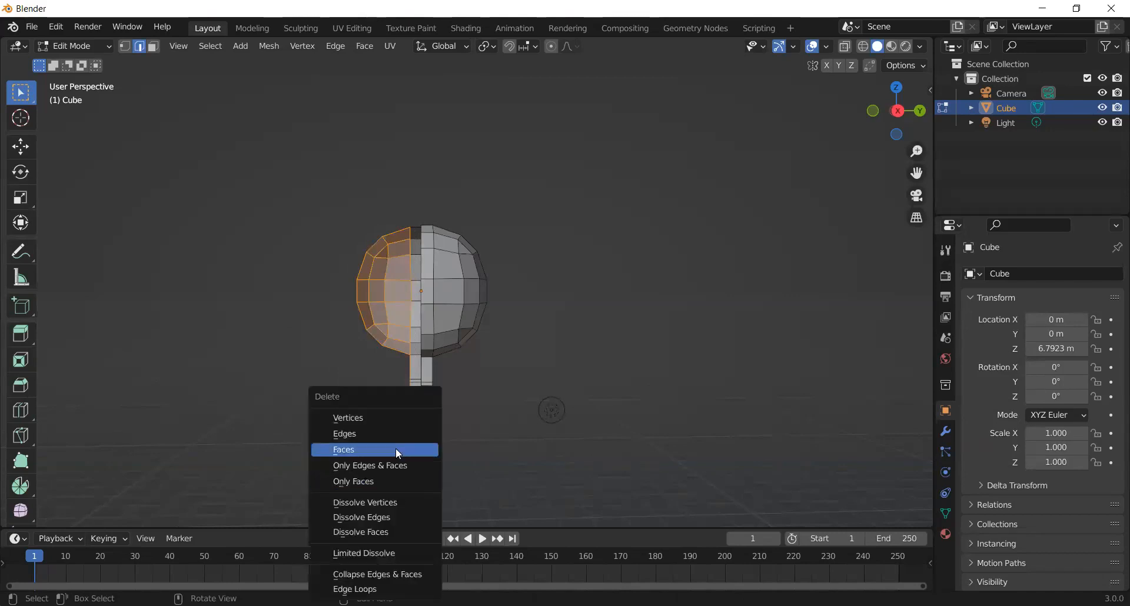
pyautogui.click(396, 419)
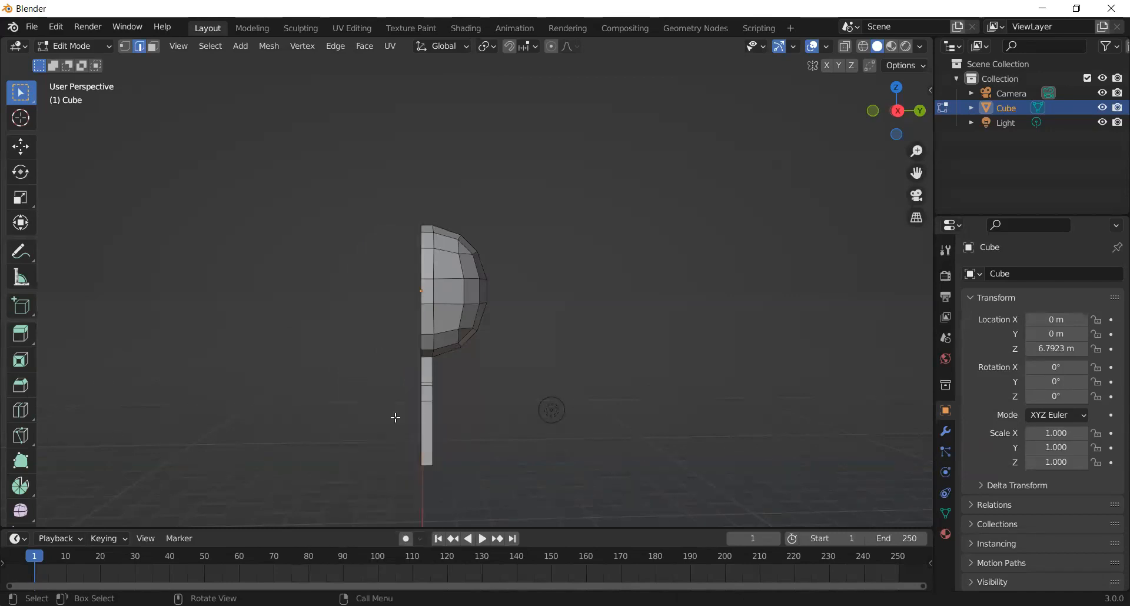
pyautogui.moveTo(349, 364)
pyautogui.mouseDown(button='middle')
pyautogui.moveTo(454, 394)
pyautogui.moveTo(320, 400)
pyautogui.moveTo(340, 360)
pyautogui.mouseUp(button='middle')
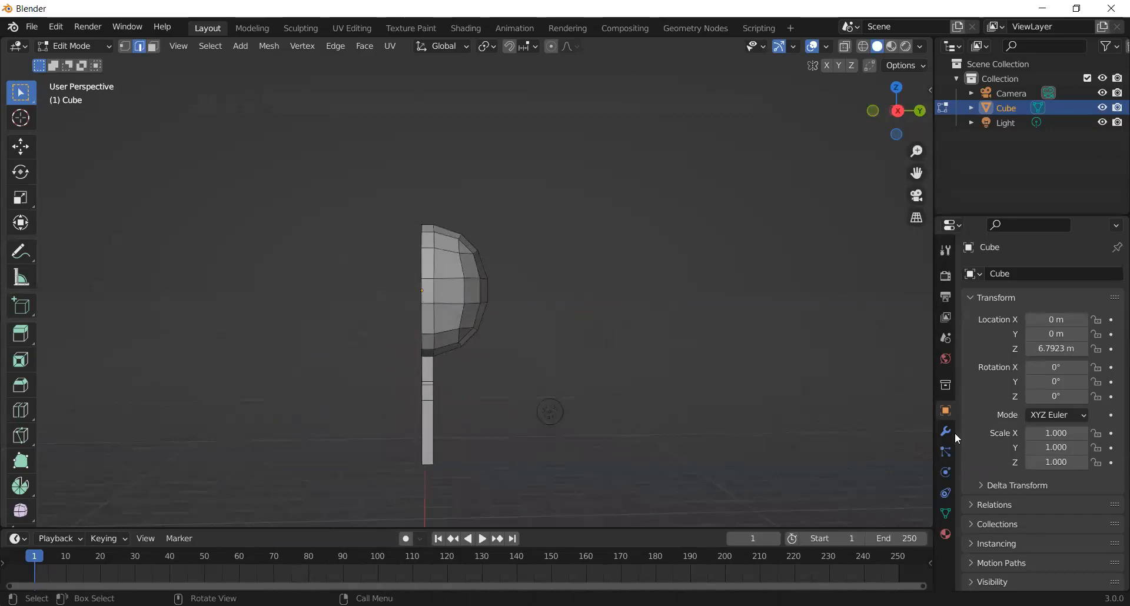
pyautogui.click(946, 432)
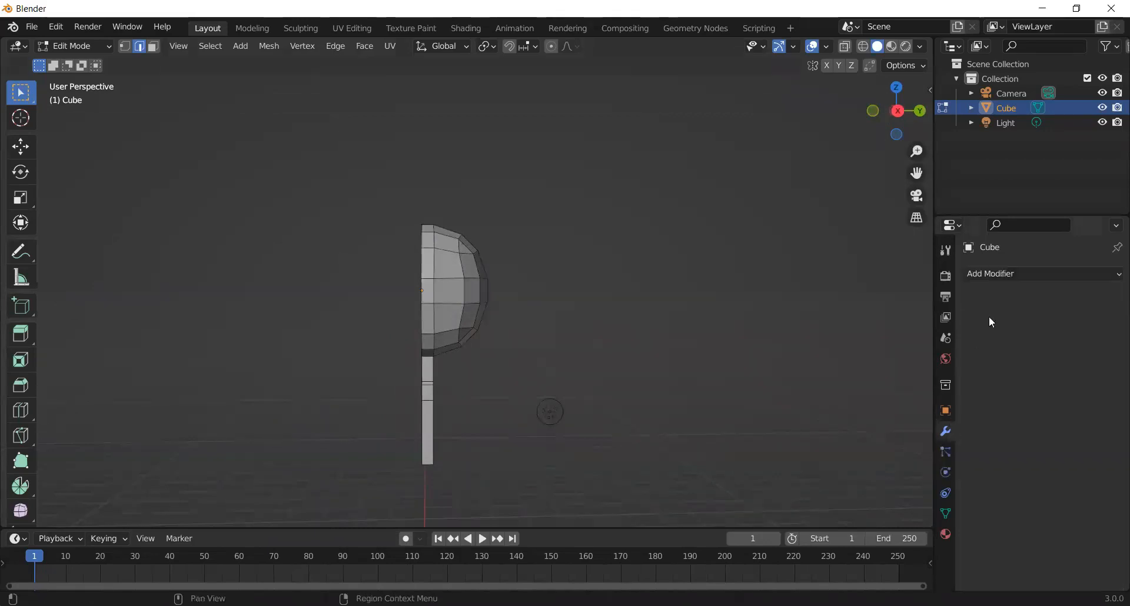
pyautogui.click(1003, 280)
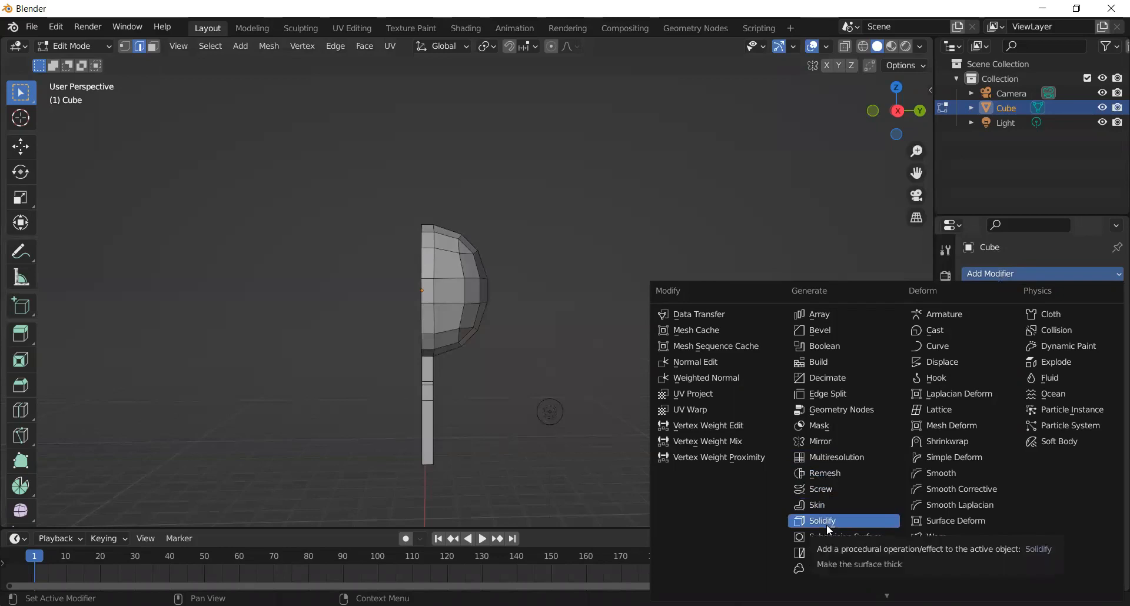
pyautogui.click(824, 445)
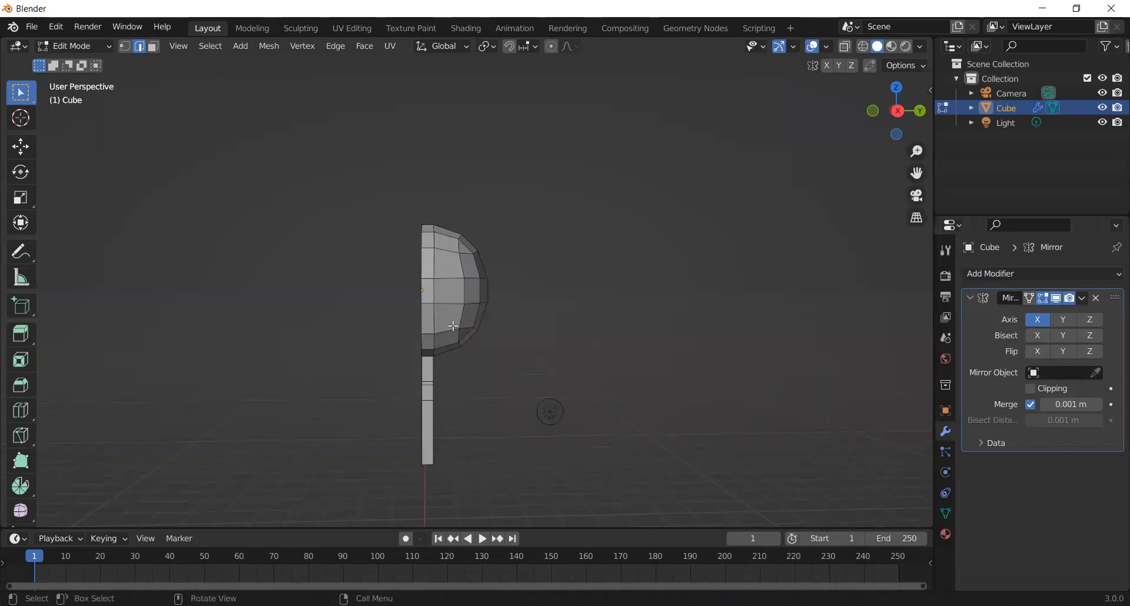
pyautogui.moveTo(372, 189); pyautogui.dragTo(519, 528)
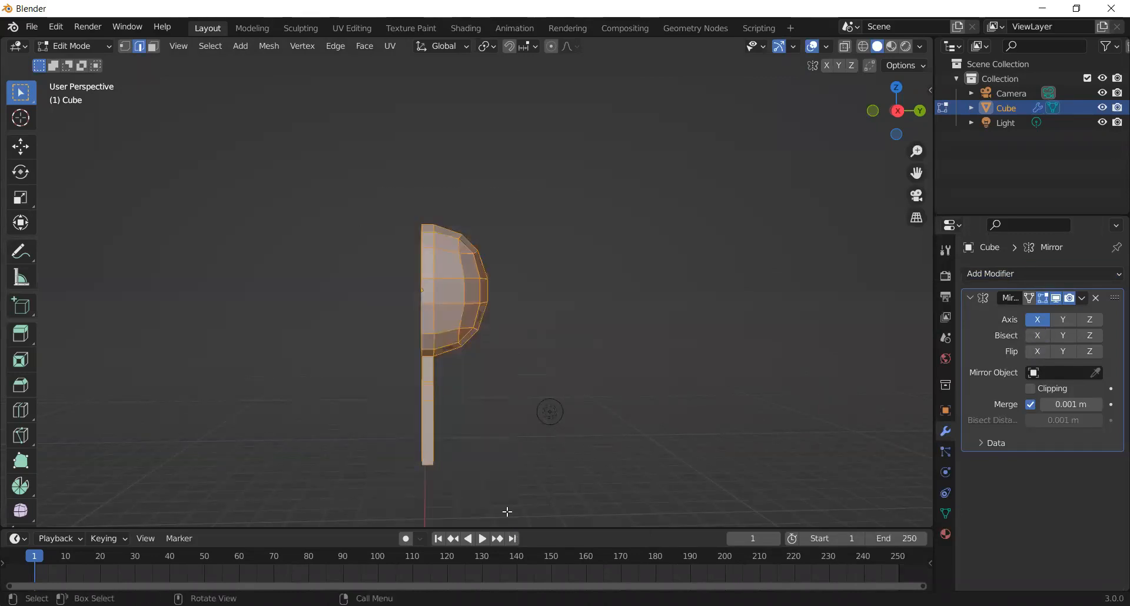
pyautogui.click(1097, 299)
# Add a Mirror modifier to the half model, mirror it along the Y axis only, and enable Clipping
pyautogui.click(1001, 273)
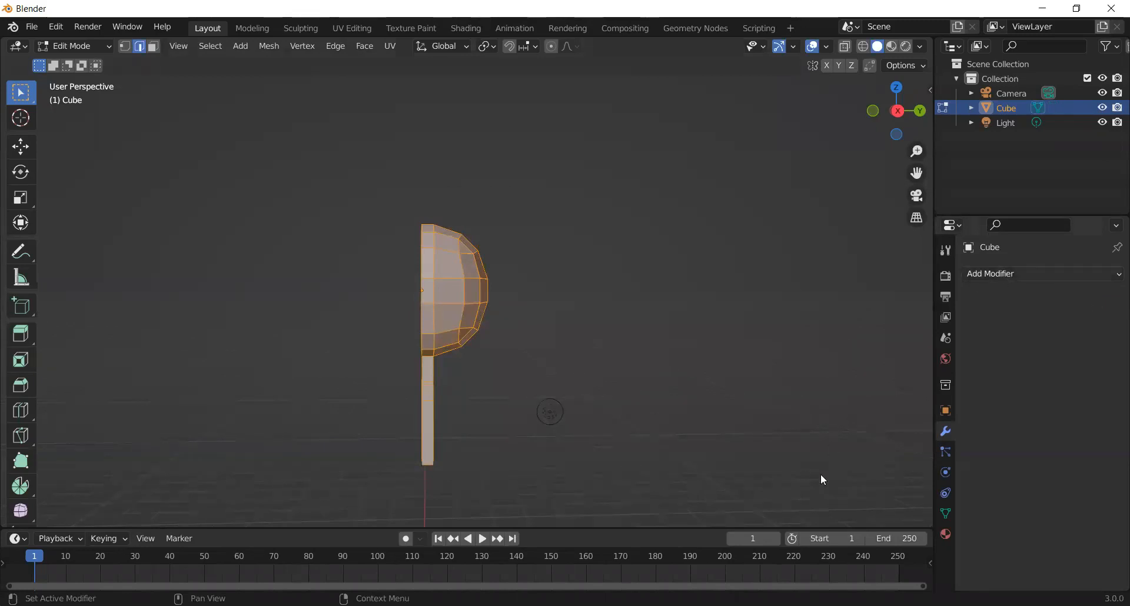
pyautogui.click(815, 441)
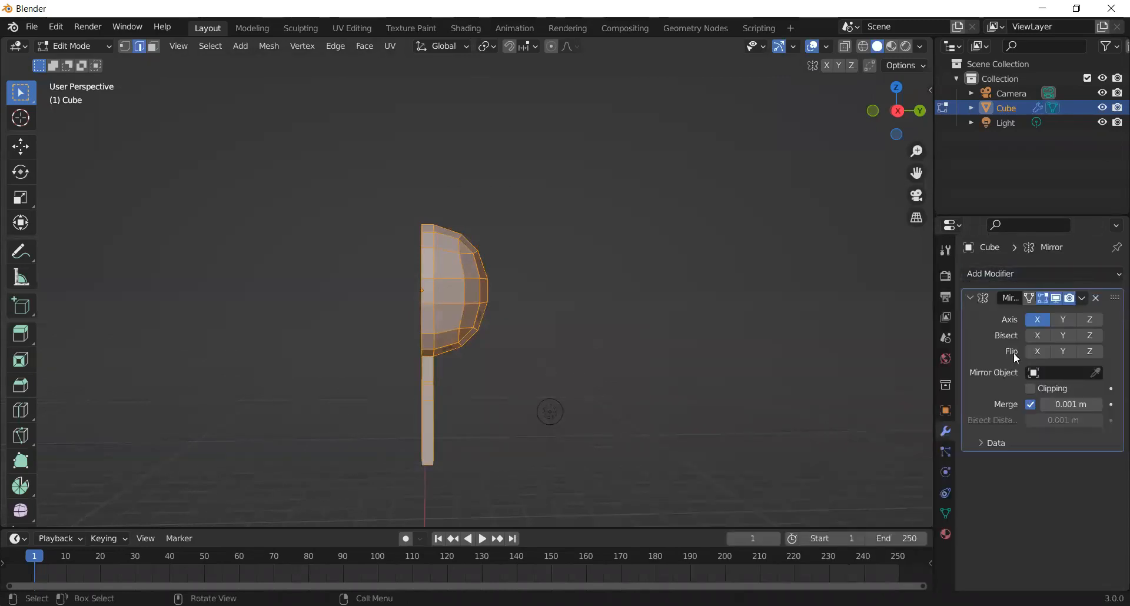
pyautogui.click(1063, 321)
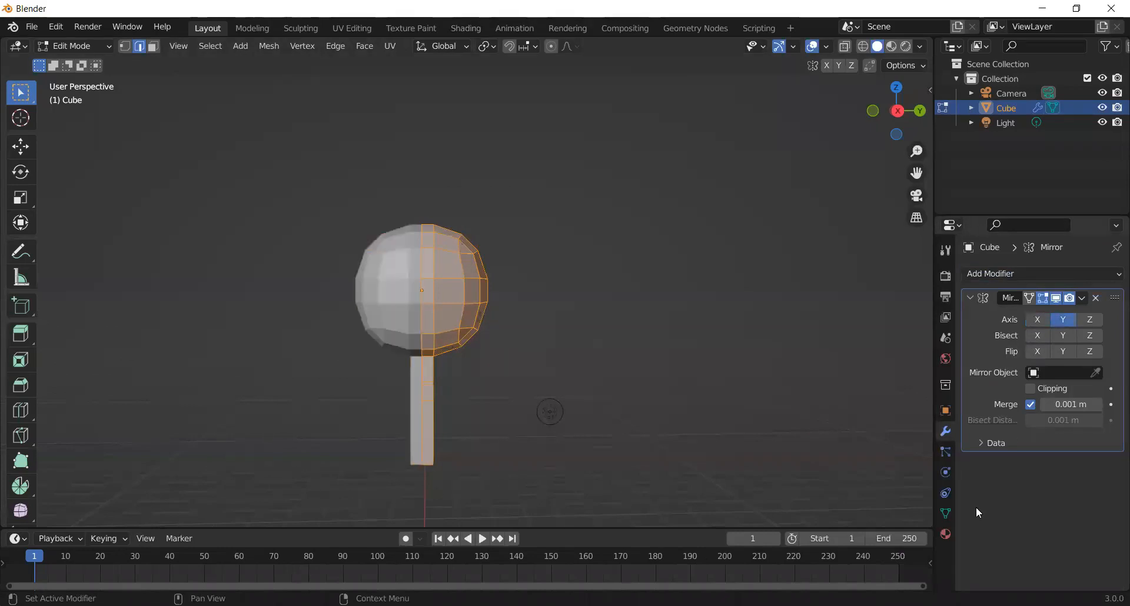
pyautogui.click(1055, 321)
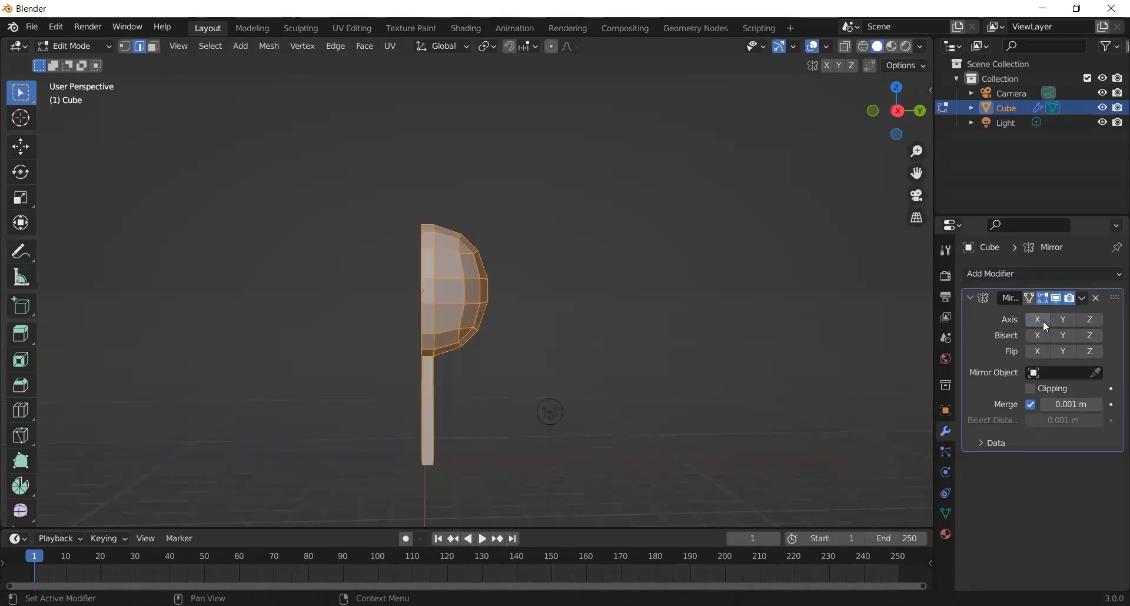
pyautogui.click(1062, 323)
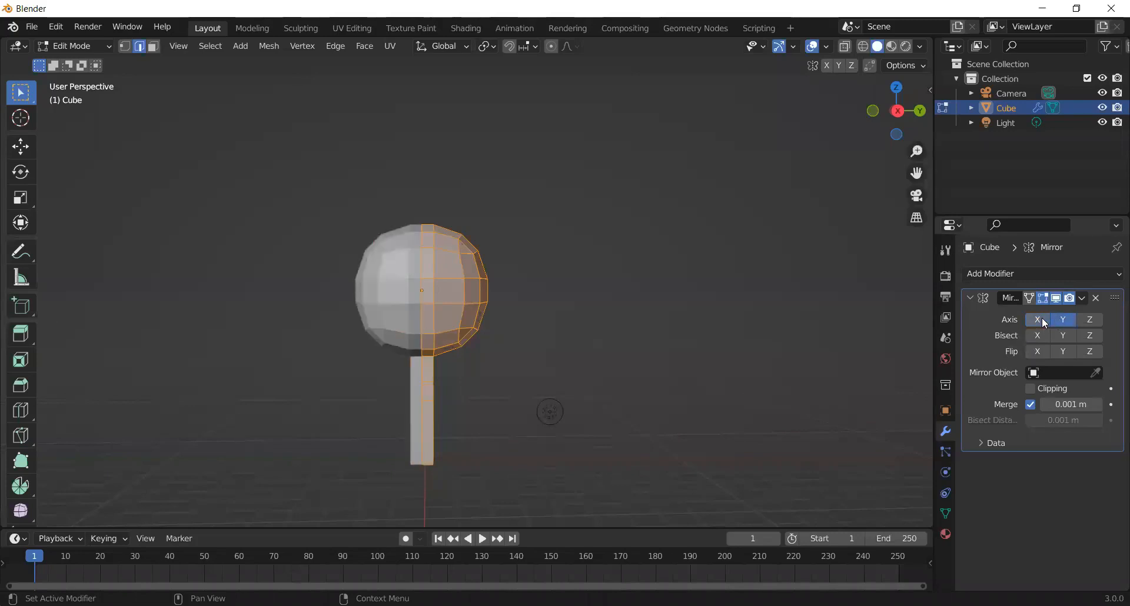
pyautogui.scroll(-3, 339, 312)
pyautogui.scroll(2, 417, 335)
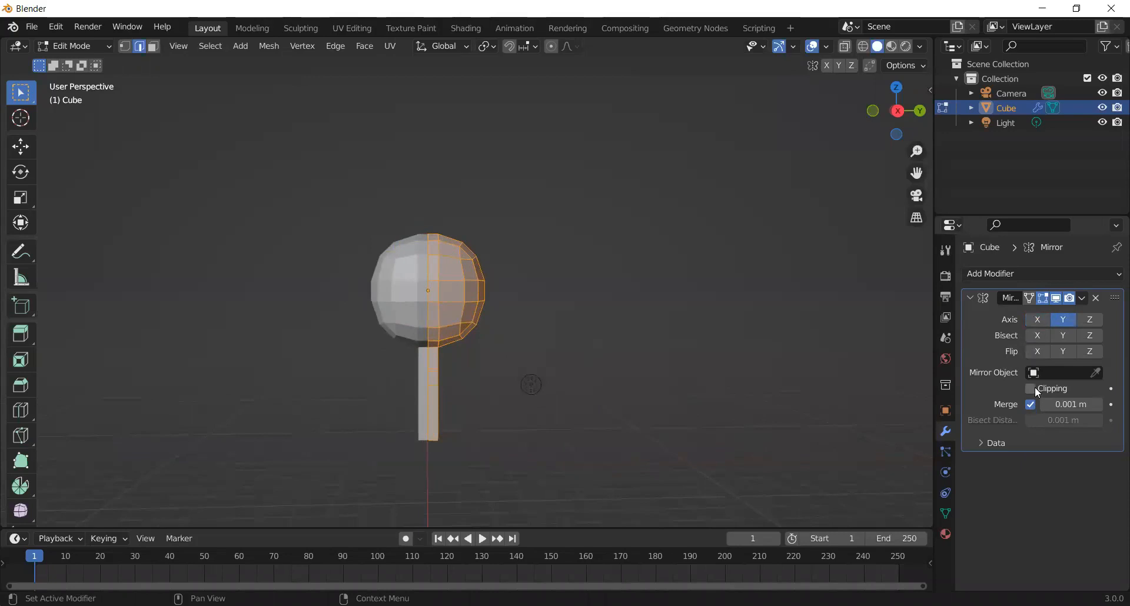
pyautogui.click(1035, 387)
# Examine the mirrored ball and column from several angles and distances, including the seam down the middle
pyautogui.scroll(3, 400, 418)
pyautogui.scroll(2, 406, 420)
pyautogui.moveTo(429, 374); pyautogui.dragTo(435, 394, button='middle')
pyautogui.scroll(1, 486, 444)
pyautogui.scroll(-1, 487, 444)
pyautogui.moveTo(494, 445); pyautogui.dragTo(318, 435, button='middle')
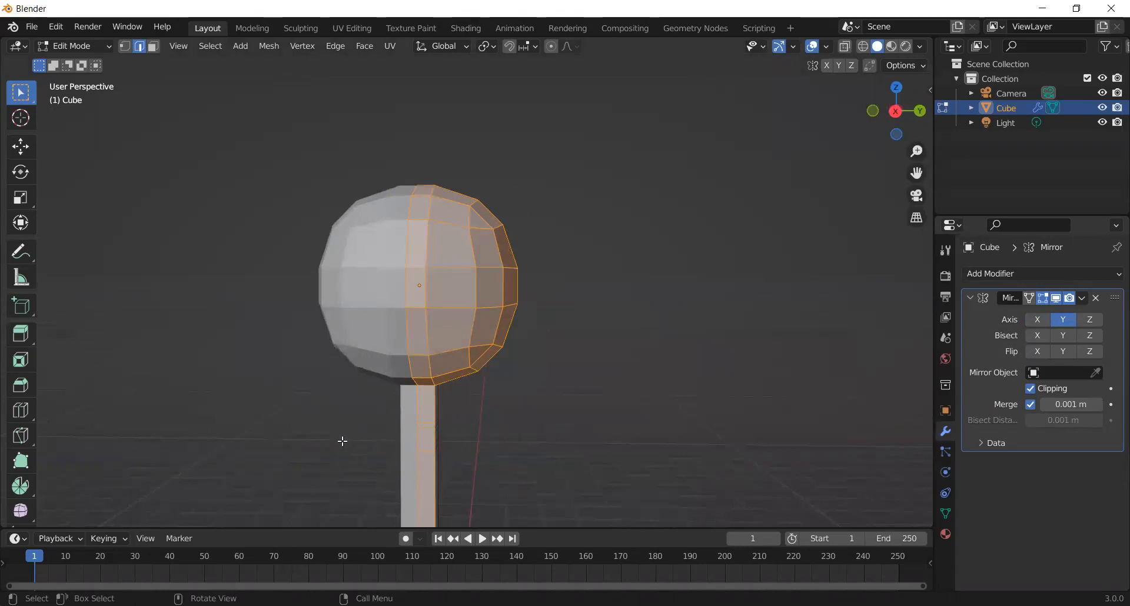
pyautogui.scroll(1, 439, 459)
pyautogui.scroll(-1, 446, 461)
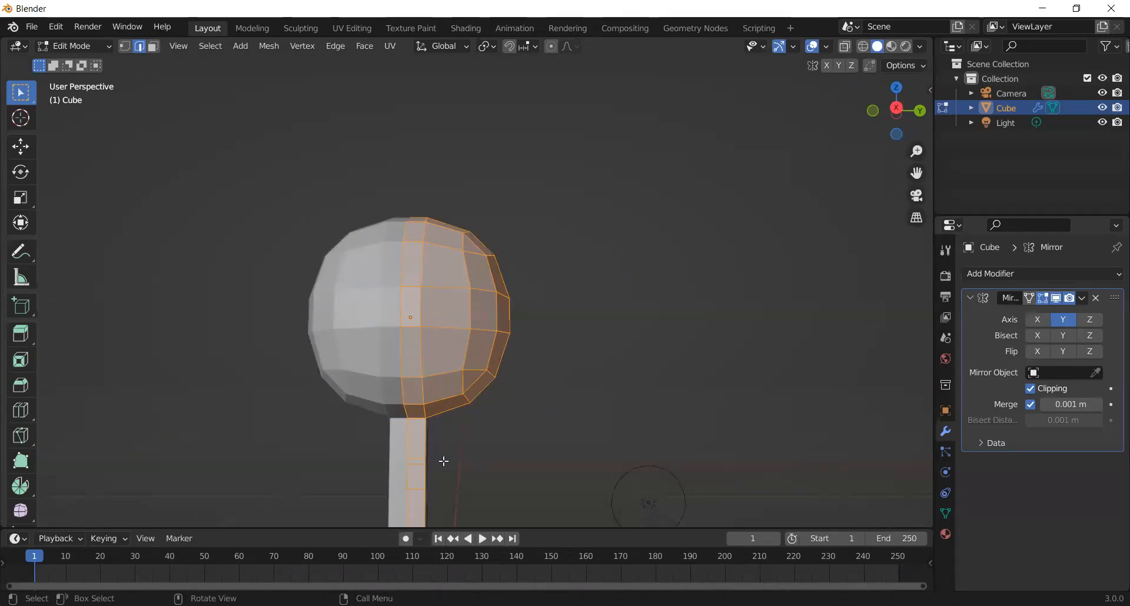
pyautogui.scroll(-2, 442, 459)
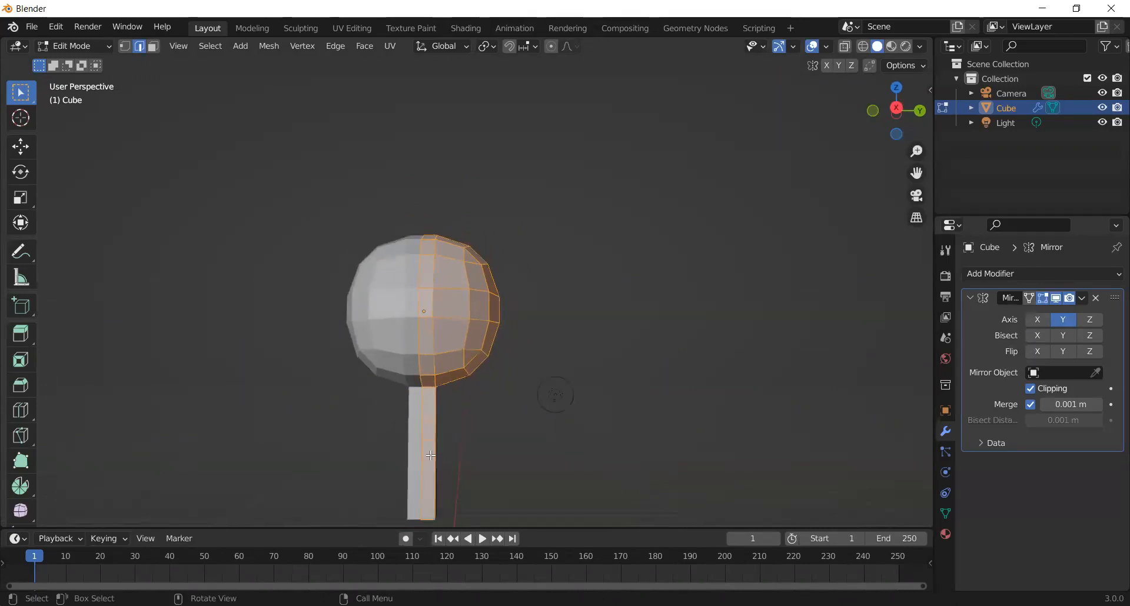
pyautogui.scroll(2, 431, 455)
pyautogui.moveTo(434, 462); pyautogui.dragTo(727, 389, button='middle')
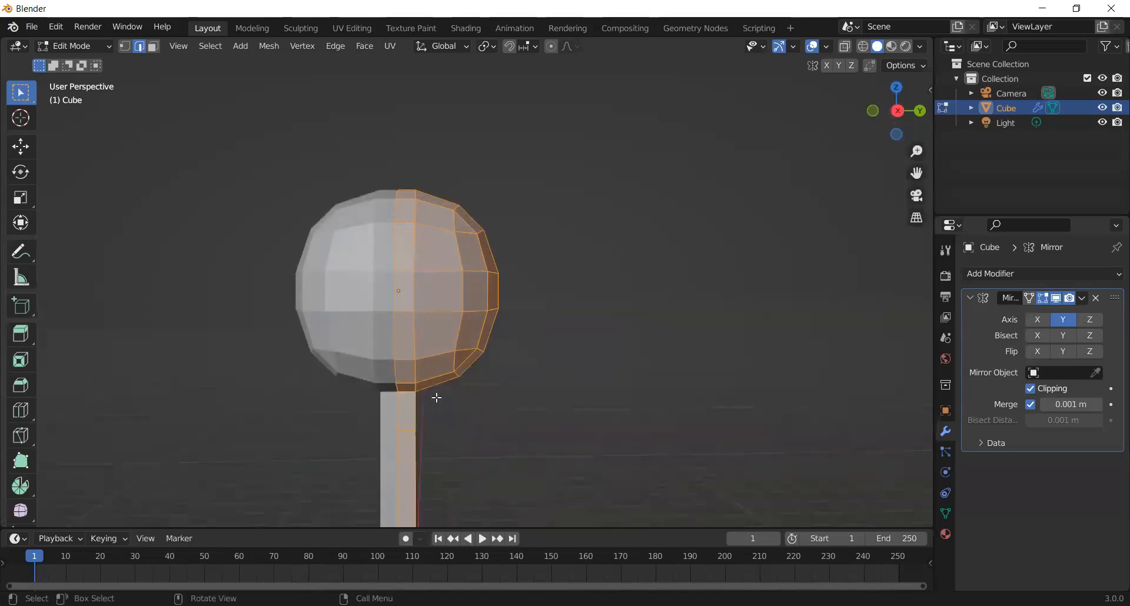
pyautogui.keyDown('shift'); pyautogui.moveTo(434, 374); pyautogui.dragTo(424, 304, button='middle'); pyautogui.keyUp('shift')
pyautogui.scroll(2, 452, 336)
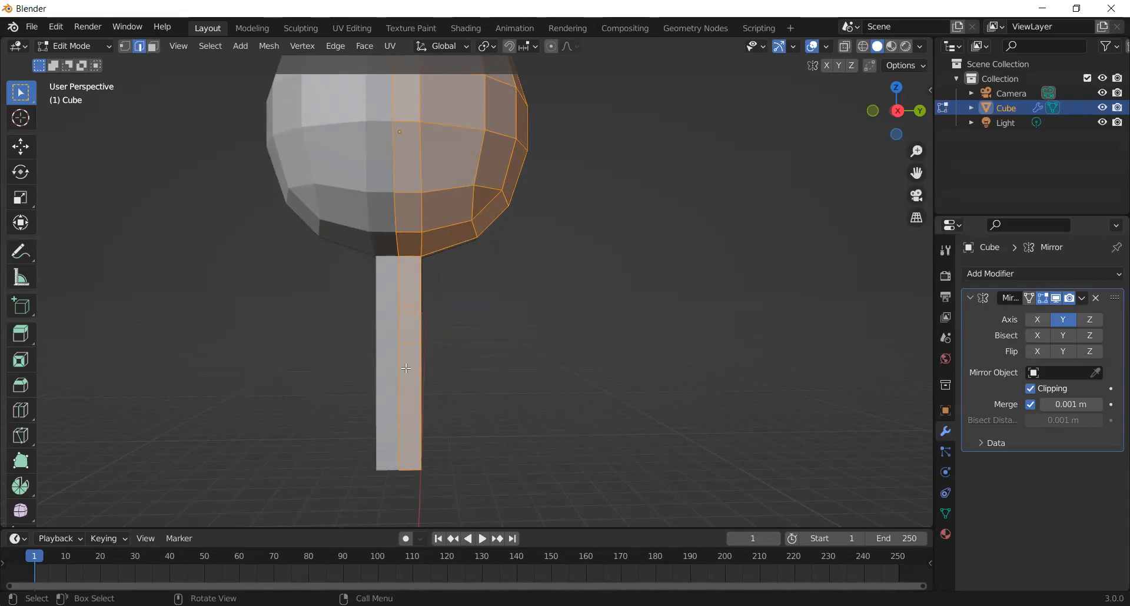
# Clear the selection and try to select the lower sections of the column in edge select mode
pyautogui.hotkey('alt', 'a')
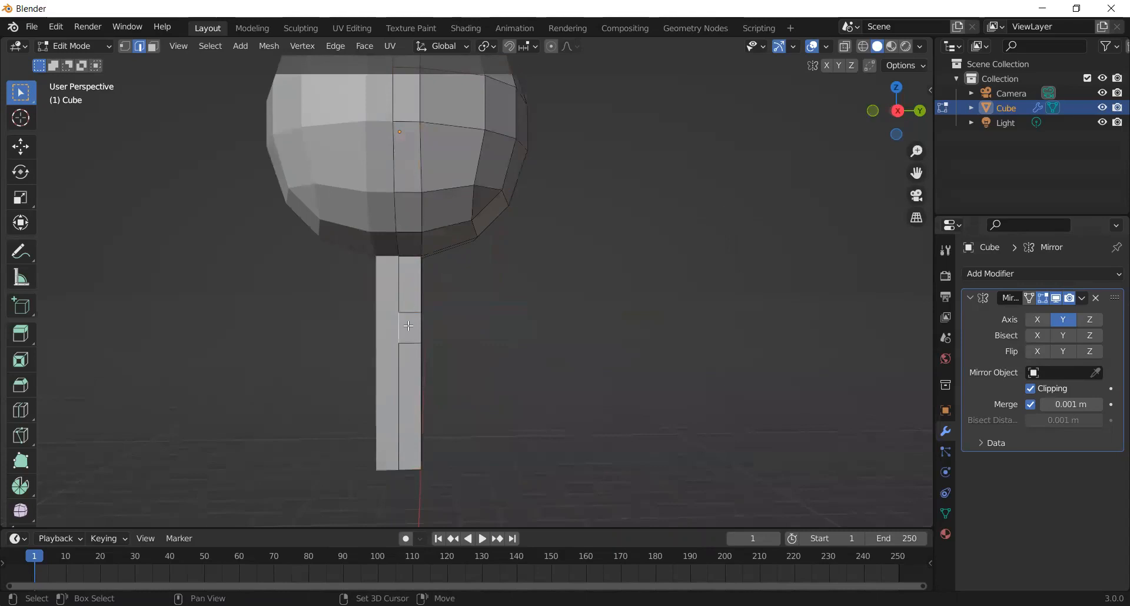
pyautogui.keyDown('shift'); pyautogui.click(409, 395); pyautogui.keyUp('shift')
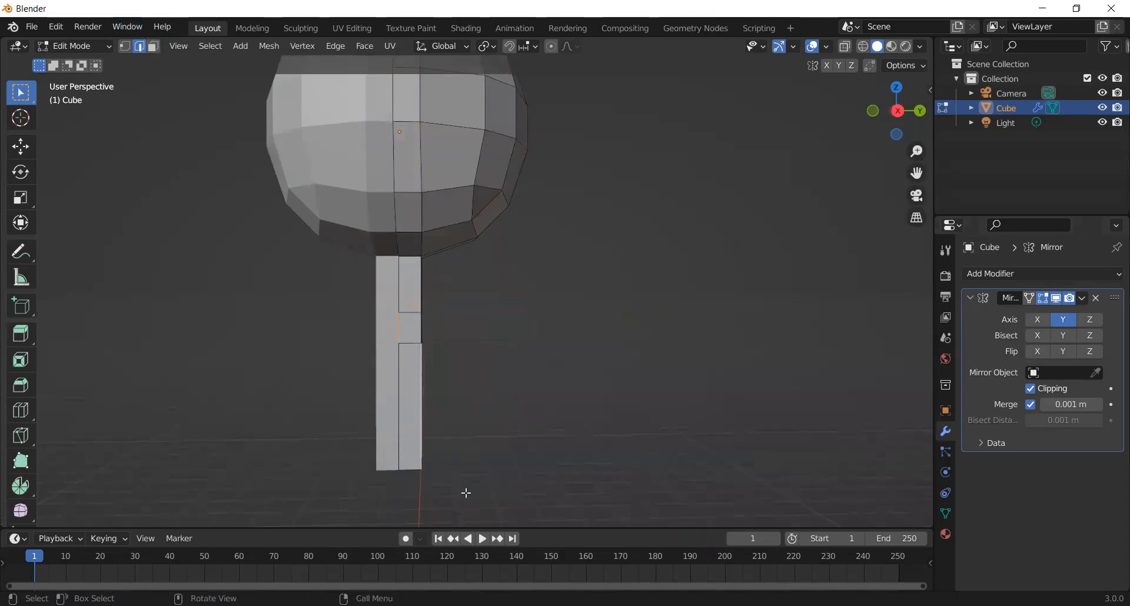
pyautogui.moveTo(467, 493); pyautogui.dragTo(410, 308)
pyautogui.moveTo(522, 386); pyautogui.dragTo(262, 100, button='middle')
pyautogui.click(459, 455)
pyautogui.moveTo(459, 455); pyautogui.dragTo(440, 286)
pyautogui.click(437, 286)
# In face select mode, select the front, outer side and back faces of the column's lower three sections on the unmirrored half
pyautogui.click(155, 47)
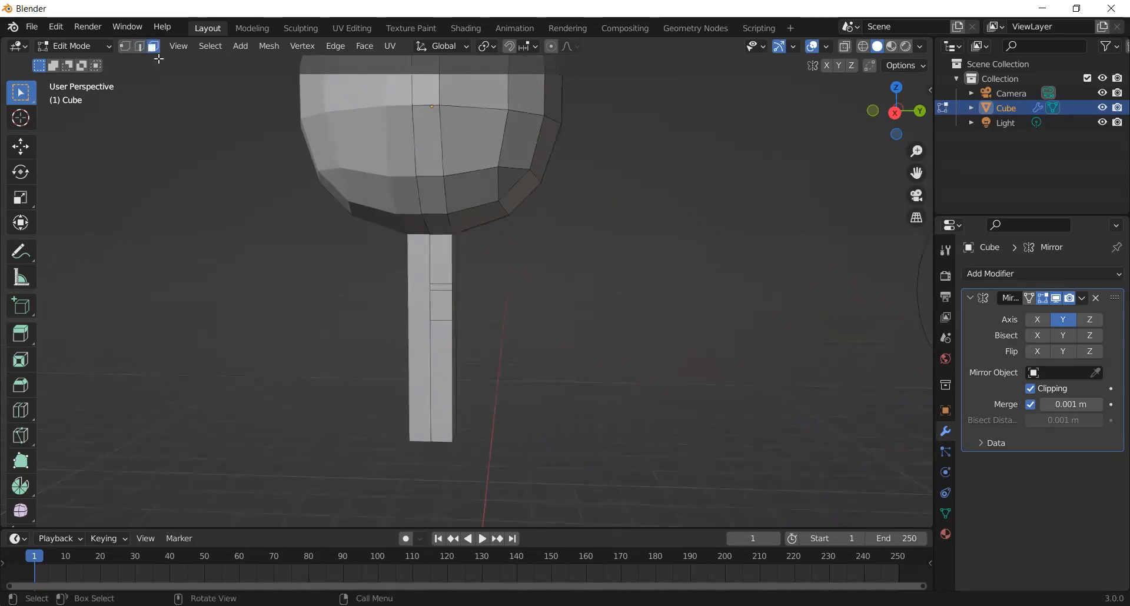
pyautogui.moveTo(506, 452); pyautogui.dragTo(442, 285)
pyautogui.moveTo(505, 362); pyautogui.dragTo(218, 346, button='middle')
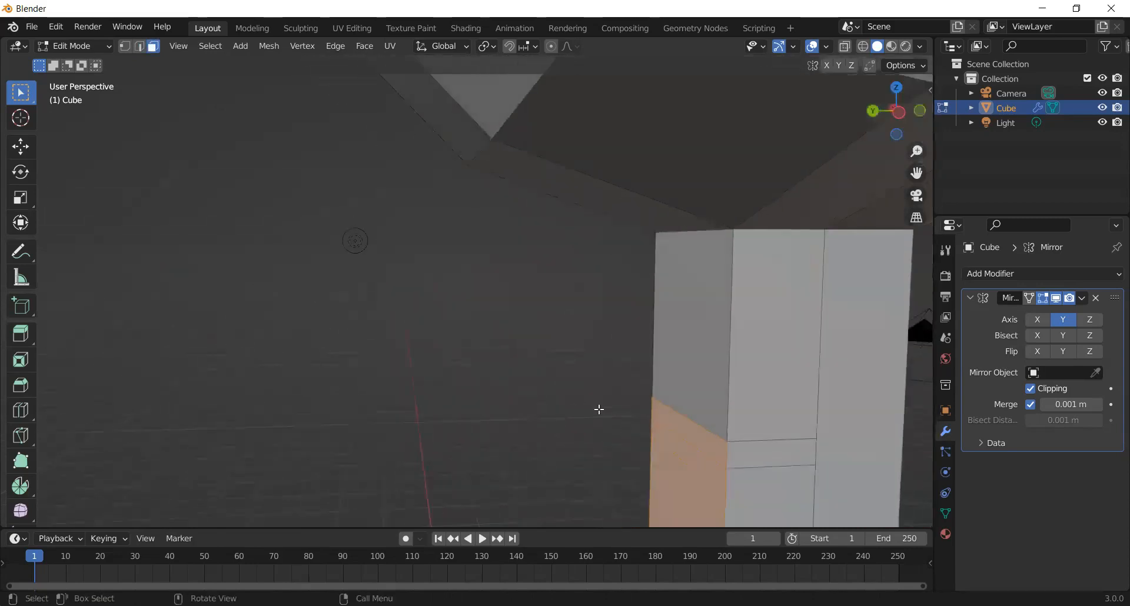
pyautogui.scroll(-1, 601, 407)
pyautogui.scroll(-2, 602, 405)
pyautogui.keyDown('shift'); pyautogui.click(568, 347); pyautogui.keyUp('shift')
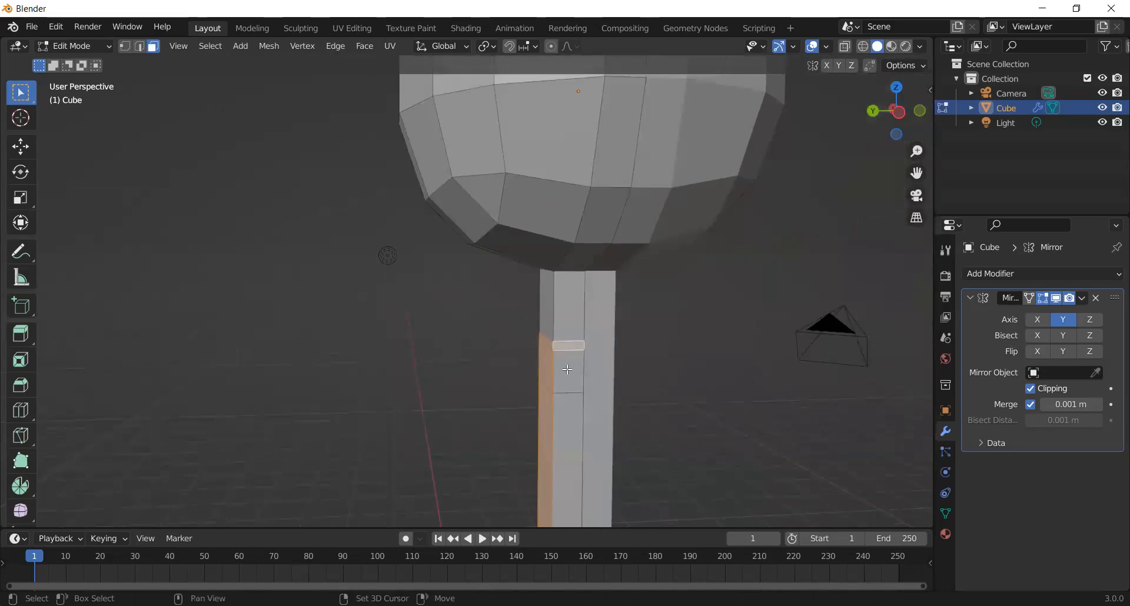
pyautogui.keyDown('shift'); pyautogui.click(568, 368); pyautogui.keyUp('shift')
pyautogui.keyDown('shift'); pyautogui.click(564, 440); pyautogui.keyUp('shift')
# Scale the selected lower column faces along the Y axis by about 2.5 to widen the torso
pyautogui.moveTo(460, 434); pyautogui.dragTo(648, 415, button='middle')
pyautogui.scroll(1, 648, 415)
pyautogui.scroll(1, 648, 414)
pyautogui.scroll(1, 484, 394)
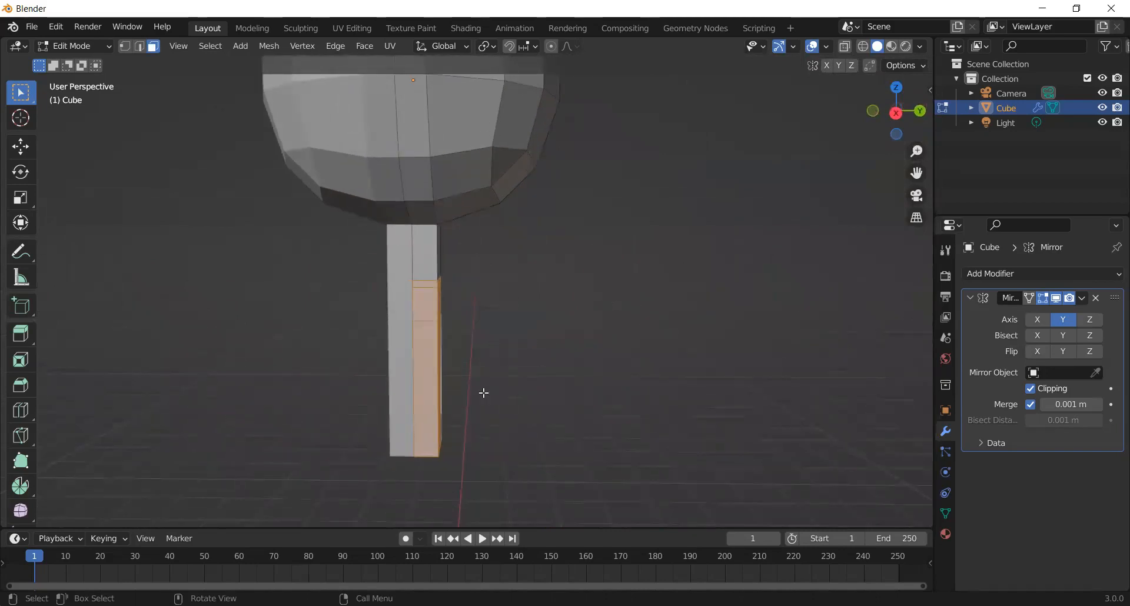
pyautogui.press('s')
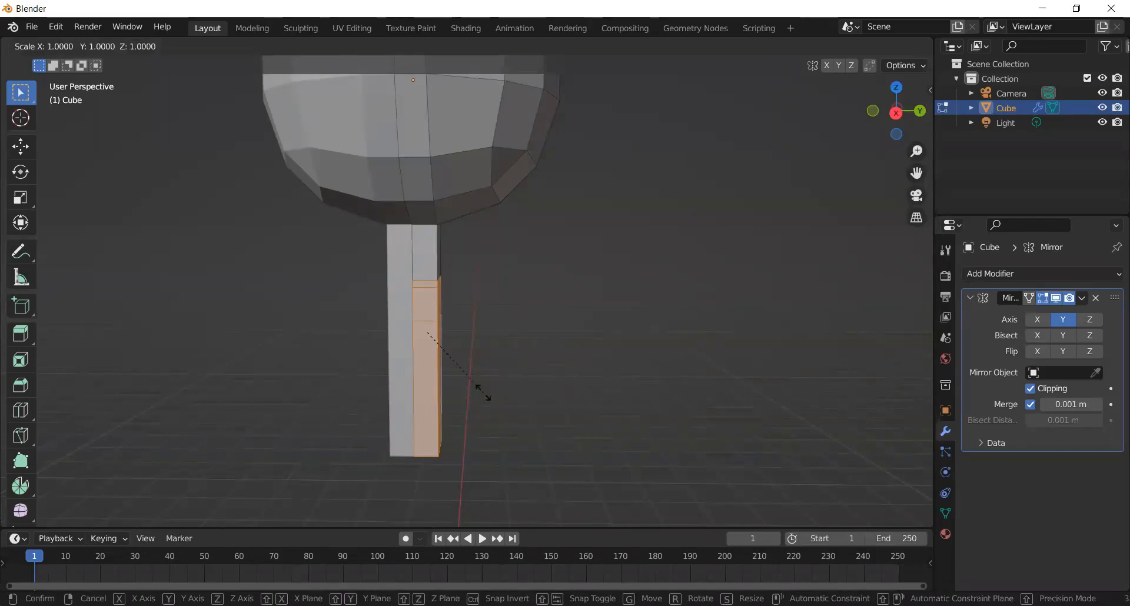
pyautogui.press('y')
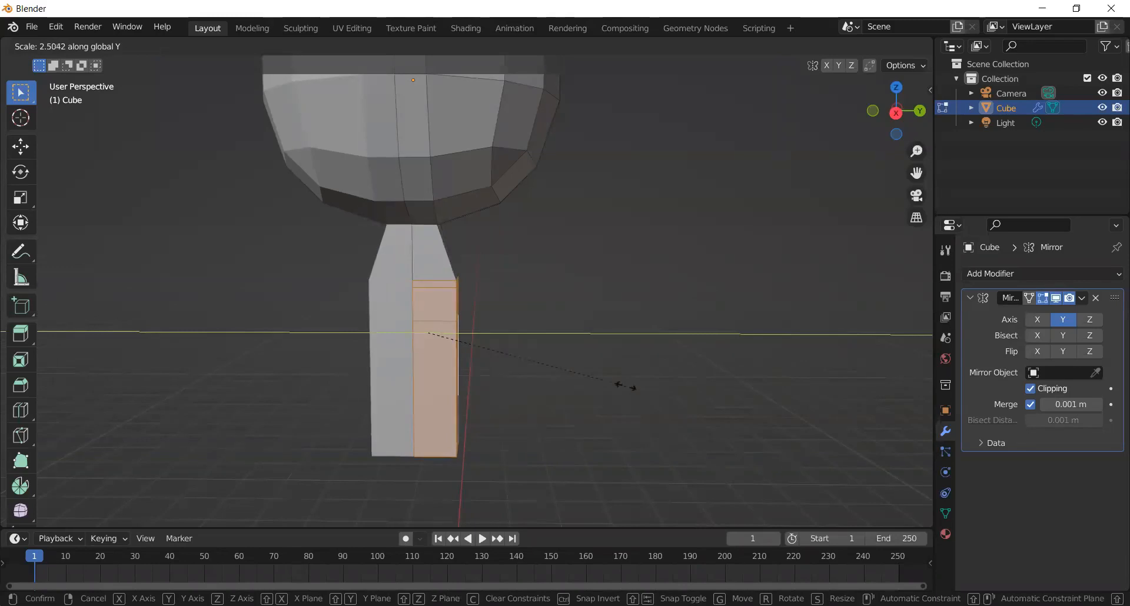
pyautogui.click(630, 381)
# Extrude the upper outer side face of the unmirrored torso half twice, about 0.27 m and about 0.39 m, to form the arms
pyautogui.moveTo(430, 383); pyautogui.dragTo(349, 333, button='middle')
pyautogui.click(349, 333)
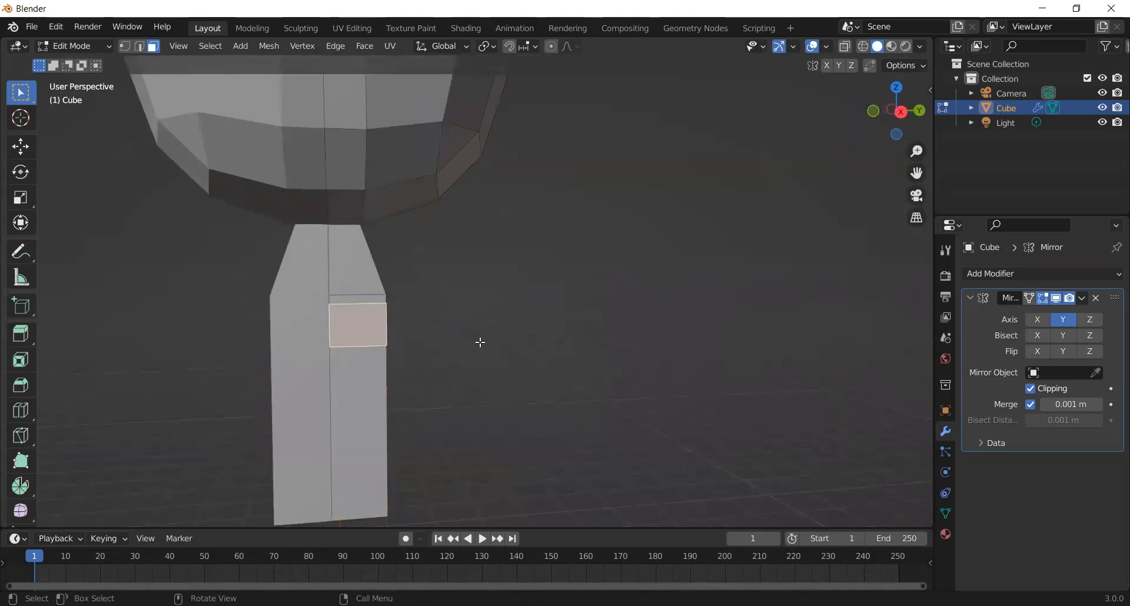
pyautogui.moveTo(542, 312); pyautogui.dragTo(673, 281, button='middle')
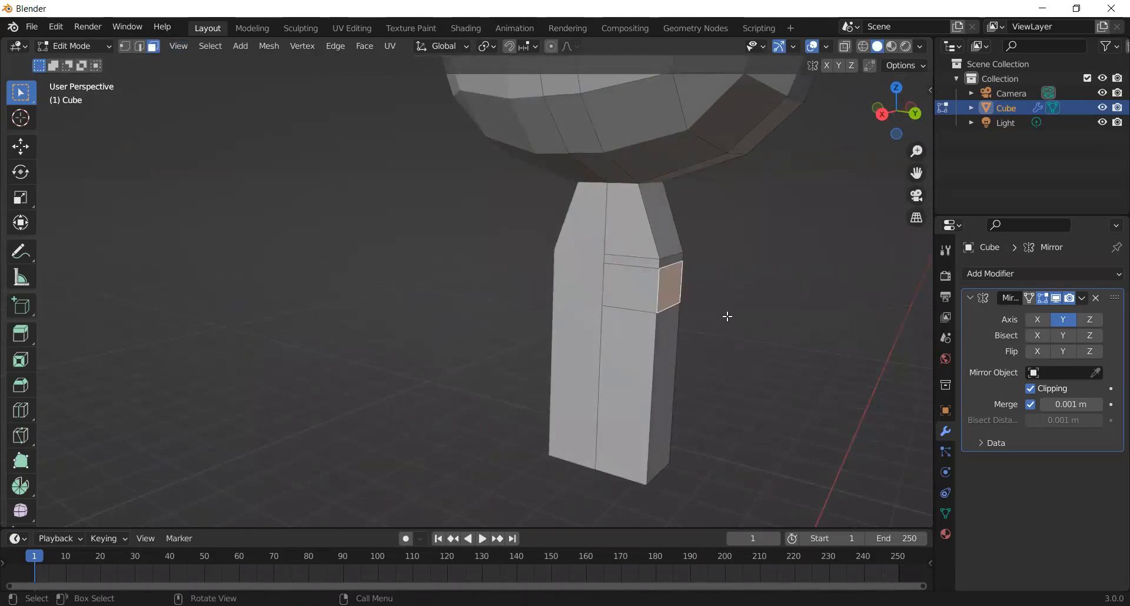
pyautogui.press('e')
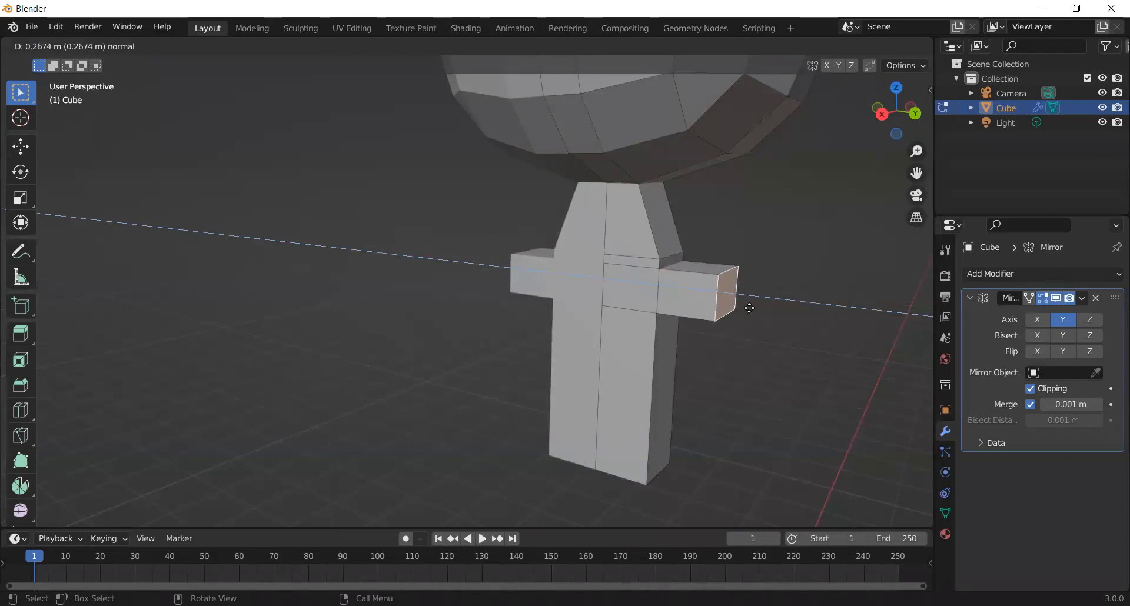
pyautogui.click(750, 308)
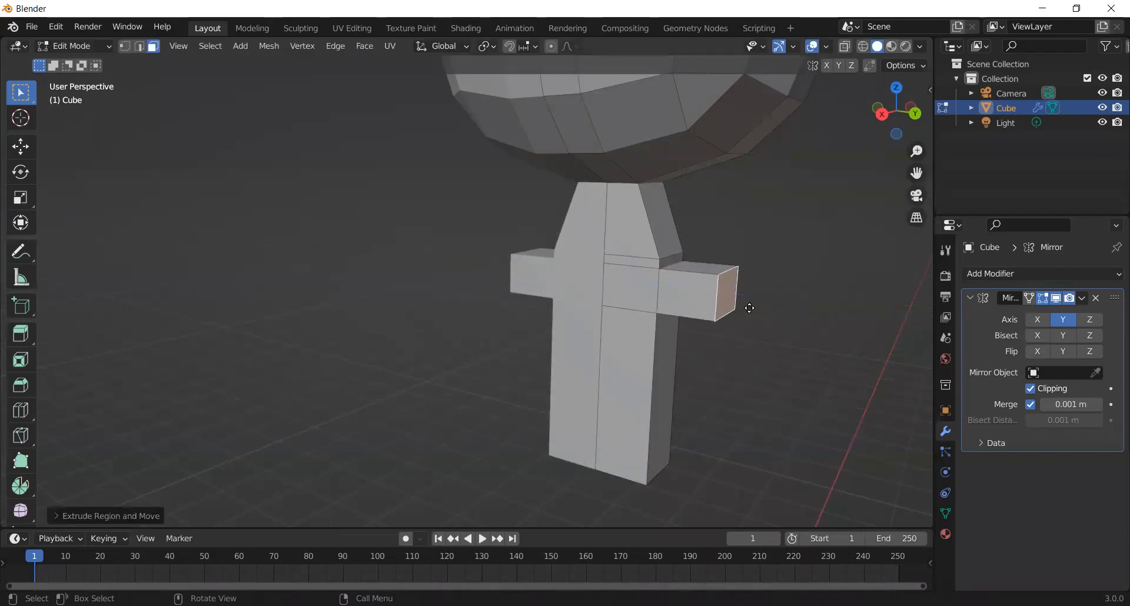
pyautogui.press('e')
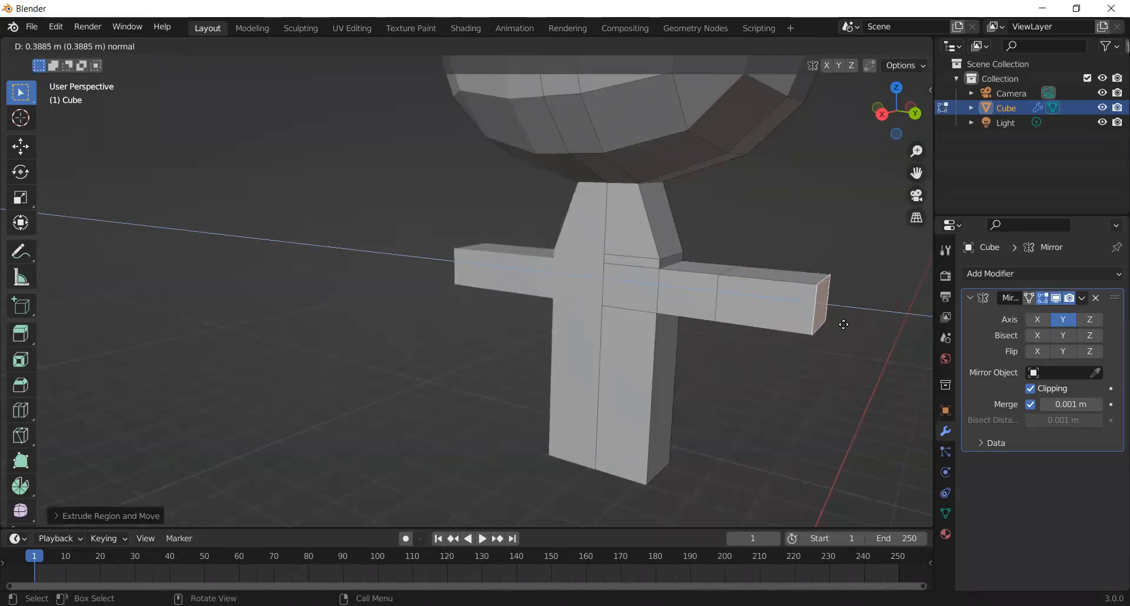
pyautogui.click(837, 324)
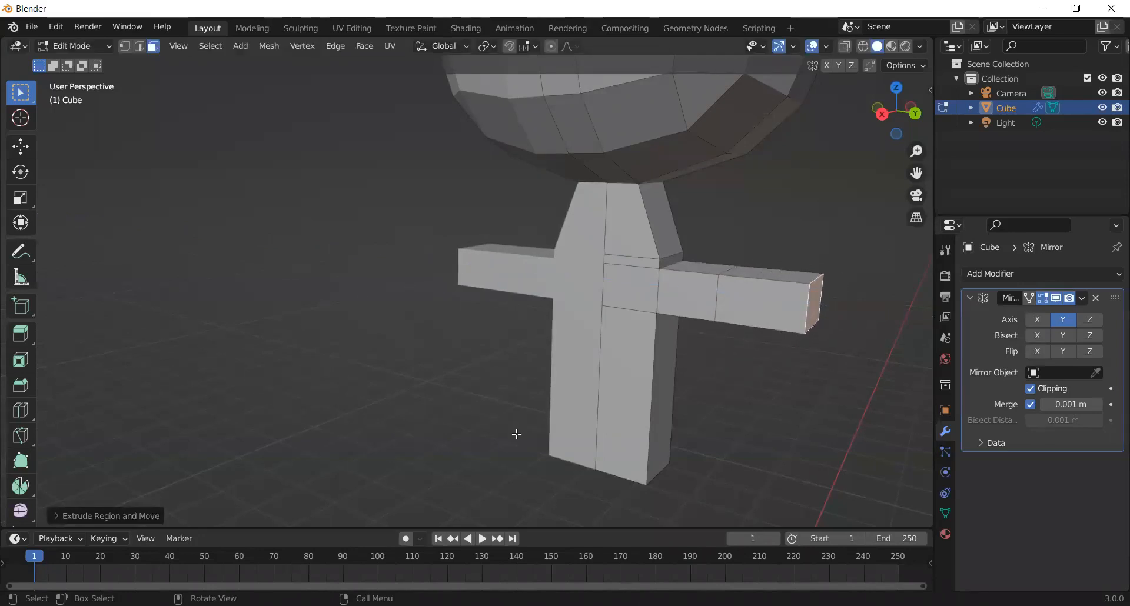
# Add a single vertical loop cut through the unmirrored half of the torso and head with Loop Cut
pyautogui.moveTo(524, 458); pyautogui.dragTo(561, 451, button='middle')
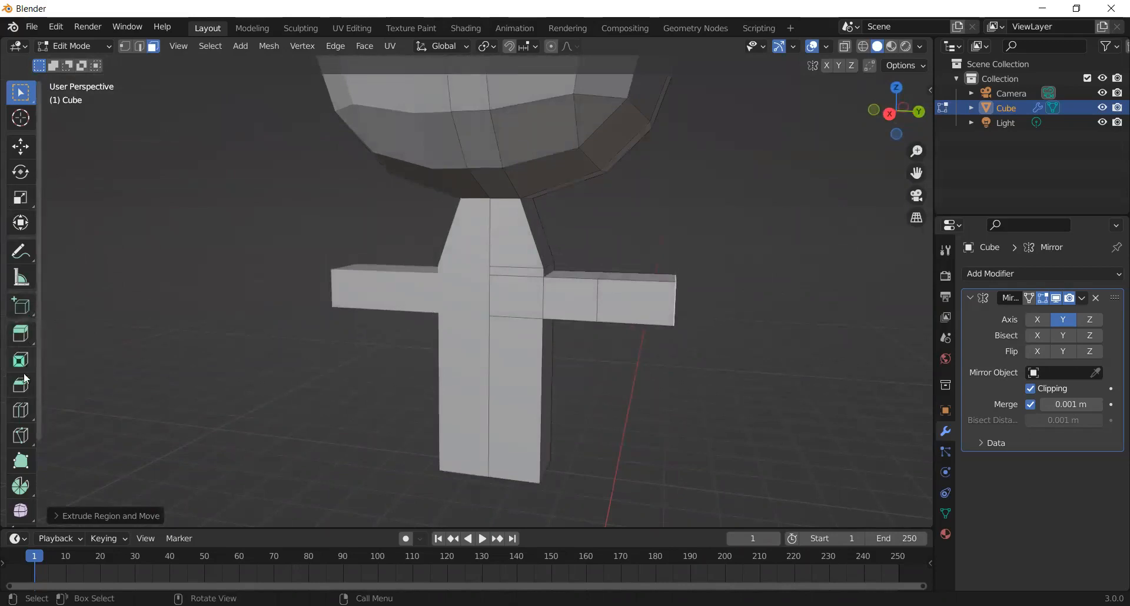
pyautogui.click(27, 418)
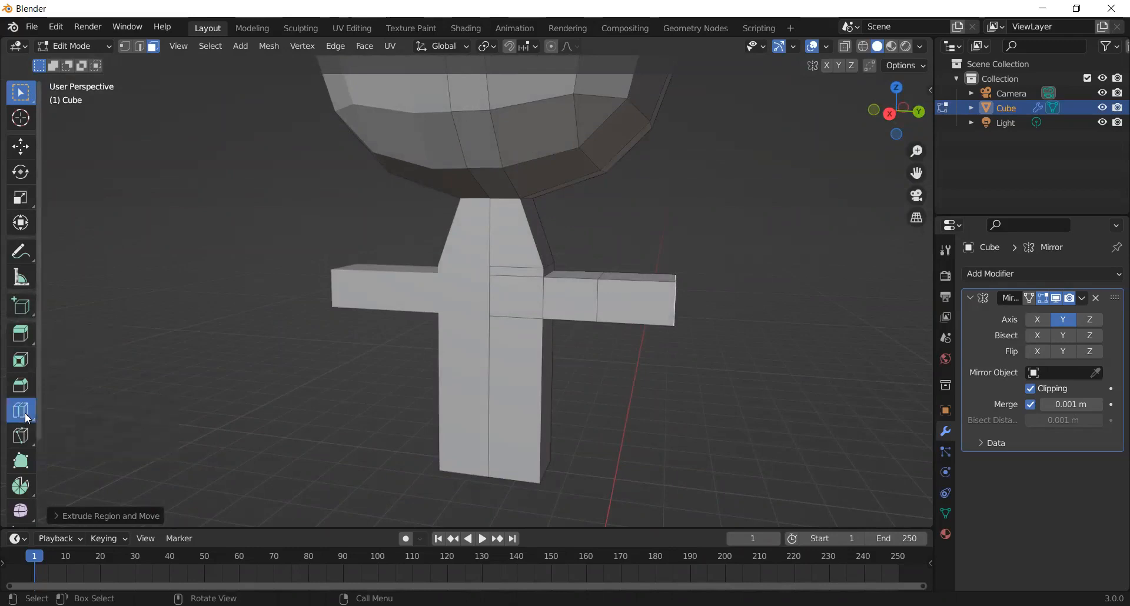
pyautogui.click(512, 332)
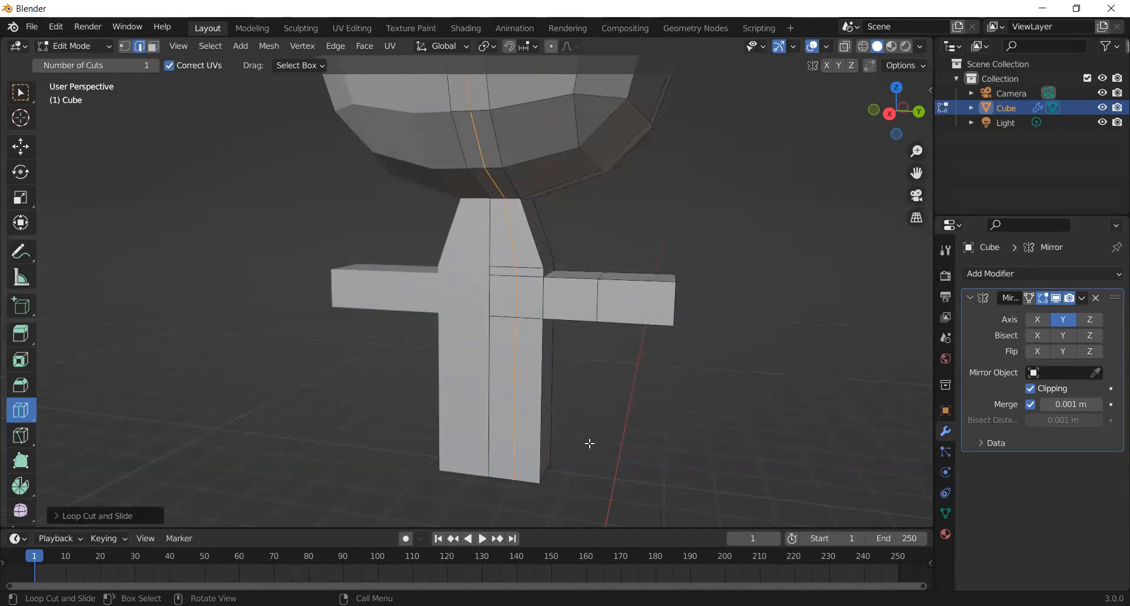
# In face select mode, extrude the outer bottom face of the torso down about 0.27 m and again by a similar length to form the legs
pyautogui.moveTo(500, 472); pyautogui.dragTo(497, 476, button='middle')
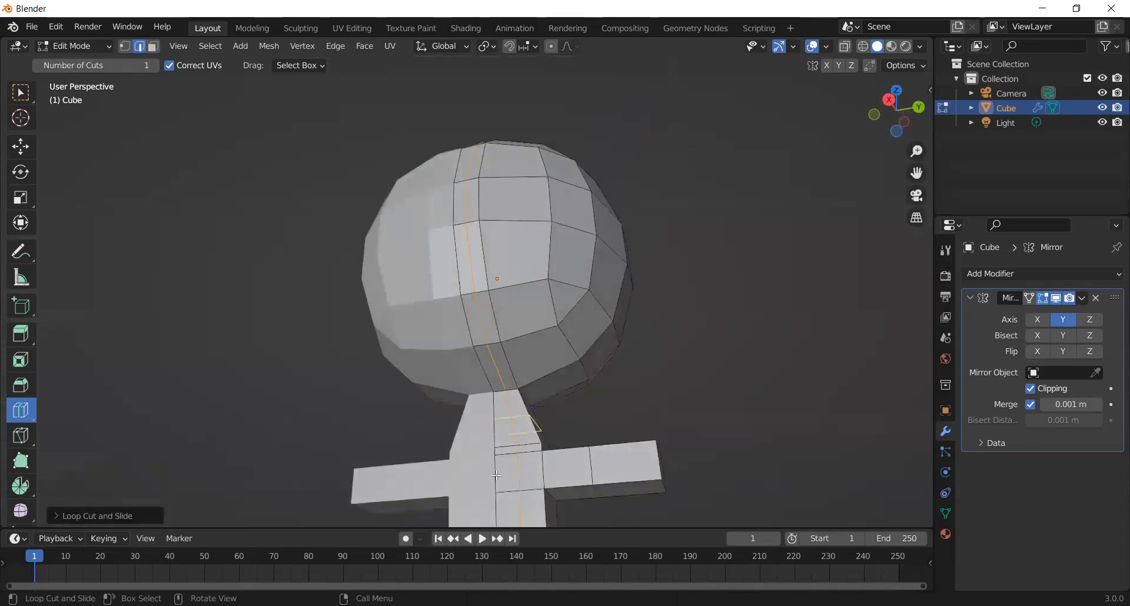
pyautogui.scroll(-4, 497, 476)
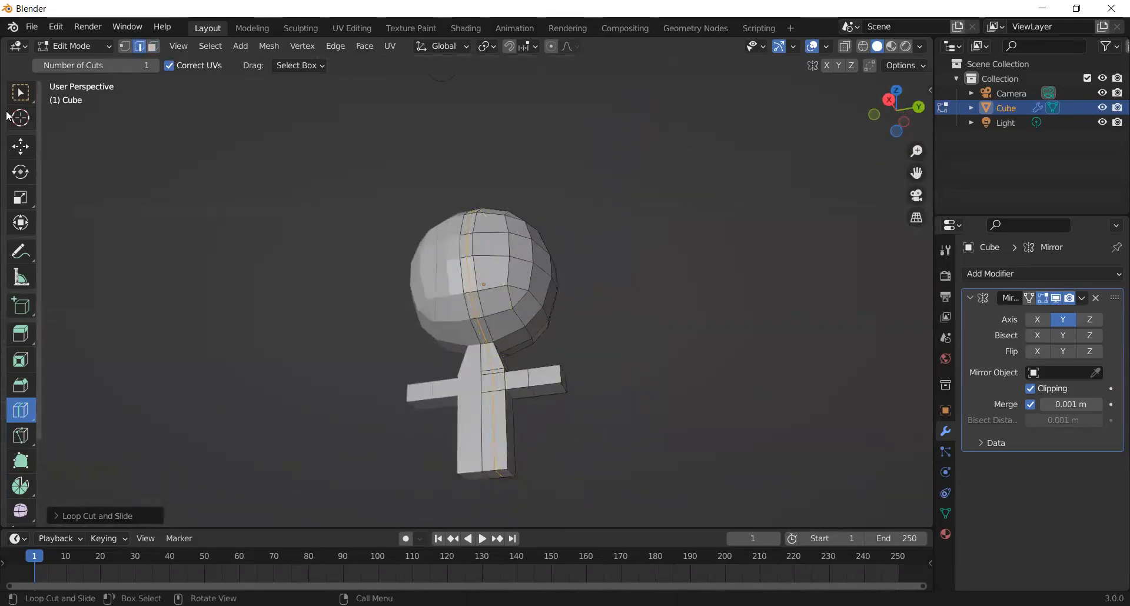
pyautogui.click(154, 46)
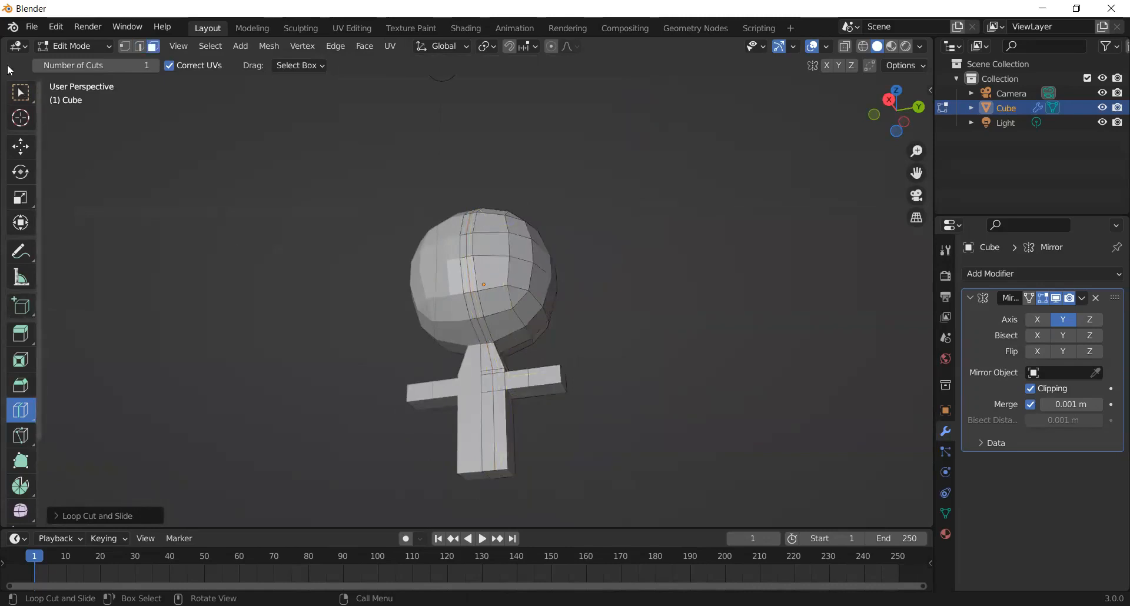
pyautogui.click(18, 92)
pyautogui.click(506, 472)
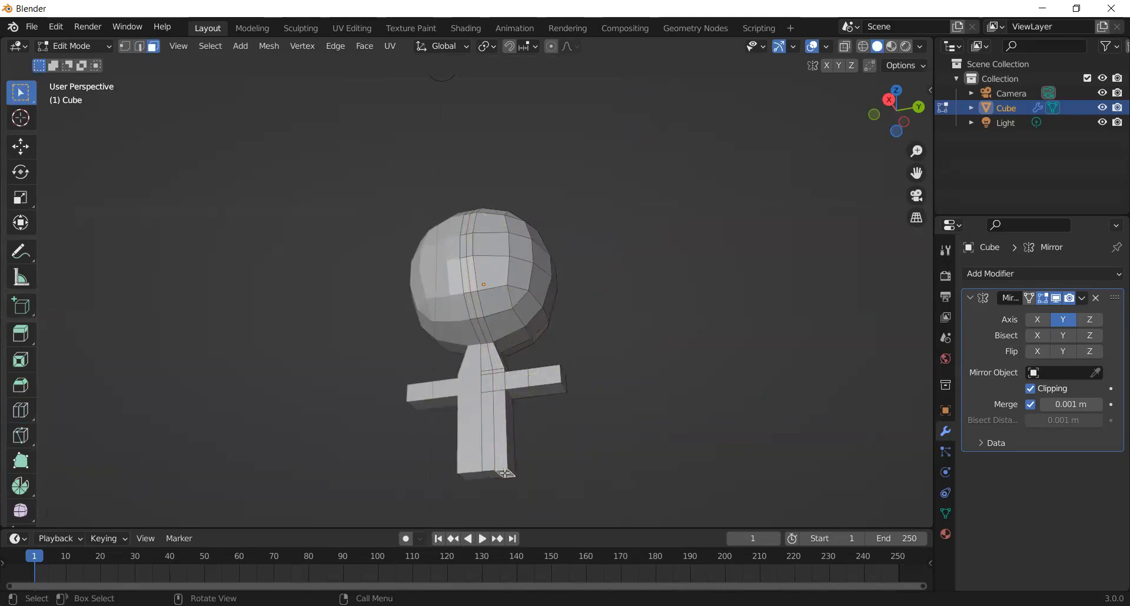
pyautogui.press('e')
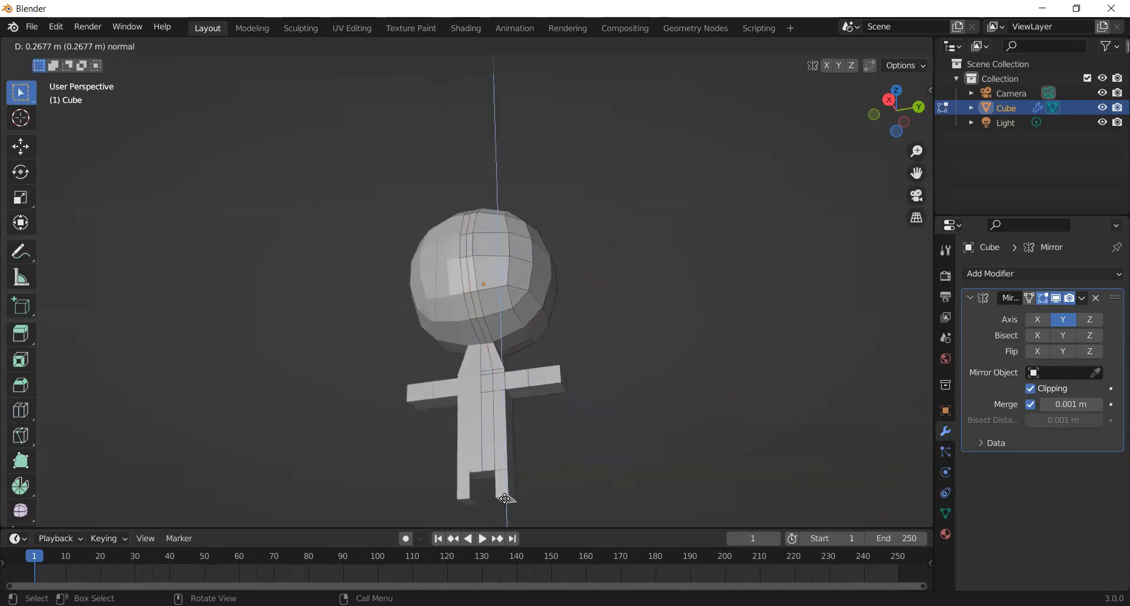
pyautogui.click(505, 497)
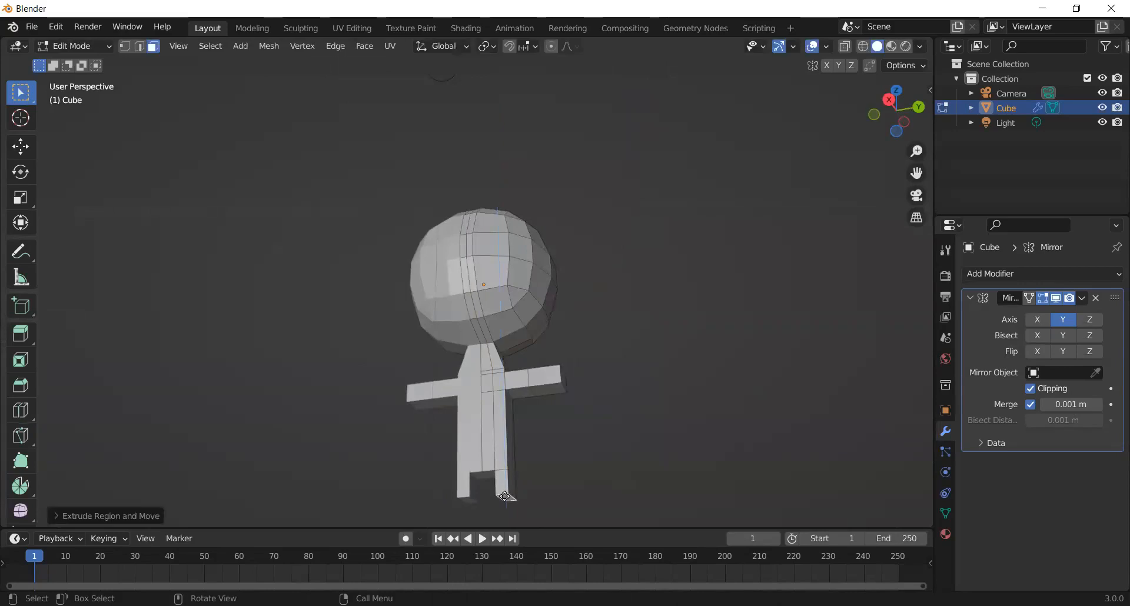
pyautogui.press('e')
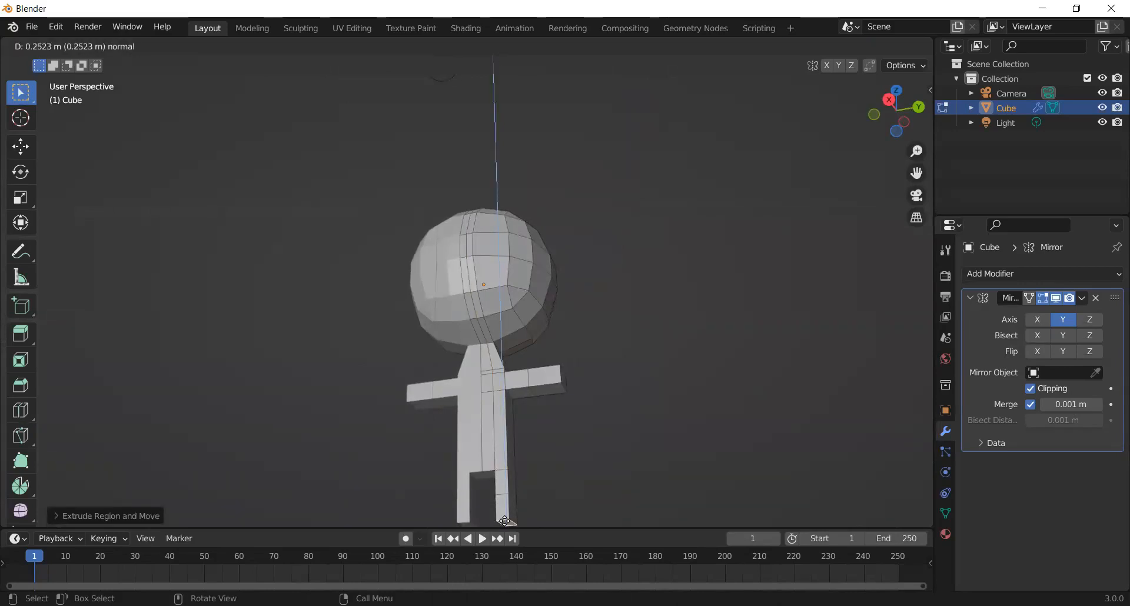
pyautogui.click(505, 60)
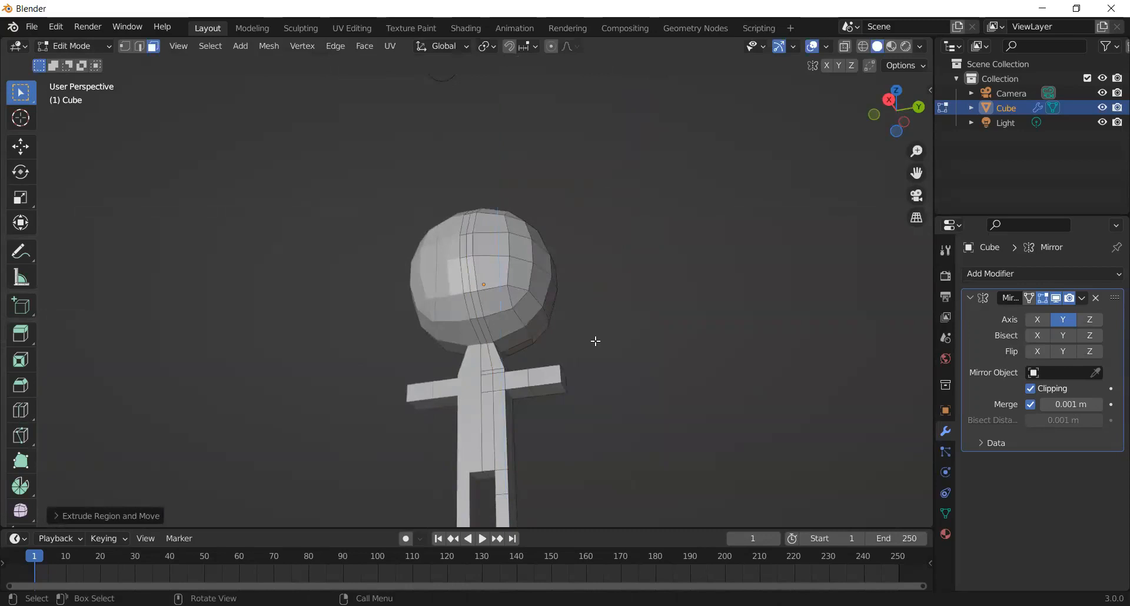
# Add a Subdivision Surface modifier at viewport level 6 and compare the figure with the modifier's viewport display off and on
pyautogui.moveTo(593, 341); pyautogui.dragTo(636, 333, button='middle')
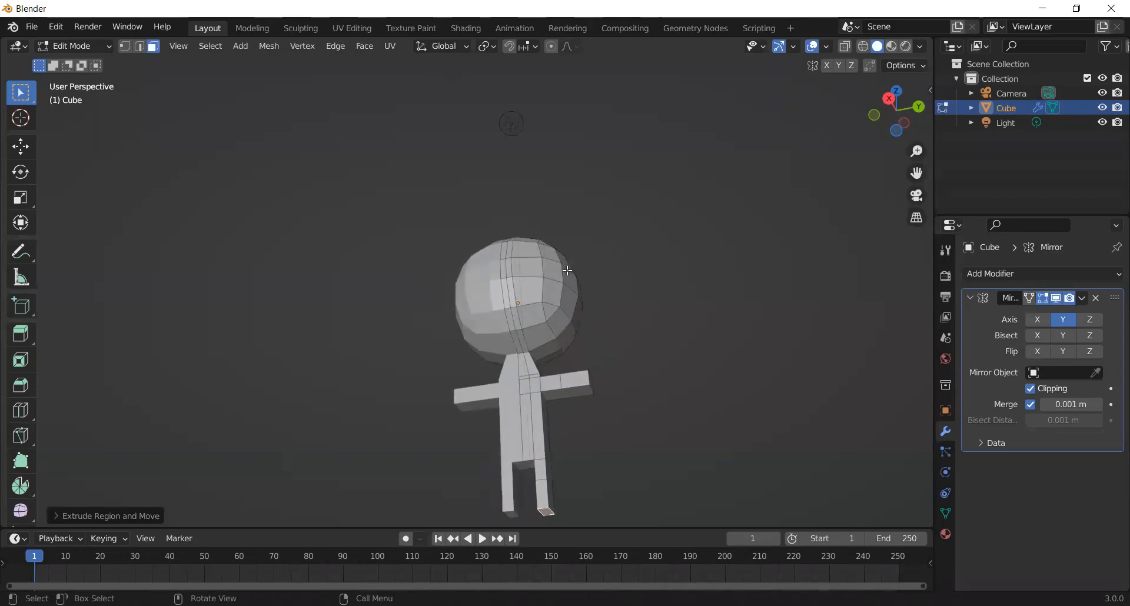
pyautogui.moveTo(571, 275); pyautogui.dragTo(610, 331, button='middle')
pyautogui.scroll(2, 545, 330)
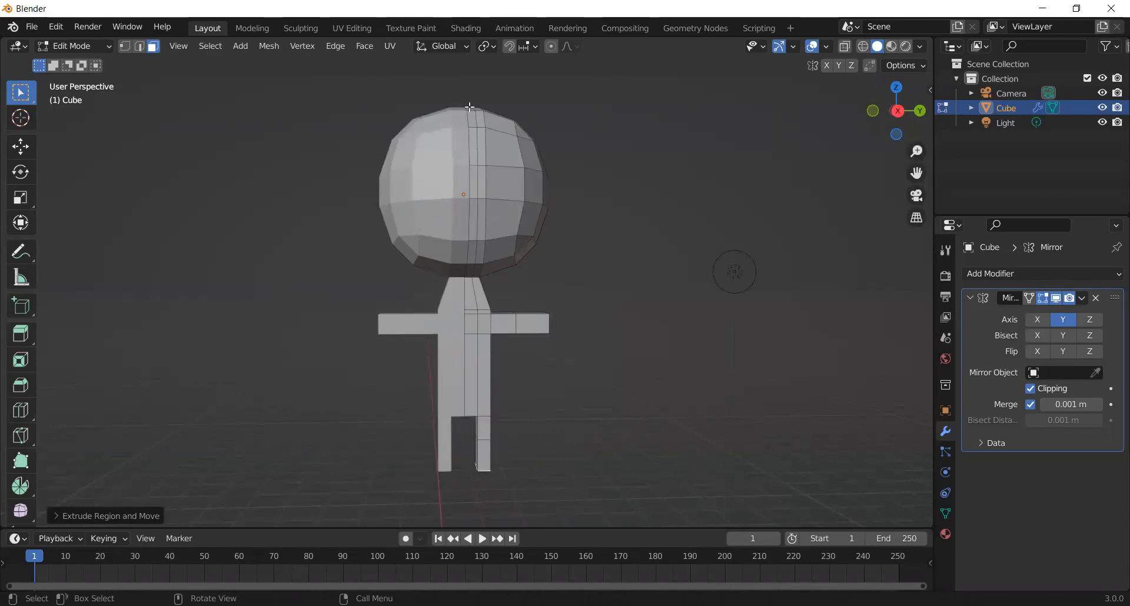
pyautogui.moveTo(517, 364); pyautogui.dragTo(565, 353, button='middle')
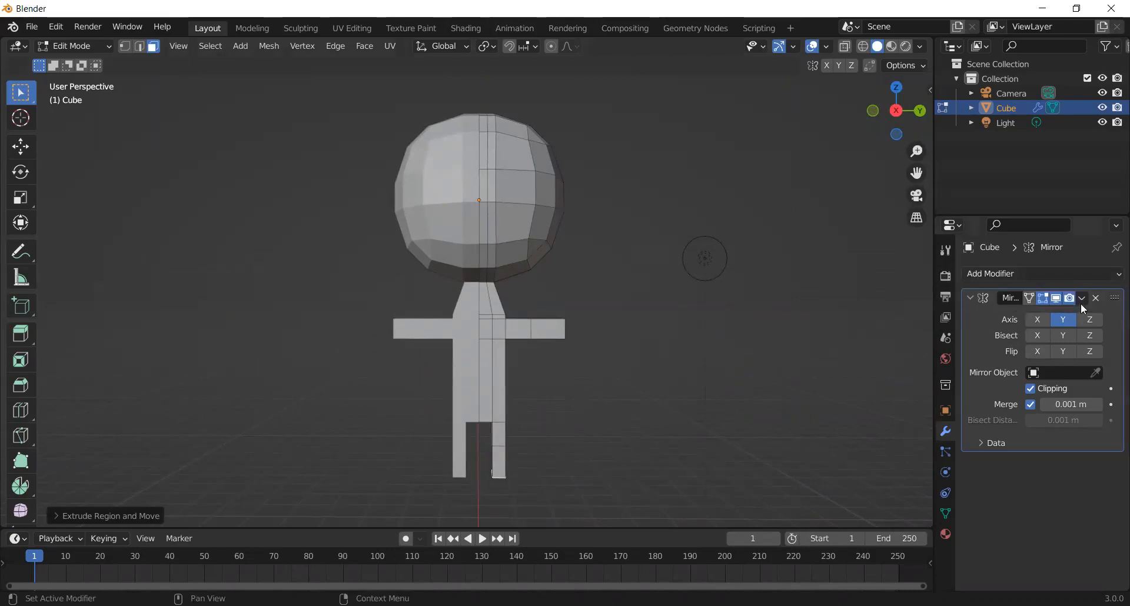
pyautogui.click(1027, 275)
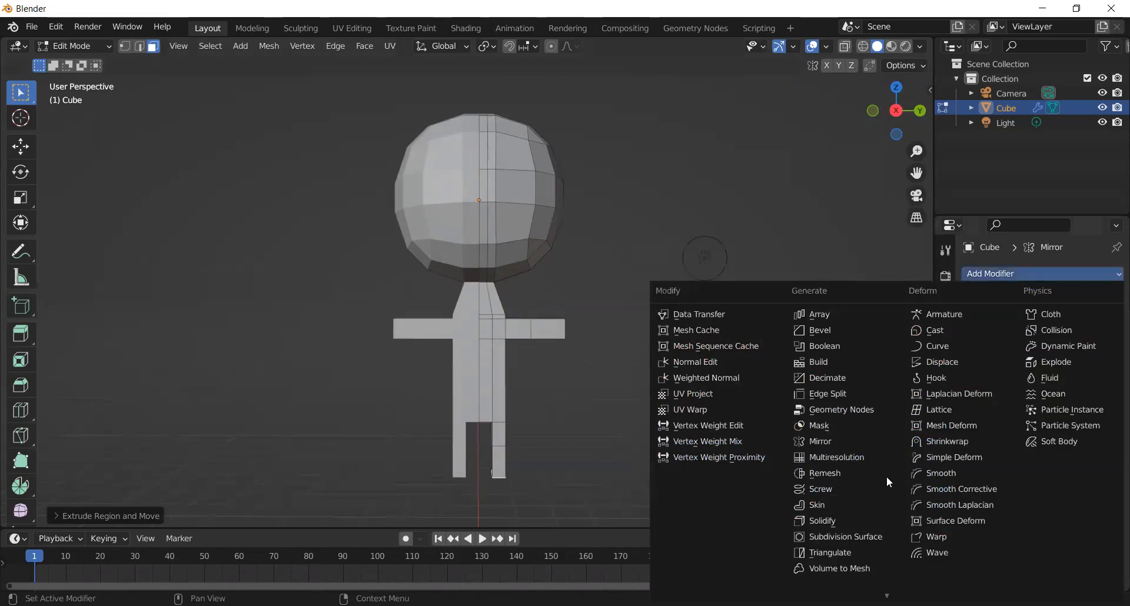
pyautogui.click(857, 539)
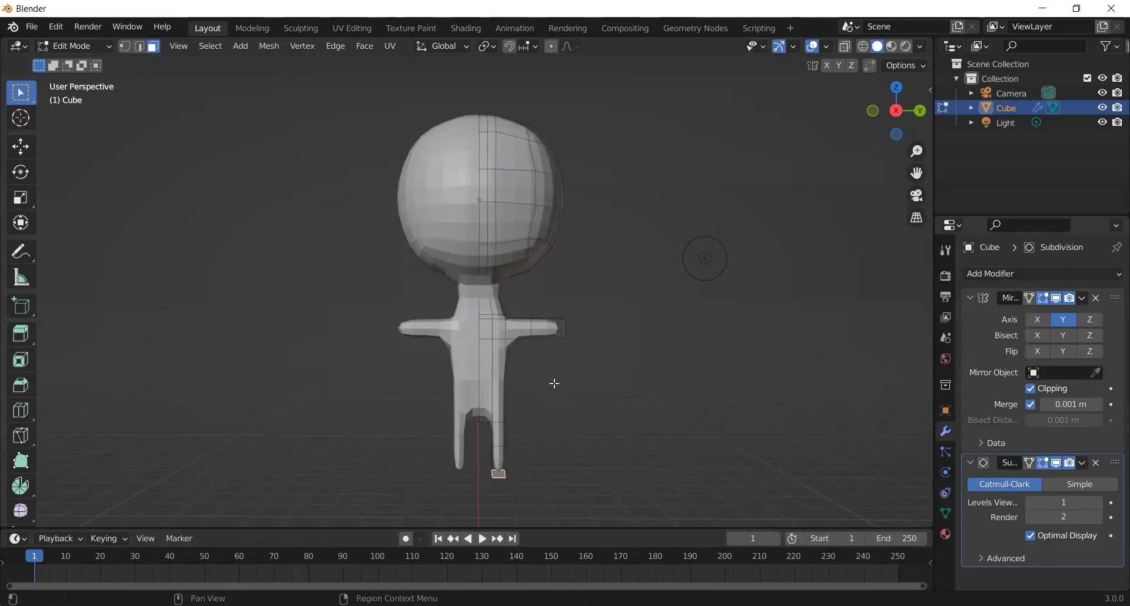
pyautogui.click(1099, 504)
pyautogui.click(1099, 504)
pyautogui.click(1098, 504)
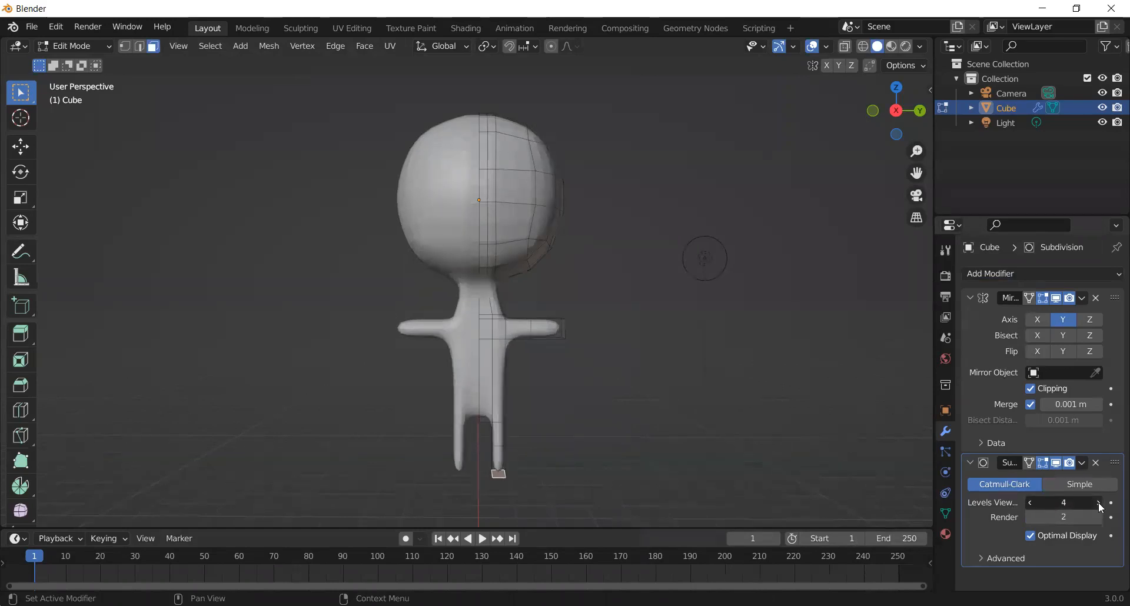
pyautogui.click(1099, 504)
pyautogui.click(1098, 504)
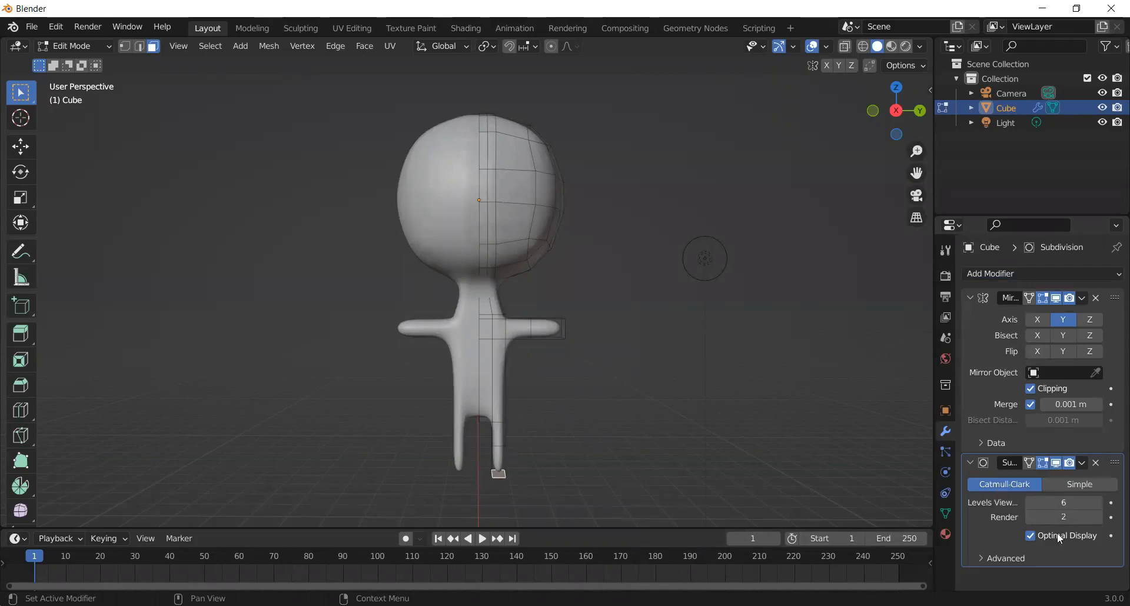
pyautogui.click(1058, 462)
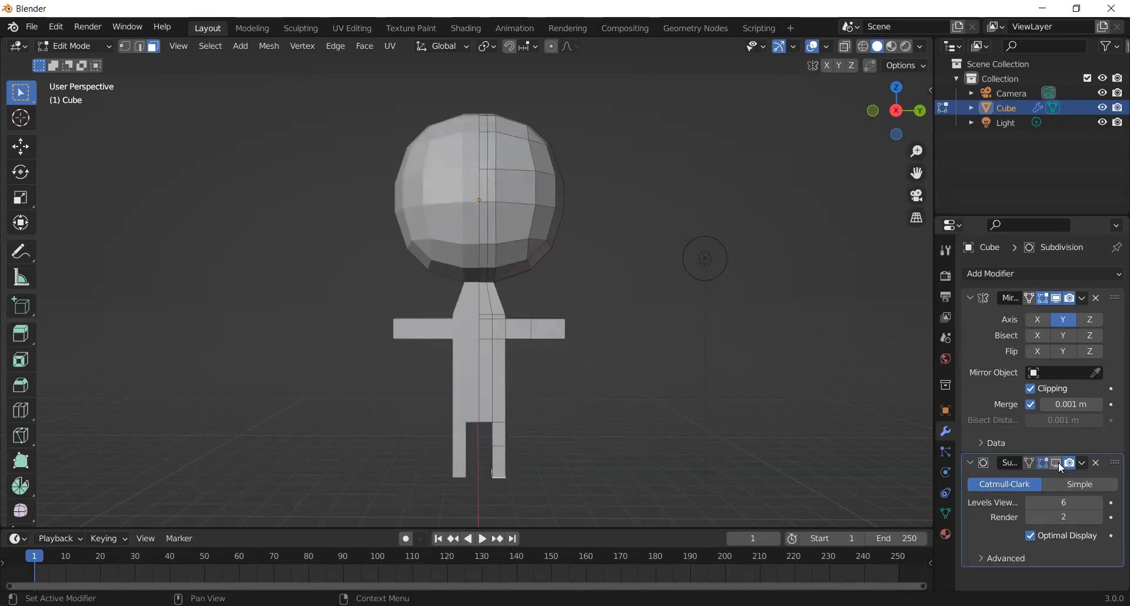
pyautogui.click(1059, 462)
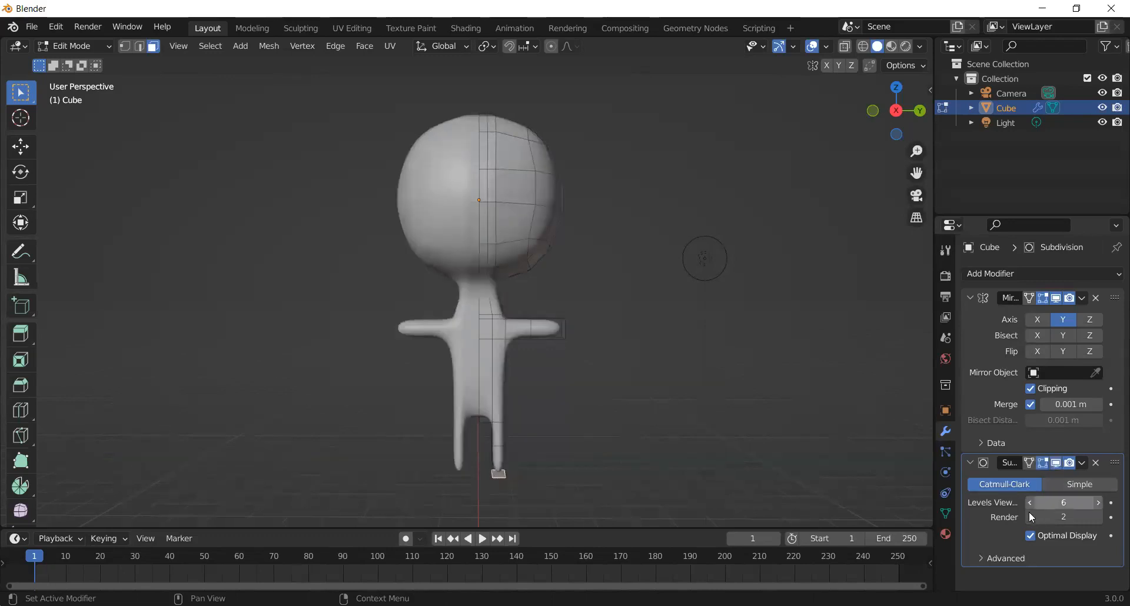
# Lower the Subdivision modifier's viewport level and remove the modifier from the figure
pyautogui.click(1028, 503)
pyautogui.click(1028, 503)
pyautogui.click(1028, 503)
pyautogui.click(1028, 503)
pyautogui.click(1028, 502)
pyautogui.click(1094, 463)
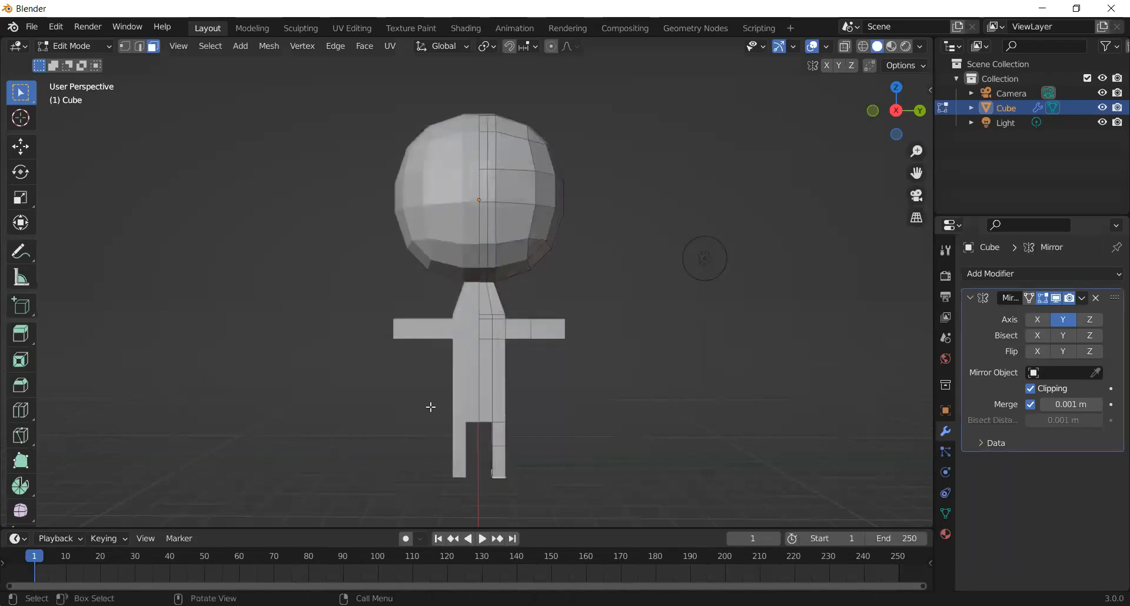
# Examine the figure's head, torso, arms and legs from the front at different heights and distances
pyautogui.scroll(2, 587, 412)
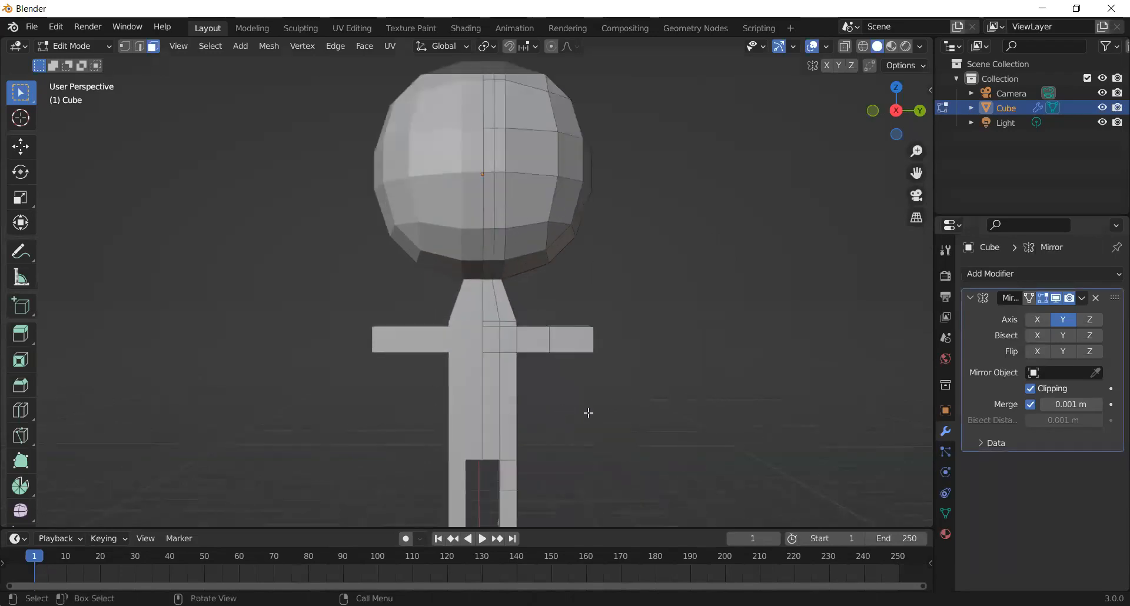
pyautogui.moveTo(552, 382); pyautogui.dragTo(465, 421, button='middle')
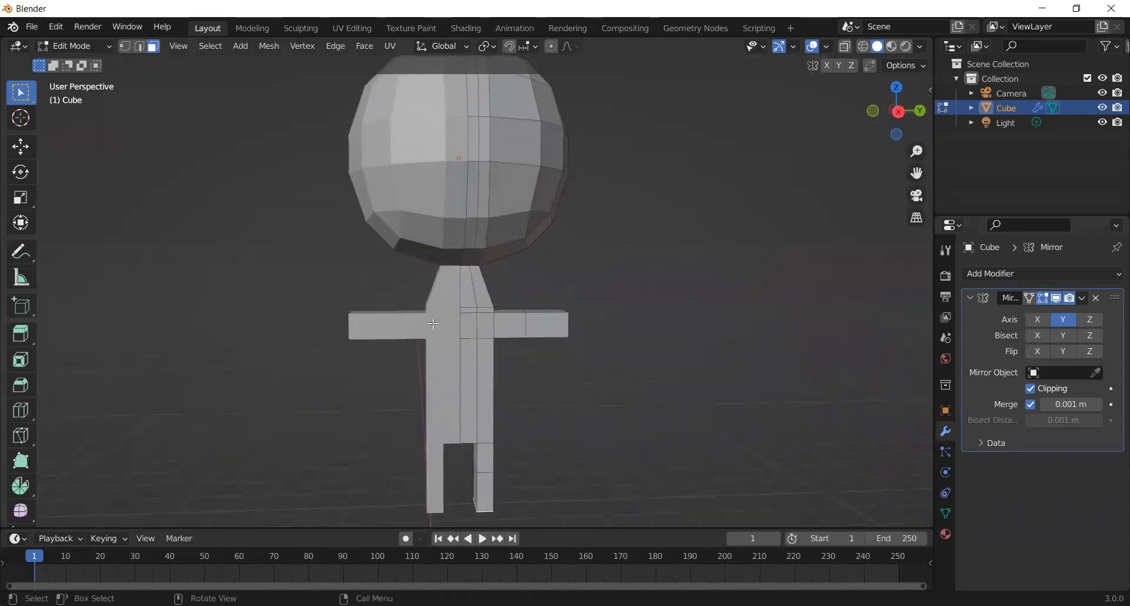
pyautogui.scroll(-1, 433, 323)
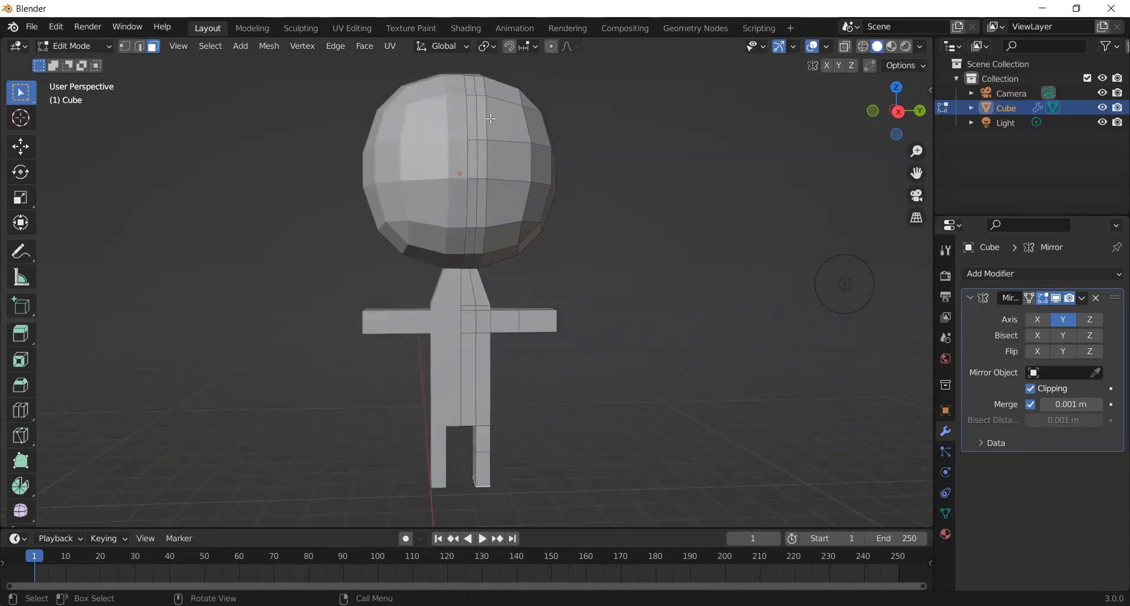
pyautogui.moveTo(285, 249); pyautogui.dragTo(351, 232, button='middle')
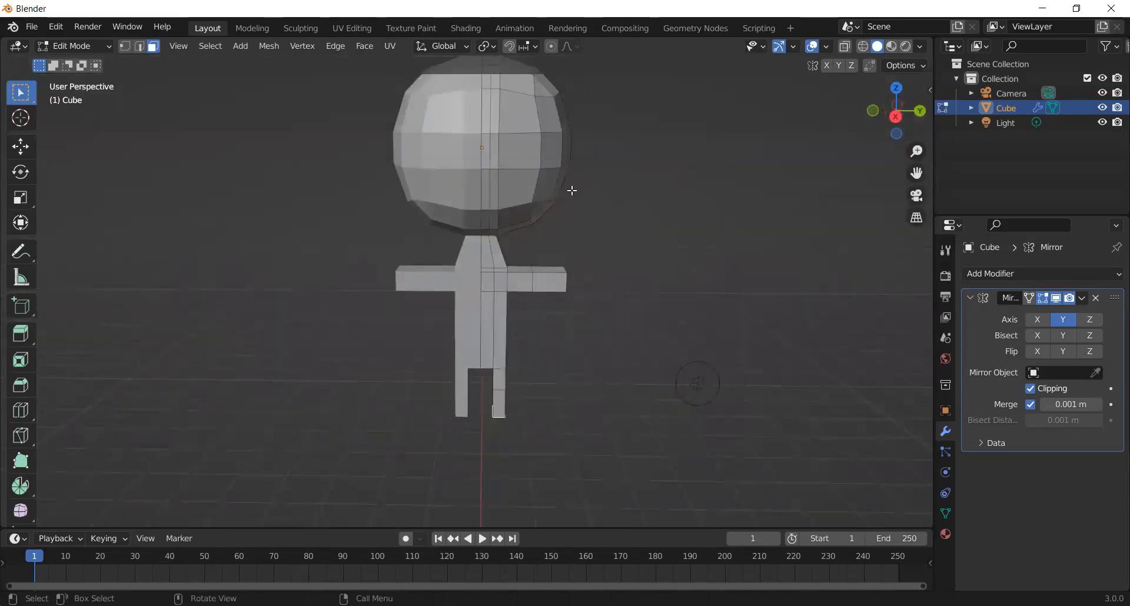
pyautogui.keyDown('shift'); pyautogui.moveTo(571, 189); pyautogui.dragTo(560, 239, button='middle'); pyautogui.keyUp('shift')
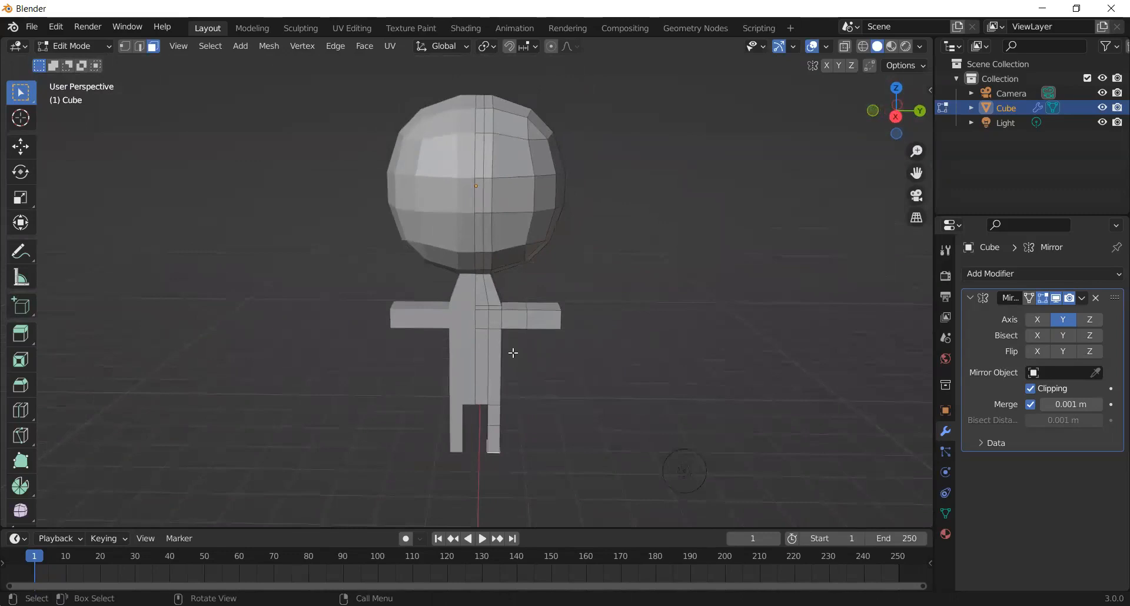
pyautogui.scroll(-1, 516, 373)
pyautogui.scroll(2, 519, 373)
# Try to scale the arm's outer end face to about twice its size
pyautogui.moveTo(525, 349); pyautogui.dragTo(737, 379, button='middle')
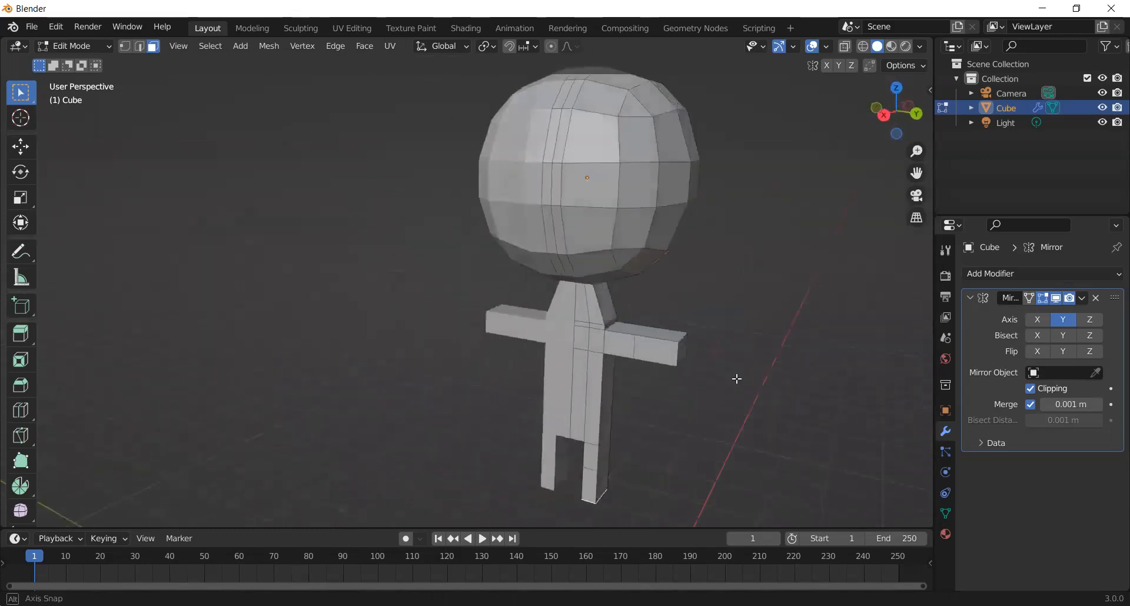
pyautogui.scroll(1, 740, 375)
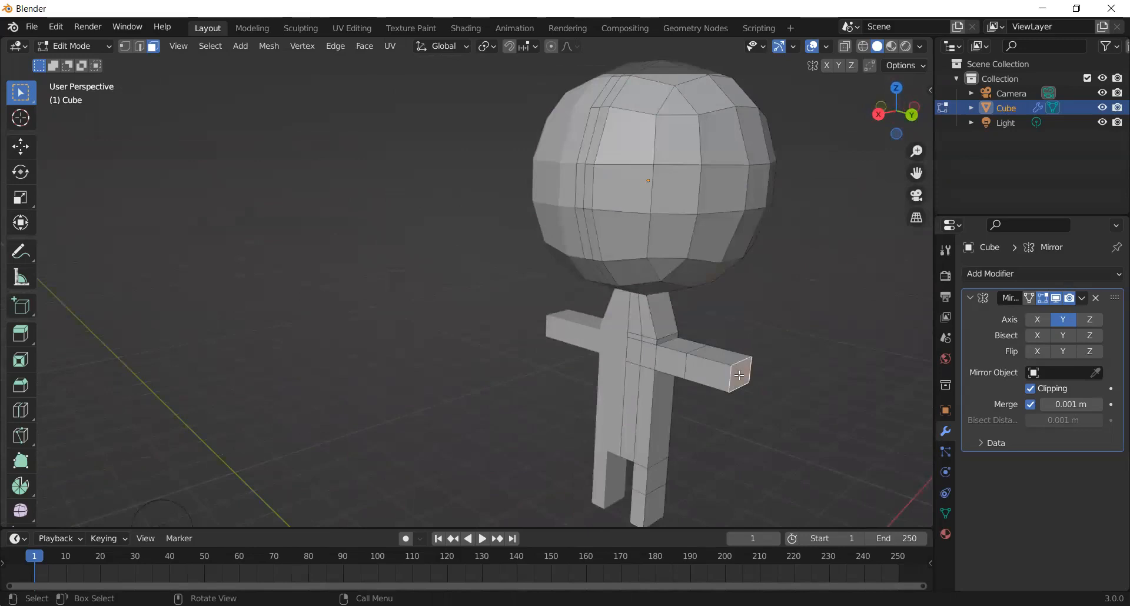
pyautogui.press('s')
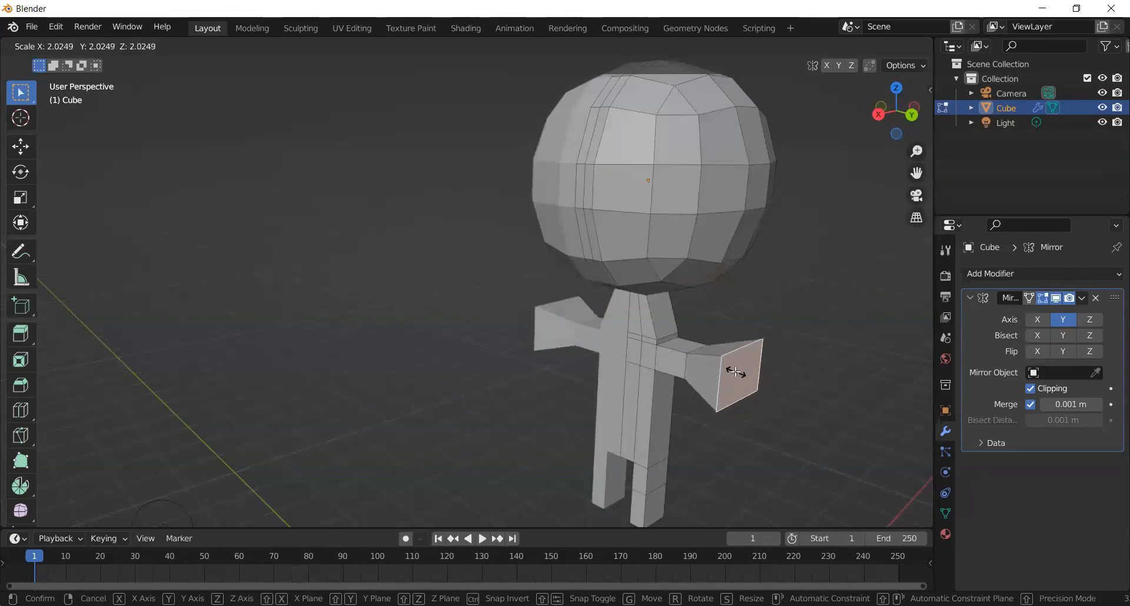
pyautogui.click(736, 372)
pyautogui.hotkey('ctrl', 'z')
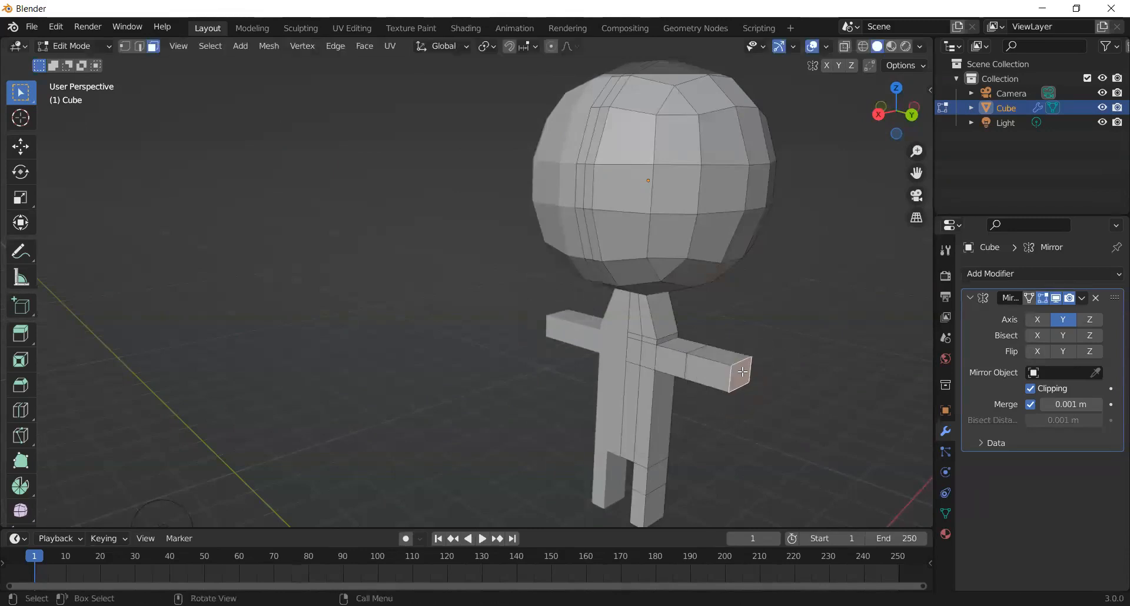
# Flare the hand by scaling the arm's outer end face to about 1.4 times its size
pyautogui.press('s')
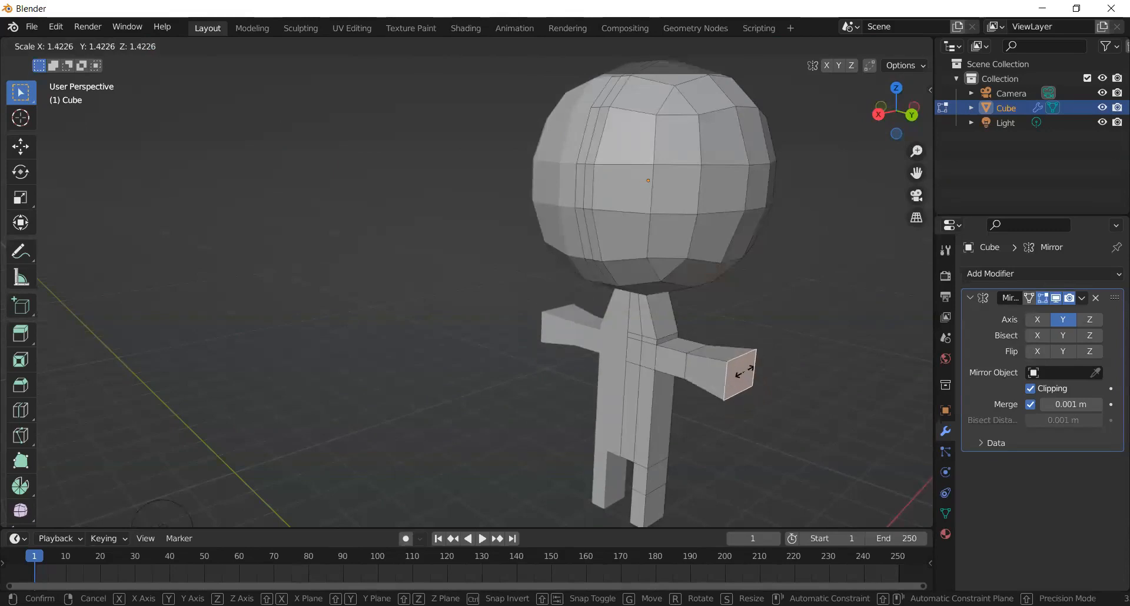
pyautogui.click(744, 372)
# Flare the foot by scaling the leg's bottom face up in two passes, the second by a factor of about 1.4
pyautogui.moveTo(661, 418); pyautogui.dragTo(710, 302, button='middle')
pyautogui.scroll(-5, 666, 406)
pyautogui.moveTo(477, 468); pyautogui.dragTo(502, 151, button='middle')
pyautogui.click(501, 483)
pyautogui.scroll(3, 507, 482)
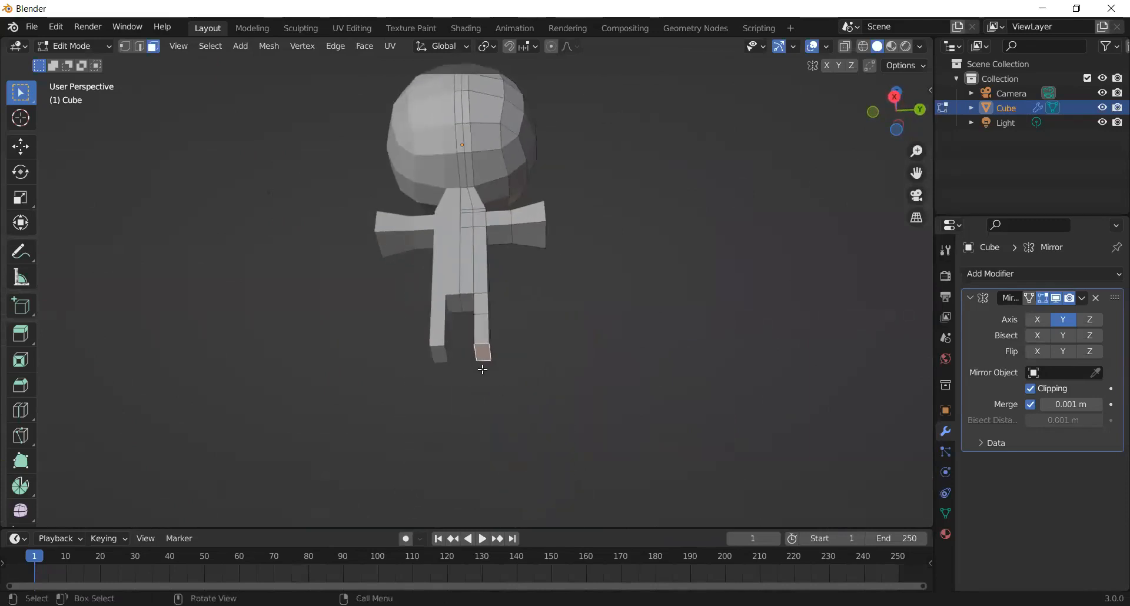
pyautogui.press('s')
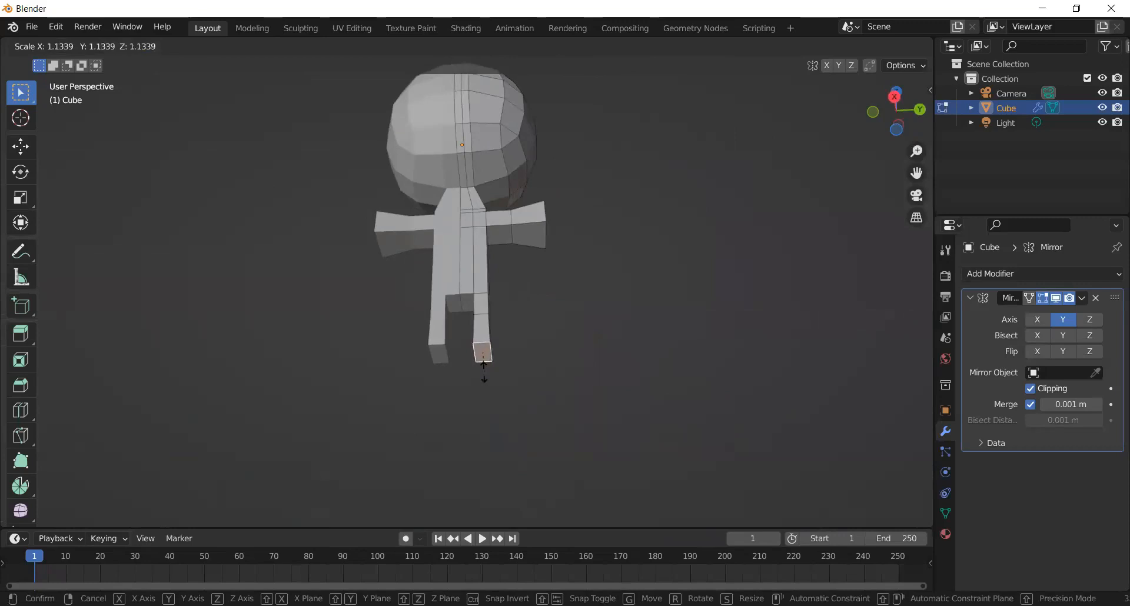
pyautogui.click(494, 377)
pyautogui.moveTo(549, 376); pyautogui.dragTo(500, 353, button='middle')
pyautogui.press('s')
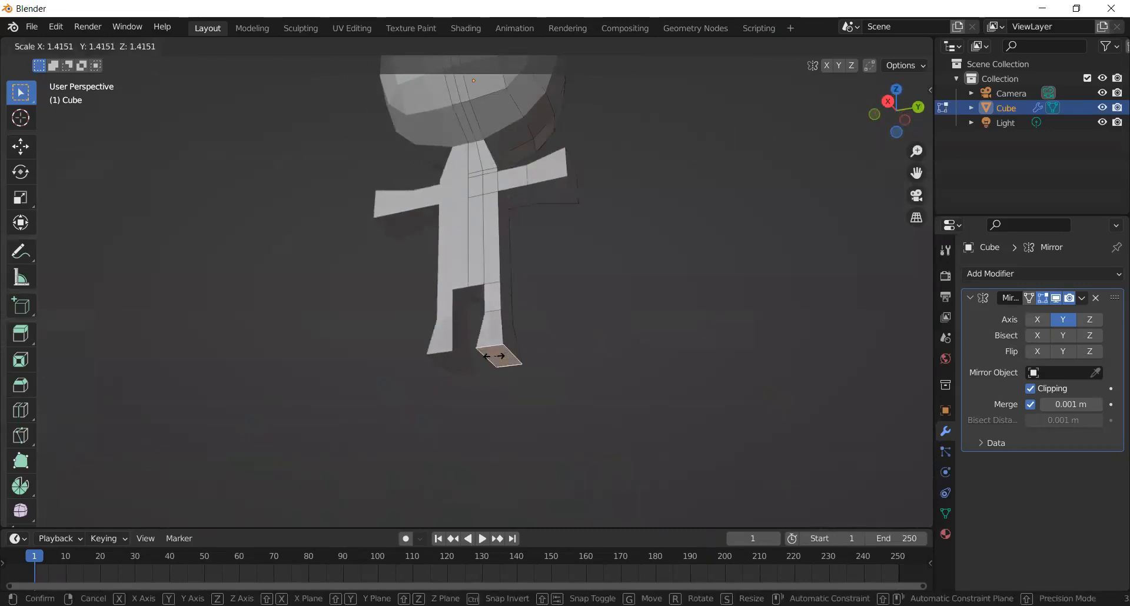
pyautogui.click(515, 352)
# Select the three front centre faces of the torso and shift them slightly, by about 0.05 m
pyautogui.moveTo(434, 358); pyautogui.dragTo(466, 160, button='middle')
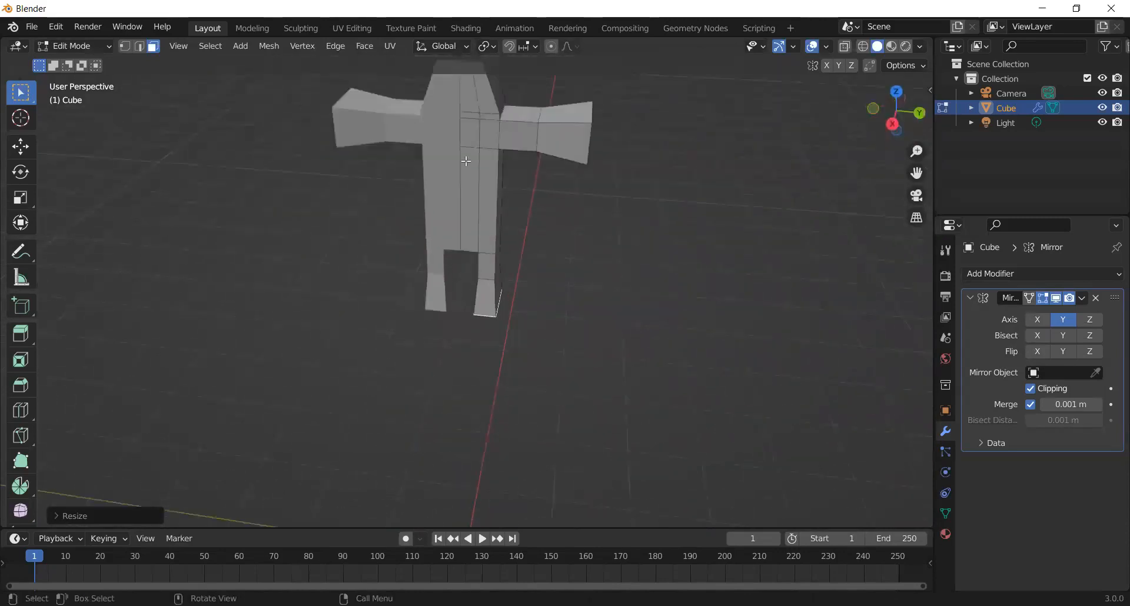
pyautogui.click(468, 168)
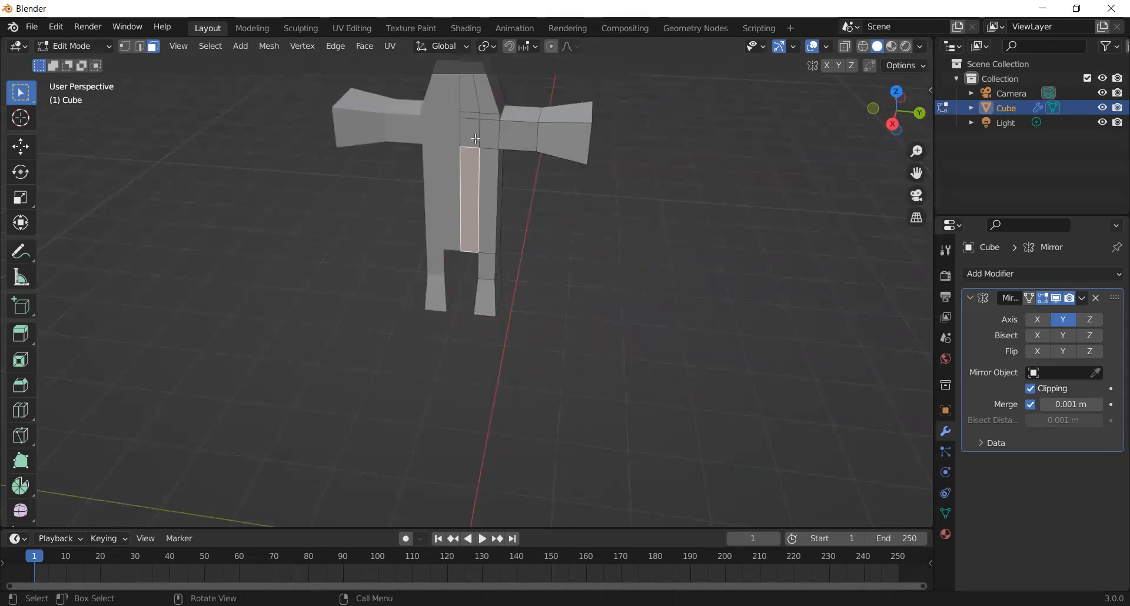
pyautogui.keyDown('shift'); pyautogui.click(470, 121); pyautogui.keyUp('shift')
pyautogui.keyDown('shift'); pyautogui.click(469, 114); pyautogui.keyUp('shift')
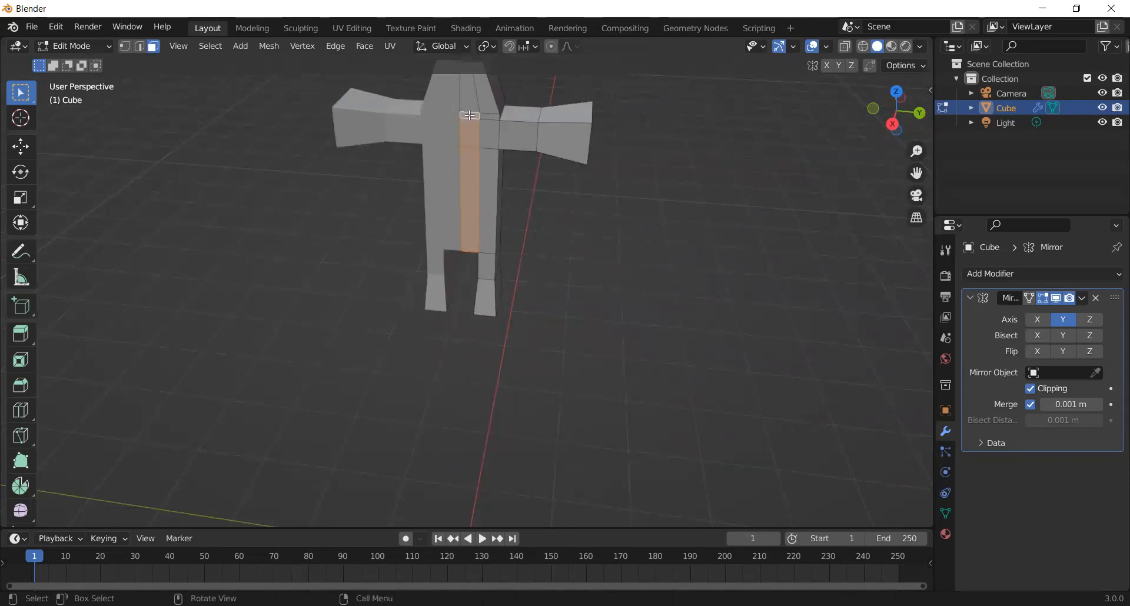
pyautogui.press('g')
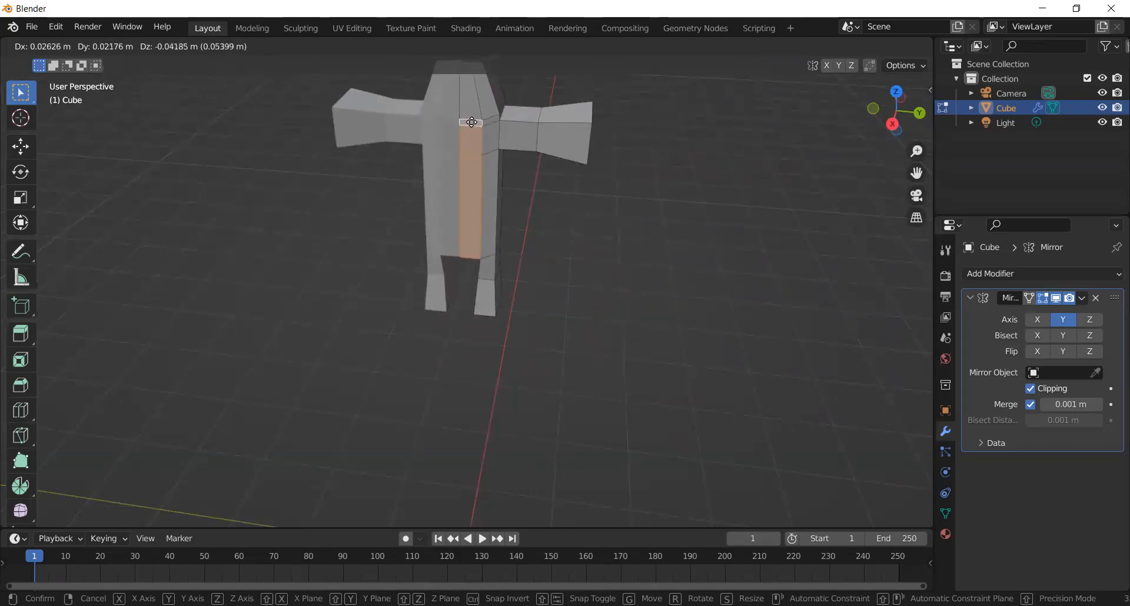
pyautogui.click(470, 120)
# Select only the two longer front centre faces of the torso, leaving out the small one above them
pyautogui.moveTo(629, 231); pyautogui.dragTo(534, 203, button='middle')
pyautogui.scroll(1, 534, 201)
pyautogui.scroll(2, 534, 200)
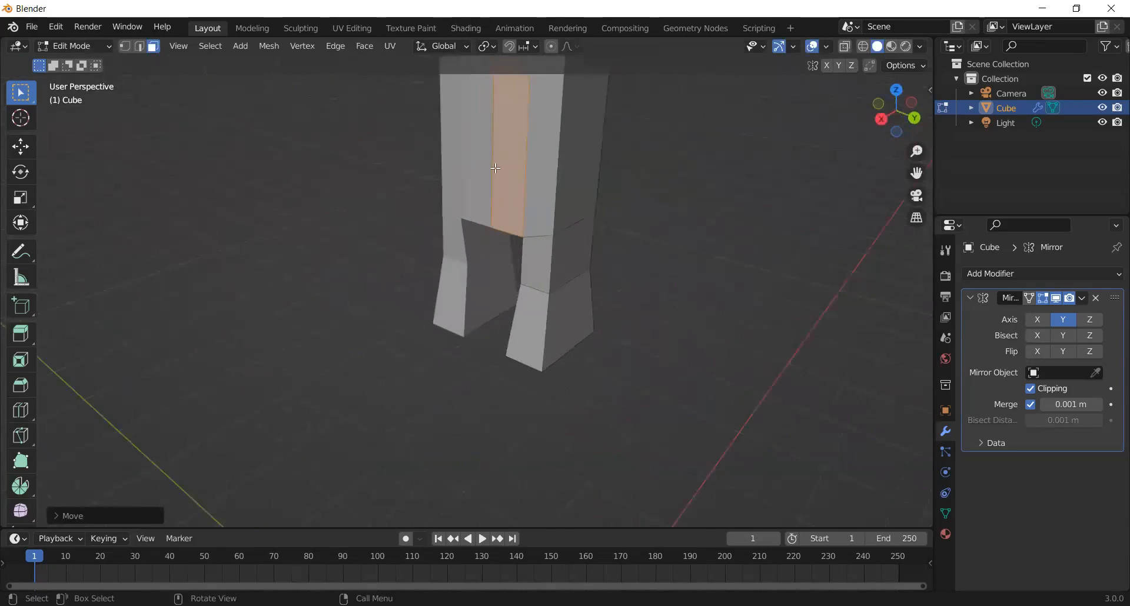
pyautogui.scroll(-2, 530, 197)
pyautogui.click(493, 155)
pyautogui.keyDown('shift'); pyautogui.click(501, 110); pyautogui.keyUp('shift')
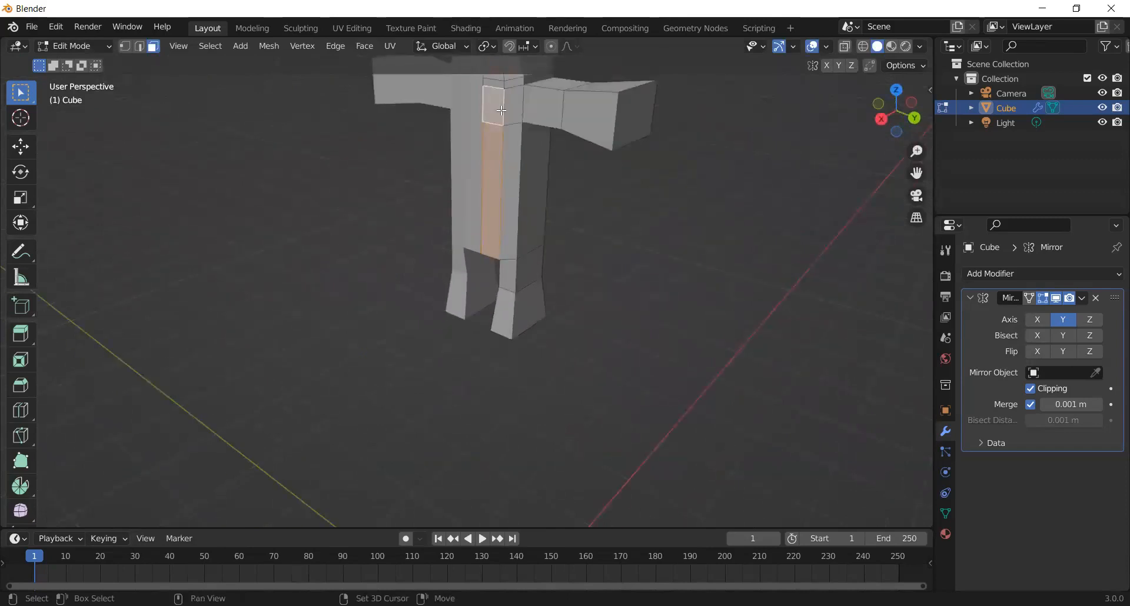
# Try to scale up the two front centre faces of the torso
pyautogui.press('s')
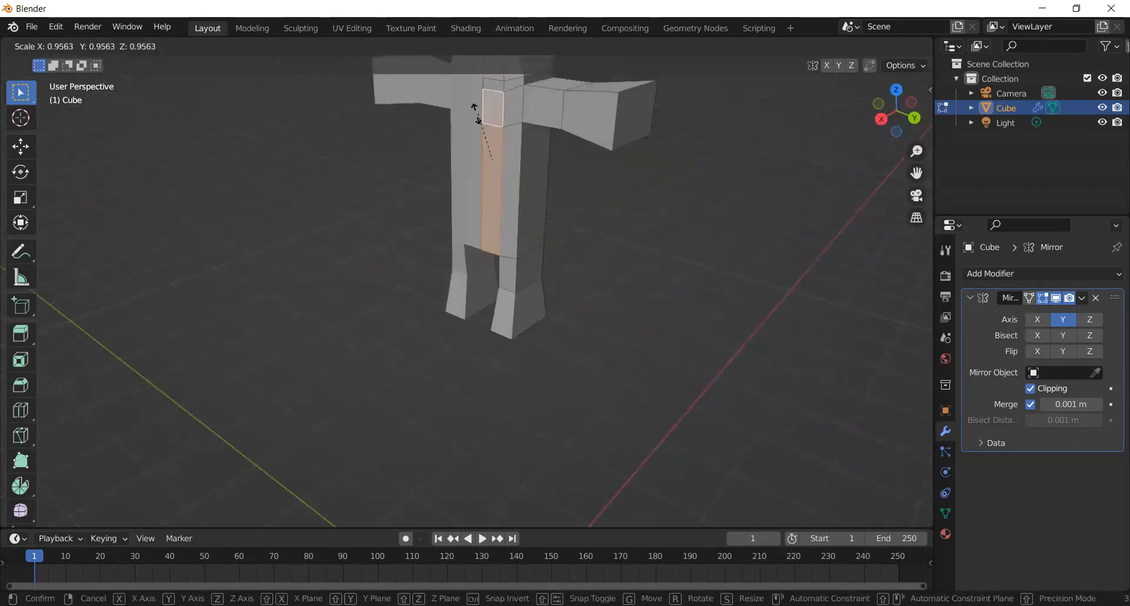
pyautogui.click(504, 143)
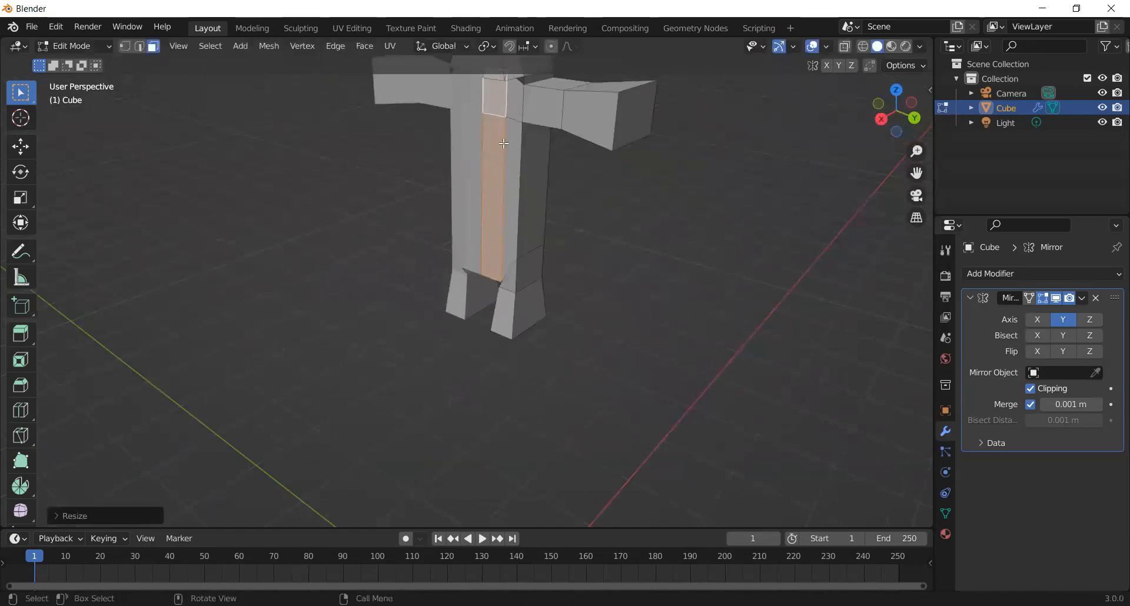
pyautogui.hotkey('ctrl', 'z')
# Move the two front centre torso faces about 0.05 m, forward and slightly down
pyautogui.press('g')
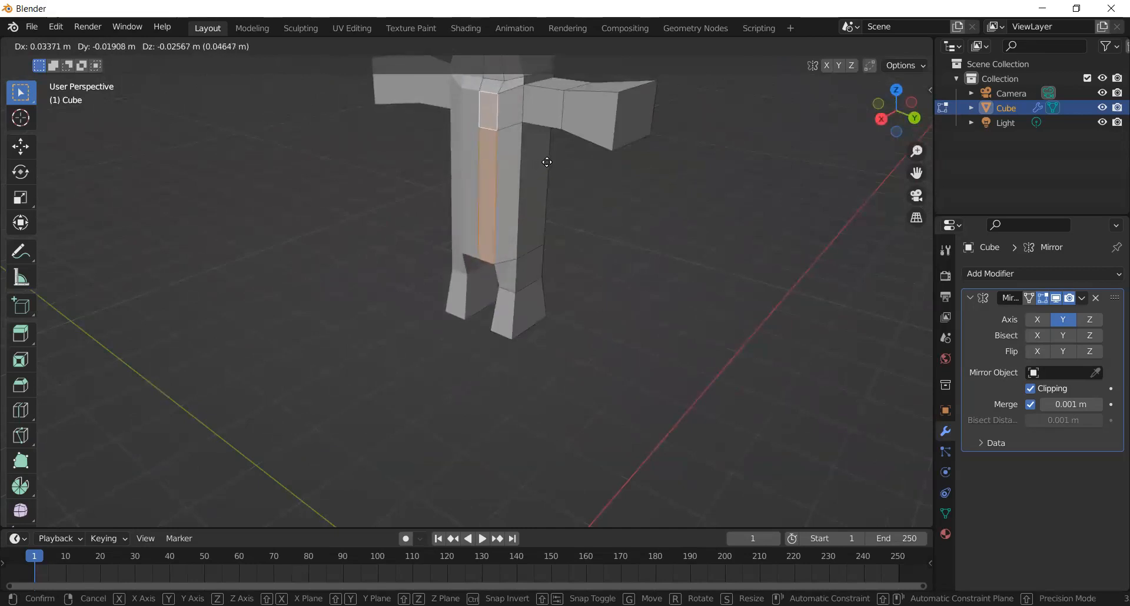
pyautogui.click(548, 162)
# Select the two longer back centre faces of the torso and move them backward by about 0.07 m
pyautogui.moveTo(593, 207); pyautogui.dragTo(561, 180, button='middle')
pyautogui.click(561, 180)
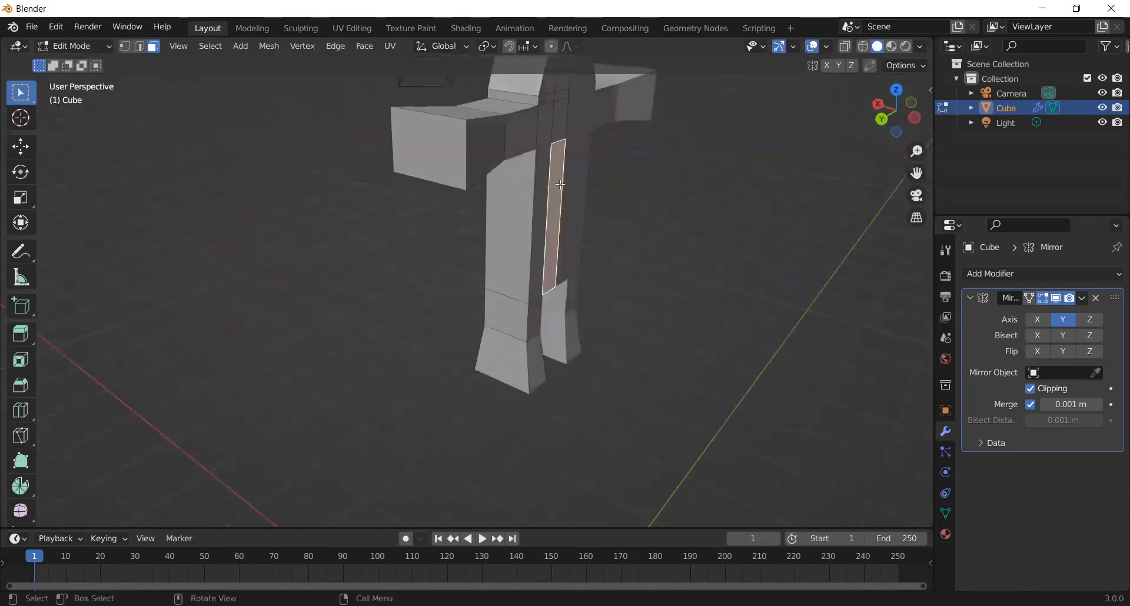
pyautogui.keyDown('shift'); pyautogui.click(563, 122); pyautogui.keyUp('shift')
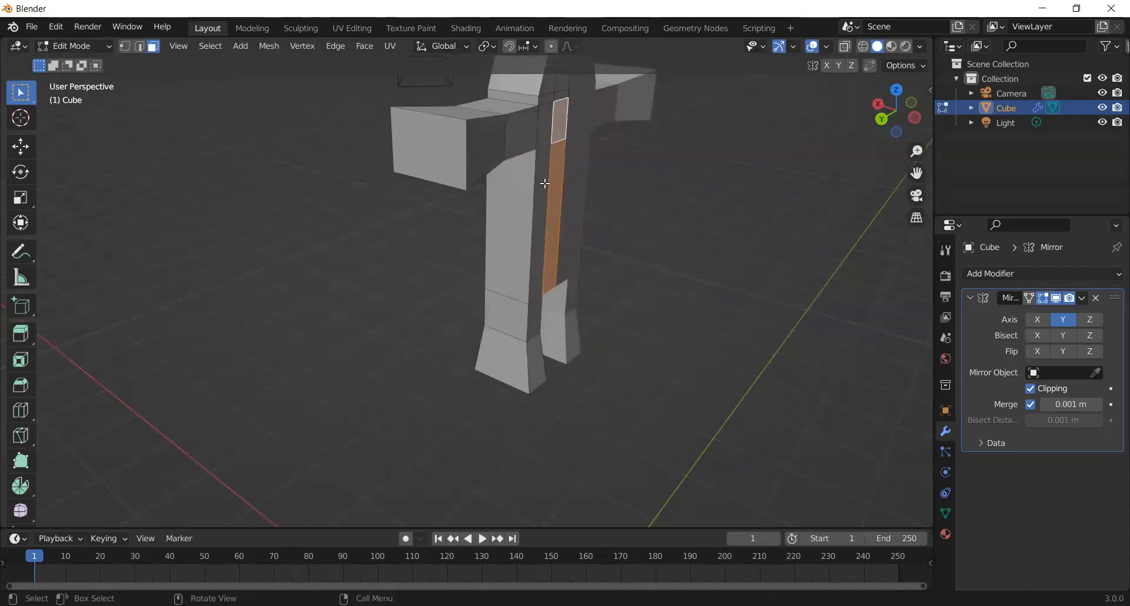
pyautogui.keyDown('shift'); pyautogui.click(565, 121); pyautogui.keyUp('shift')
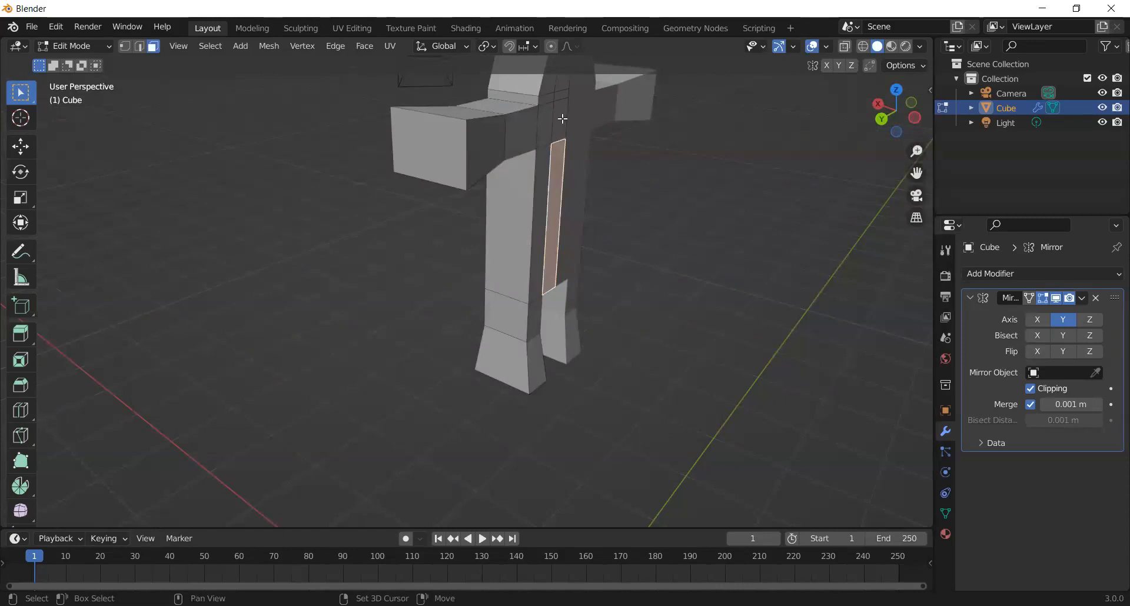
pyautogui.keyDown('shift'); pyautogui.click(563, 119); pyautogui.keyUp('shift')
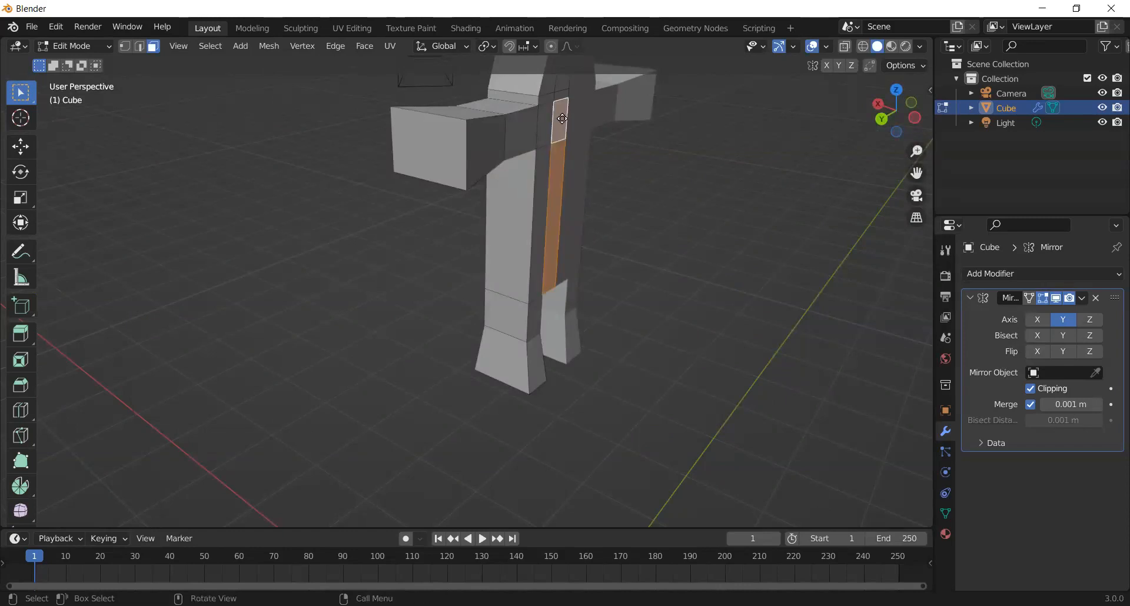
pyautogui.press('g')
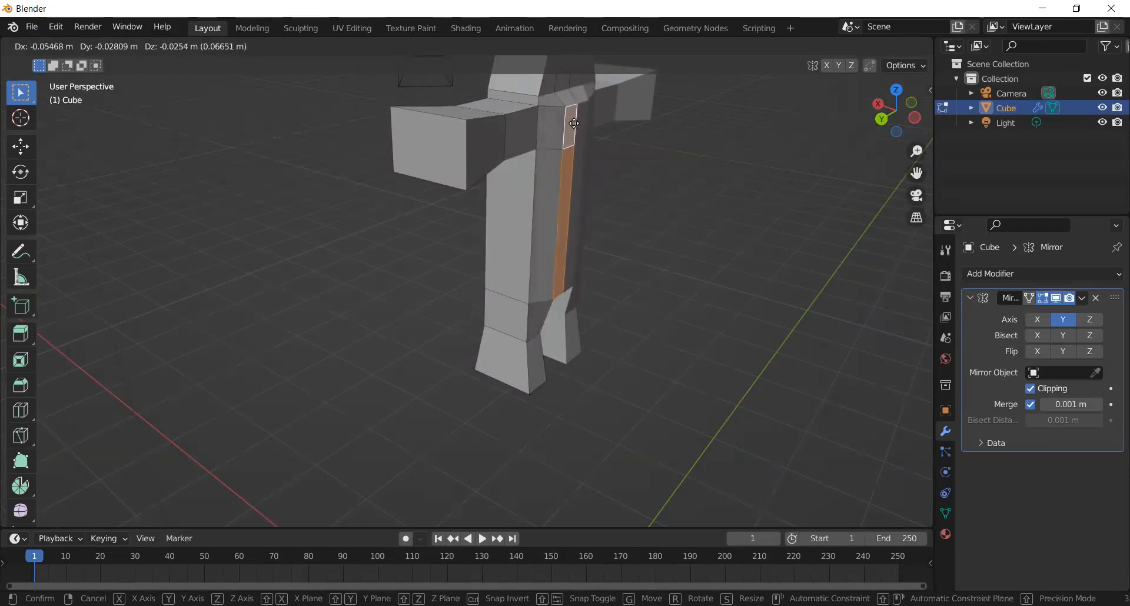
pyautogui.click(573, 125)
# Add a horizontal loop cut around the lower torso with an edge slide of about -0.09, and clear the selection
pyautogui.moveTo(467, 283); pyautogui.dragTo(548, 246, button='middle')
pyautogui.moveTo(475, 270); pyautogui.dragTo(475, 263, button='middle')
pyautogui.scroll(2, 475, 263)
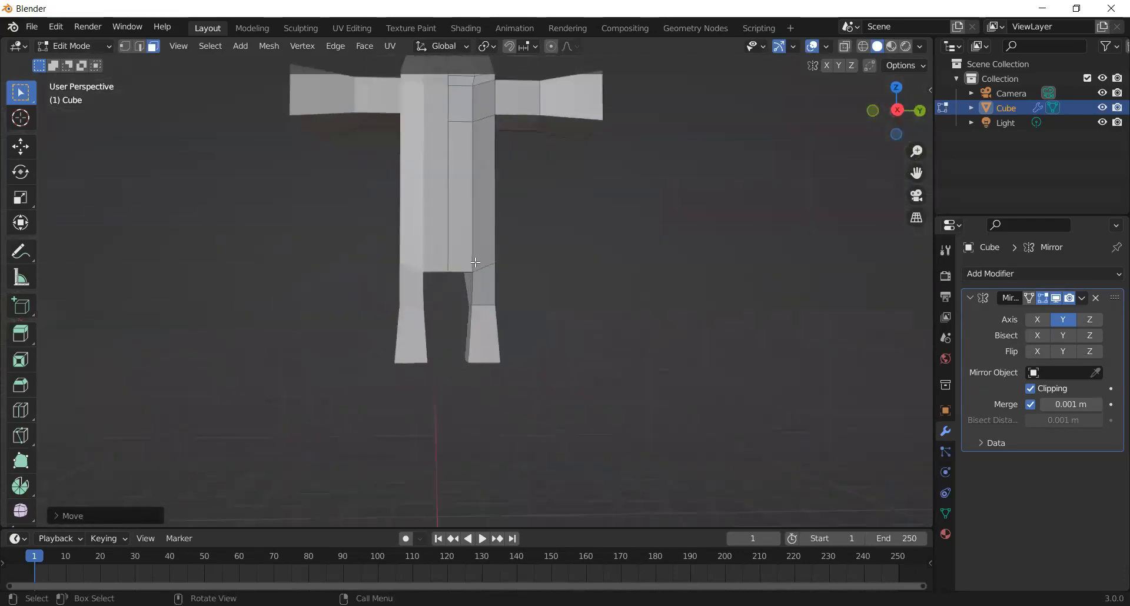
pyautogui.hotkey('ctrl', 'r')
pyautogui.click(475, 209)
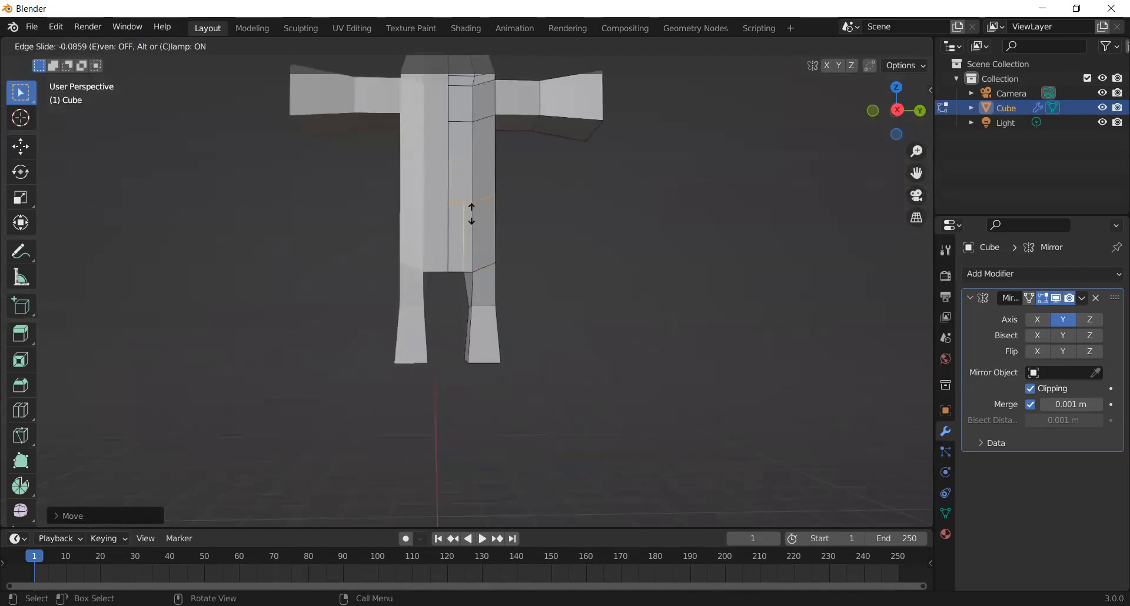
pyautogui.click(472, 211)
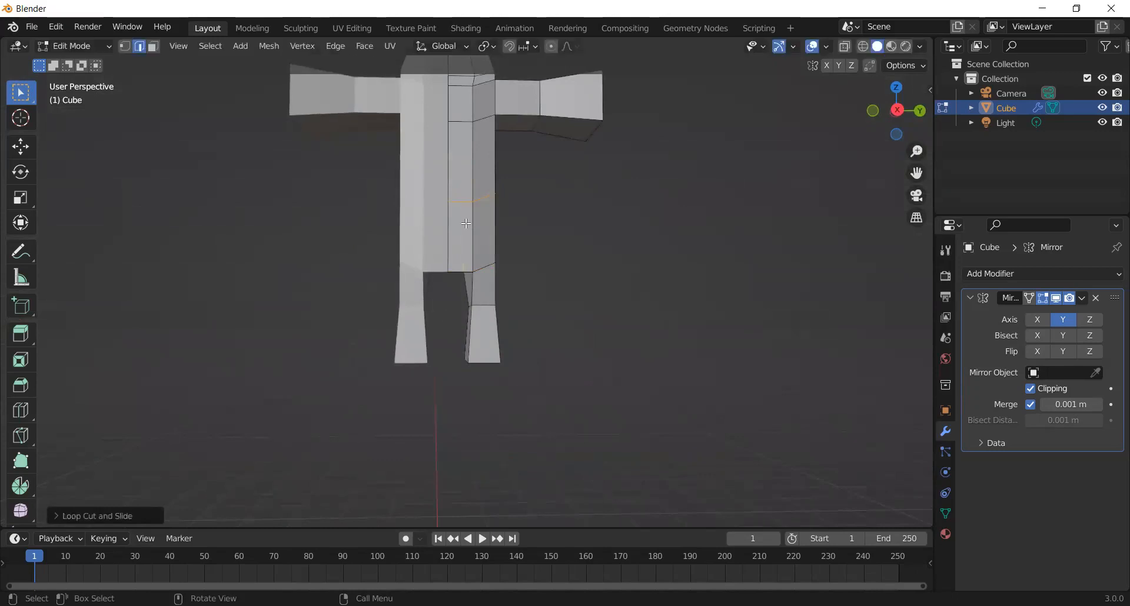
pyautogui.hotkey('alt', 'a')
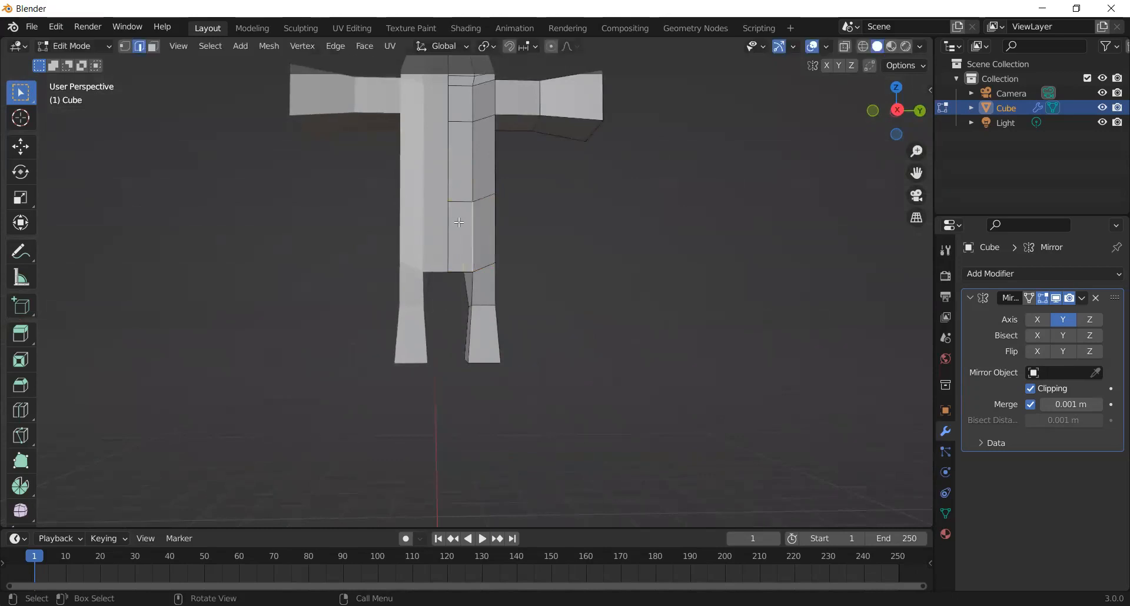
# In face select mode, pull the lower front centre face of the torso forward along X in two moves, the second about 0.06 m
pyautogui.click(156, 48)
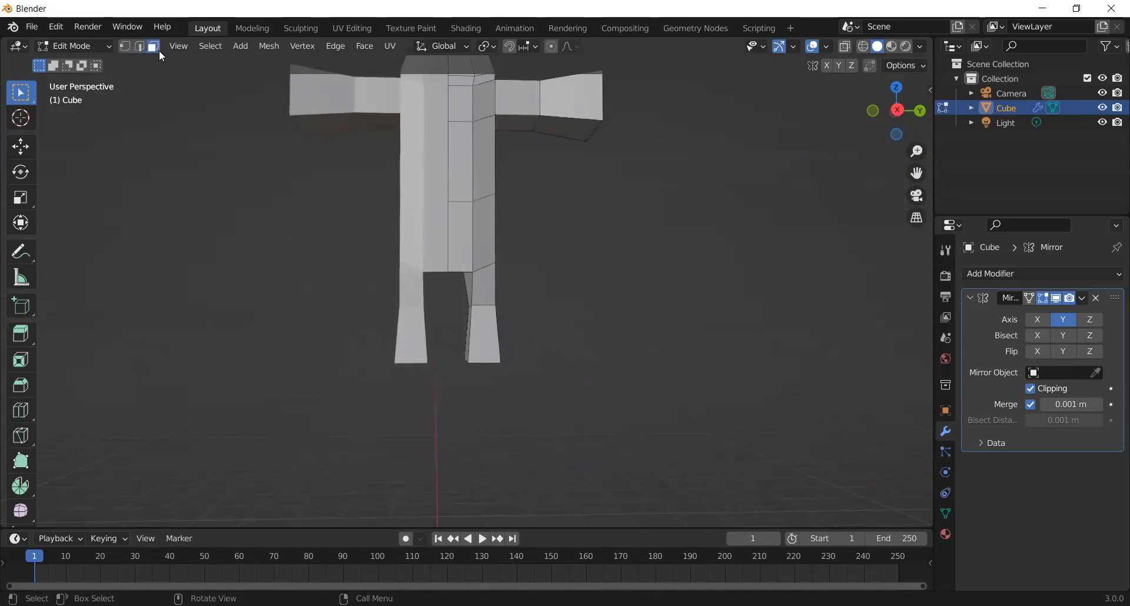
pyautogui.click(464, 215)
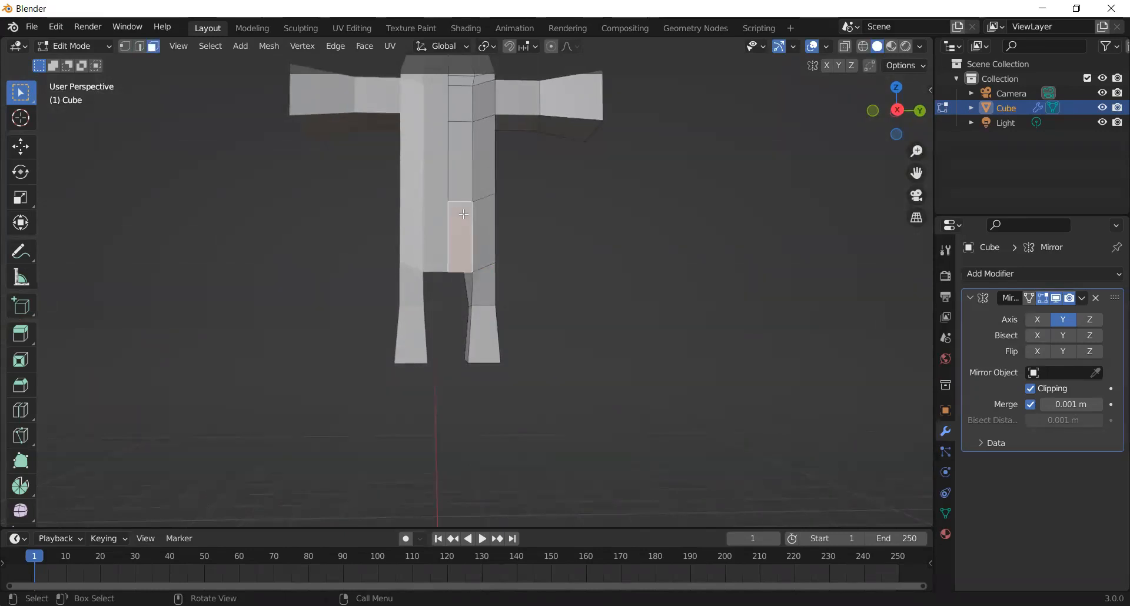
pyautogui.press('g')
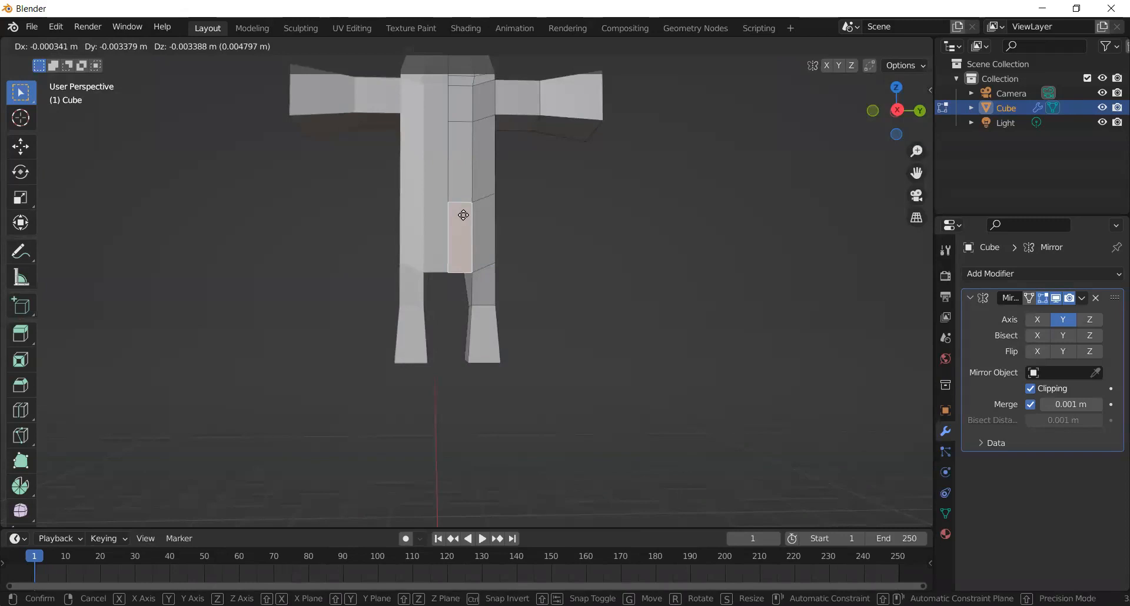
pyautogui.press('x')
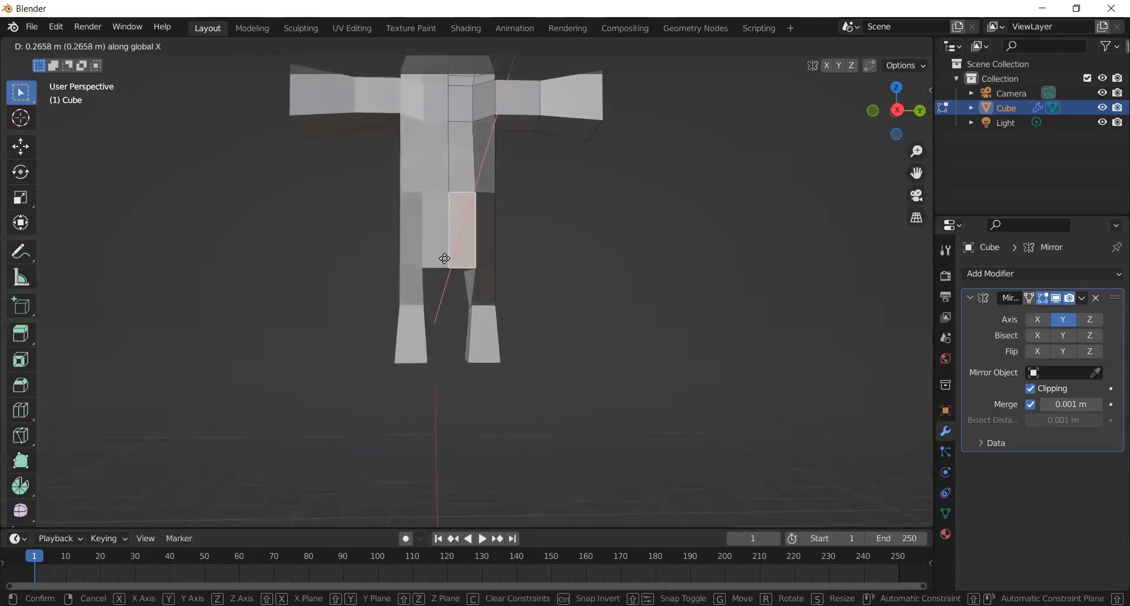
pyautogui.click(443, 253)
pyautogui.moveTo(611, 252); pyautogui.dragTo(480, 267, button='middle')
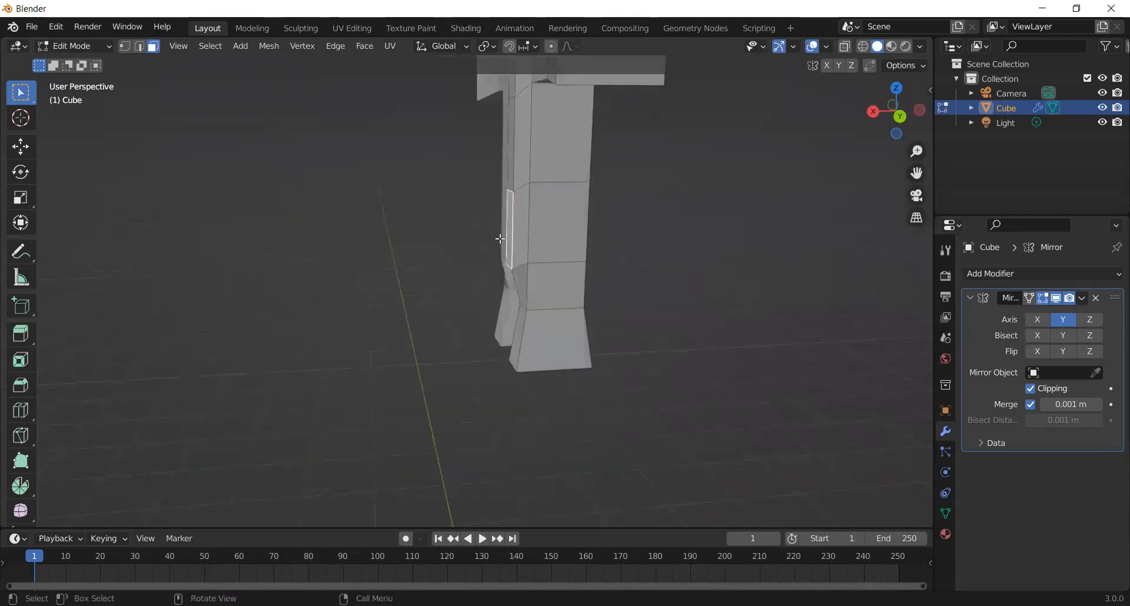
pyautogui.press('g')
pyautogui.press('x')
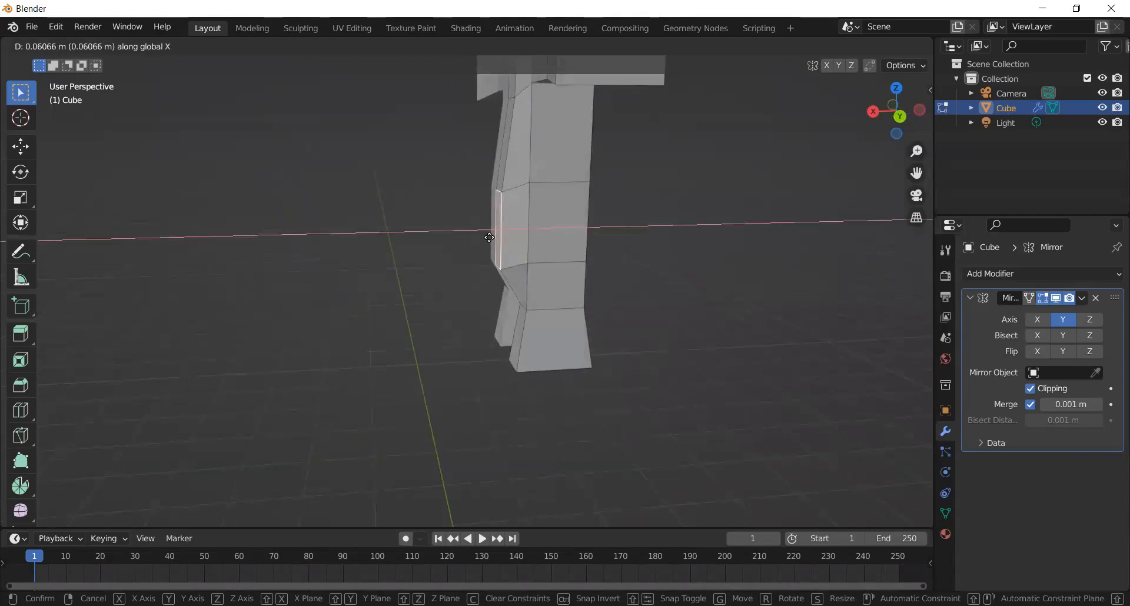
pyautogui.click(489, 237)
# Add a Subdivision Surface modifier to the figure and check the smoothed legs and torso from the front
pyautogui.click(1040, 273)
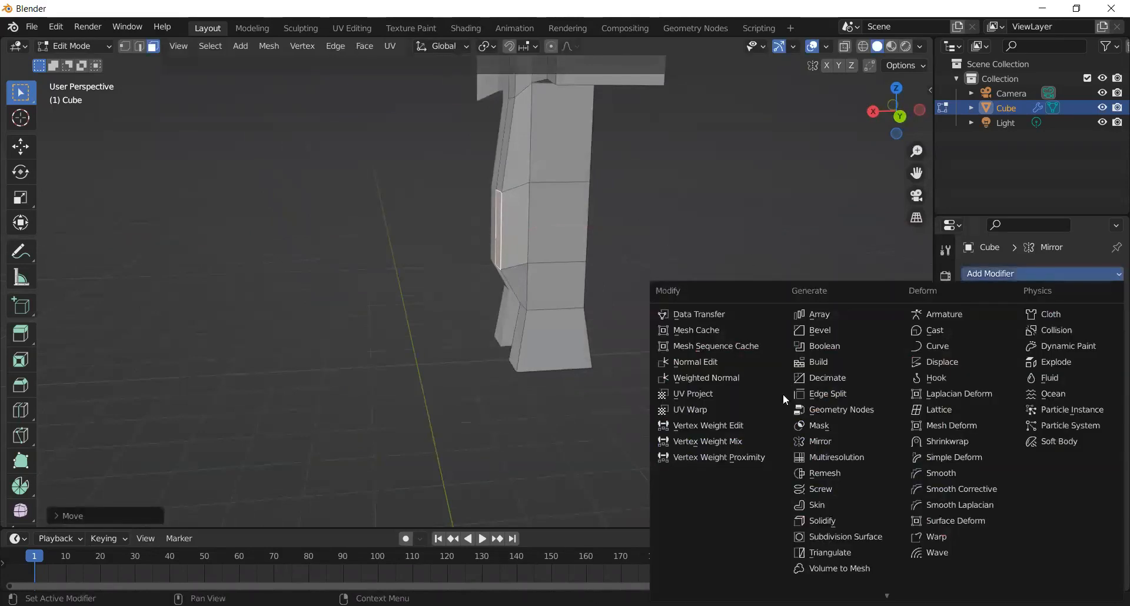
pyautogui.click(830, 536)
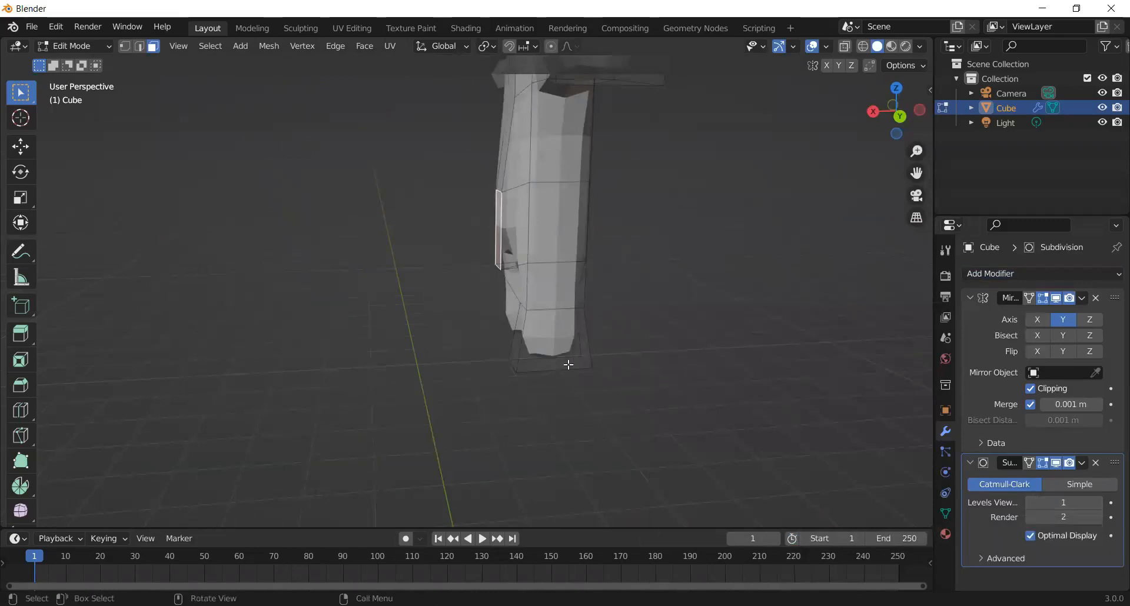
pyautogui.moveTo(643, 396); pyautogui.dragTo(634, 233, button='middle')
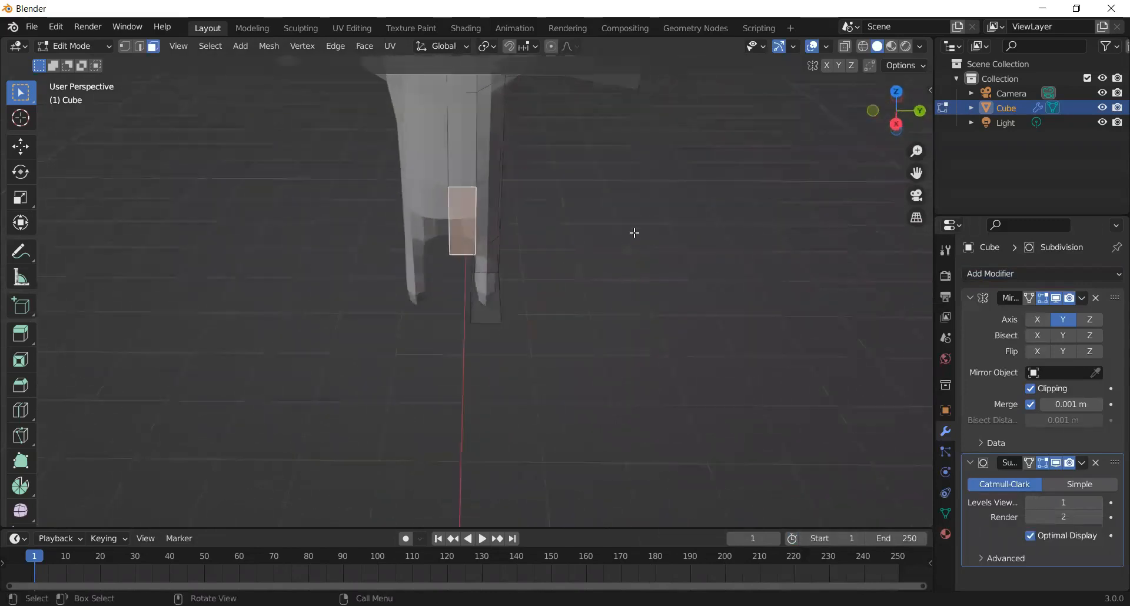
# Switch the figure from Edit Mode to Object Mode and bring the whole body into view
pyautogui.scroll(-3, 634, 234)
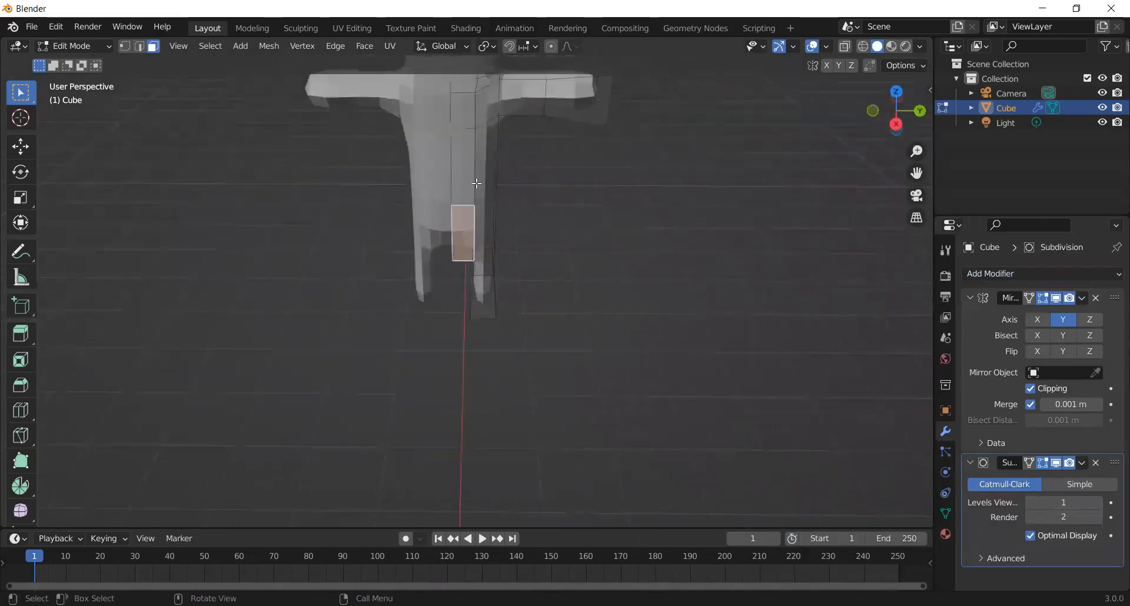
pyautogui.click(57, 47)
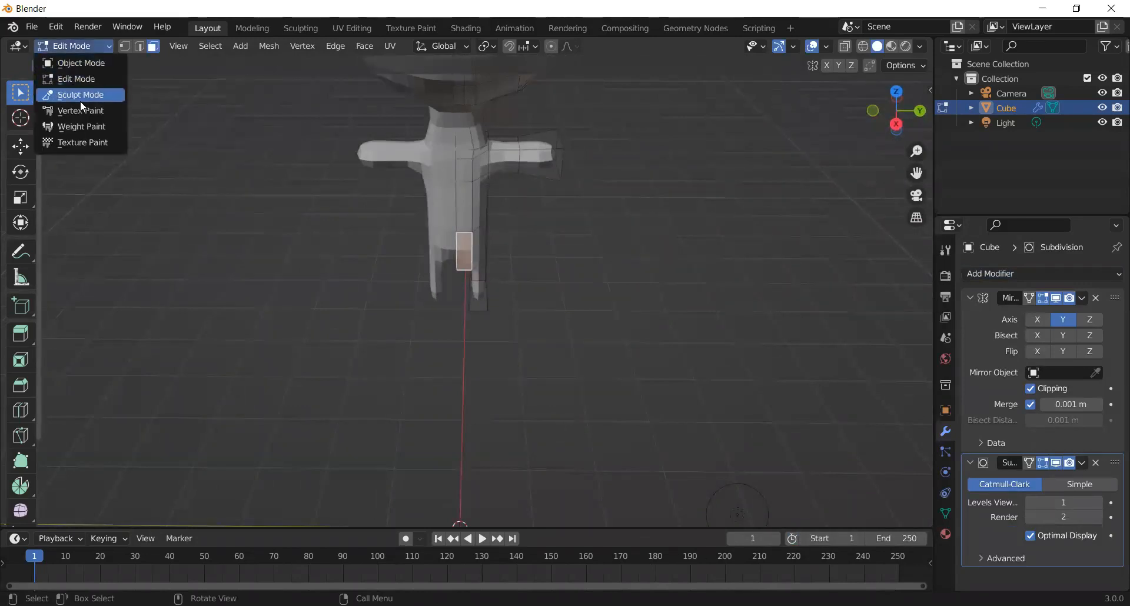
pyautogui.click(83, 62)
pyautogui.moveTo(557, 207); pyautogui.dragTo(624, 235, button='middle')
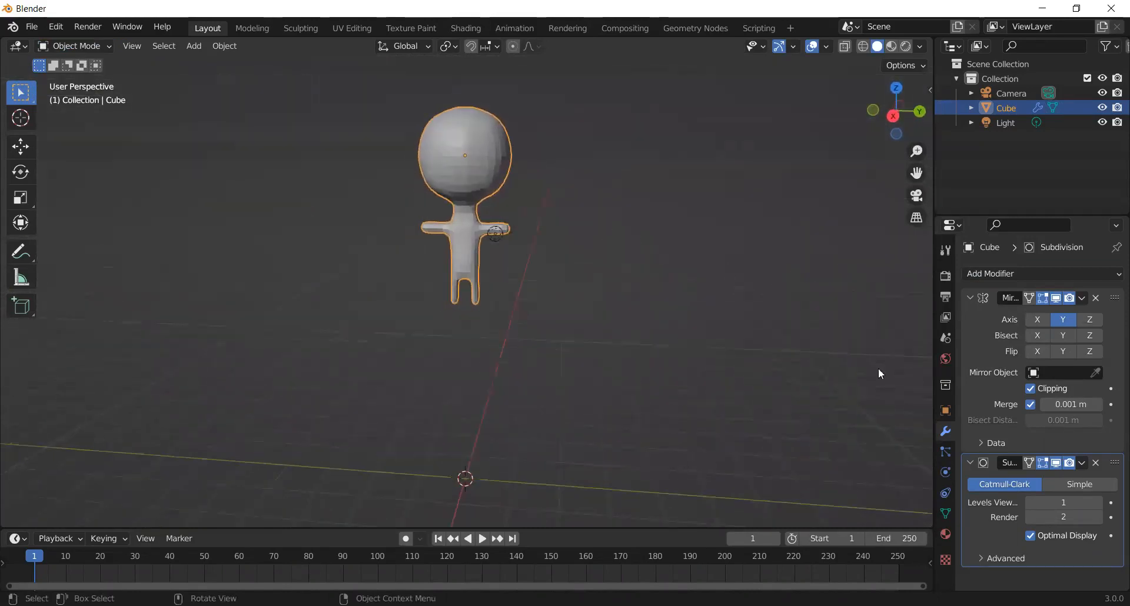
# Raise the Subdivision modifier's viewport level to 3 and inspect the smoothed figure from several angles
pyautogui.click(1098, 504)
pyautogui.click(1098, 504)
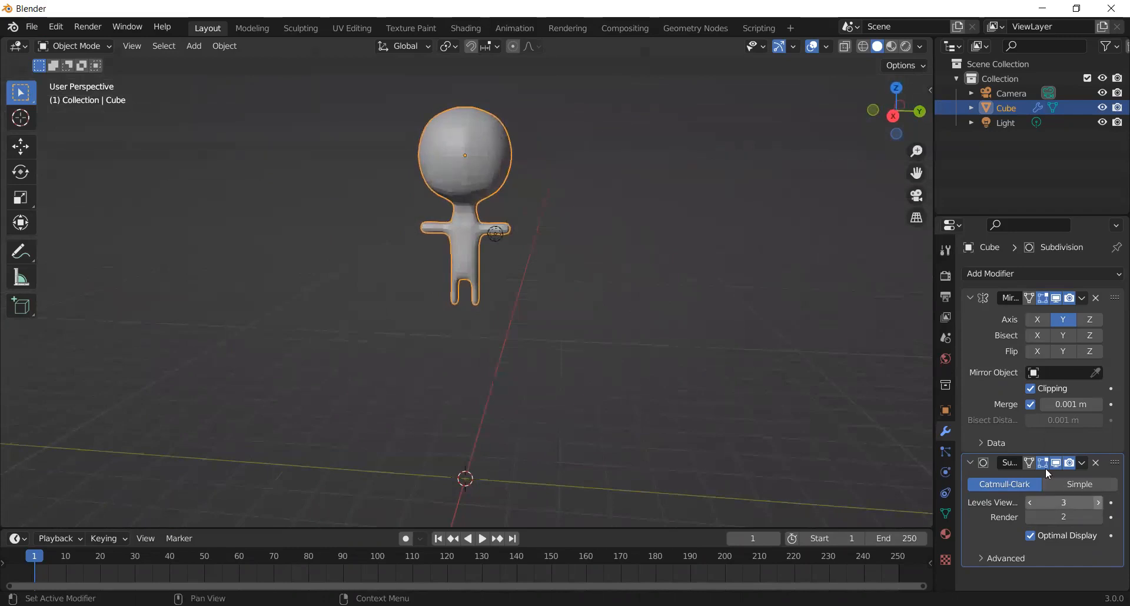
pyautogui.moveTo(655, 318); pyautogui.dragTo(500, 299, button='middle')
pyautogui.scroll(3, 447, 354)
pyautogui.moveTo(446, 351); pyautogui.dragTo(474, 266, button='middle')
pyautogui.scroll(-4, 482, 248)
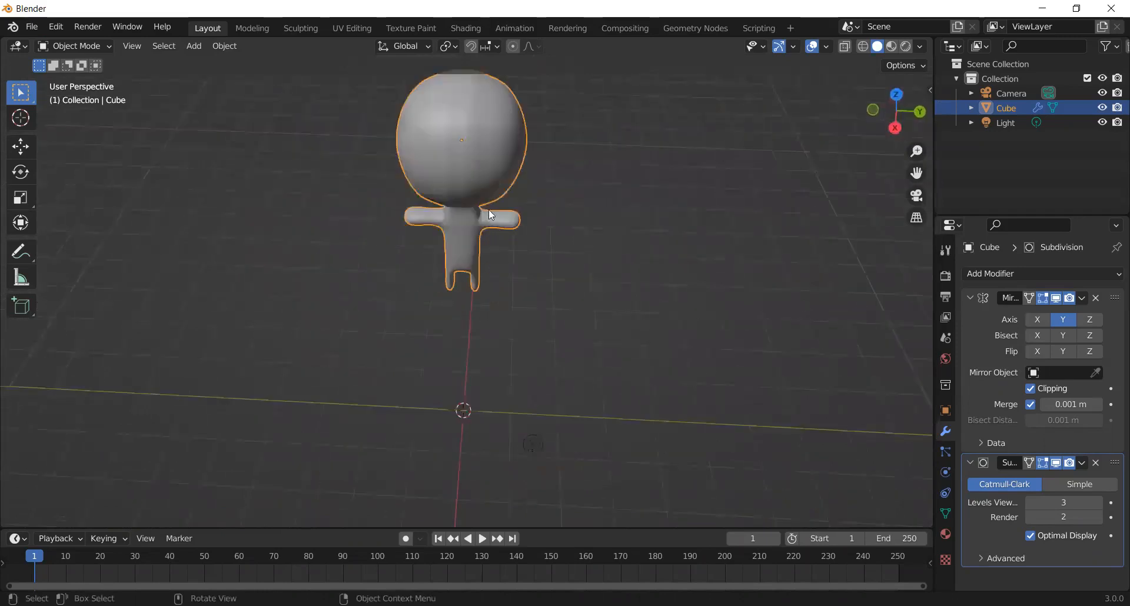
pyautogui.moveTo(483, 164); pyautogui.dragTo(484, 115, button='middle')
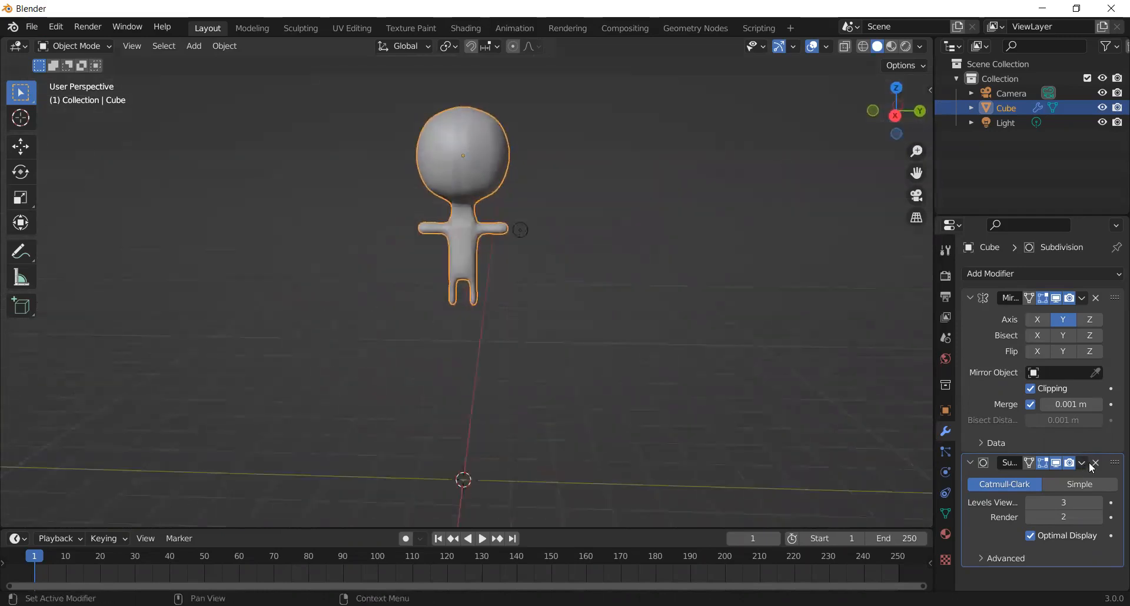
# Set the Subdivision modifier's viewport level to 0 on the figure
pyautogui.click(1034, 504)
pyautogui.write('0')
pyautogui.press('Return')
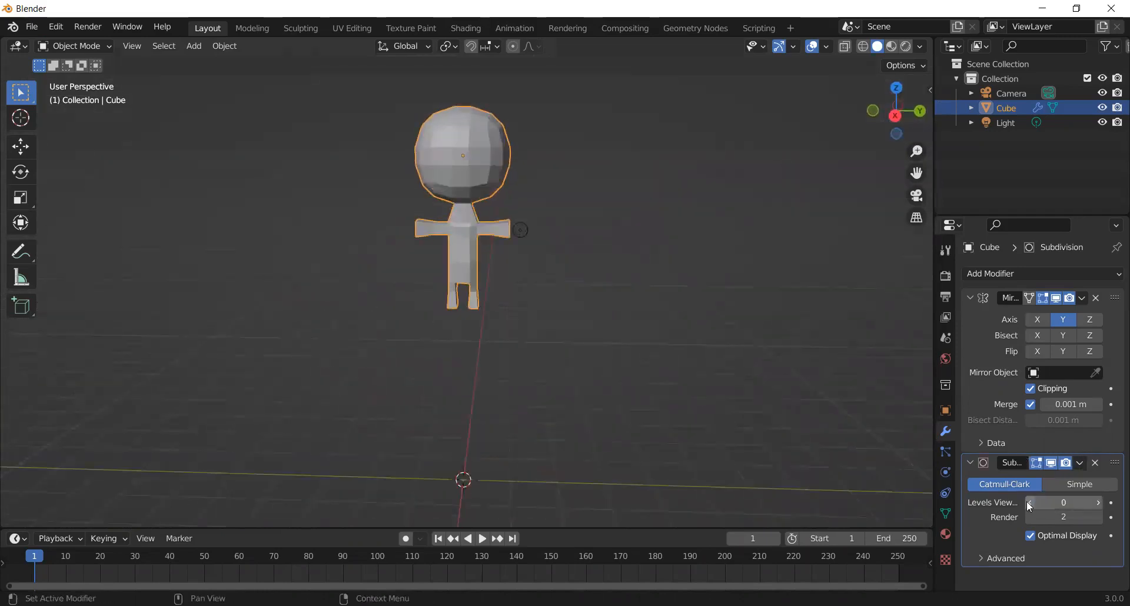
pyautogui.moveTo(471, 336); pyautogui.dragTo(573, 290, button='middle')
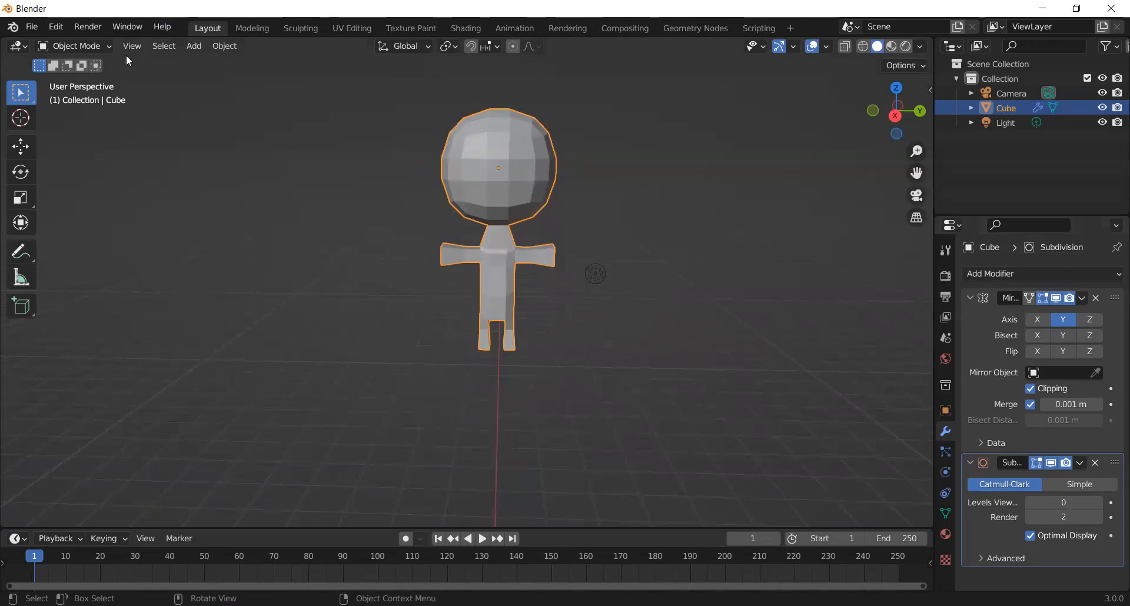
# Add a Single Bone armature to the scene at the world origin below the figure
pyautogui.click(198, 44)
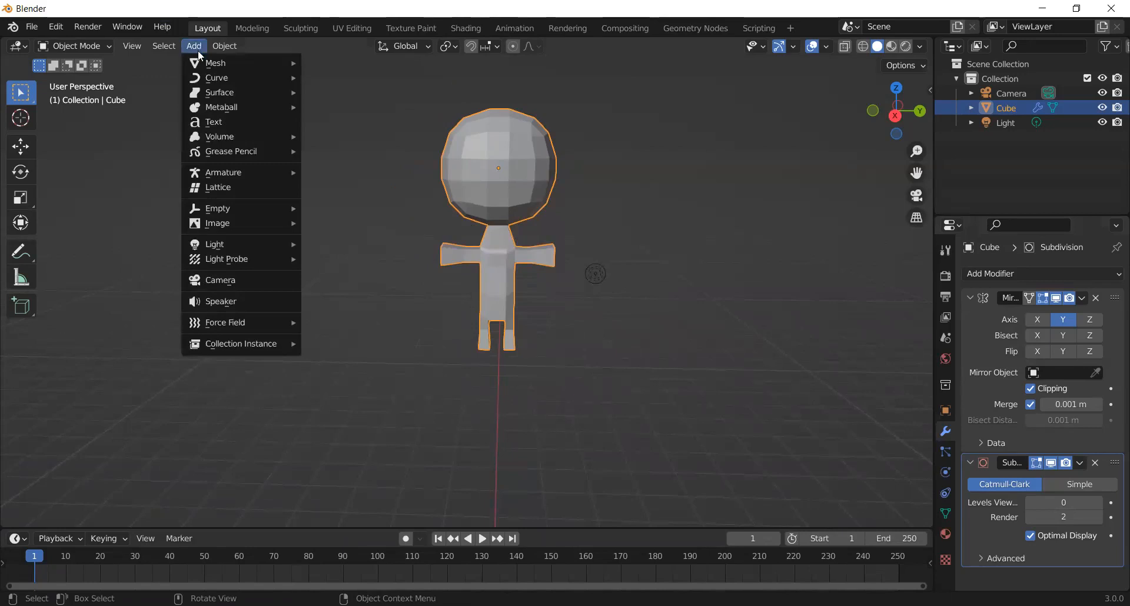
pyautogui.moveTo(256, 172)
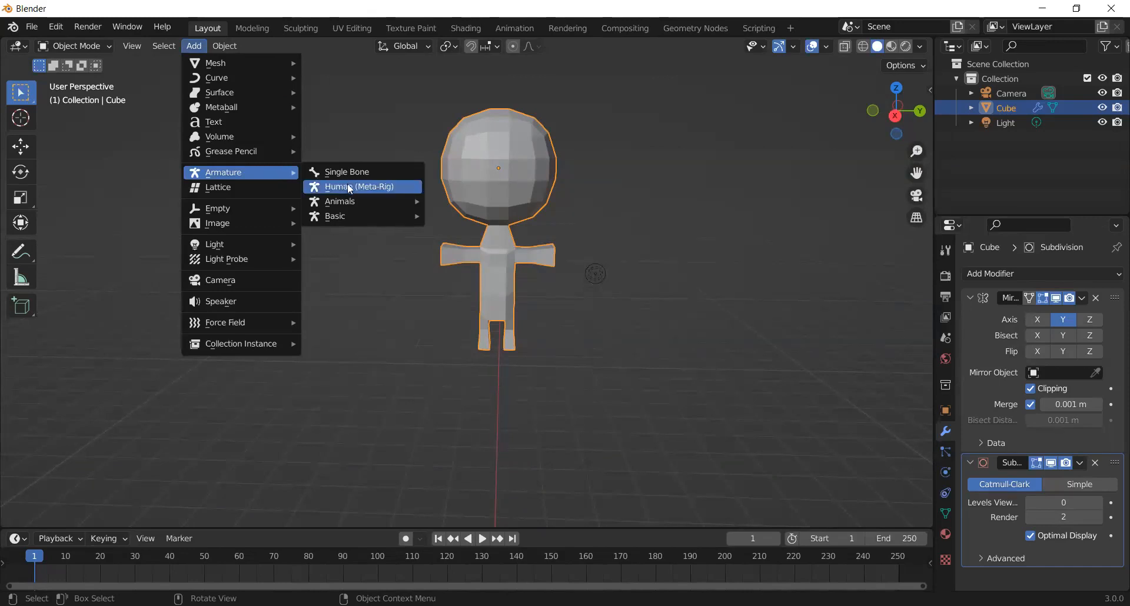
pyautogui.moveTo(355, 212)
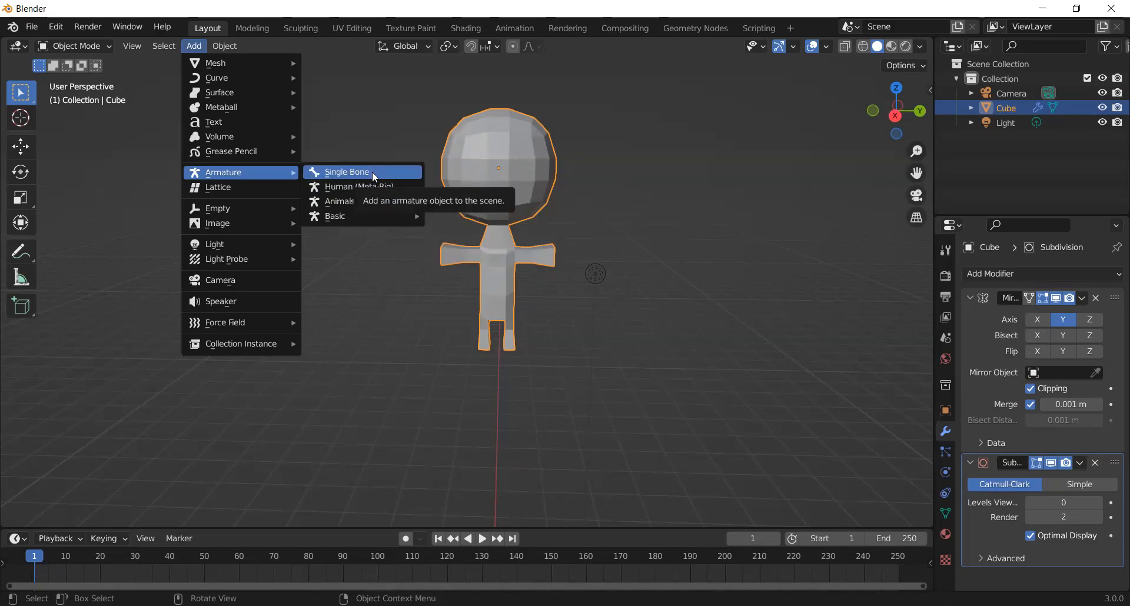
pyautogui.click(373, 172)
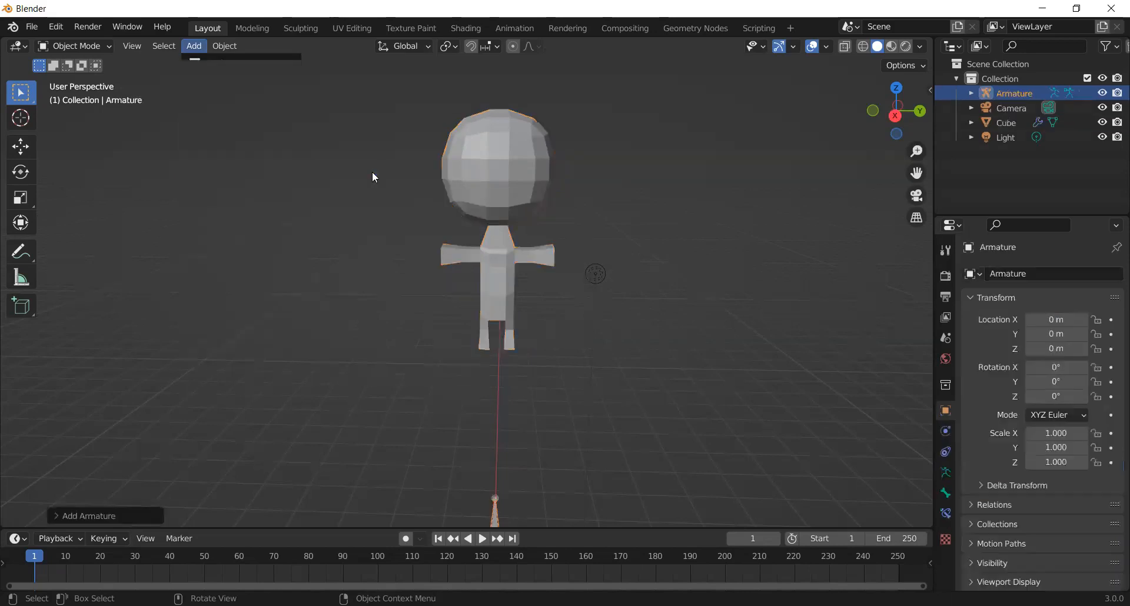
pyautogui.moveTo(536, 316); pyautogui.dragTo(537, 316, button='middle')
pyautogui.scroll(-3, 537, 313)
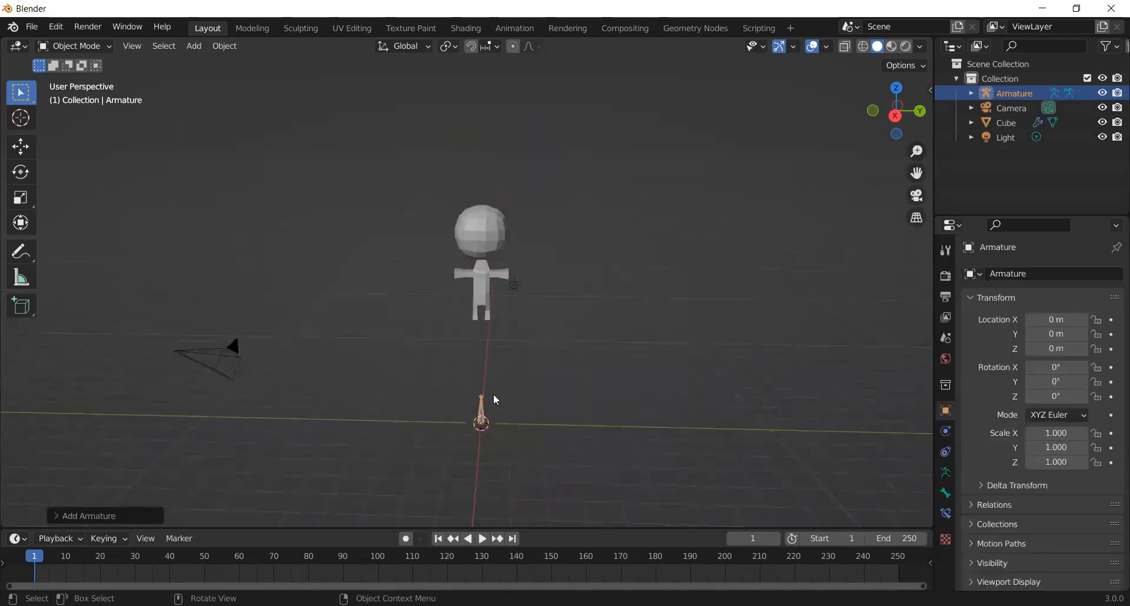
pyautogui.scroll(3, 554, 390)
pyautogui.moveTo(553, 391); pyautogui.dragTo(576, 363, button='middle')
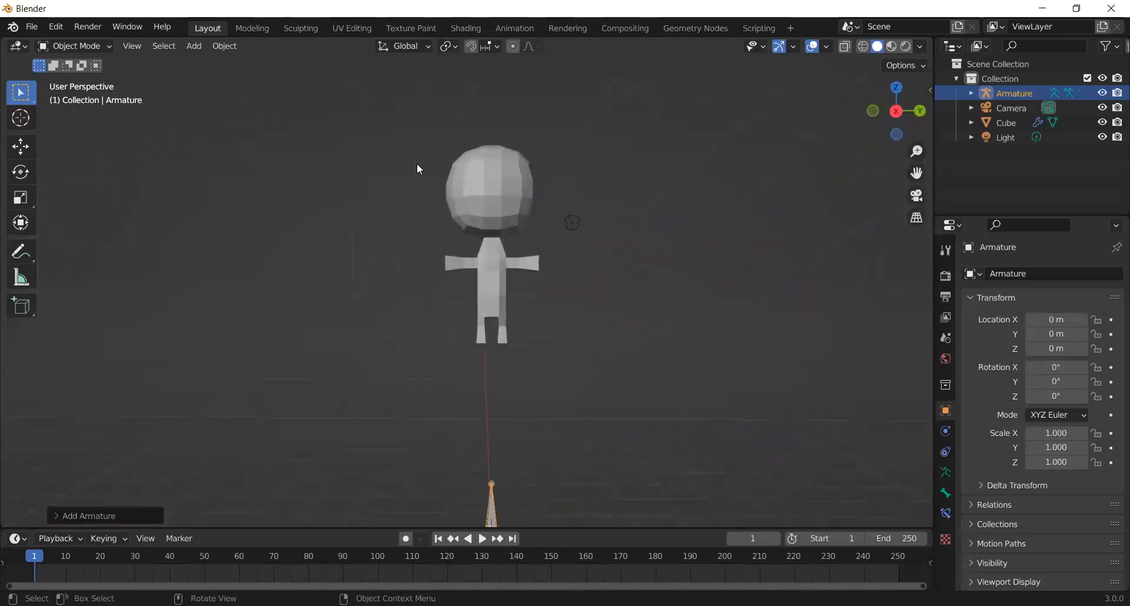
pyautogui.click(401, 111)
pyautogui.moveTo(400, 110); pyautogui.dragTo(589, 334)
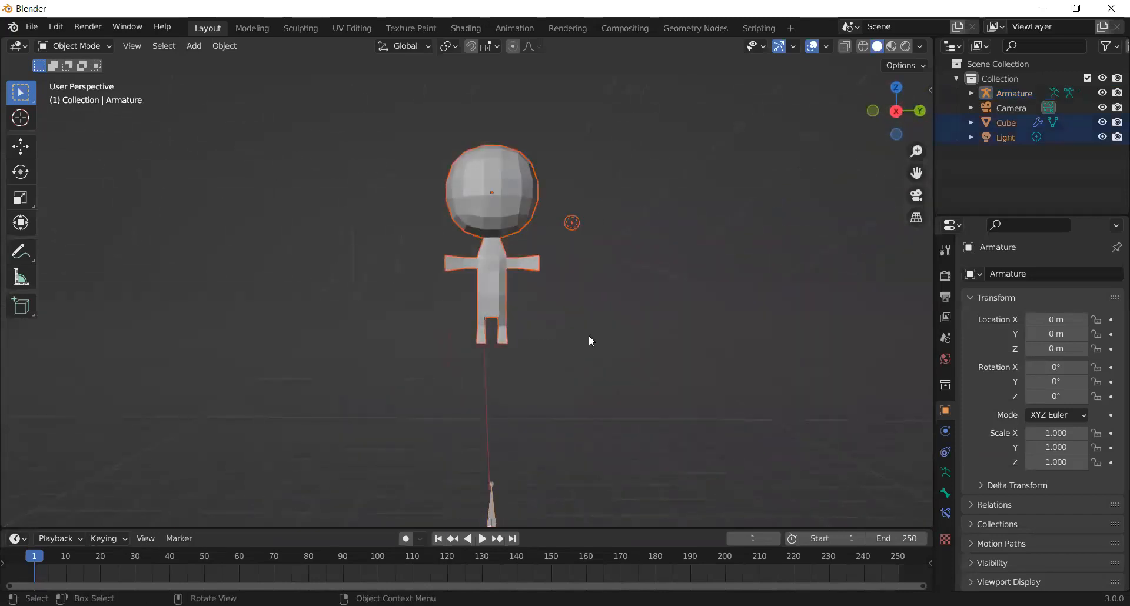
pyautogui.click(431, 150)
pyautogui.moveTo(413, 138); pyautogui.dragTo(549, 363)
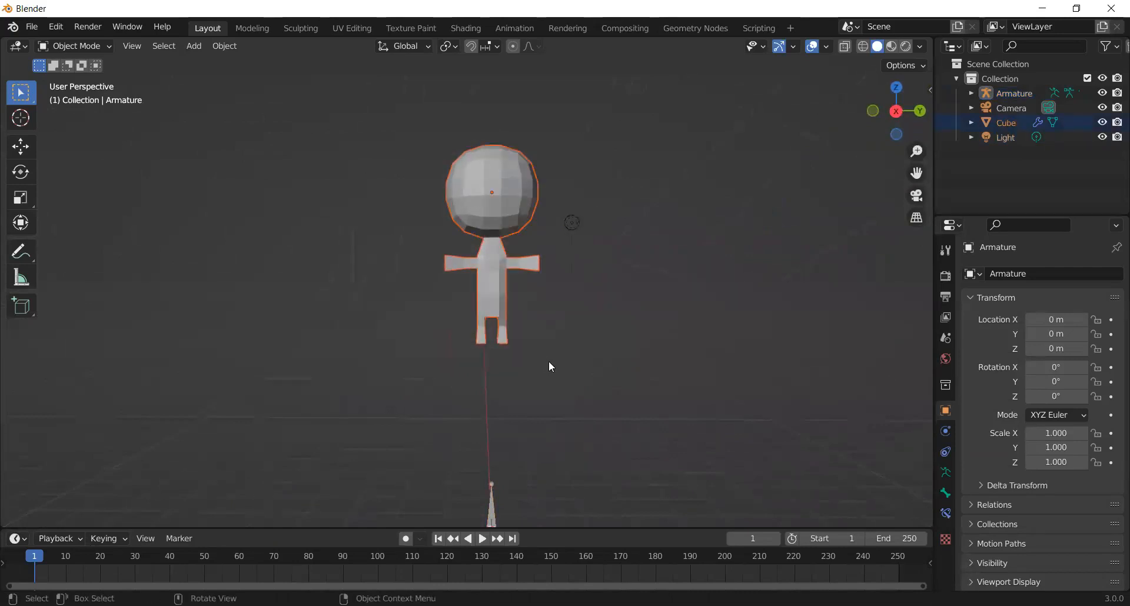
pyautogui.click(478, 191)
pyautogui.press('a')
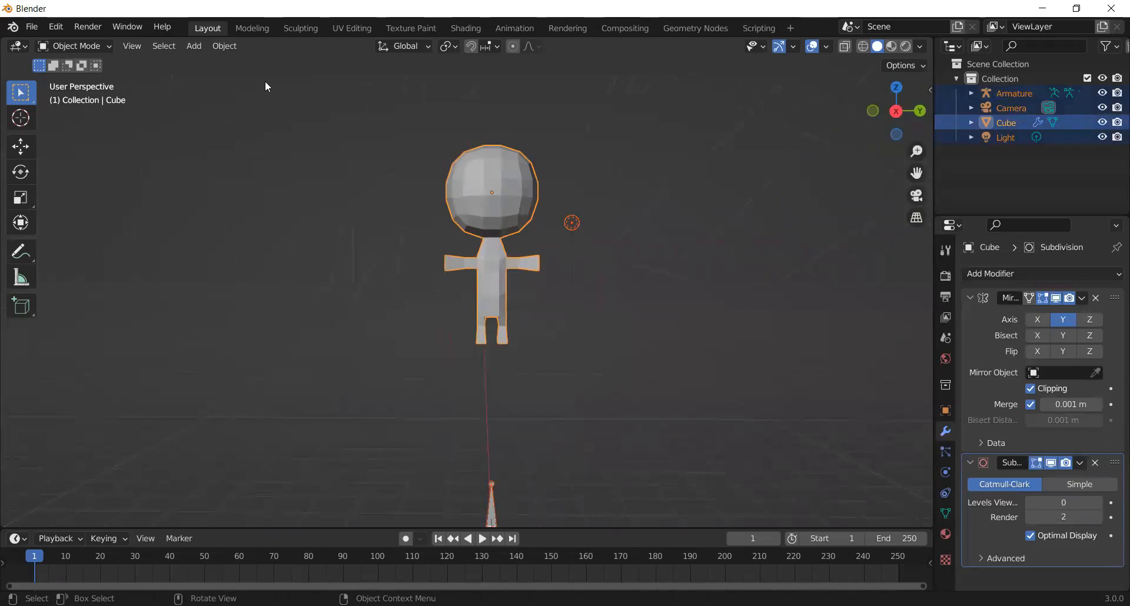
pyautogui.hotkey('alt', 'a')
# Select only the figure mesh and move it straight down along Z until its legs surround the bone
pyautogui.moveTo(370, 135); pyautogui.dragTo(556, 367)
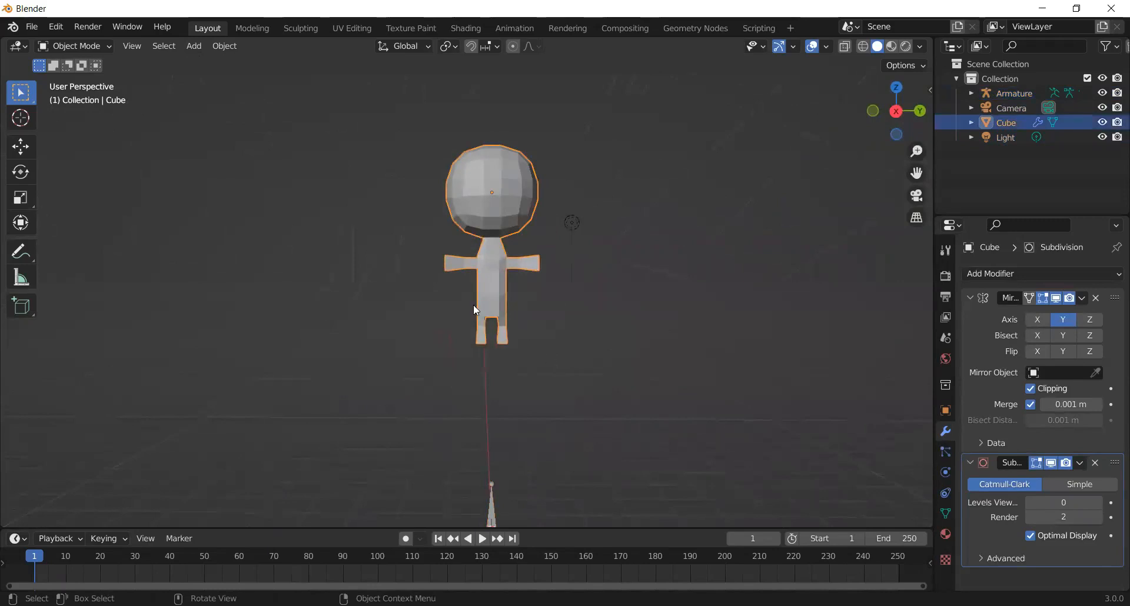
pyautogui.press('g')
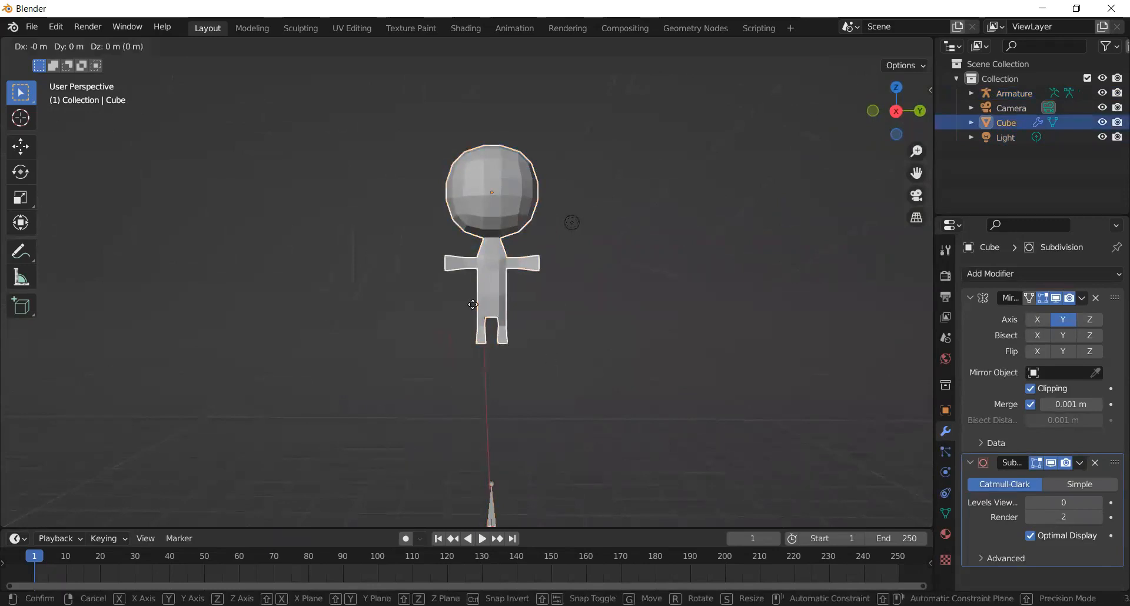
pyautogui.press('z')
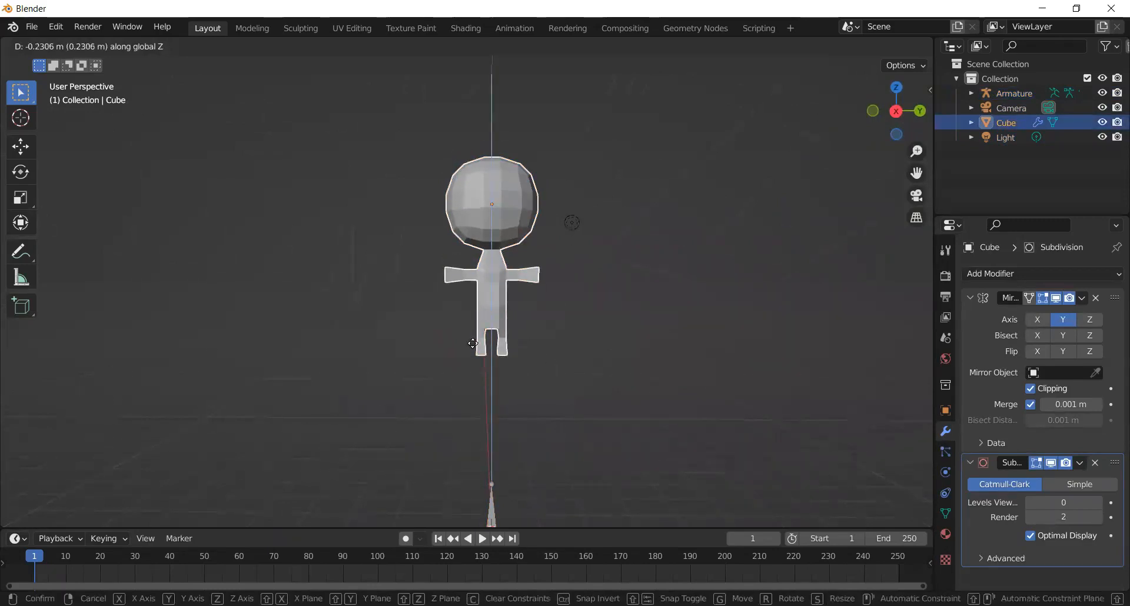
pyautogui.click(466, 488)
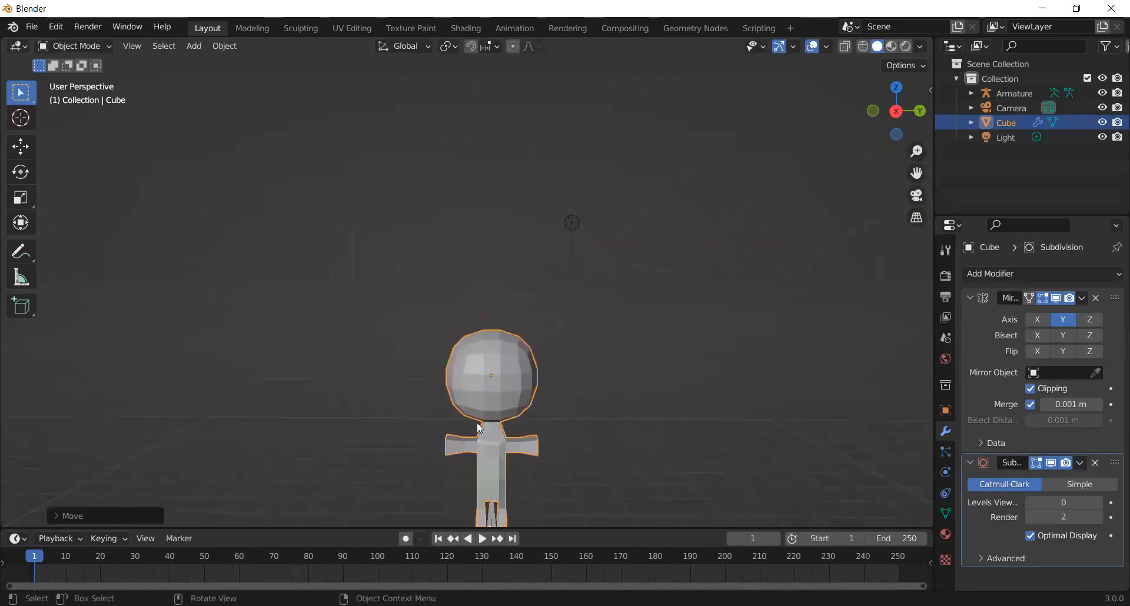
pyautogui.moveTo(479, 363); pyautogui.dragTo(539, 337, button='middle')
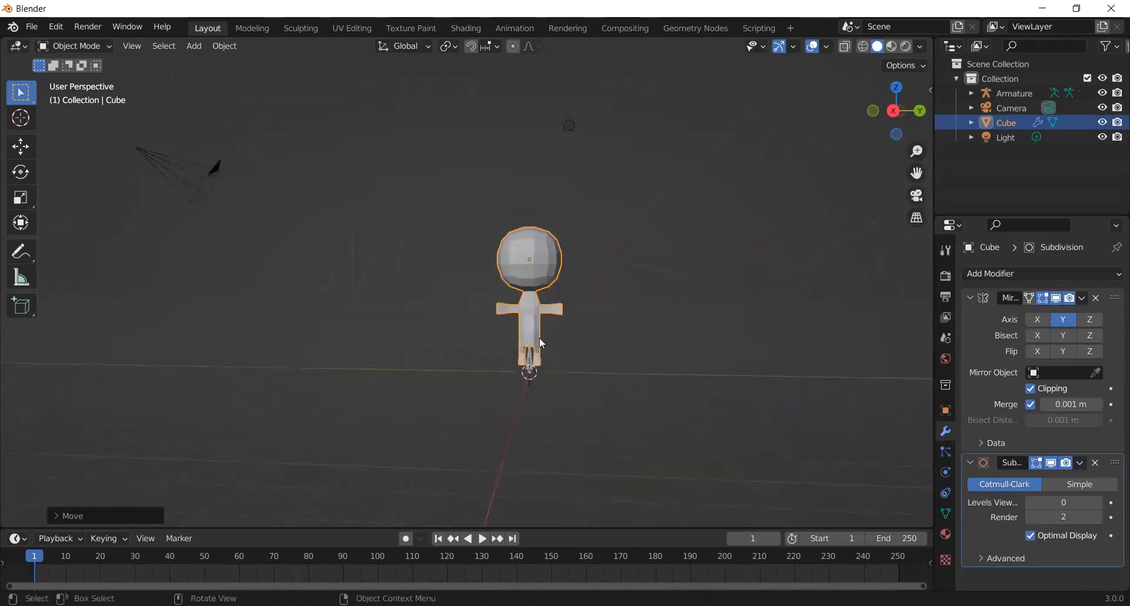
pyautogui.scroll(6, 647, 384)
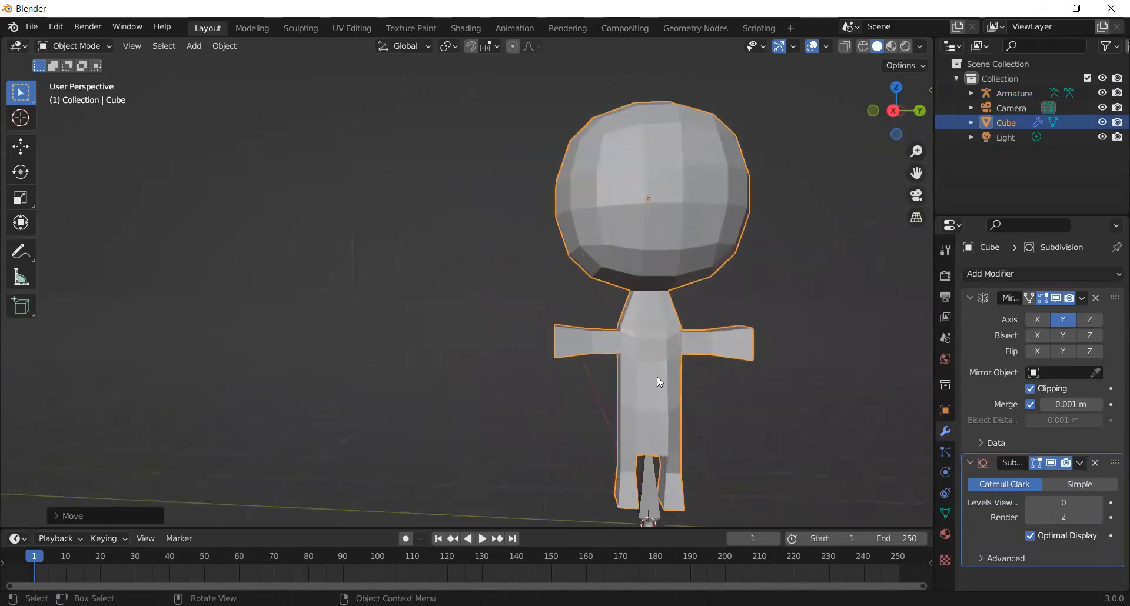
pyautogui.scroll(-2, 694, 383)
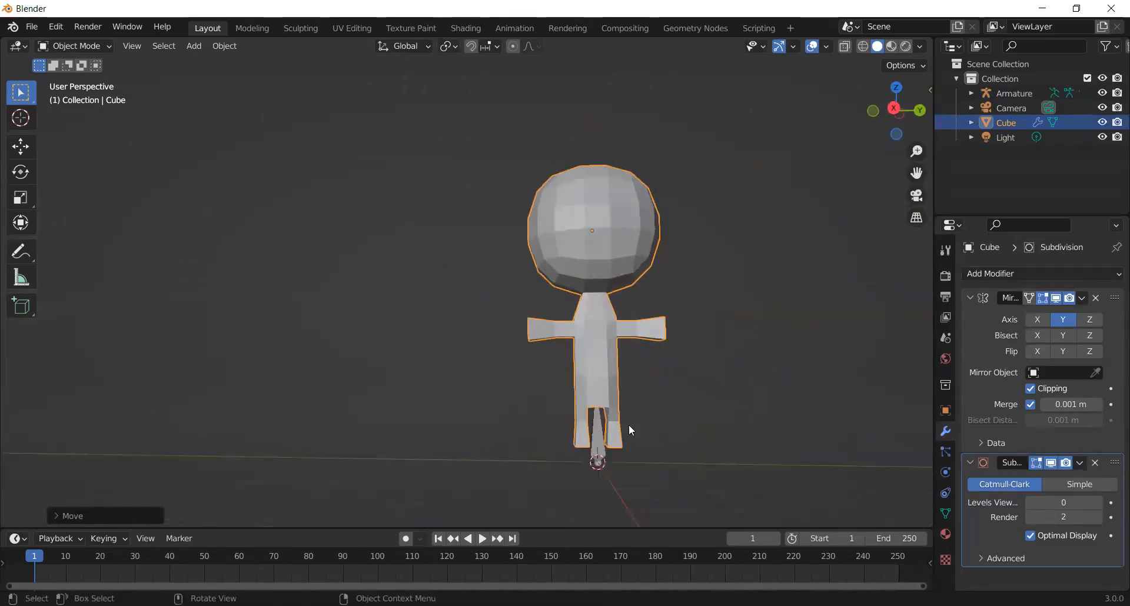
# Select the armature between the legs and scale it down uniformly to about 0.46
pyautogui.moveTo(618, 426); pyautogui.dragTo(603, 430, button='middle')
pyautogui.click(603, 430)
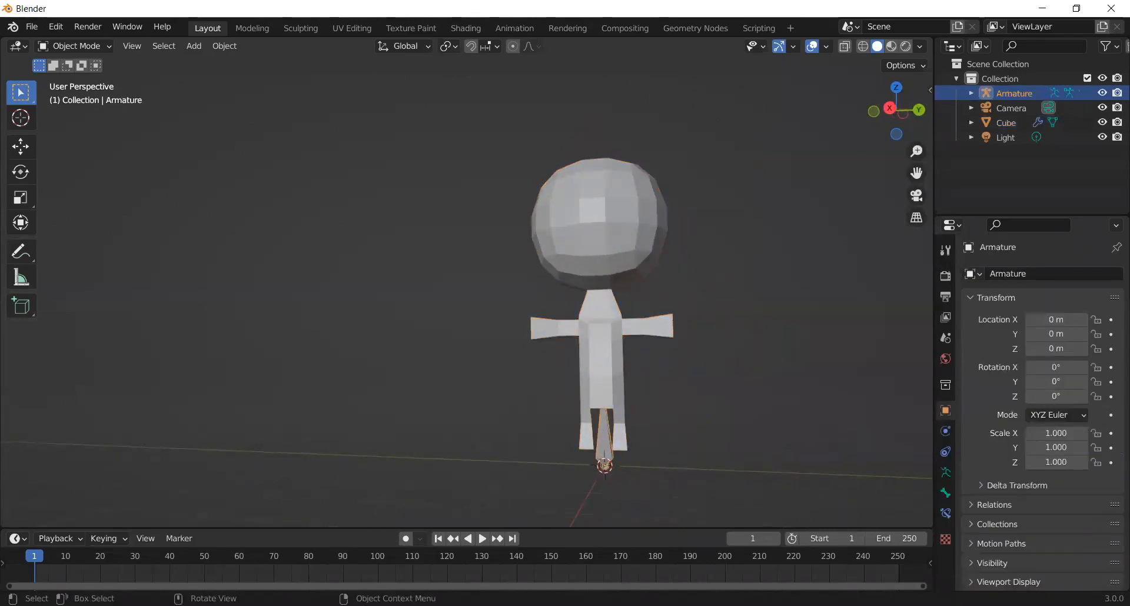
pyautogui.press('s')
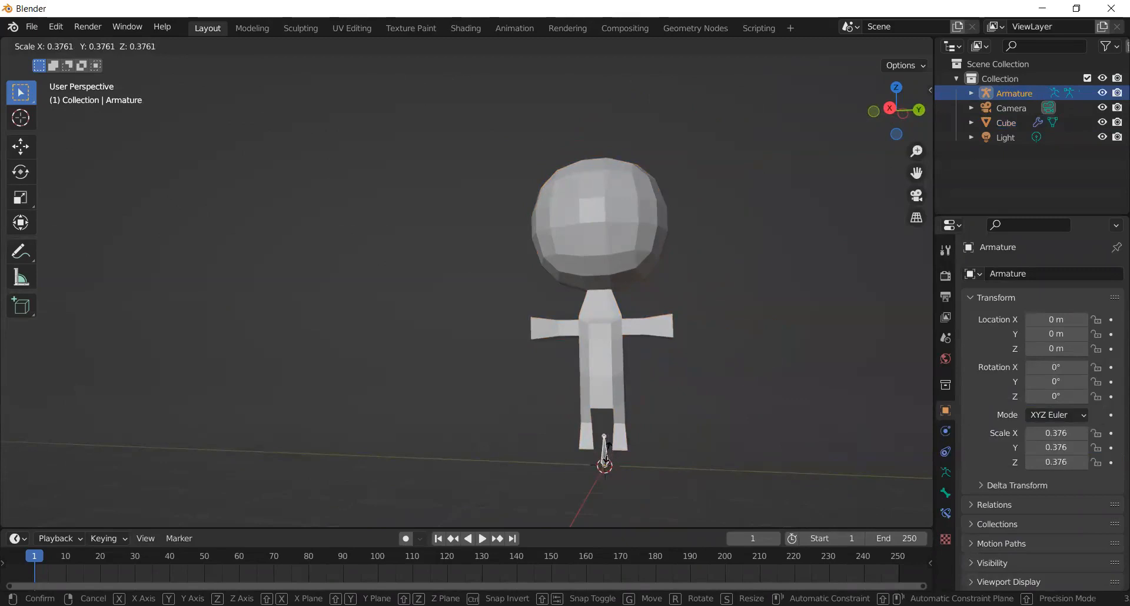
pyautogui.click(609, 453)
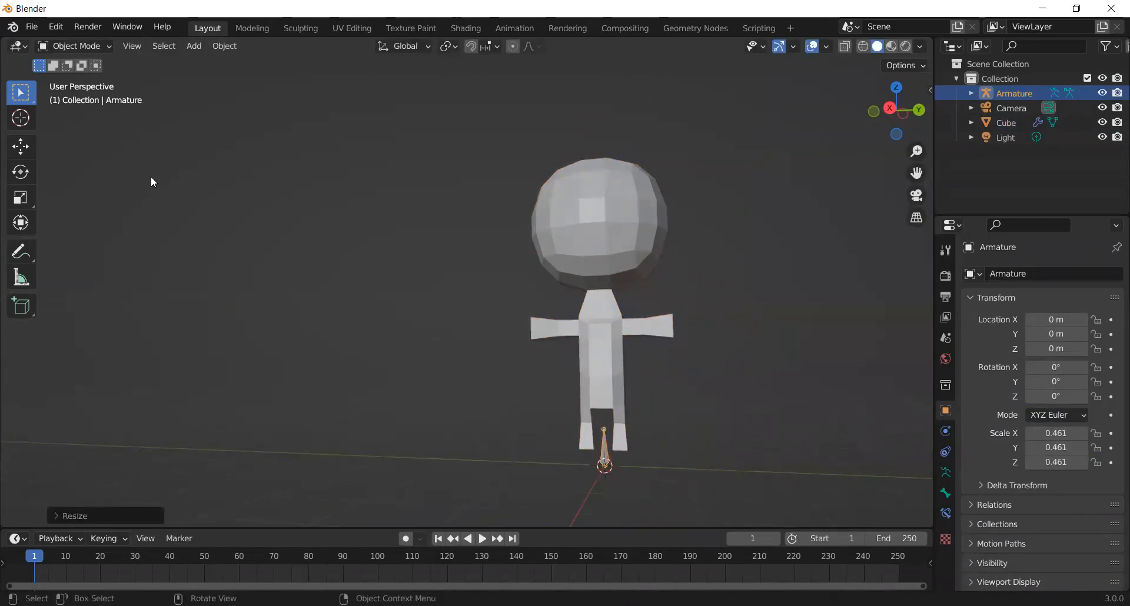
# Try moving the armature freely twice, clearing its location after each move
pyautogui.press('g')
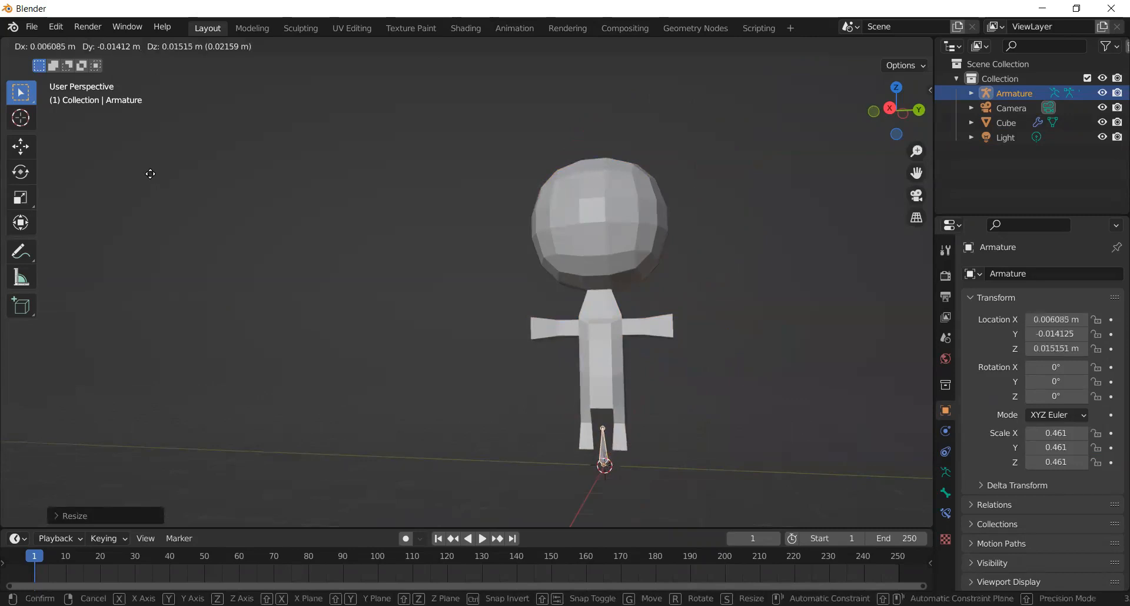
pyautogui.click(183, 205)
pyautogui.hotkey('alt', 'g')
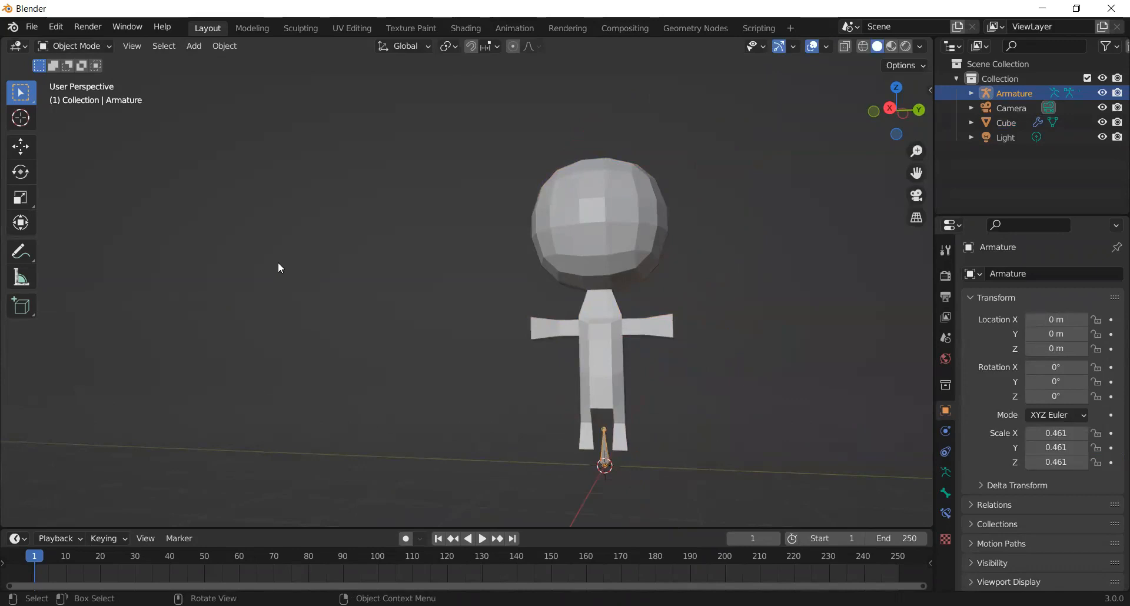
pyautogui.press('g')
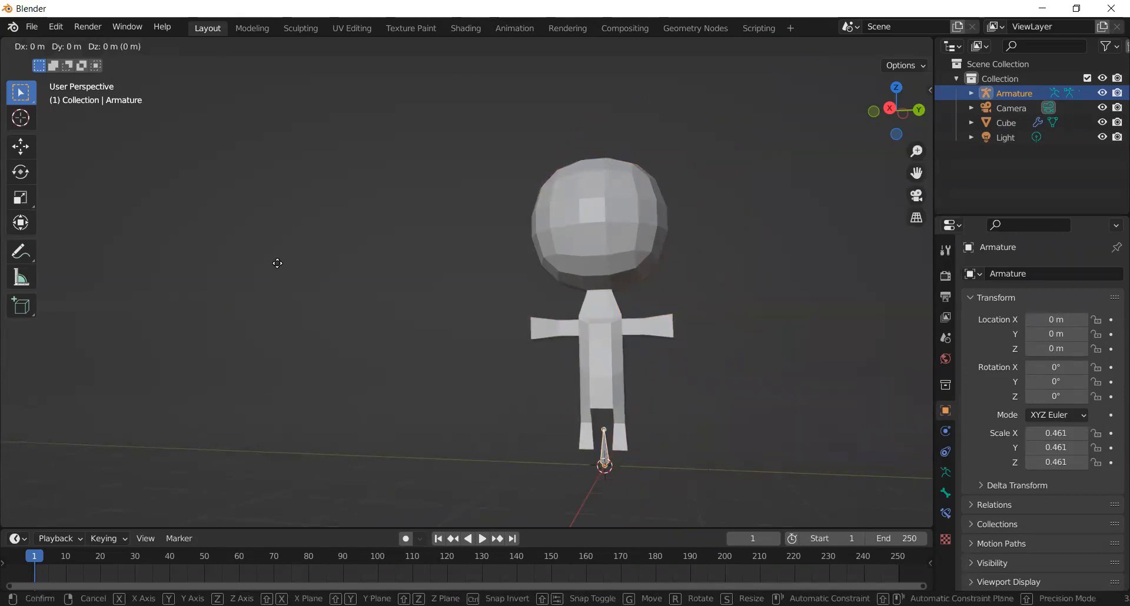
pyautogui.click(463, 320)
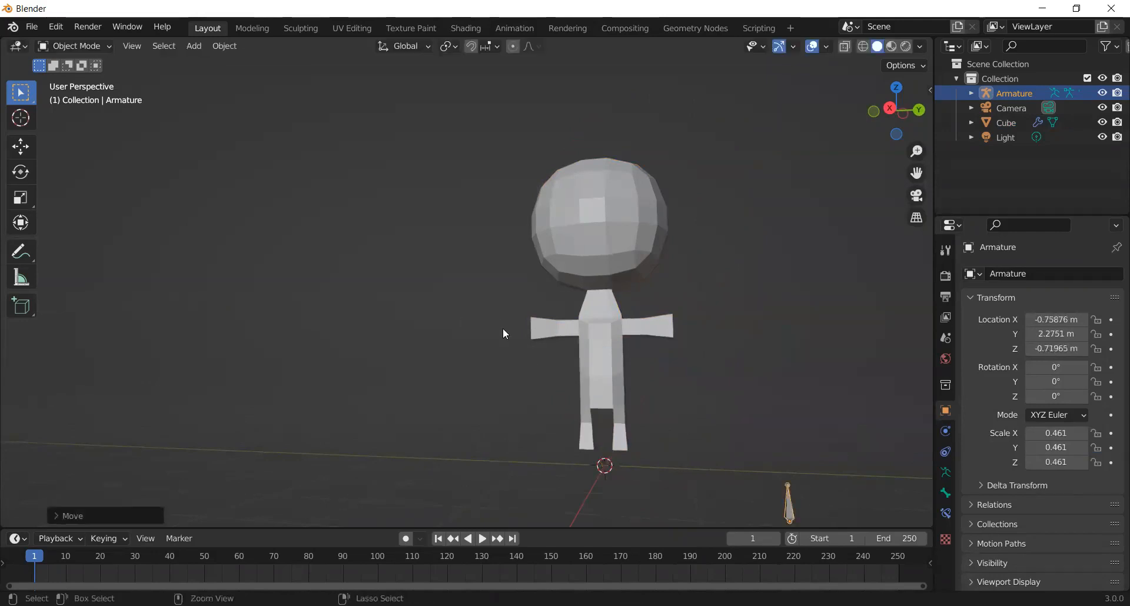
pyautogui.hotkey('alt', 'g')
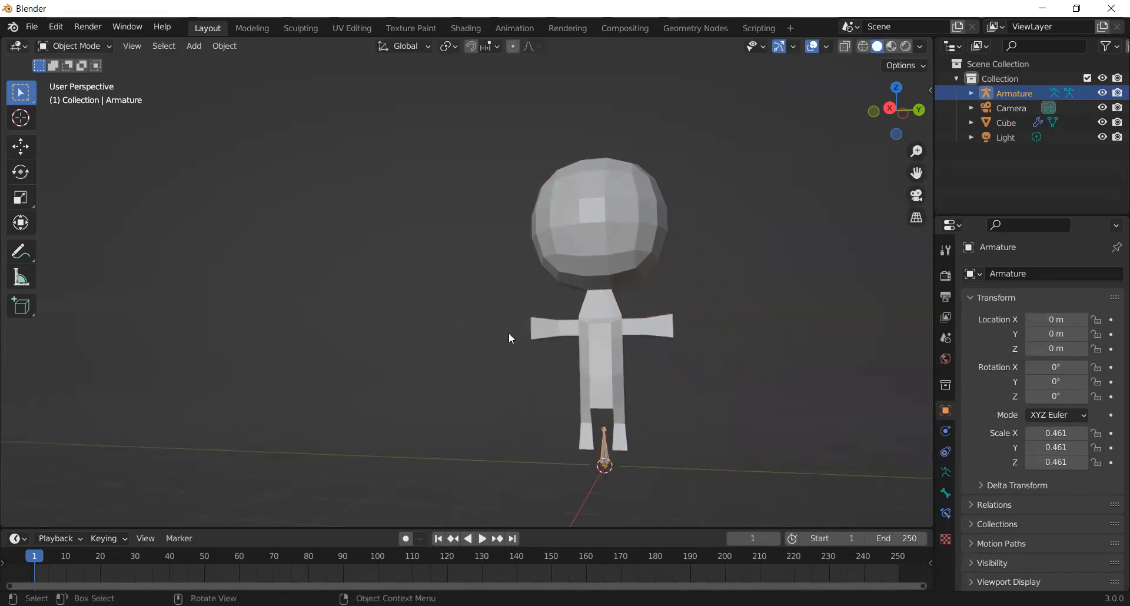
pyautogui.press('z')
pyautogui.click(768, 380)
# Raise the armature along Z by about 0.78 m so the bone starts at the base of the torso
pyautogui.press('g')
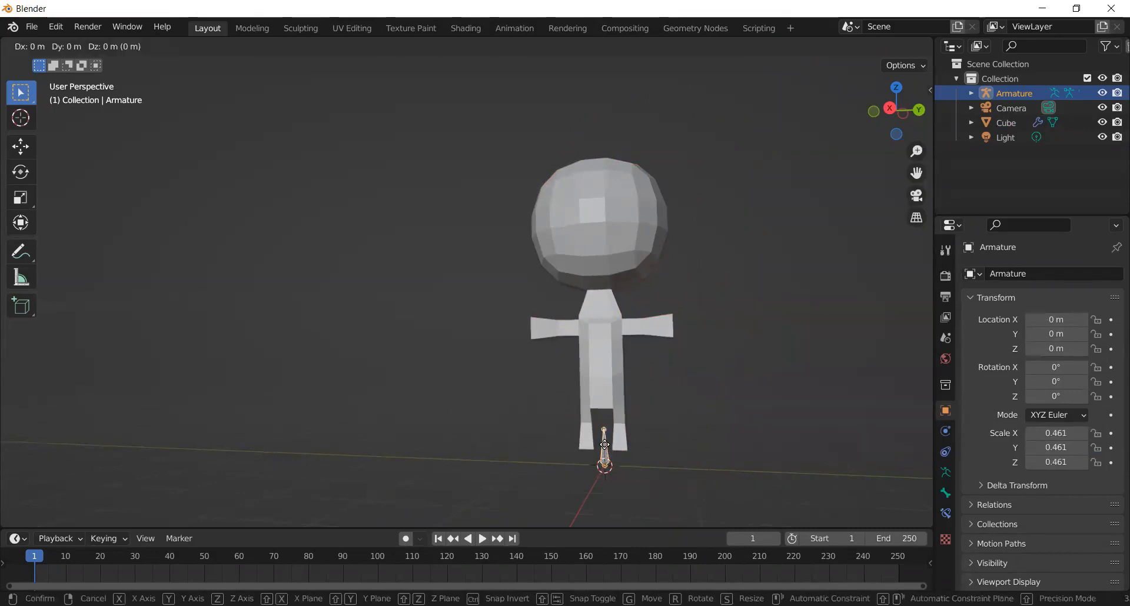
pyautogui.press('z')
pyautogui.click(608, 389)
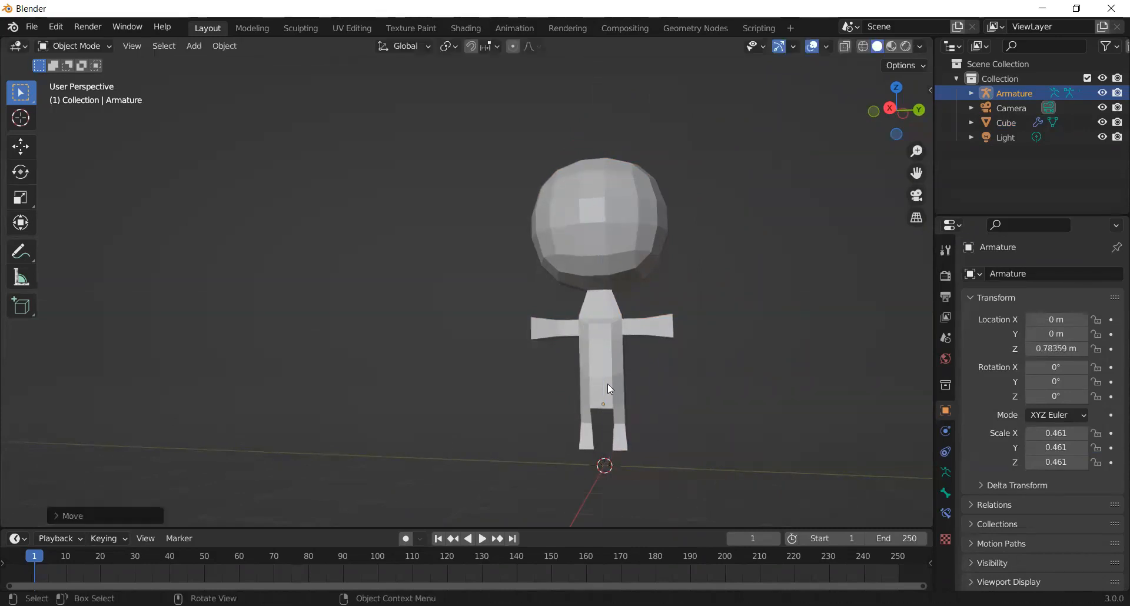
pyautogui.moveTo(679, 377); pyautogui.dragTo(691, 401, button='middle')
pyautogui.scroll(1, 630, 400)
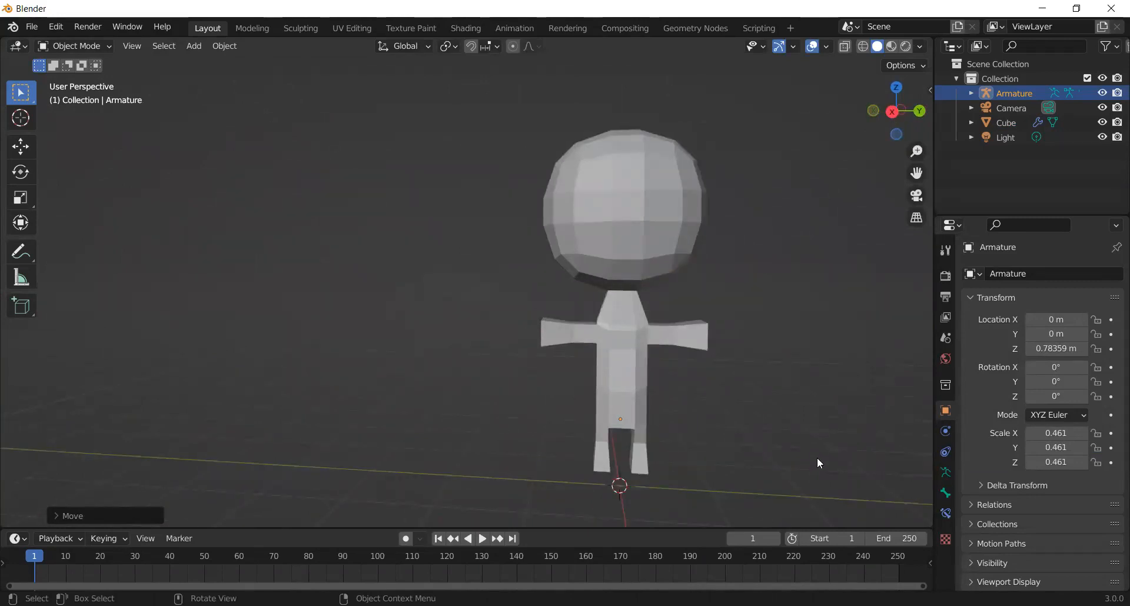
# Set the armature's viewport display to In Front so its bone shows through the figure mesh
pyautogui.click(946, 474)
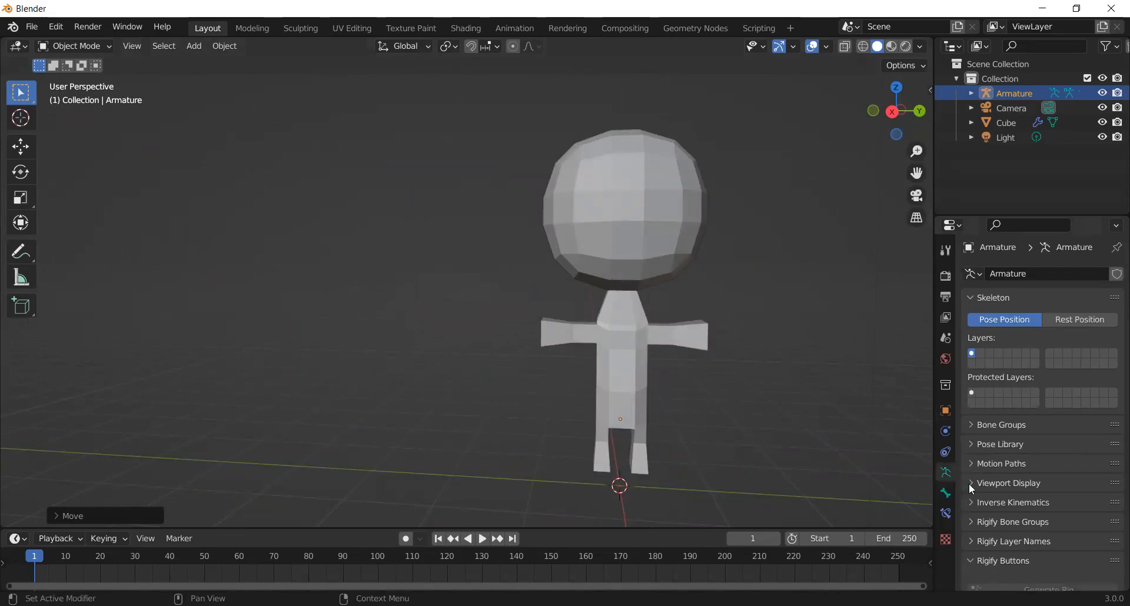
pyautogui.click(971, 483)
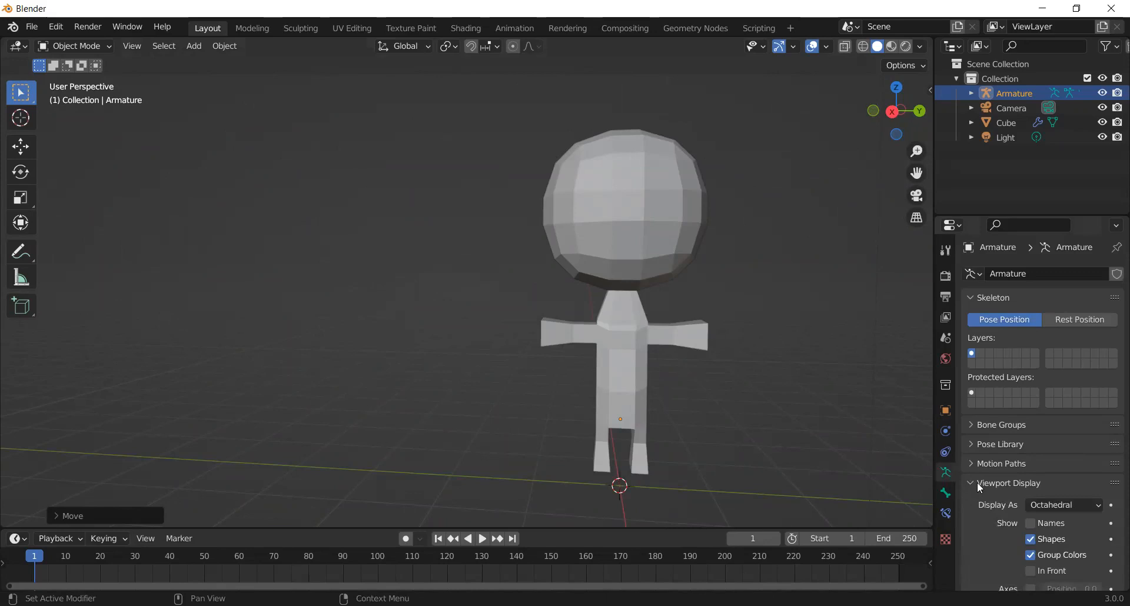
pyautogui.click(1031, 571)
pyautogui.moveTo(821, 391); pyautogui.dragTo(720, 393, button='middle')
pyautogui.scroll(3, 796, 405)
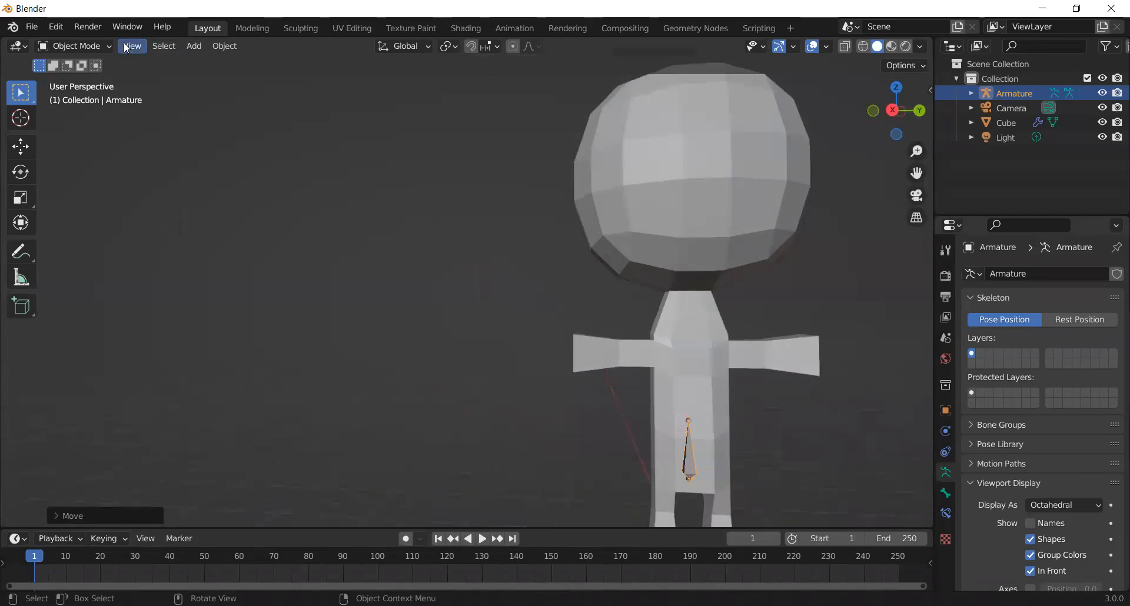
# In the right orthographic view, scale the armature down uniformly by a factor of about 0.82
pyautogui.click(127, 48)
pyautogui.moveTo(186, 195)
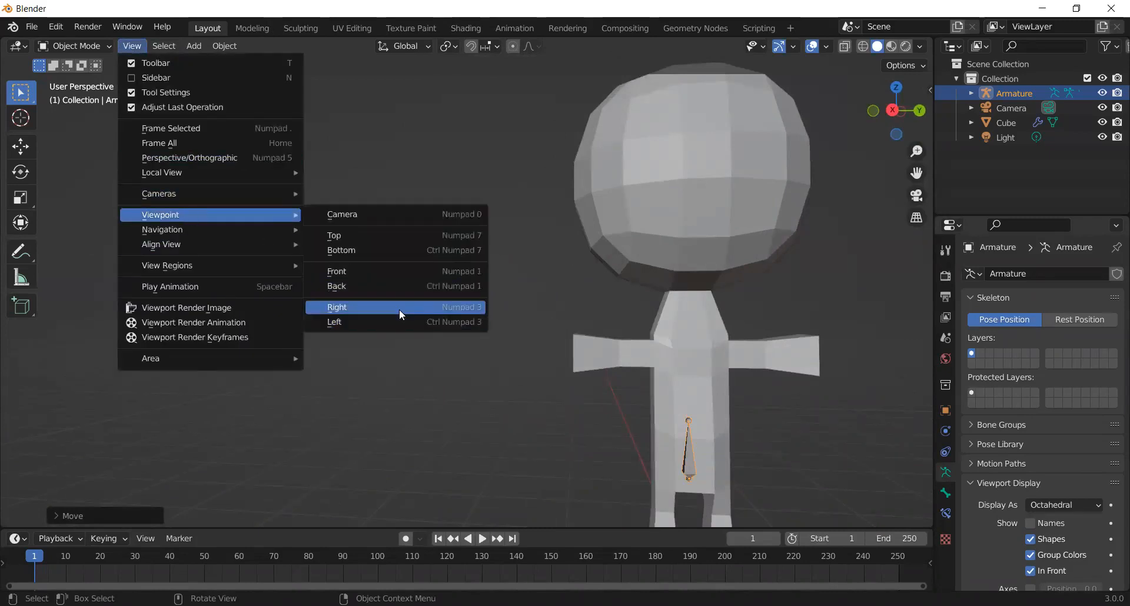
pyautogui.click(400, 310)
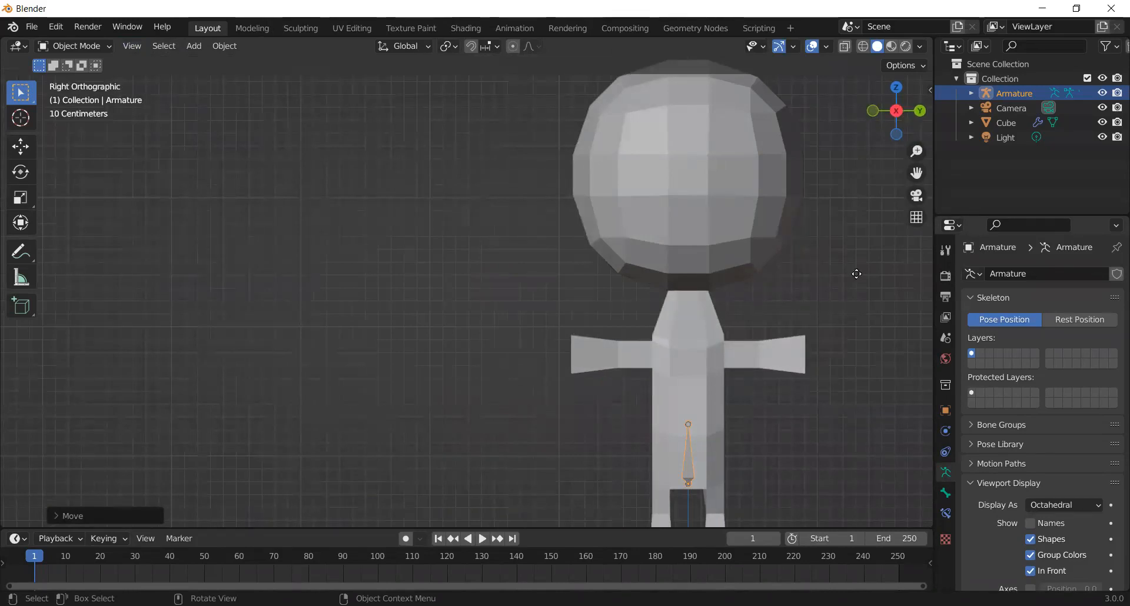
pyautogui.moveTo(917, 172); pyautogui.dragTo(851, 242)
pyautogui.scroll(-1, 851, 242)
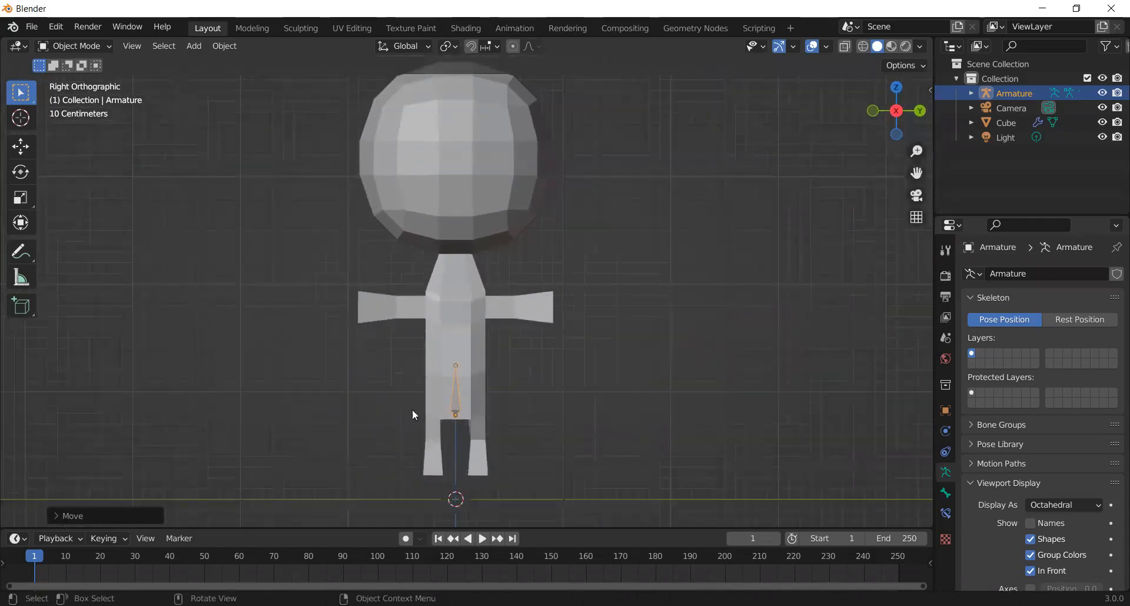
pyautogui.scroll(2, 495, 415)
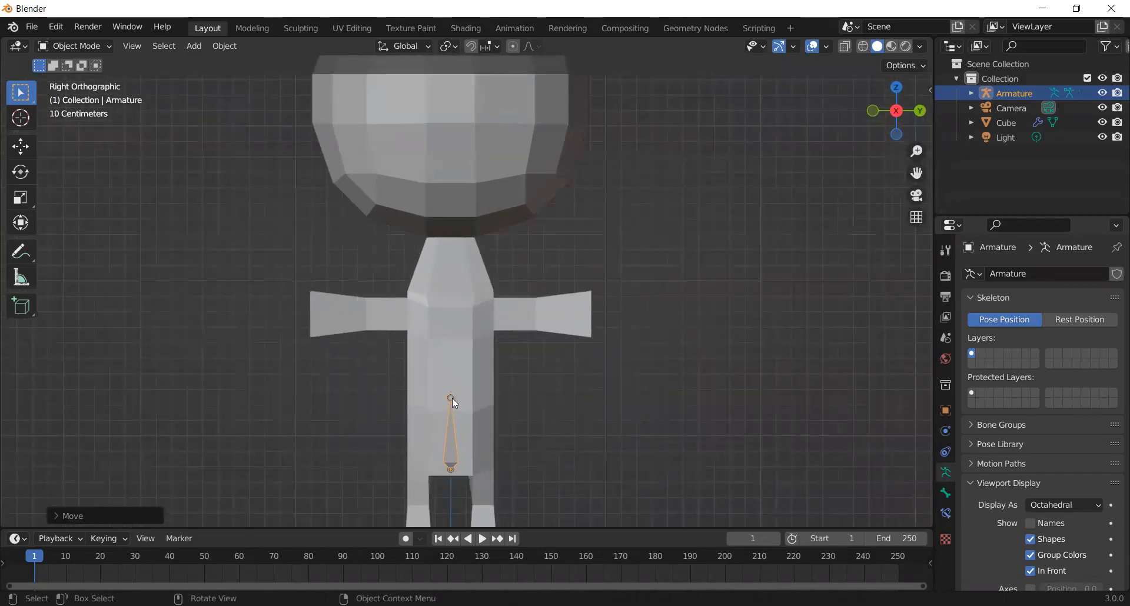
pyautogui.press('s')
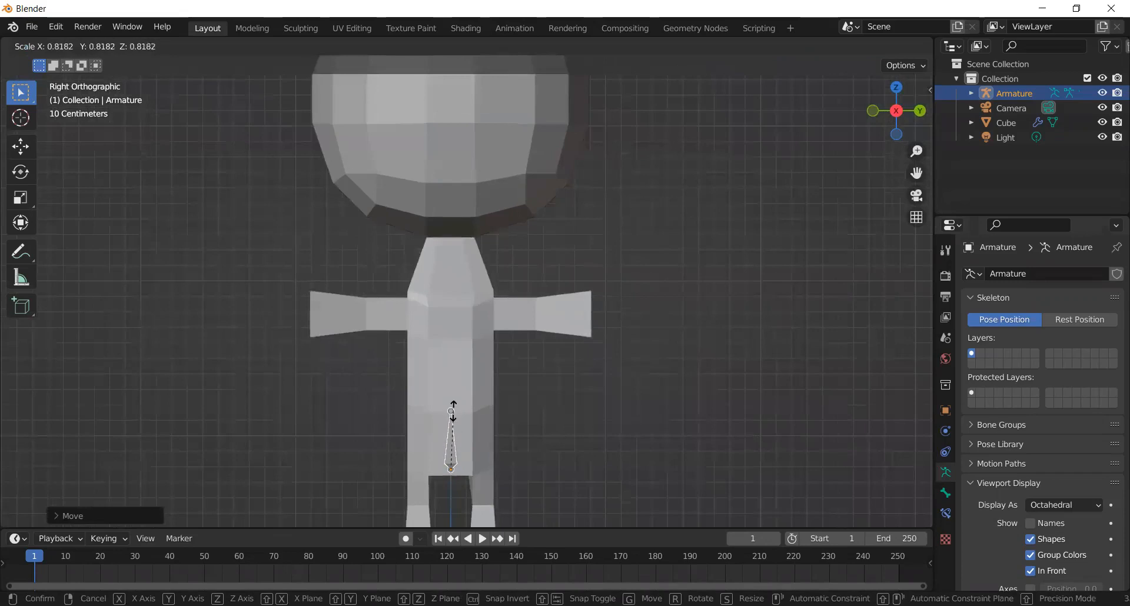
pyautogui.click(453, 412)
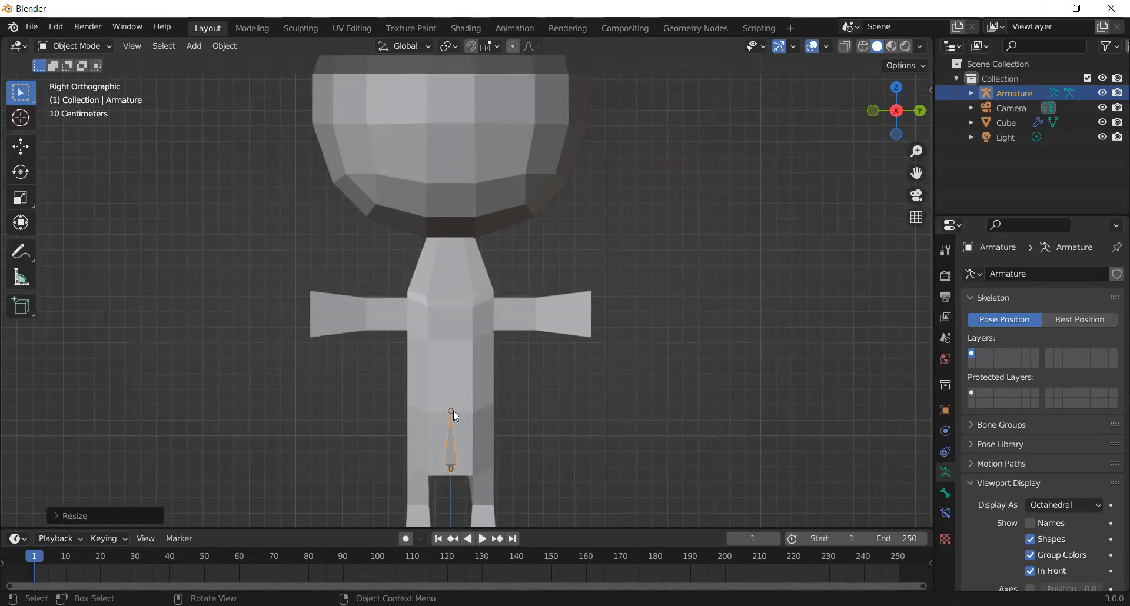
# In the armature's Edit Mode, extrude two connected bones upward from the torso bone's tip, about 0.41 m and 0.16 m long
pyautogui.click(450, 411)
pyautogui.keyDown('shift'); pyautogui.click(446, 472); pyautogui.keyUp('shift')
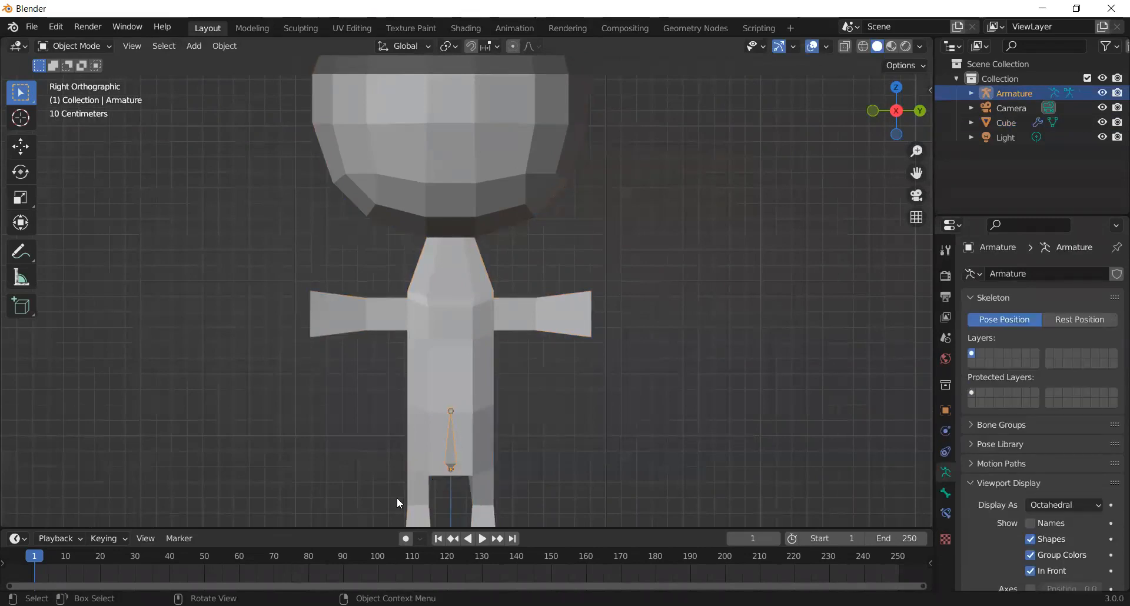
pyautogui.click(62, 47)
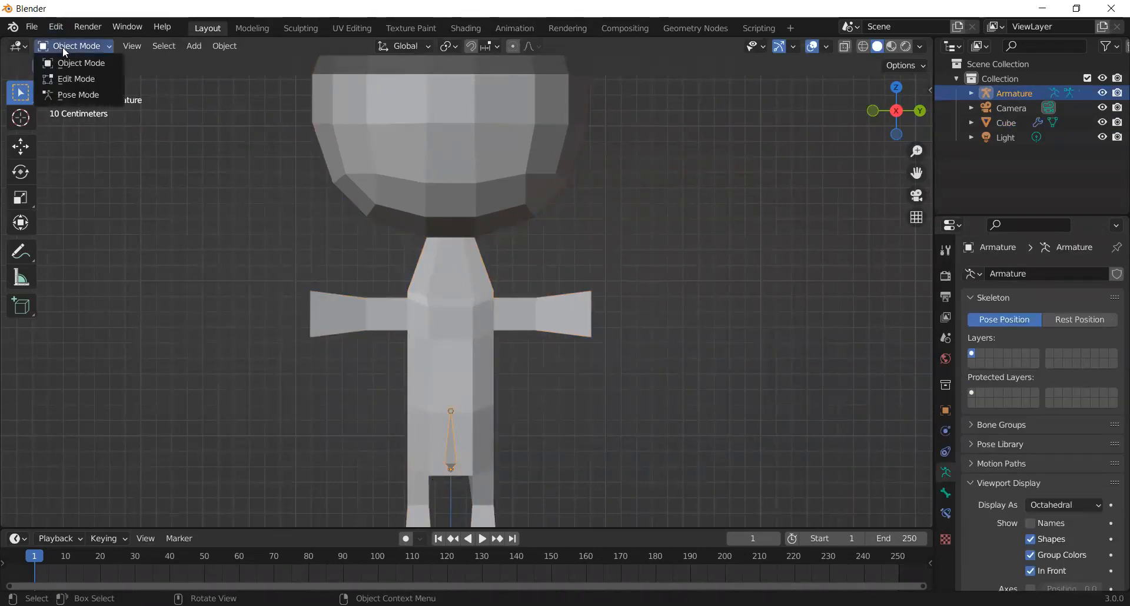
pyautogui.click(73, 79)
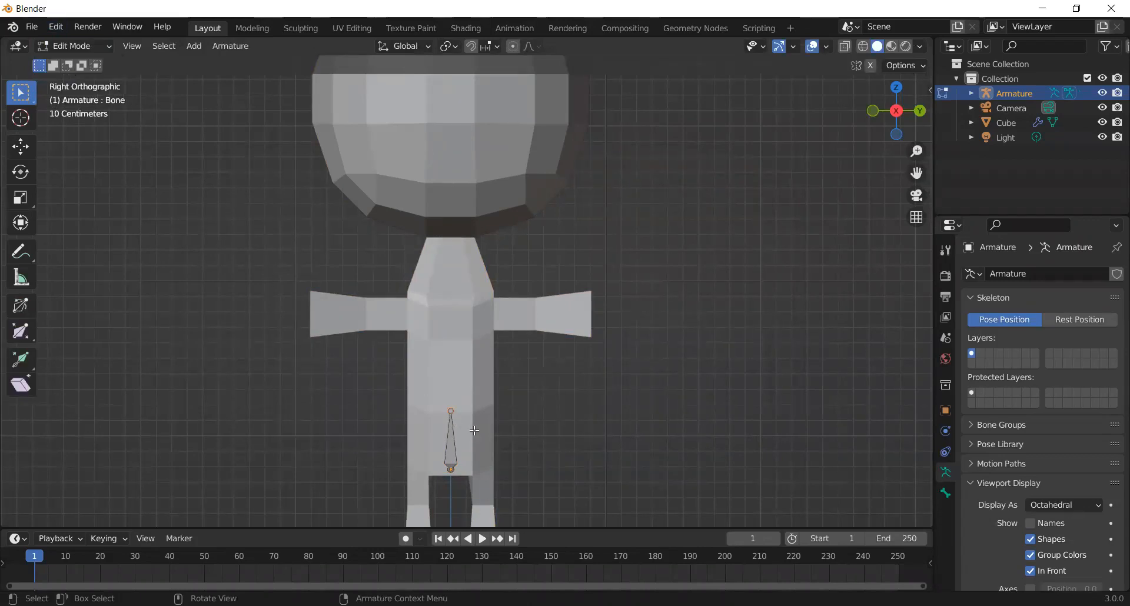
pyautogui.scroll(2, 466, 426)
pyautogui.scroll(1, 467, 425)
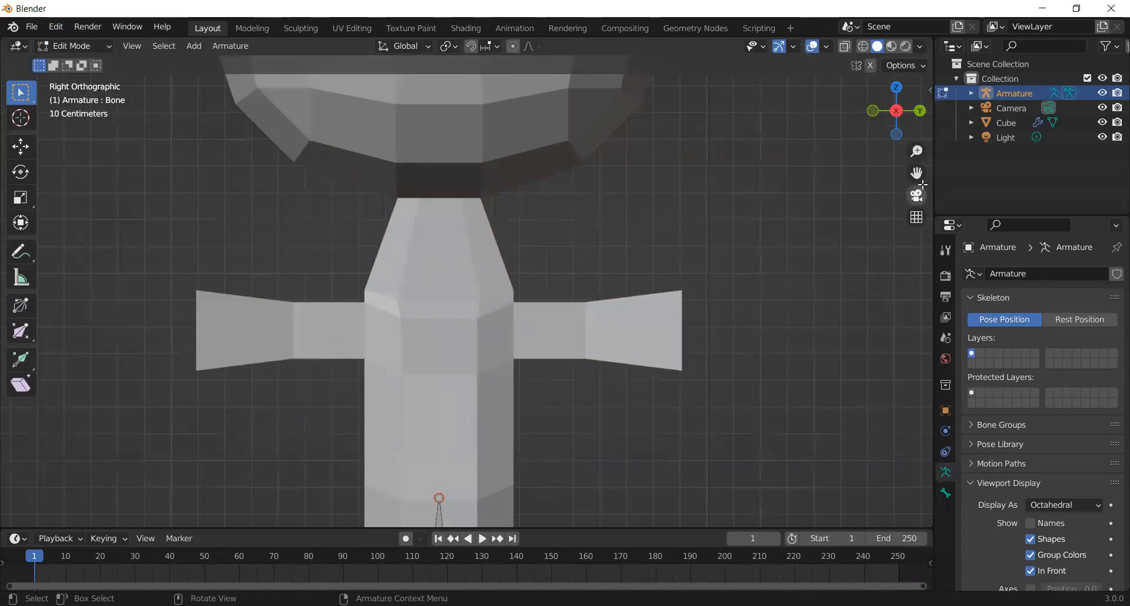
pyautogui.moveTo(917, 173); pyautogui.dragTo(901, 3)
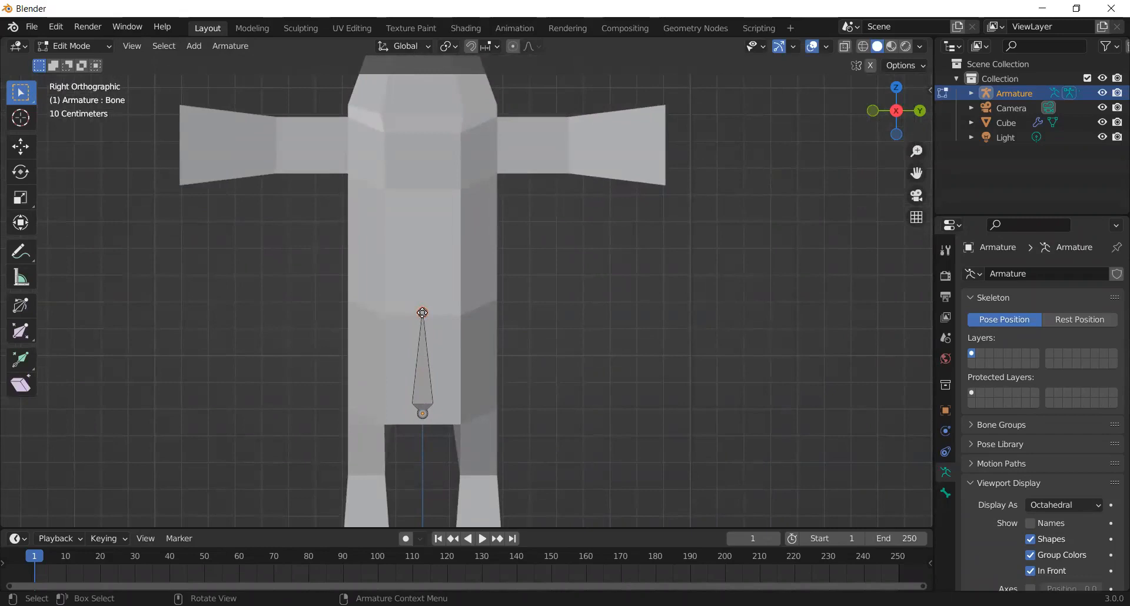
pyautogui.press('e')
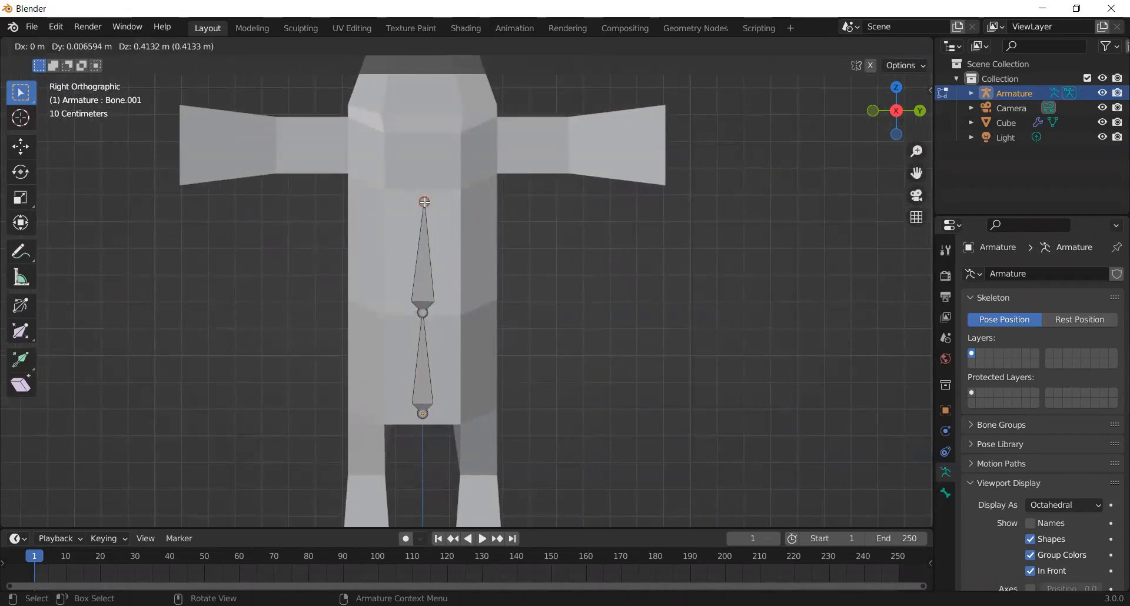
pyautogui.click(424, 202)
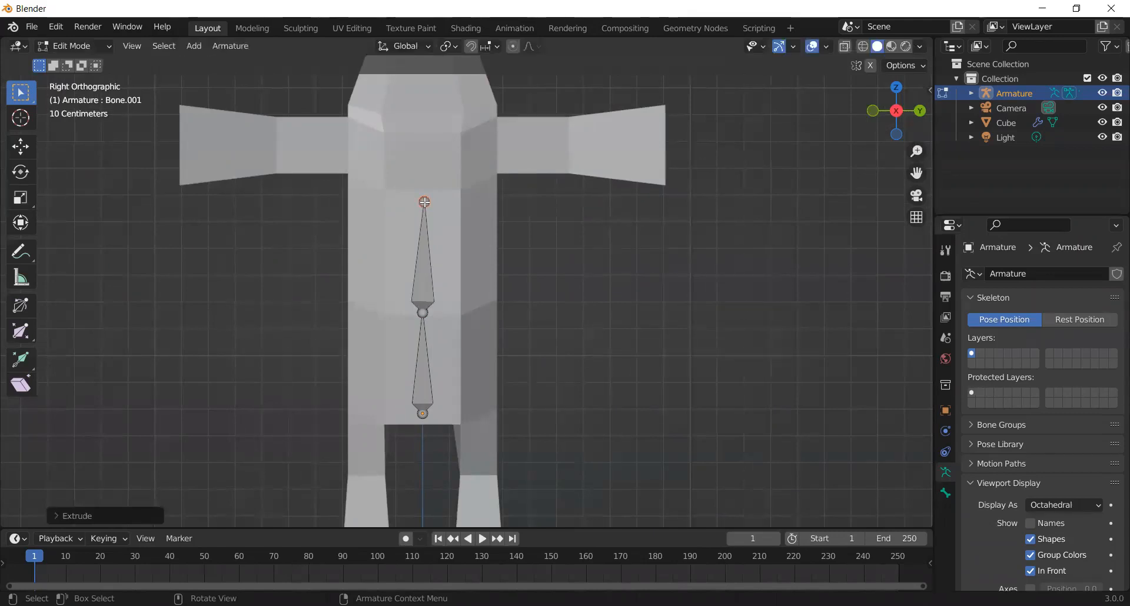
pyautogui.press('e')
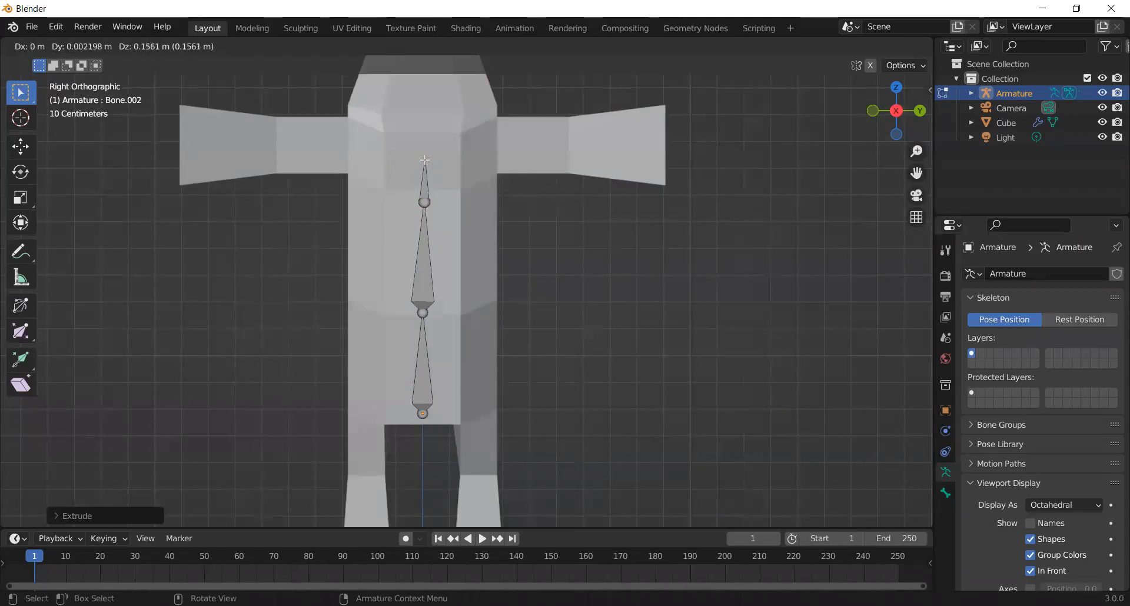
pyautogui.click(425, 160)
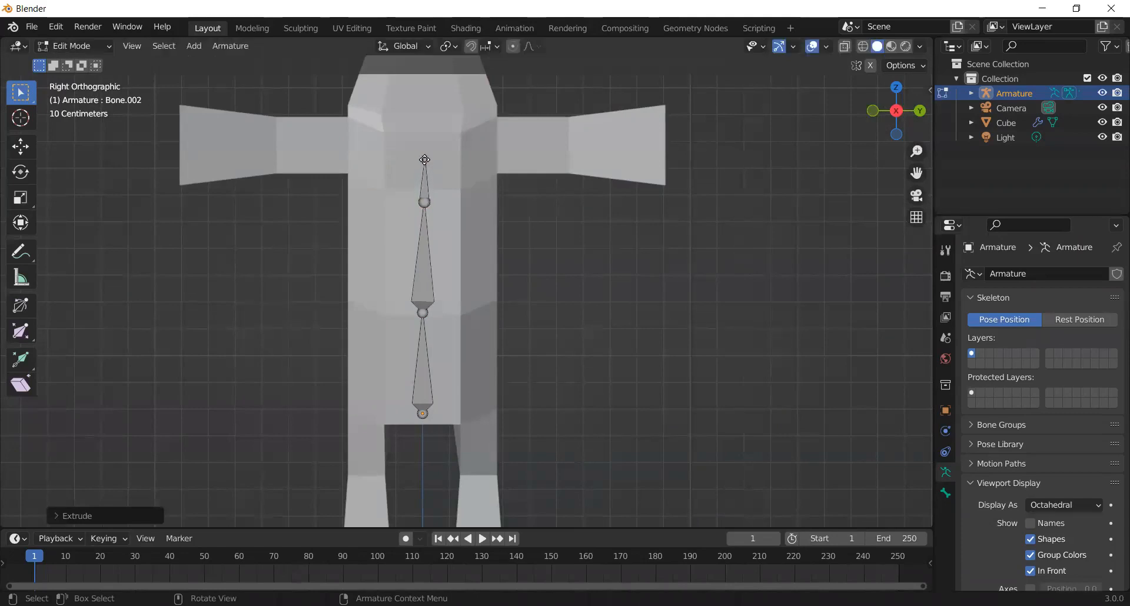
# Try extruding a bone about 0.36 m upward from the short chest bone's tip, and delete it
pyautogui.press('e')
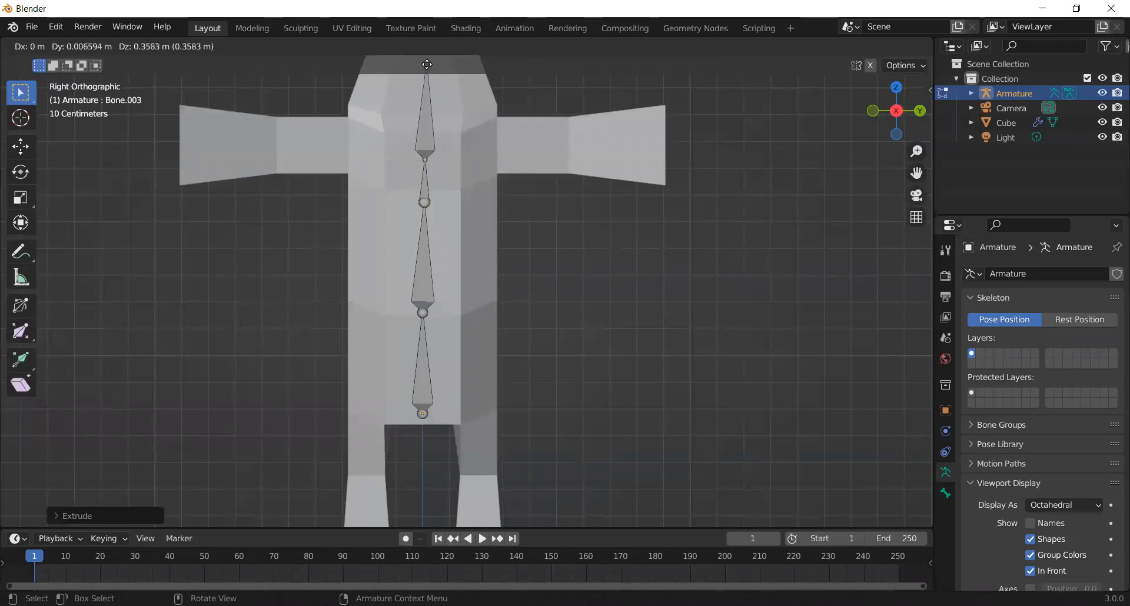
pyautogui.click(427, 64)
pyautogui.moveTo(917, 173); pyautogui.dragTo(938, 412)
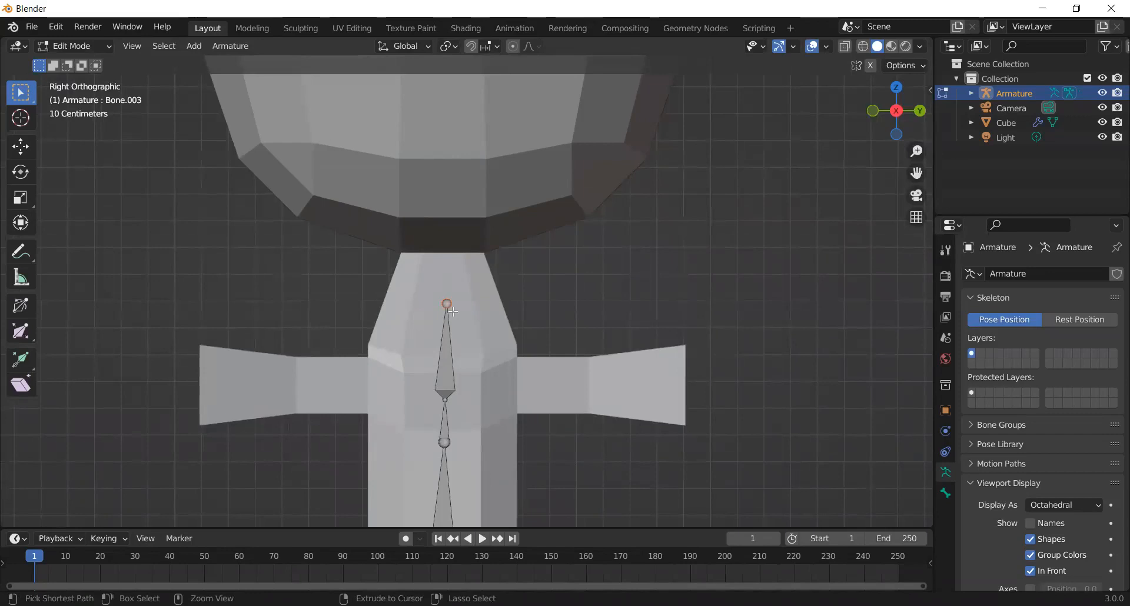
pyautogui.press('Delete')
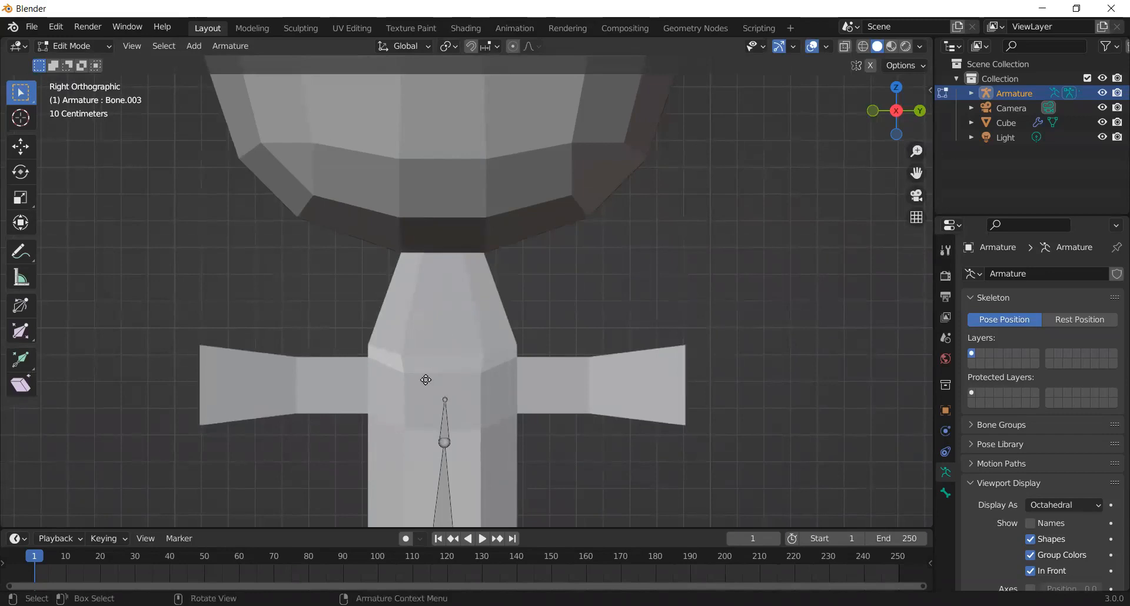
# Extrude a bone upward from the short chest bone's tip to just below the base of the head
pyautogui.press('e')
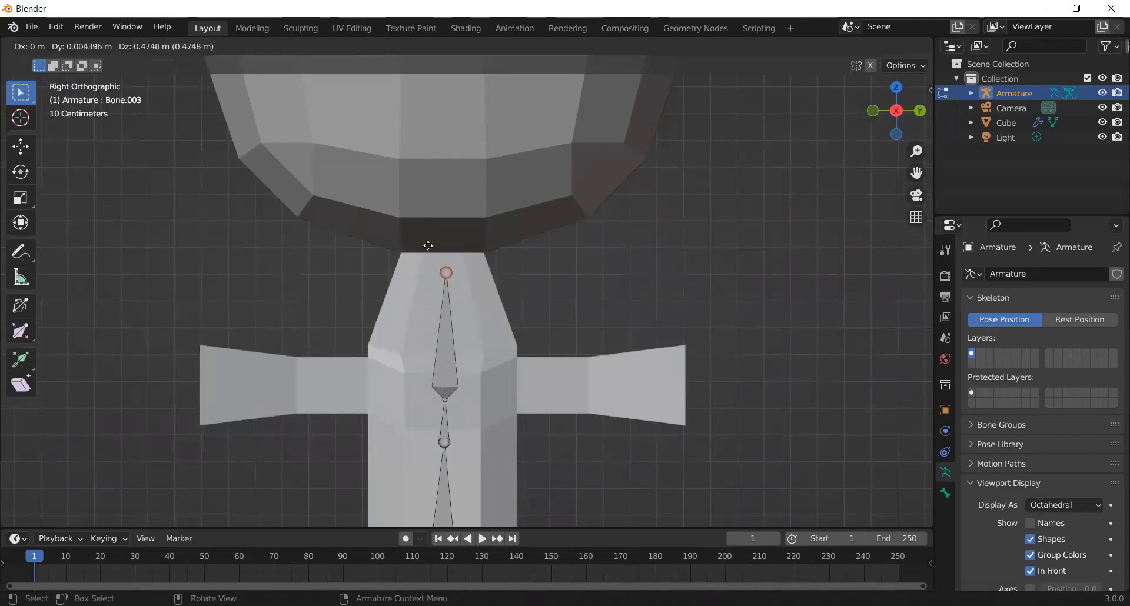
pyautogui.click(428, 238)
pyautogui.scroll(-1, 469, 286)
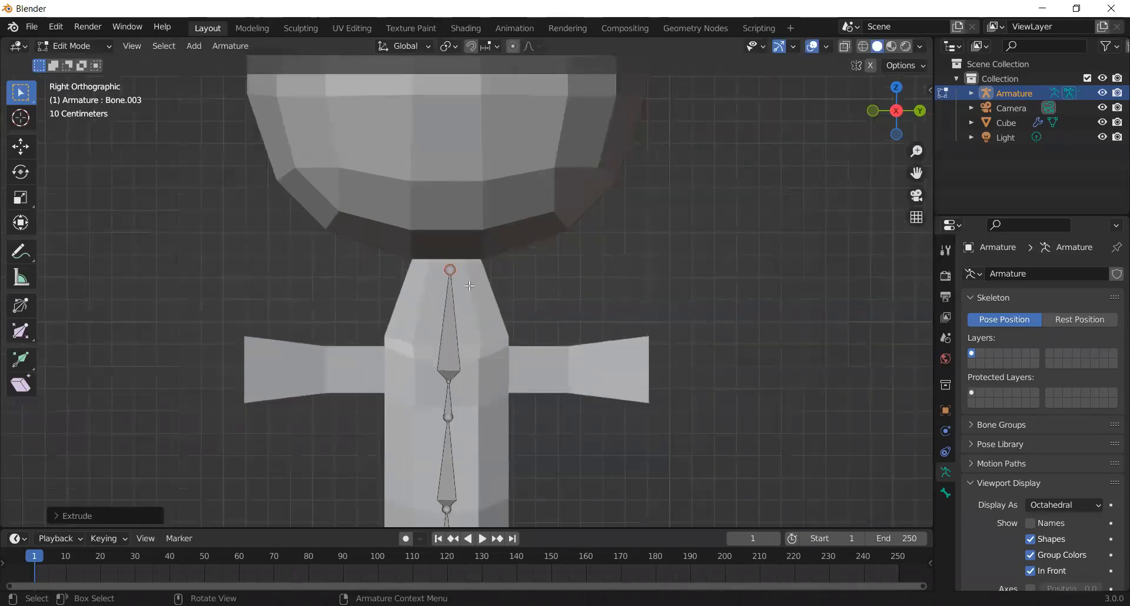
# Extrude a head bone about 1.02 m straight up from the tip of the neck bone into the head
pyautogui.scroll(-2, 469, 286)
pyautogui.scroll(-2, 469, 285)
pyautogui.press('e')
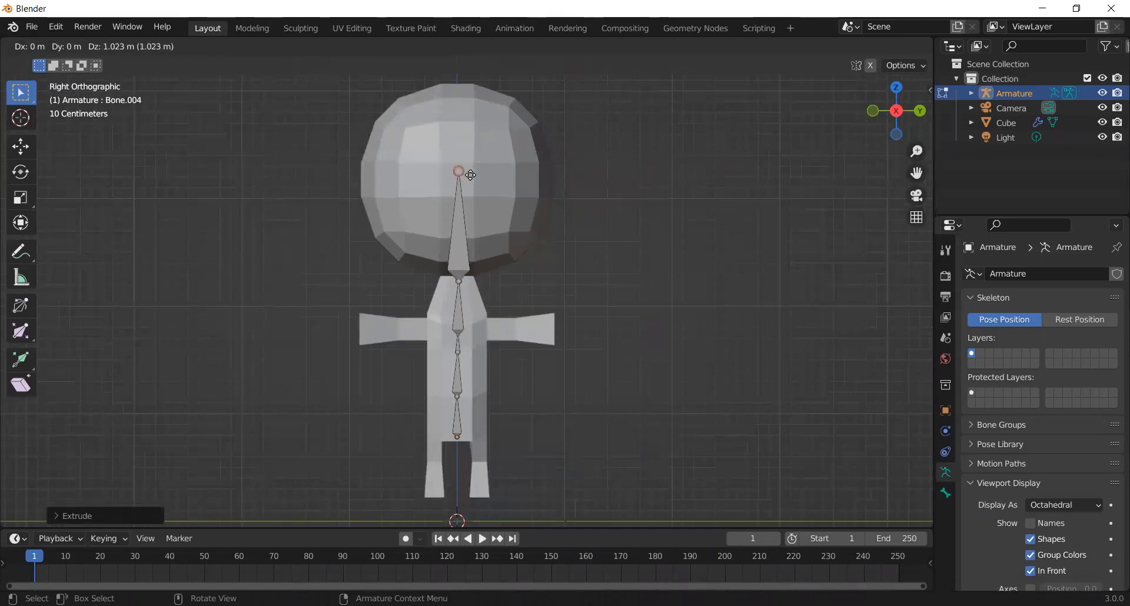
pyautogui.click(470, 175)
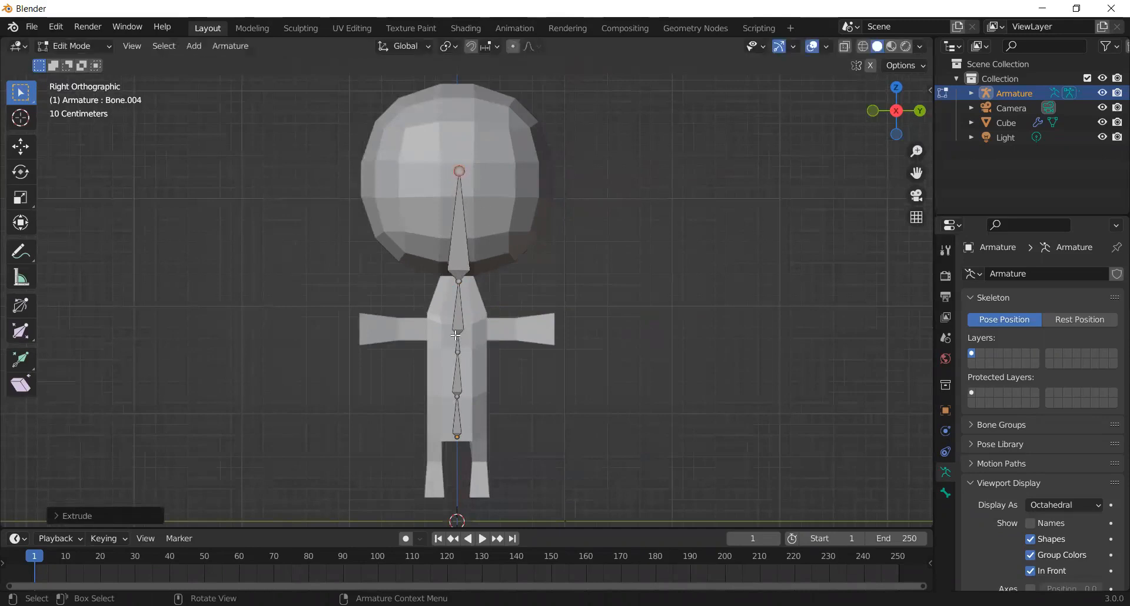
# Extrude an upper-arm bone and a forearm bone about 0.37 m long from the upper chest joint into the +Y arm
pyautogui.scroll(7, 455, 335)
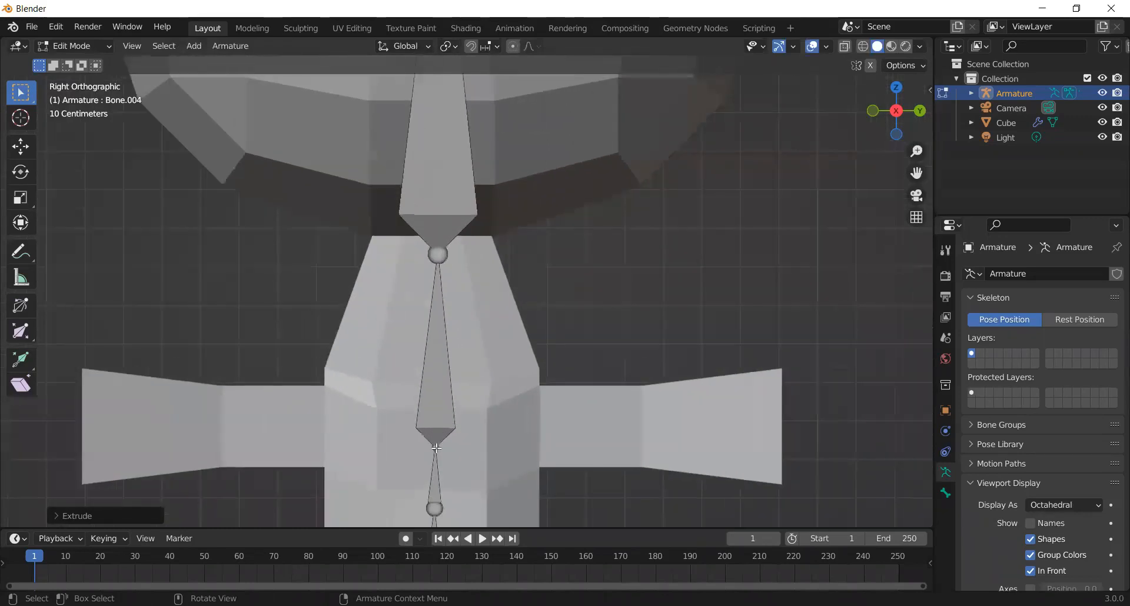
pyautogui.click(436, 448)
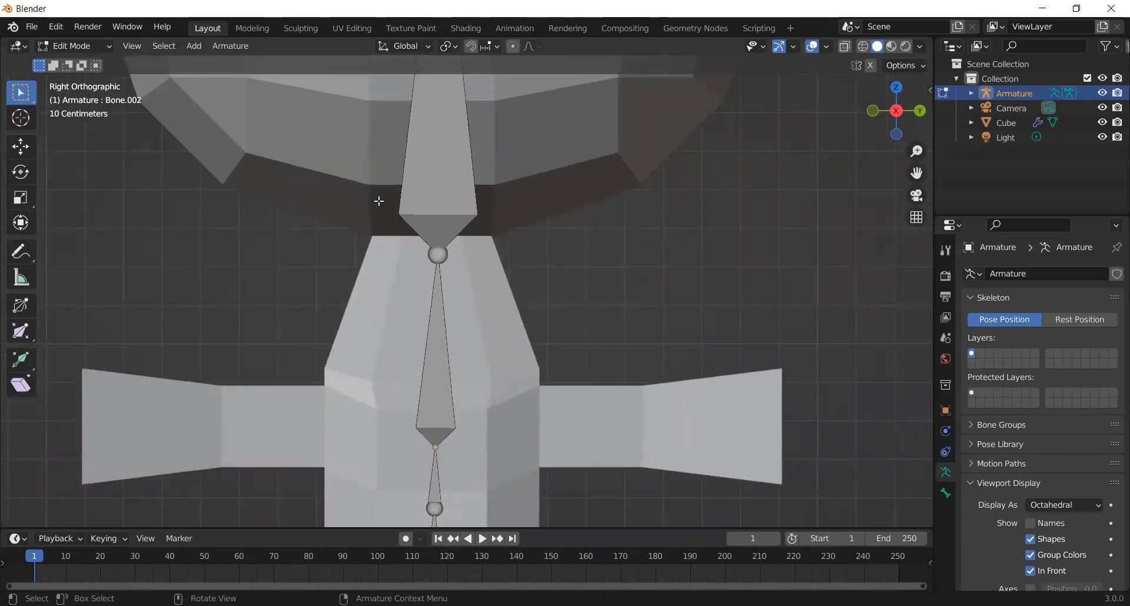
pyautogui.press('e')
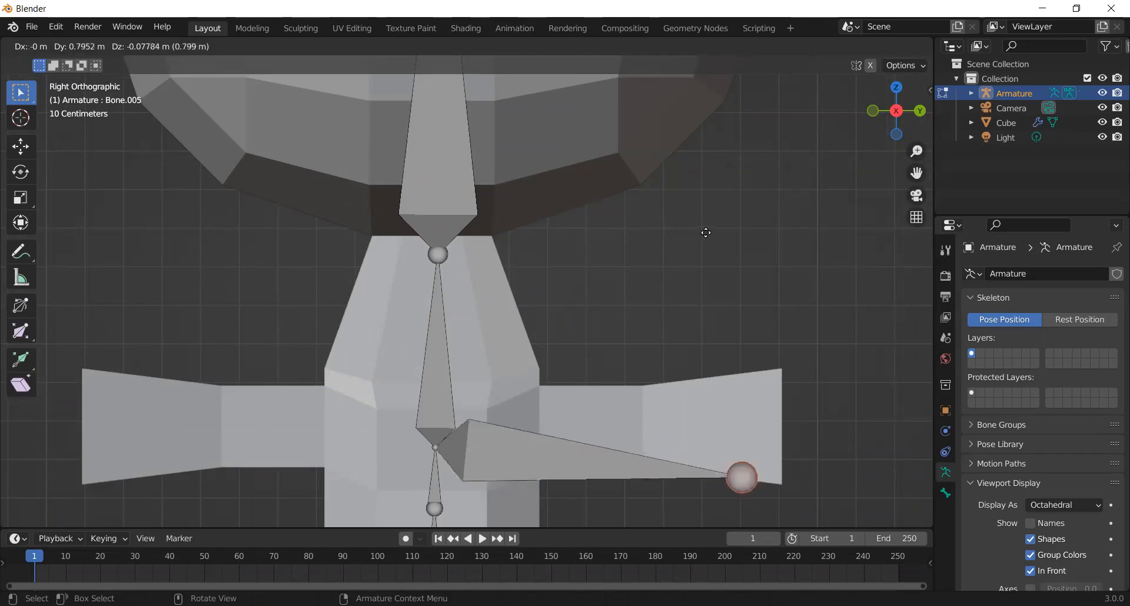
pyautogui.click(539, 186)
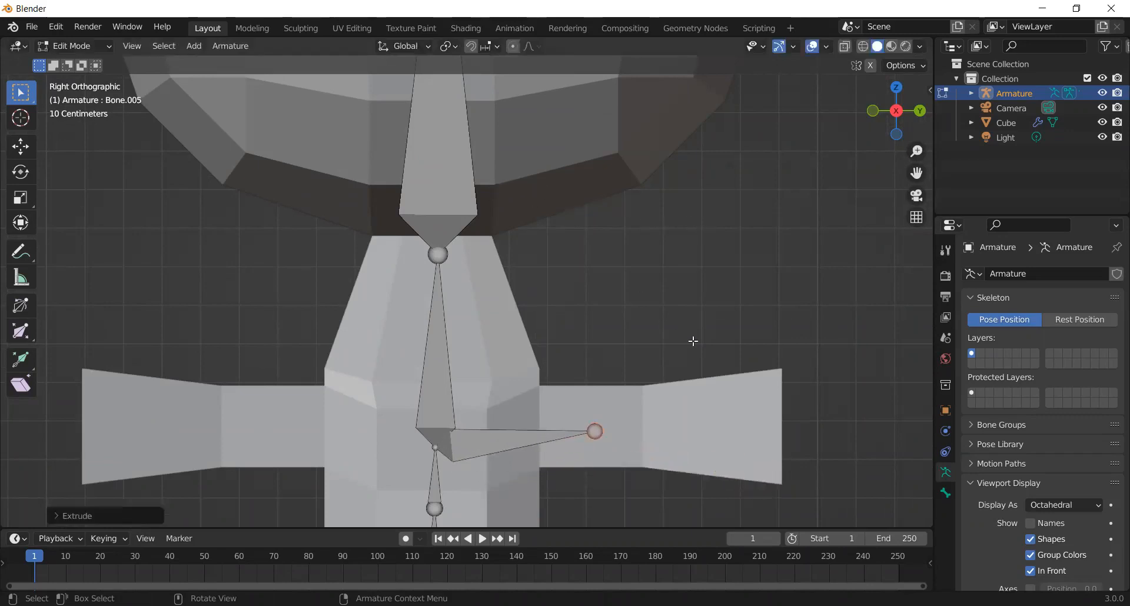
pyautogui.press('e')
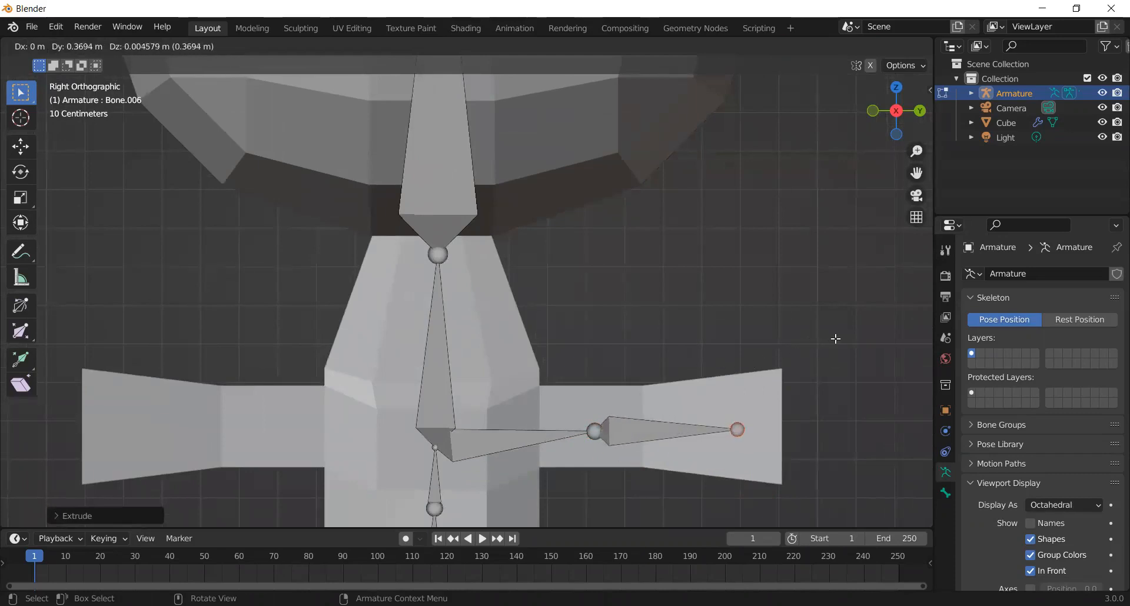
pyautogui.click(836, 339)
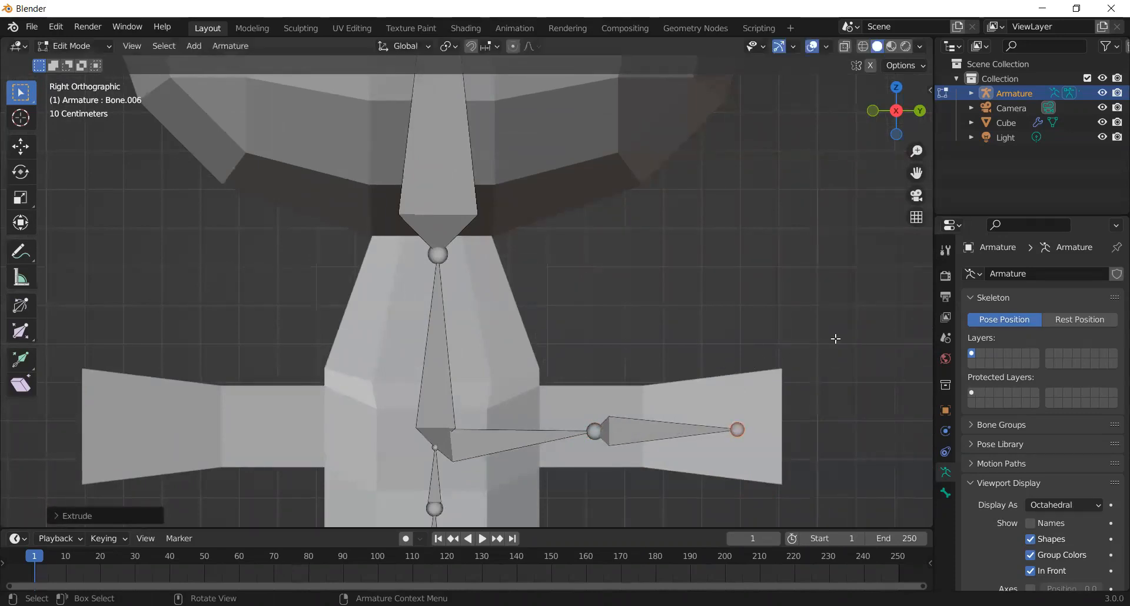
# Extrude an upper-arm bone about 0.42 m and a forearm bone about 0.37 m from the upper chest joint into the -Y arm
pyautogui.click(436, 447)
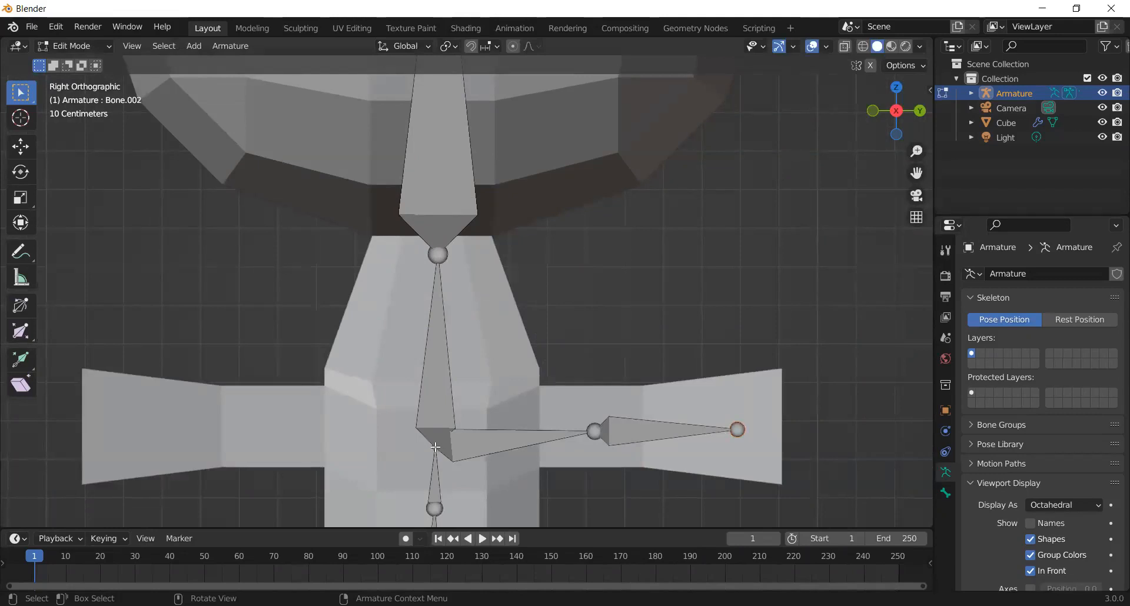
pyautogui.press('e')
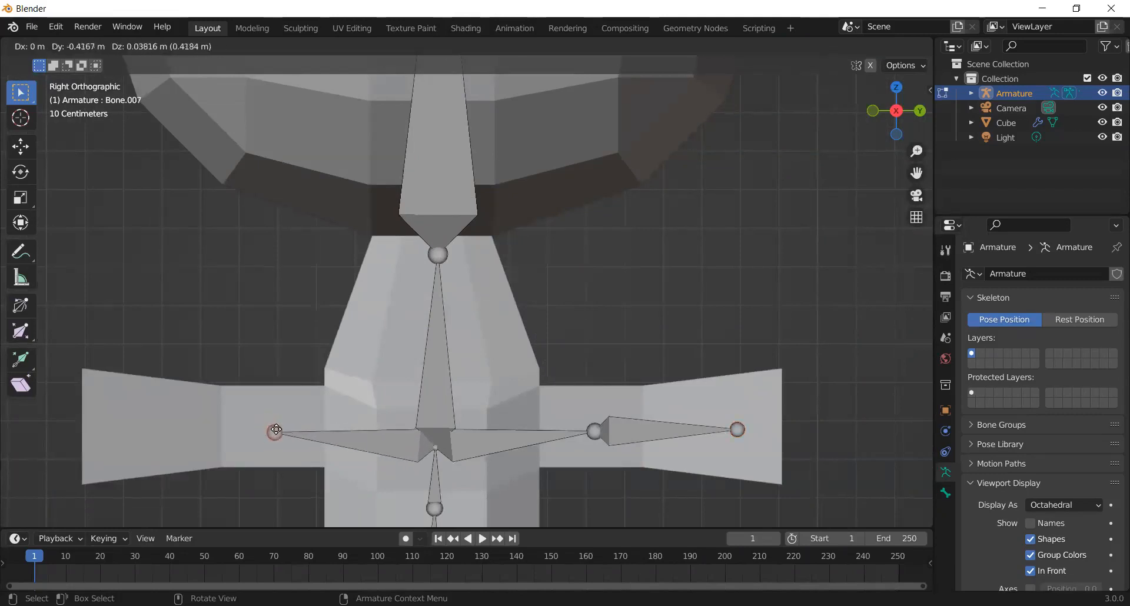
pyautogui.click(276, 430)
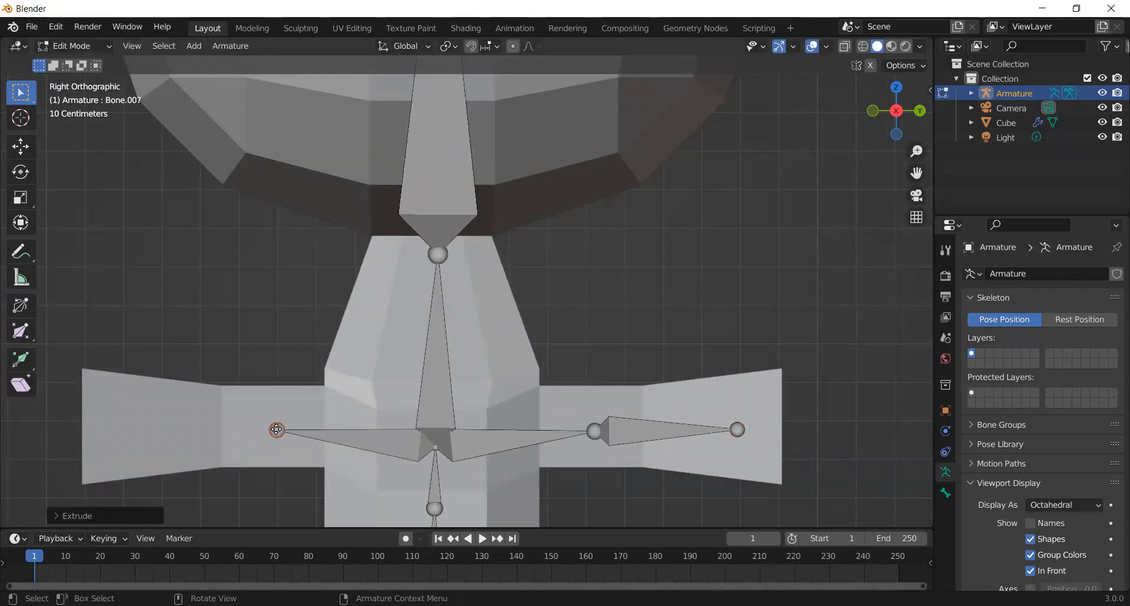
pyautogui.press('e')
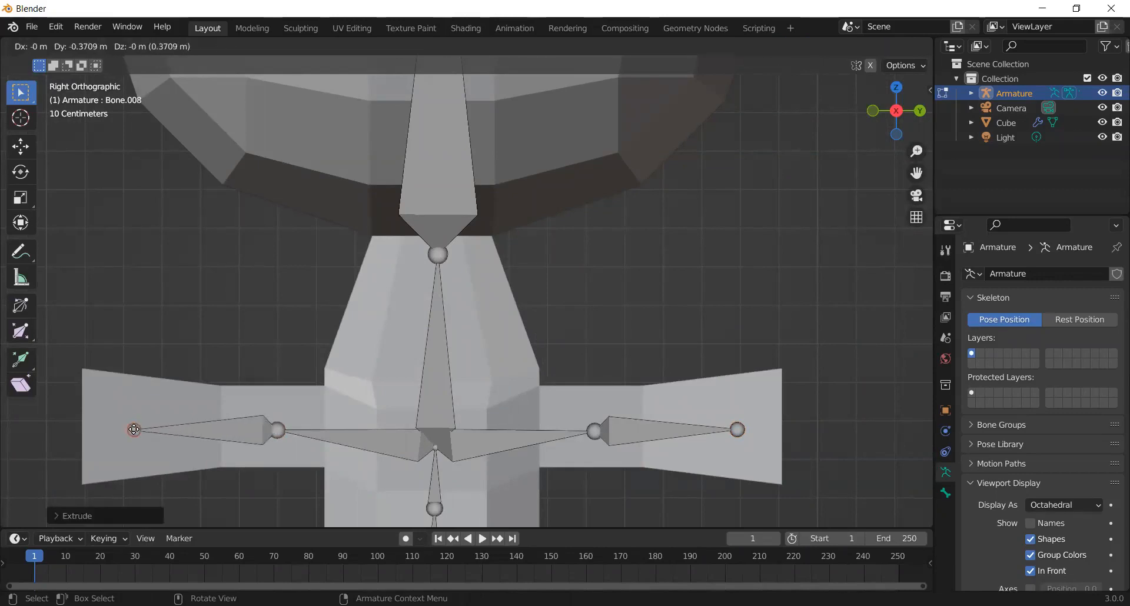
pyautogui.click(134, 430)
# Extrude a short hip bone from the base of the spine towards the top of the -Y leg
pyautogui.scroll(-5, 497, 445)
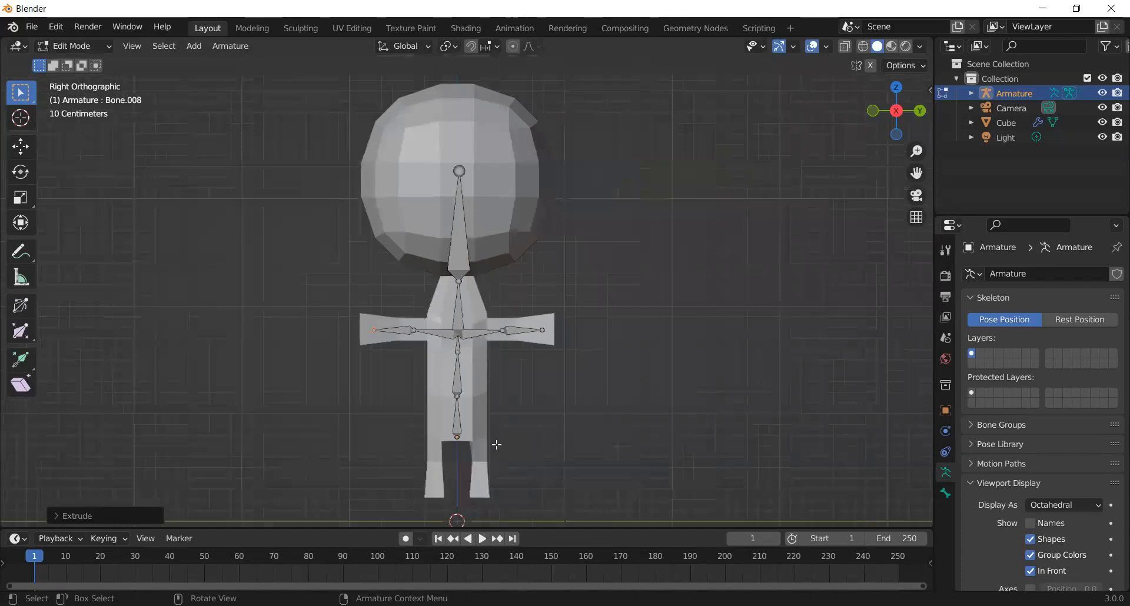
pyautogui.scroll(3, 464, 236)
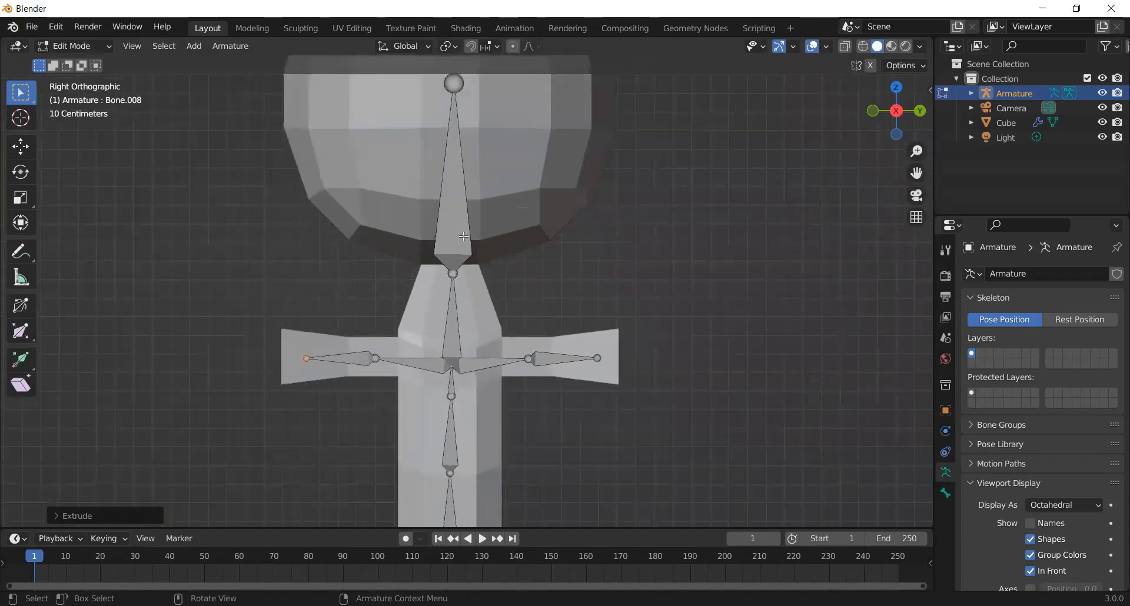
pyautogui.scroll(-4, 468, 396)
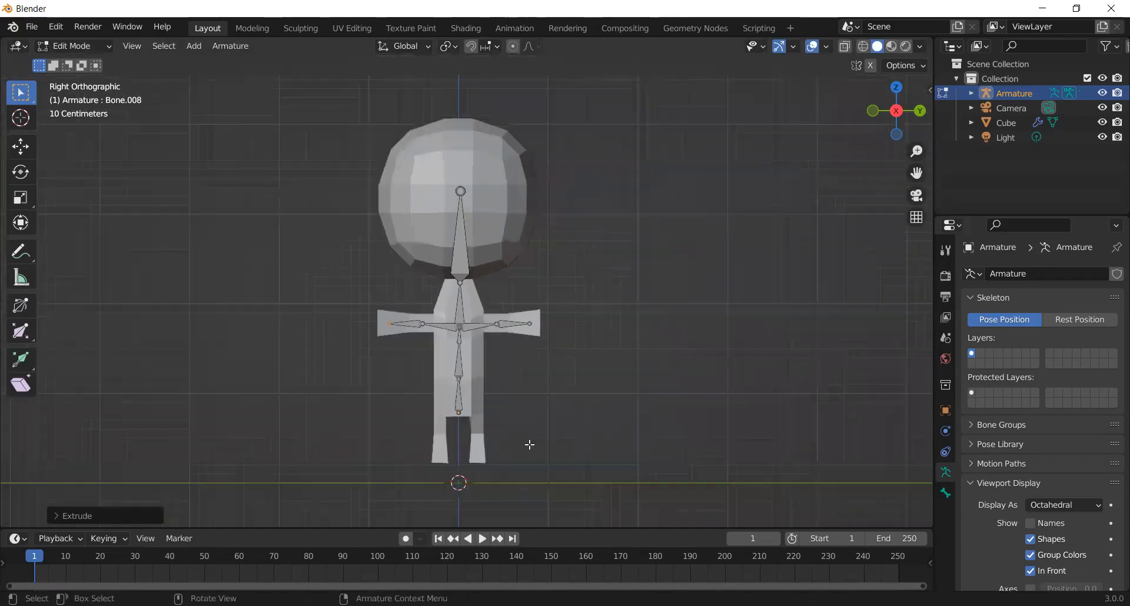
pyautogui.moveTo(917, 173); pyautogui.dragTo(910, 86)
pyautogui.scroll(4, 393, 443)
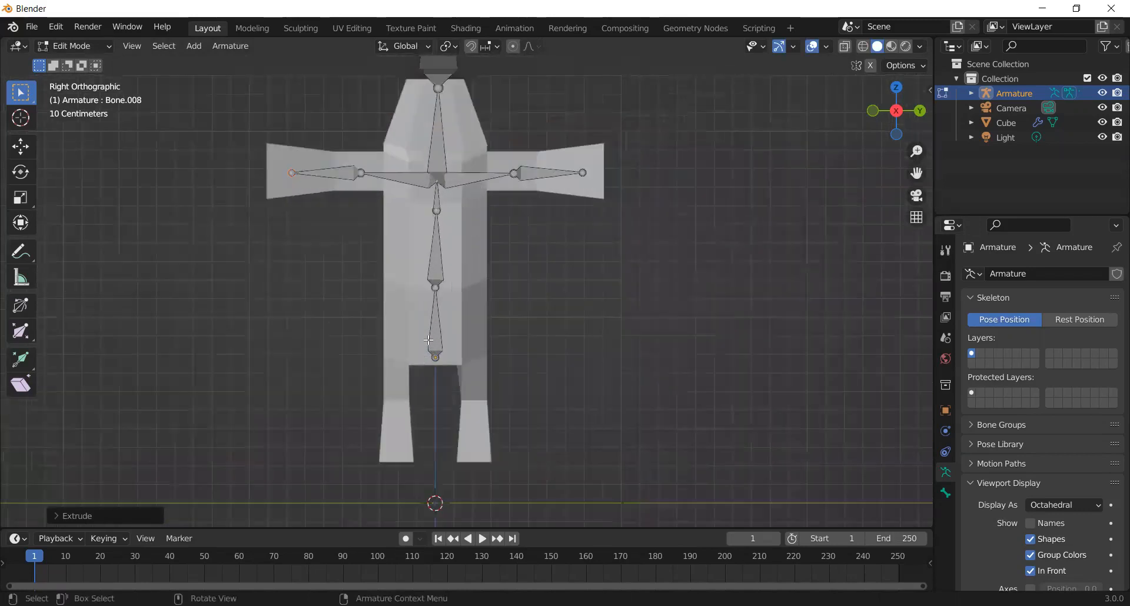
pyautogui.scroll(2, 428, 340)
pyautogui.click(421, 387)
pyautogui.press('e')
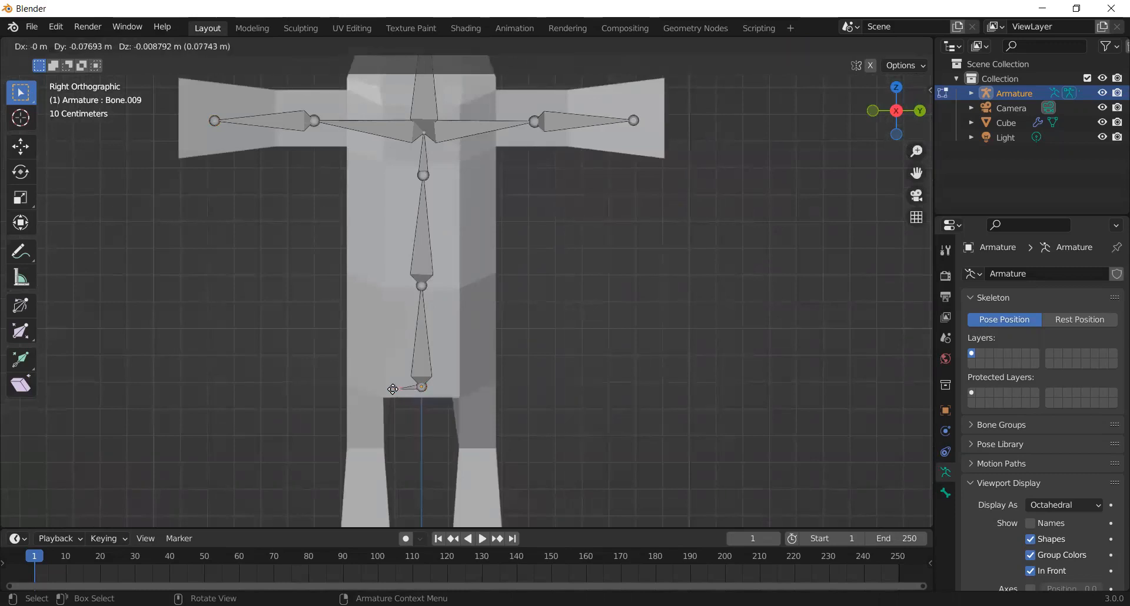
pyautogui.click(376, 389)
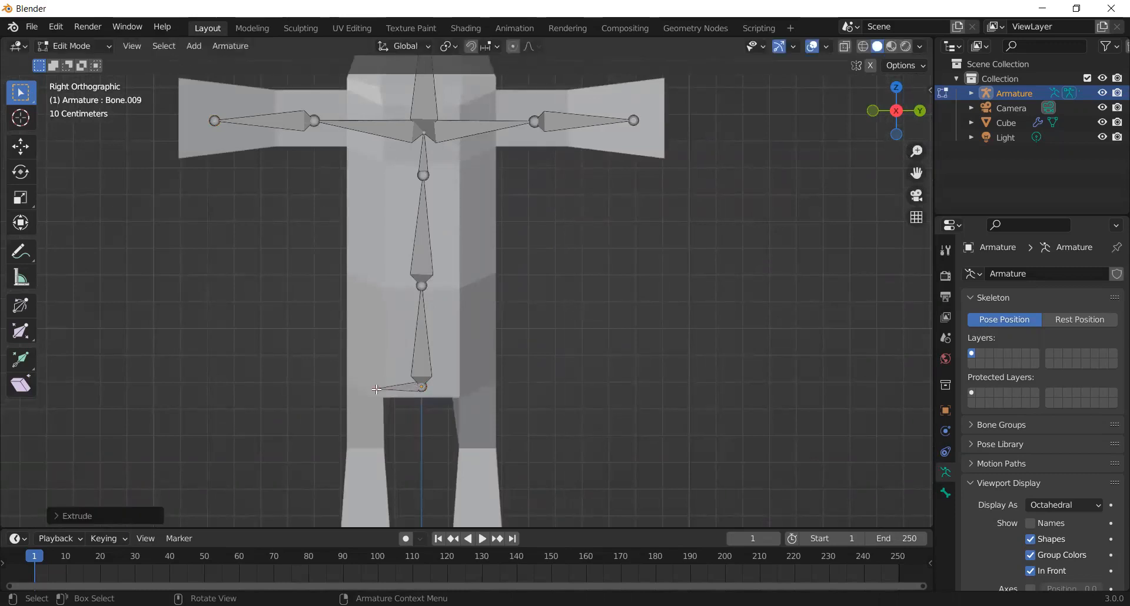
# Extrude a thigh bone about 0.16 m and a shin bone about 0.3 m down the -Y leg from the hip bone's tip
pyautogui.press('e')
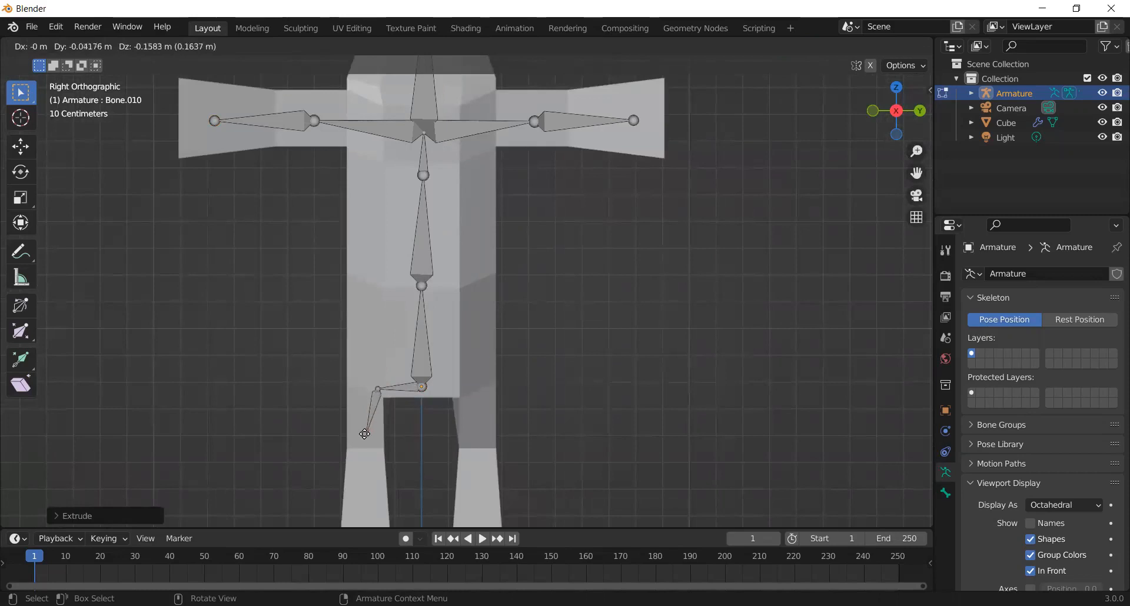
pyautogui.click(365, 434)
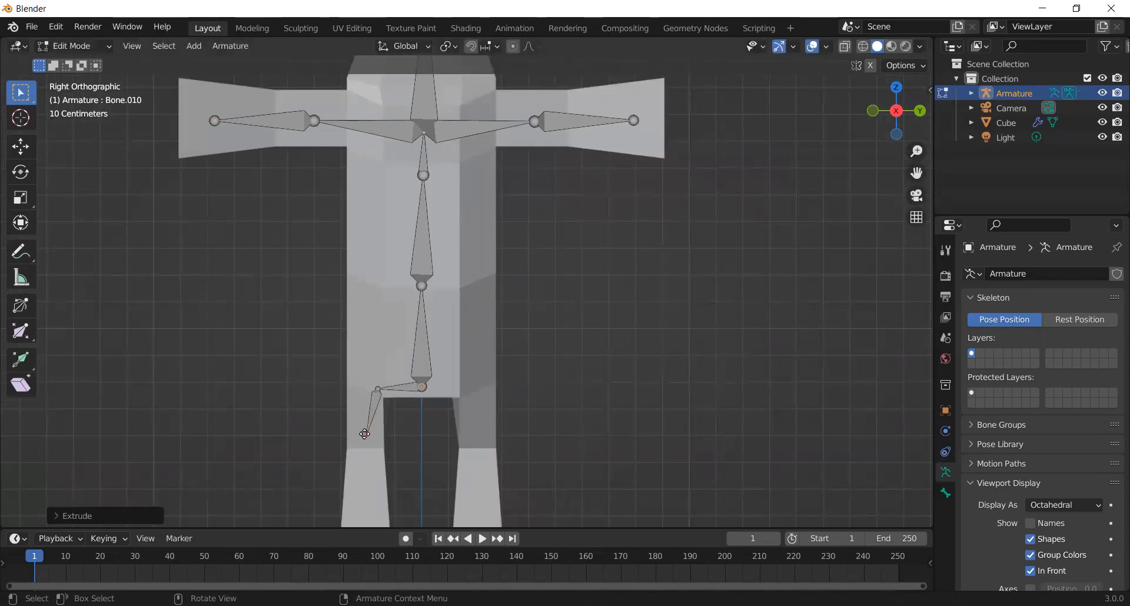
pyautogui.press('e')
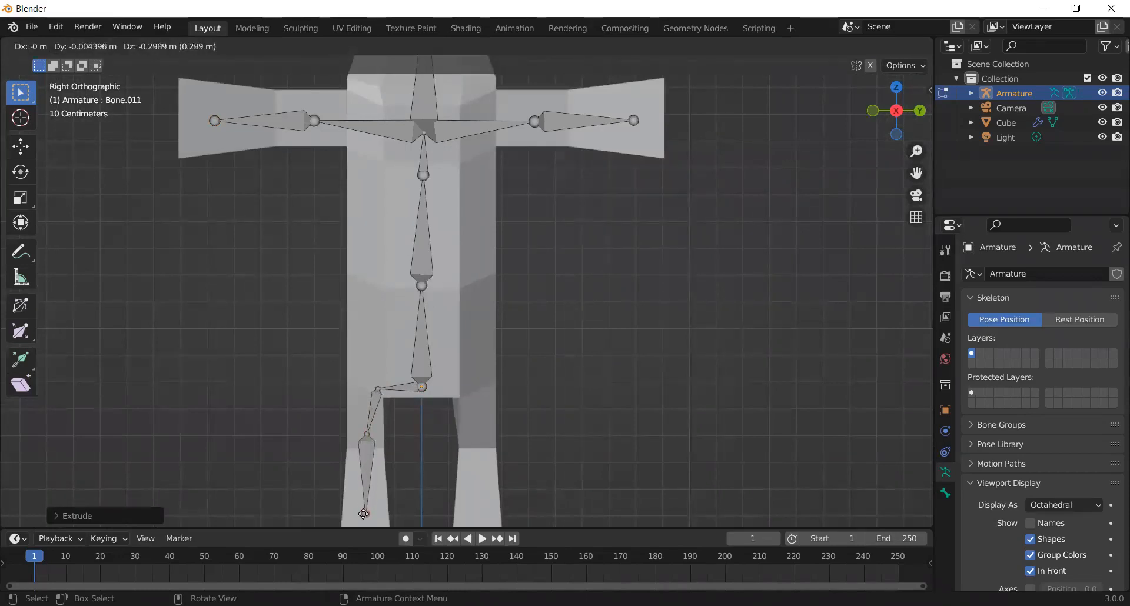
pyautogui.click(366, 518)
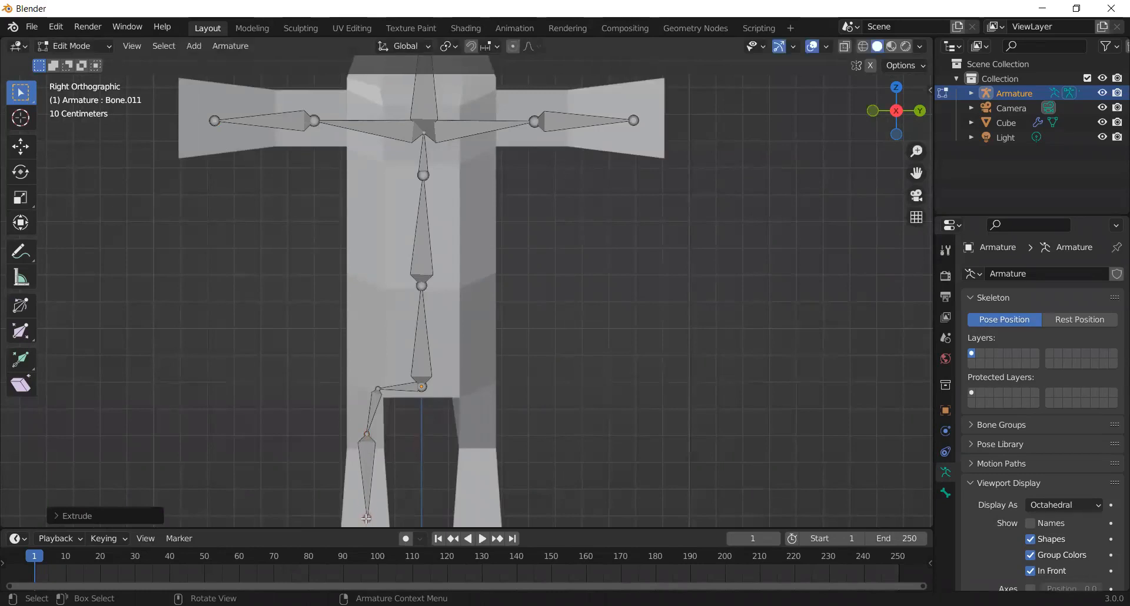
# Extrude a hip bone about 0.18 m from the base of the spine towards the +Y leg and a thigh bone about 0.17 m downward
pyautogui.scroll(-4, 424, 442)
pyautogui.scroll(2, 428, 405)
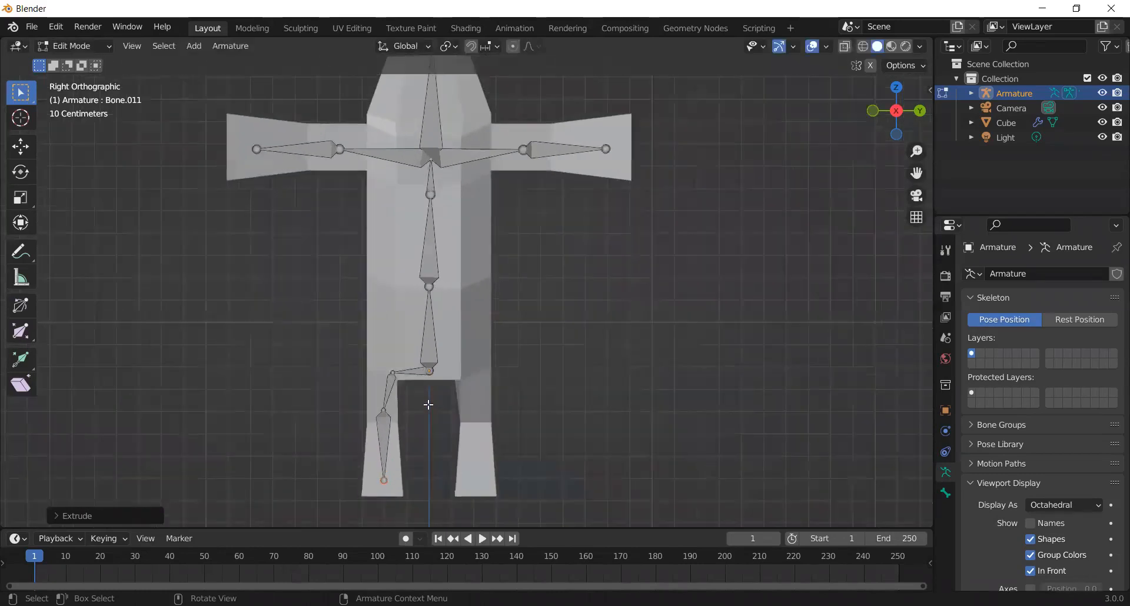
pyautogui.scroll(2, 429, 405)
pyautogui.click(413, 406)
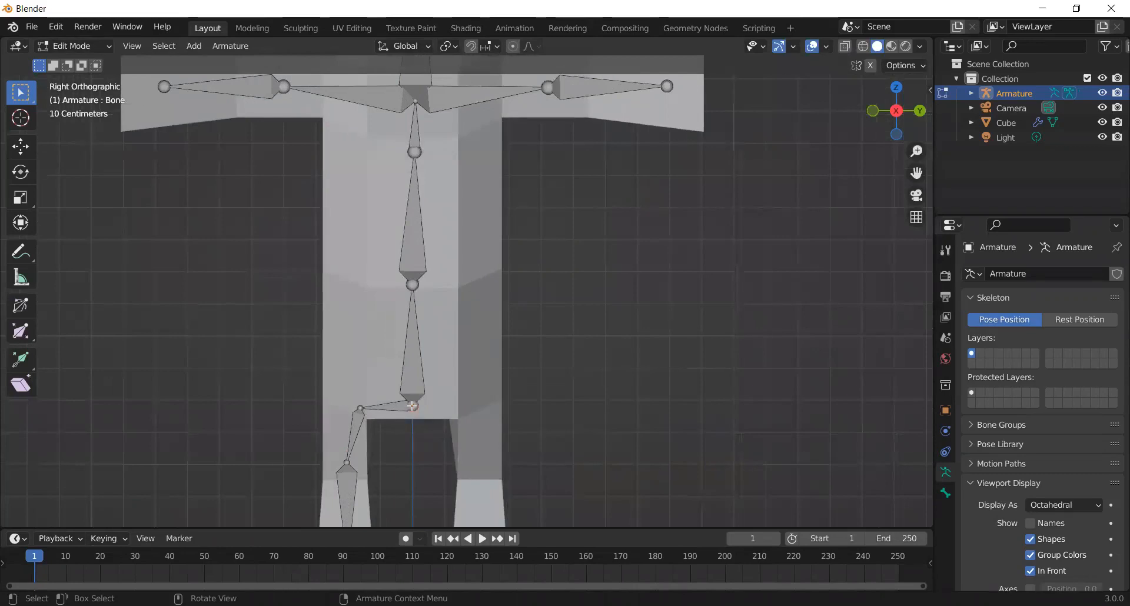
pyautogui.click(412, 406)
pyautogui.click(412, 406)
pyautogui.click(413, 407)
pyautogui.click(414, 407)
pyautogui.press('e')
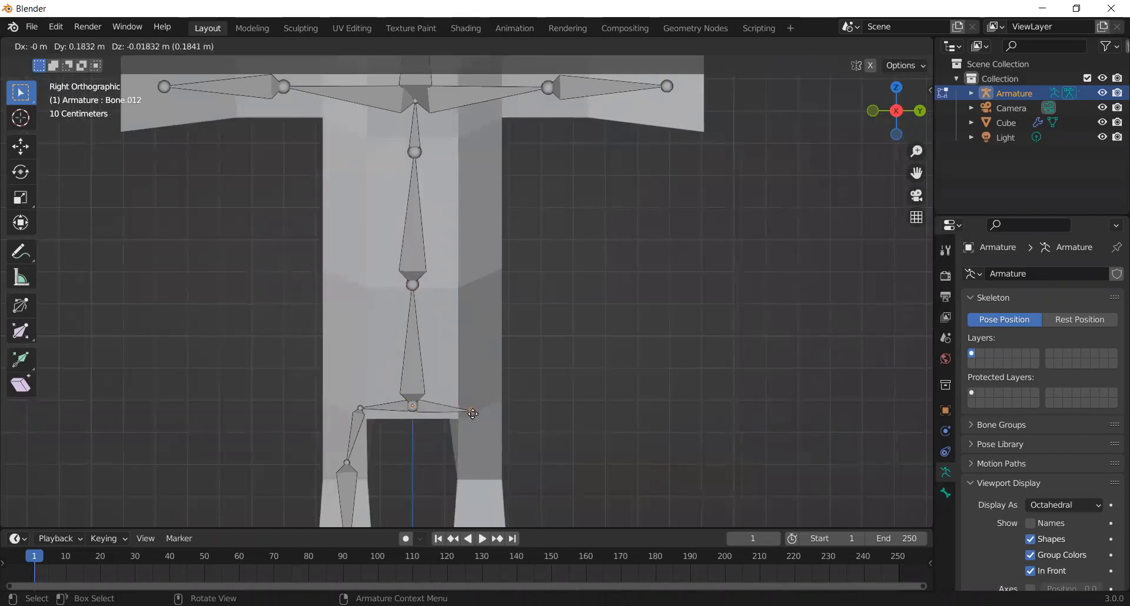
pyautogui.click(473, 413)
pyautogui.press('e')
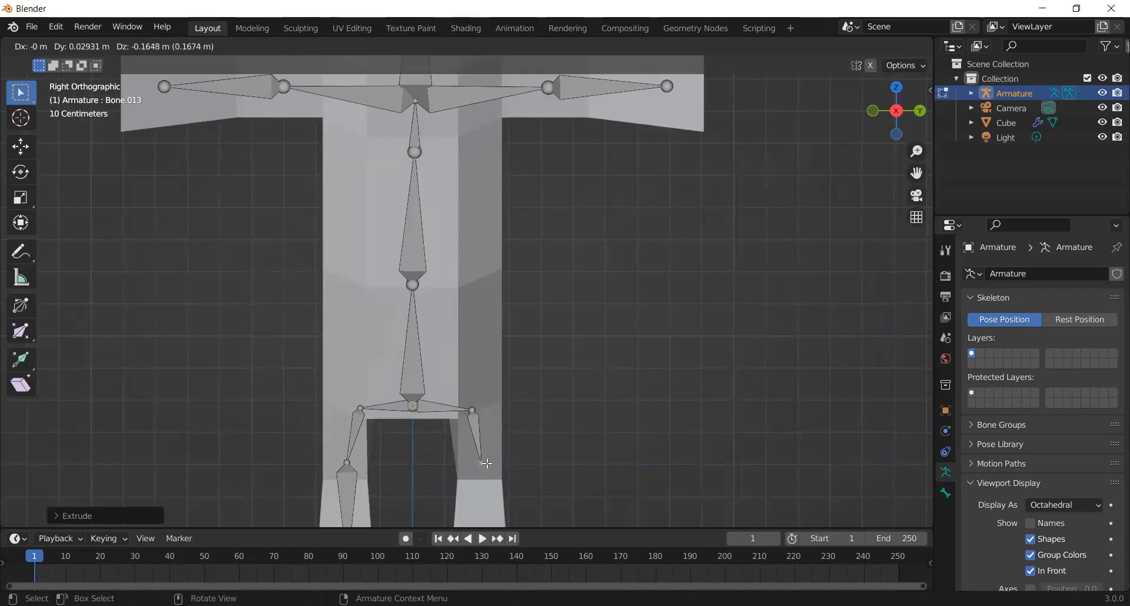
pyautogui.click(481, 462)
pyautogui.press('e')
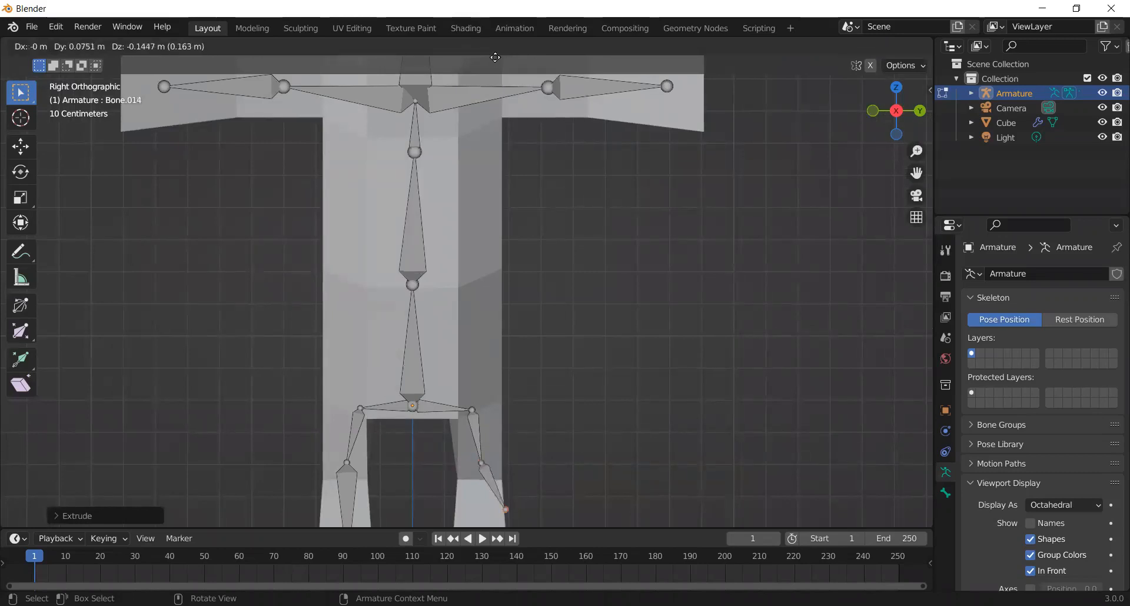
pyautogui.click(493, 521)
pyautogui.scroll(-1, 495, 518)
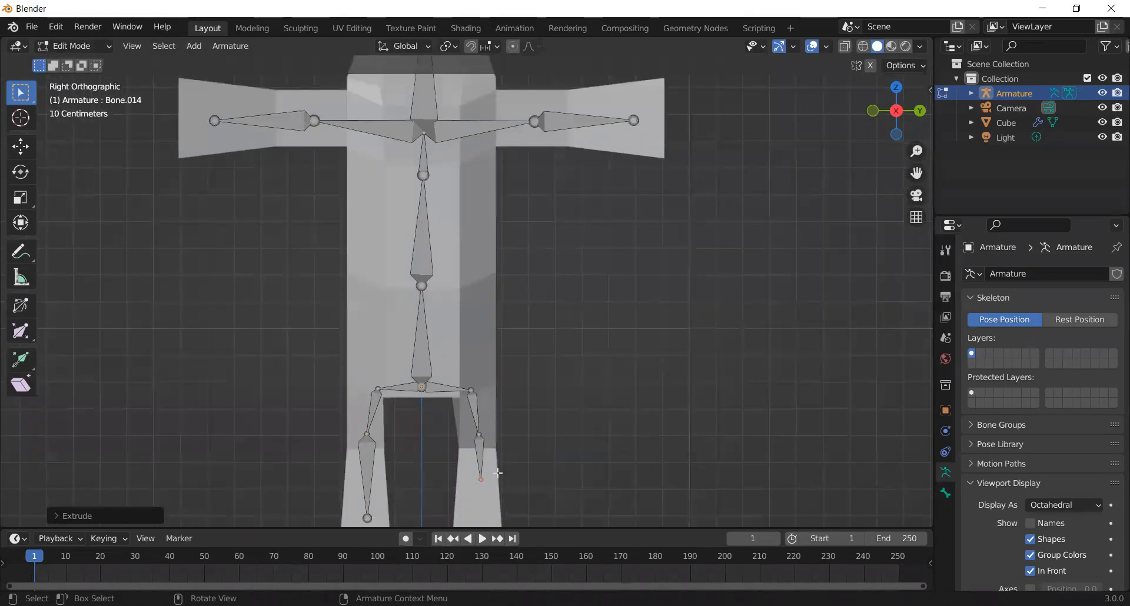
pyautogui.scroll(-2, 501, 474)
pyautogui.press('e')
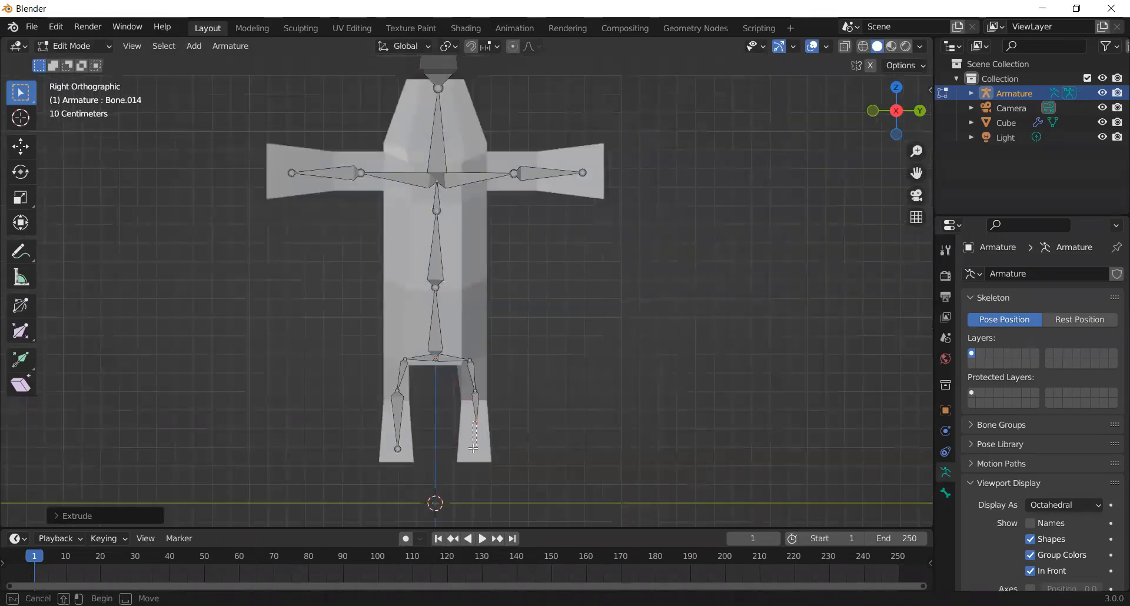
pyautogui.press('Escape')
pyautogui.hotkey('ctrl', 'z')
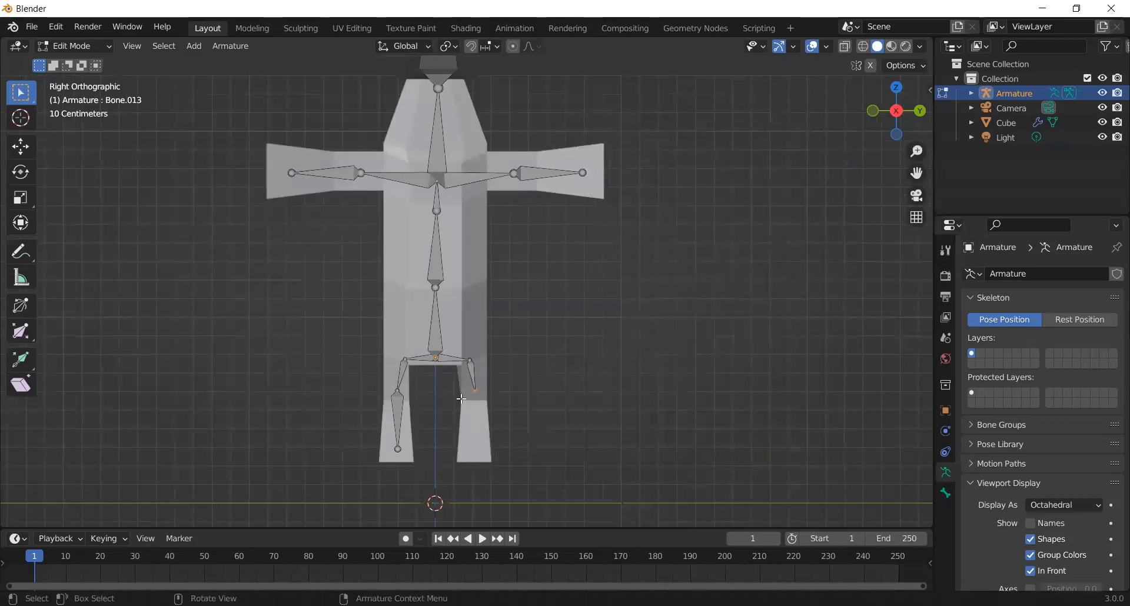
# Extrude a shin bone about 0.3 m down the +Y leg from the thigh bone's tip
pyautogui.press('e')
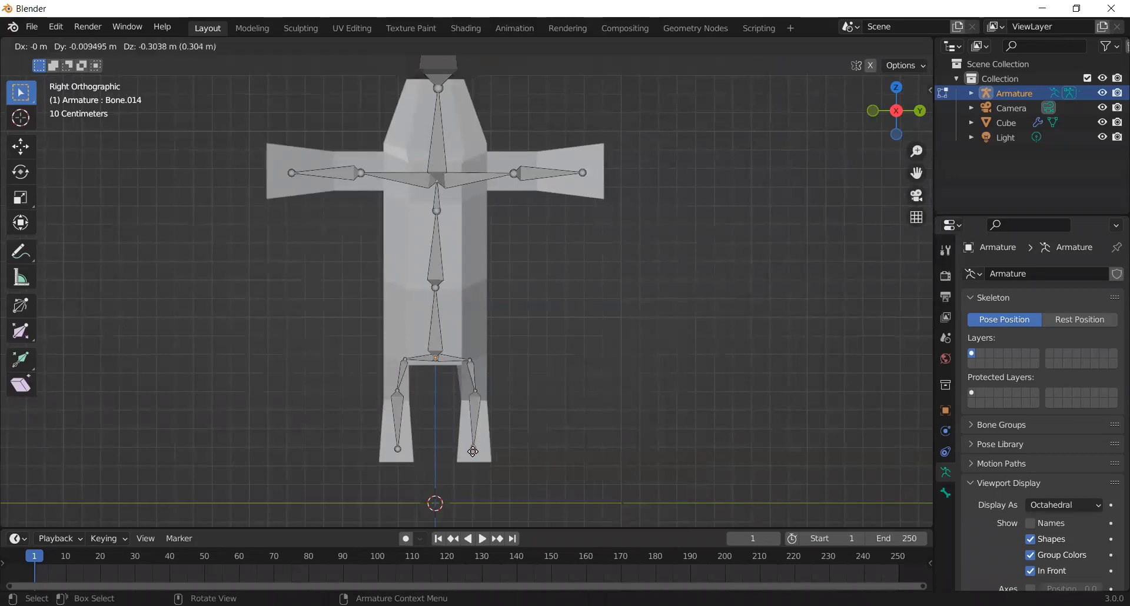
pyautogui.click(475, 449)
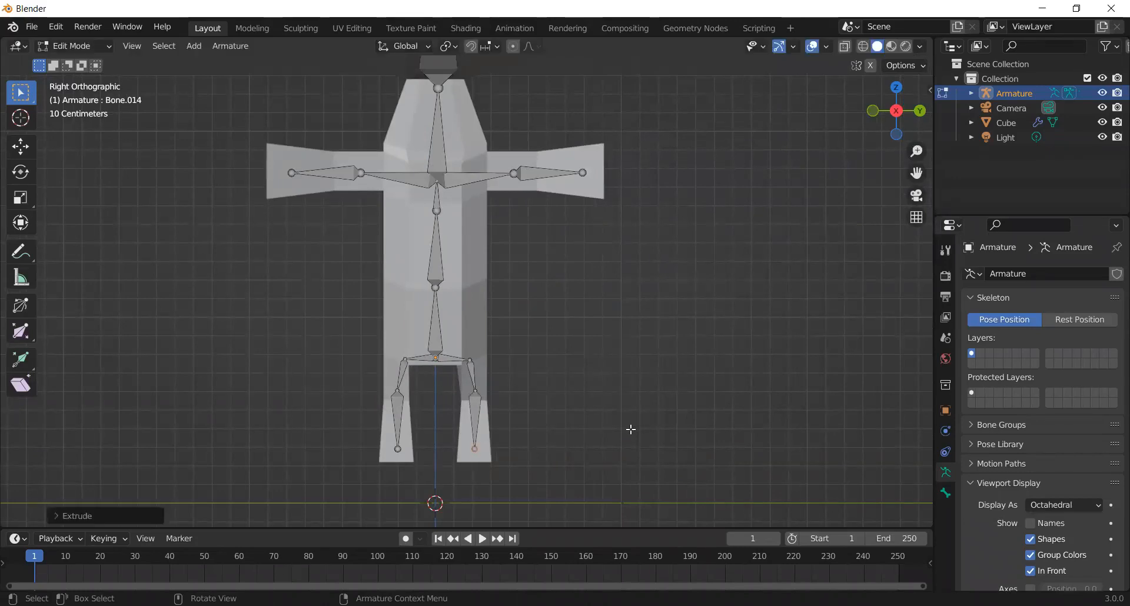
pyautogui.scroll(-4, 631, 430)
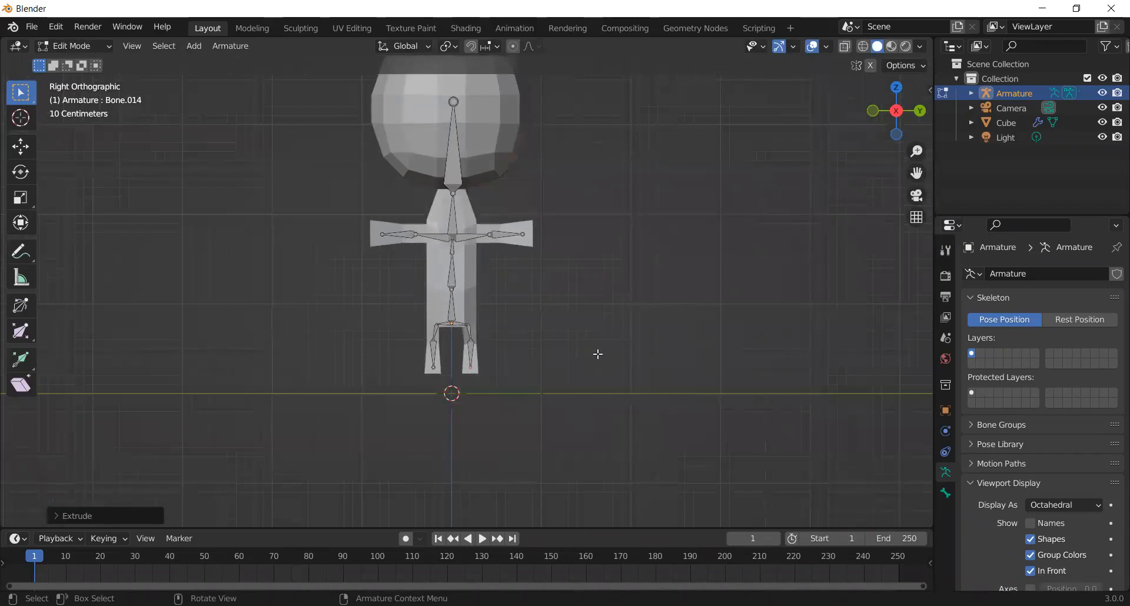
pyautogui.scroll(-2, 599, 354)
pyautogui.moveTo(911, 153); pyautogui.dragTo(901, 274)
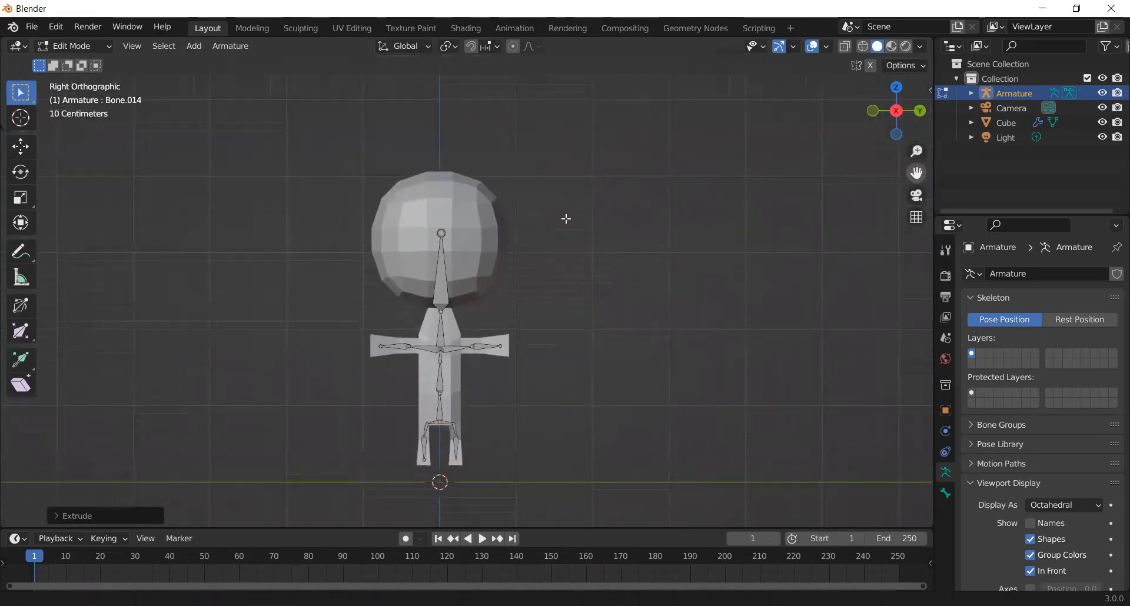
pyautogui.scroll(1, 566, 218)
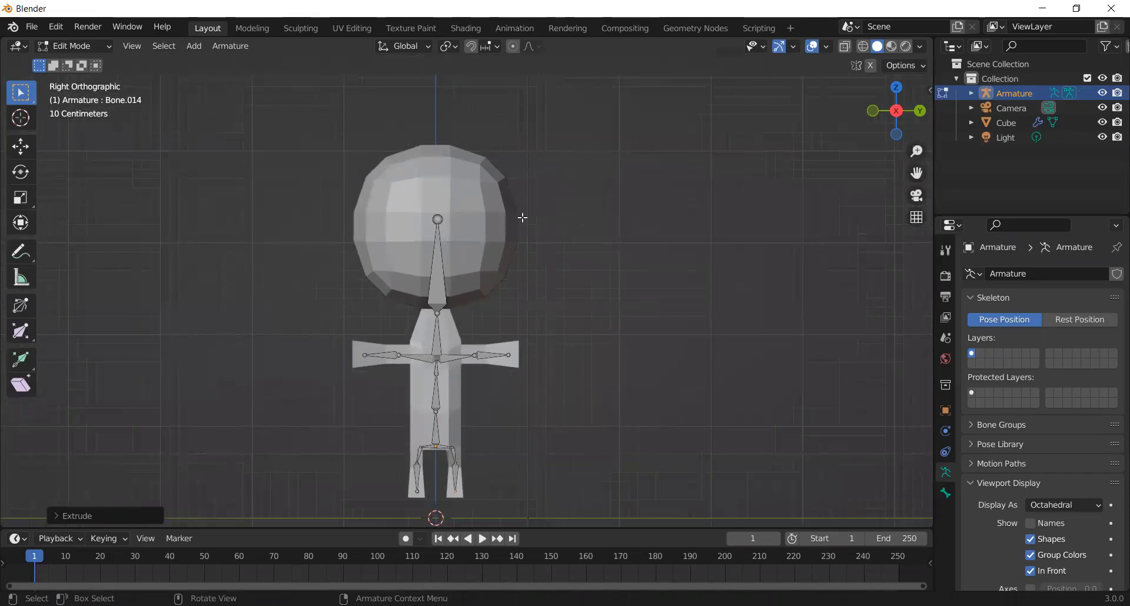
# Try rotating the head bone about 18° in Edit Mode and undo the rotation
pyautogui.click(439, 248)
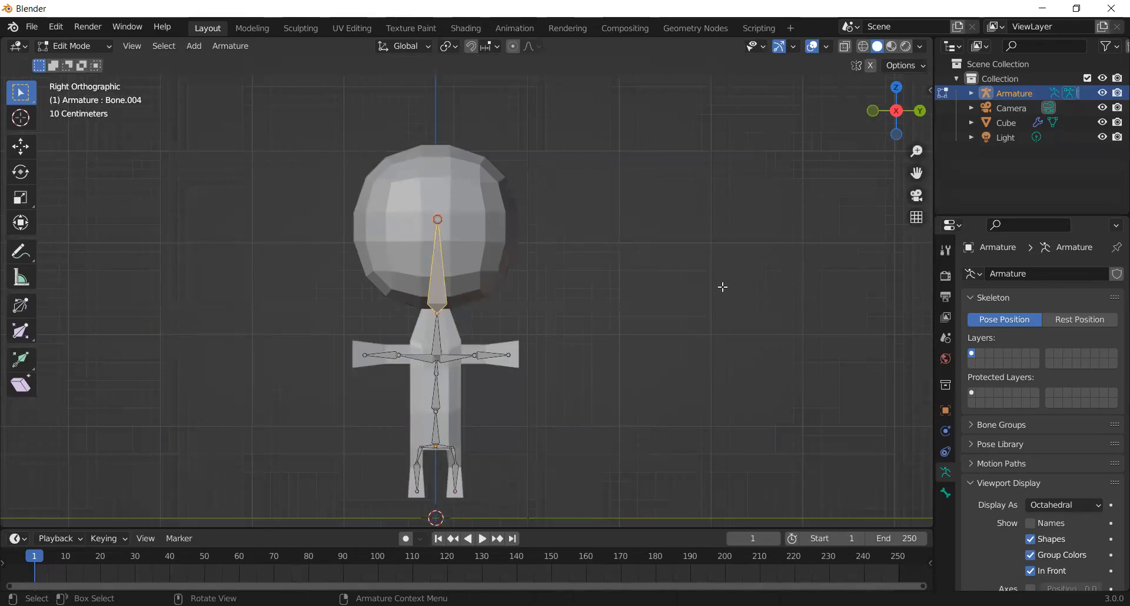
pyautogui.moveTo(655, 293)
pyautogui.mouseDown(button='middle')
pyautogui.moveTo(593, 295)
pyautogui.moveTo(672, 291)
pyautogui.mouseUp(button='middle')
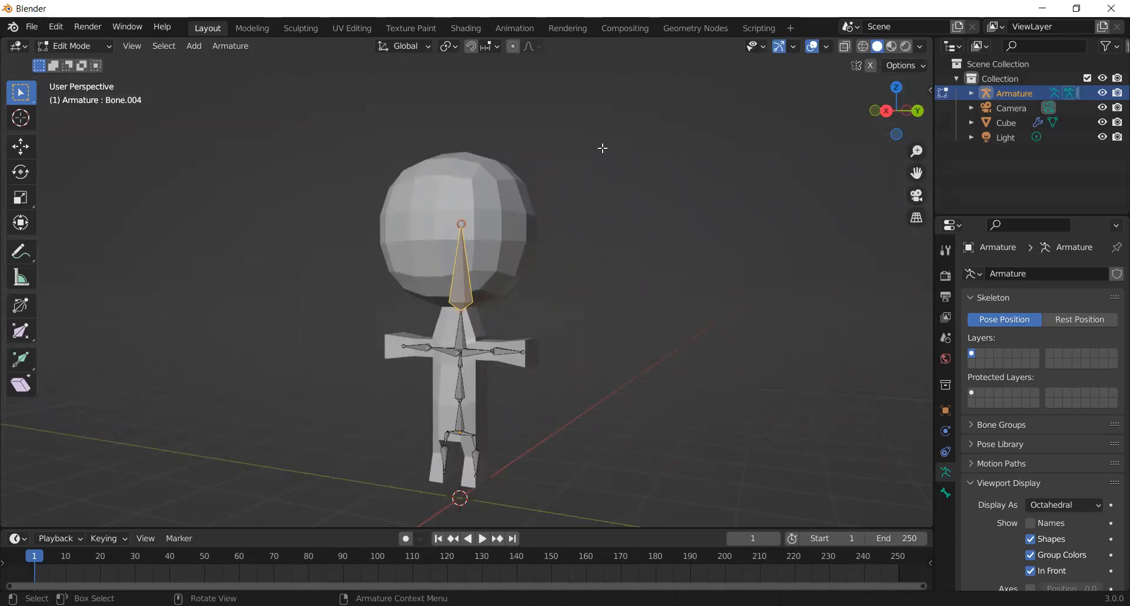
pyautogui.press('r')
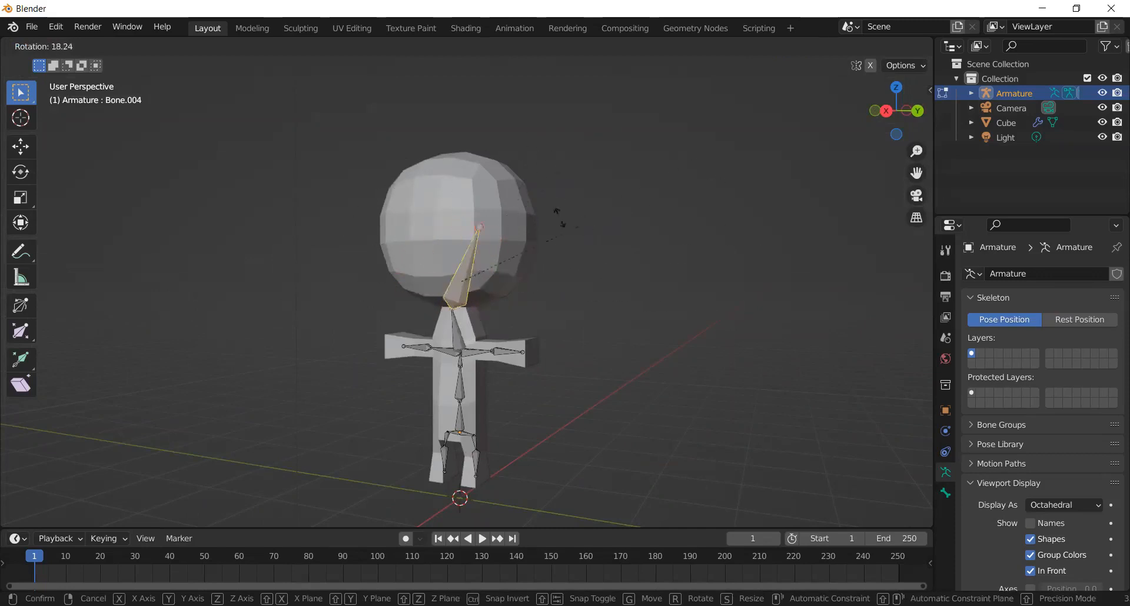
pyautogui.click(506, 199)
pyautogui.hotkey('ctrl', 'z')
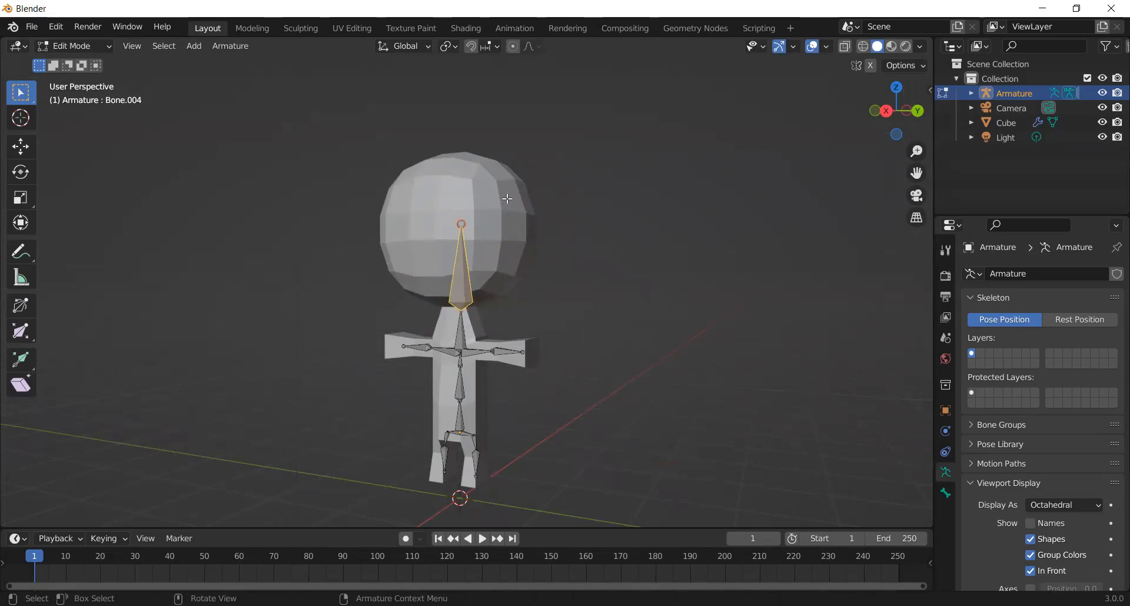
# Return to Object Mode and parent the character mesh to the armature with automatic weights
pyautogui.click(96, 46)
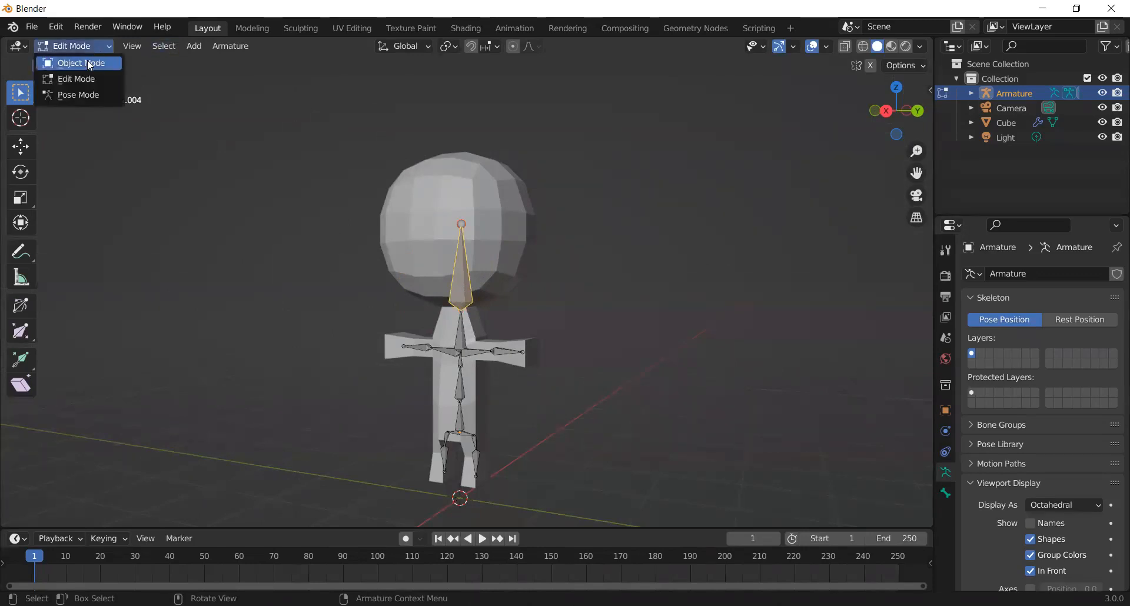
pyautogui.click(92, 63)
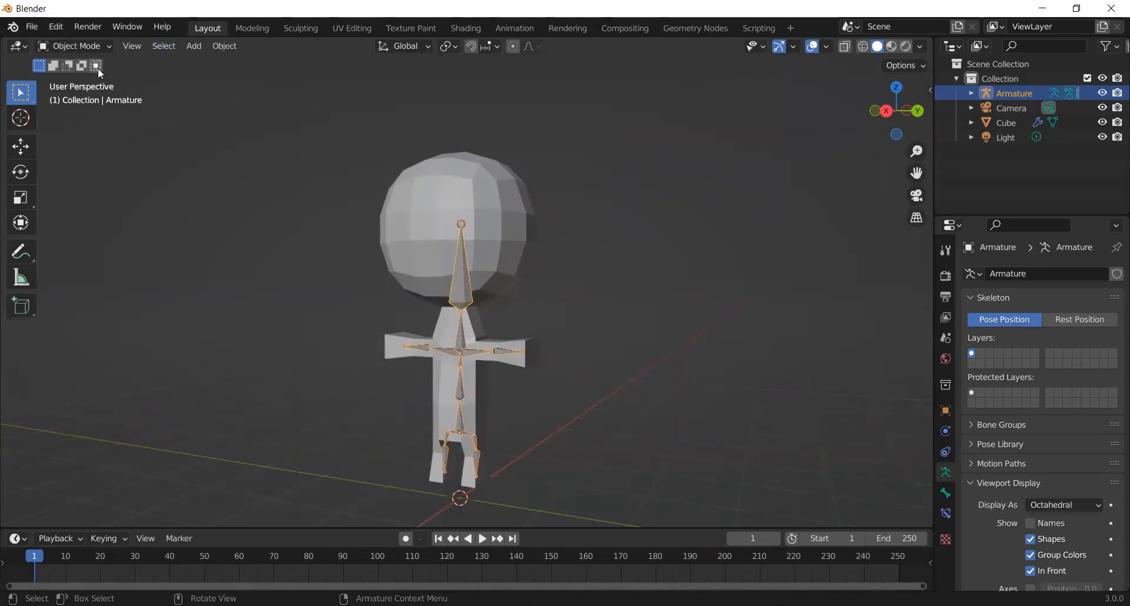
pyautogui.click(696, 306)
pyautogui.moveTo(537, 261); pyautogui.dragTo(470, 210, button='middle')
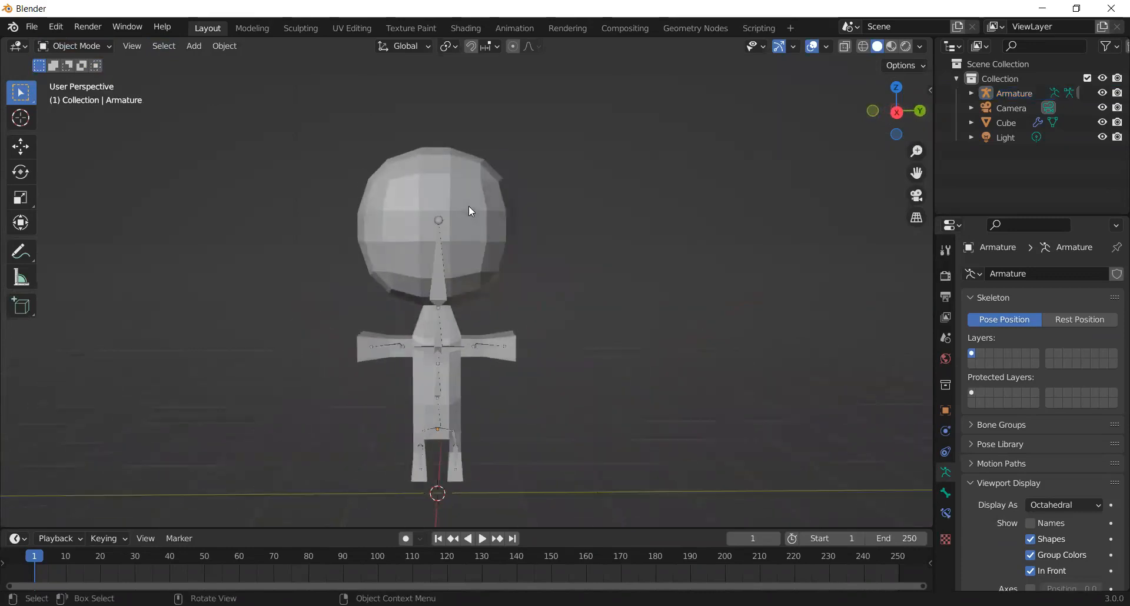
pyautogui.click(470, 211)
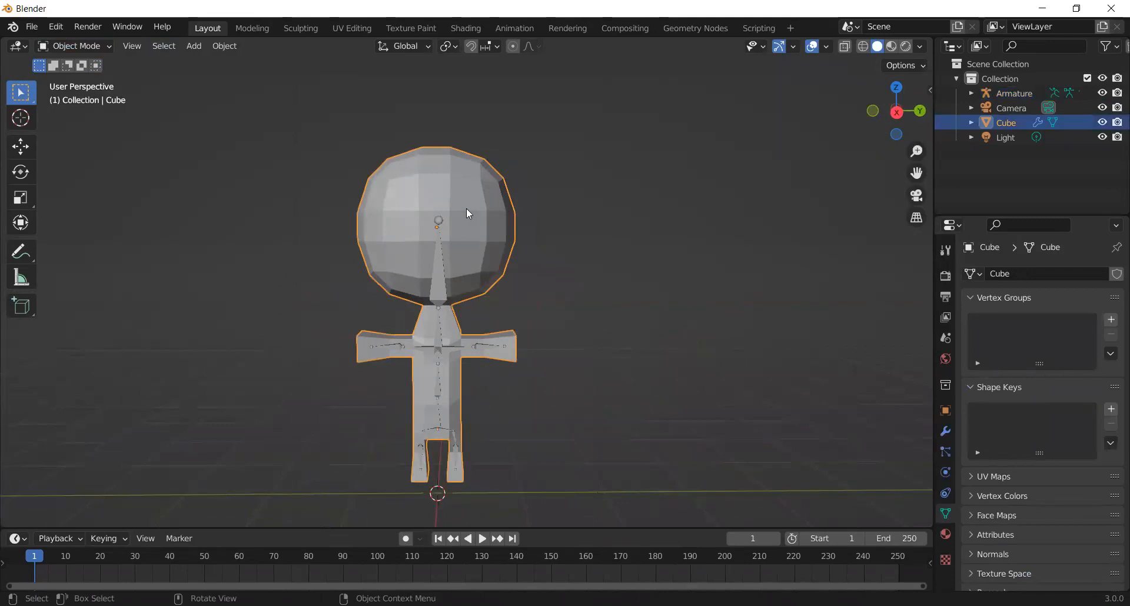
pyautogui.keyDown('shift'); pyautogui.click(443, 290); pyautogui.keyUp('shift')
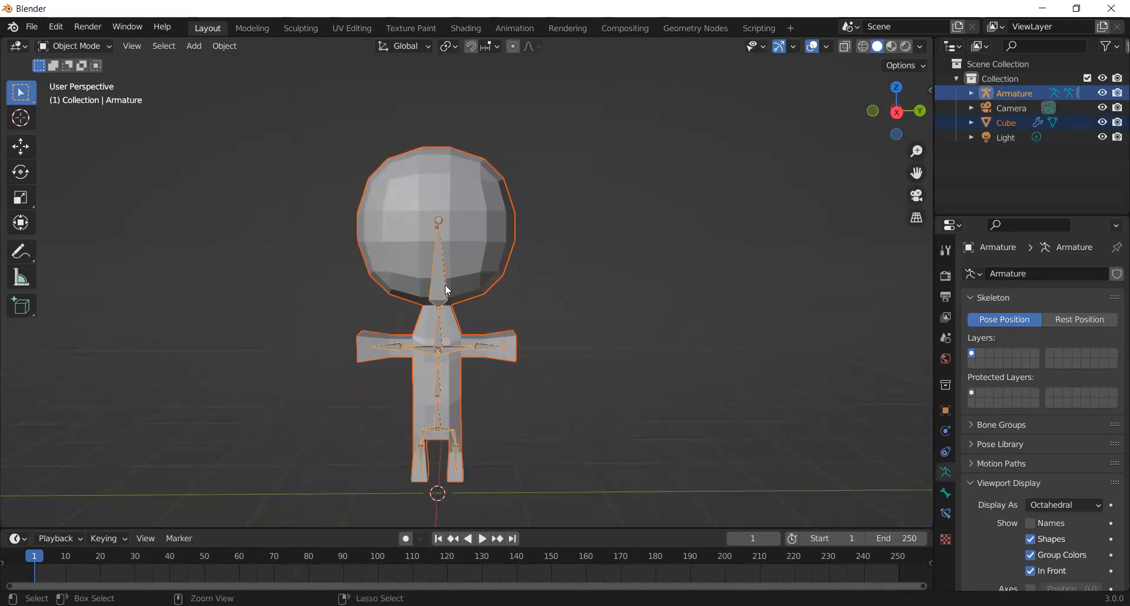
pyautogui.hotkey('ctrl', 'p')
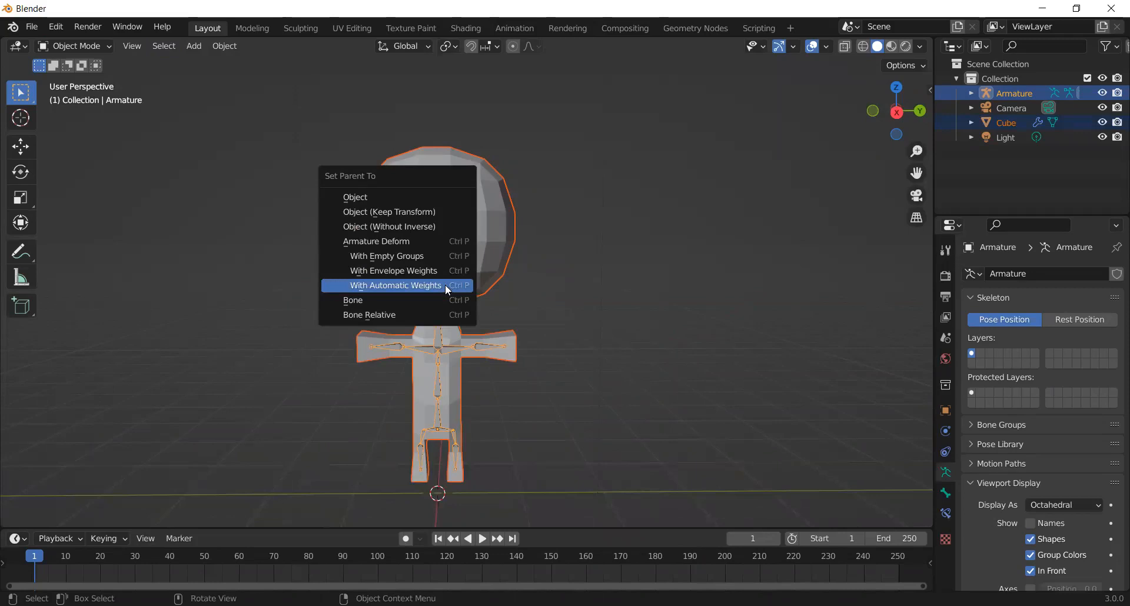
pyautogui.click(432, 287)
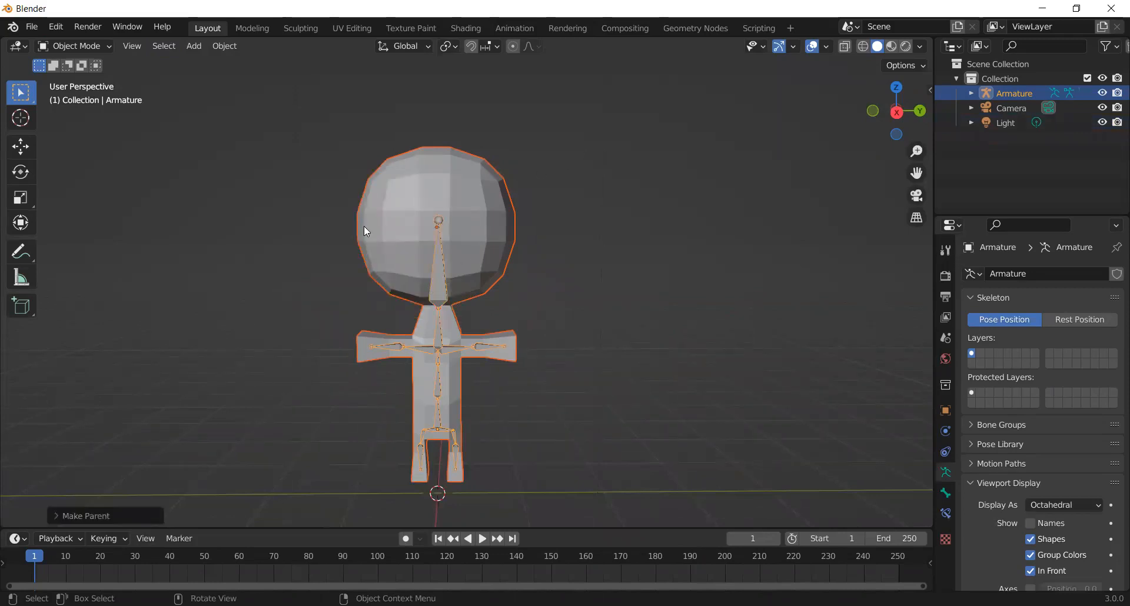
# Select only the armature and switch it to Pose Mode
pyautogui.moveTo(467, 356); pyautogui.dragTo(442, 246, button='middle')
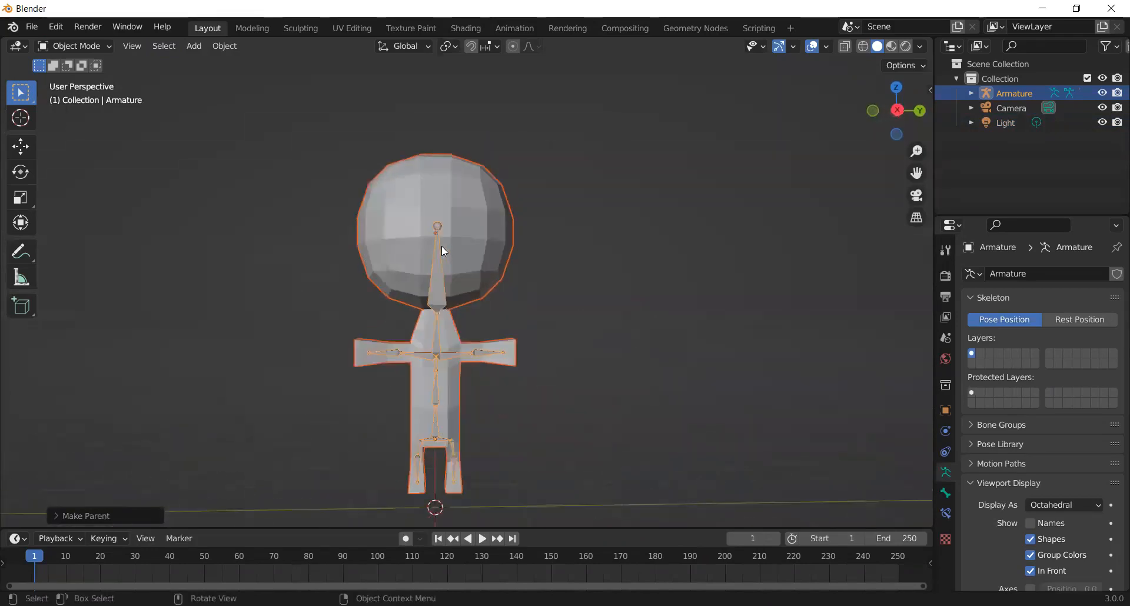
pyautogui.click(438, 248)
pyautogui.click(438, 230)
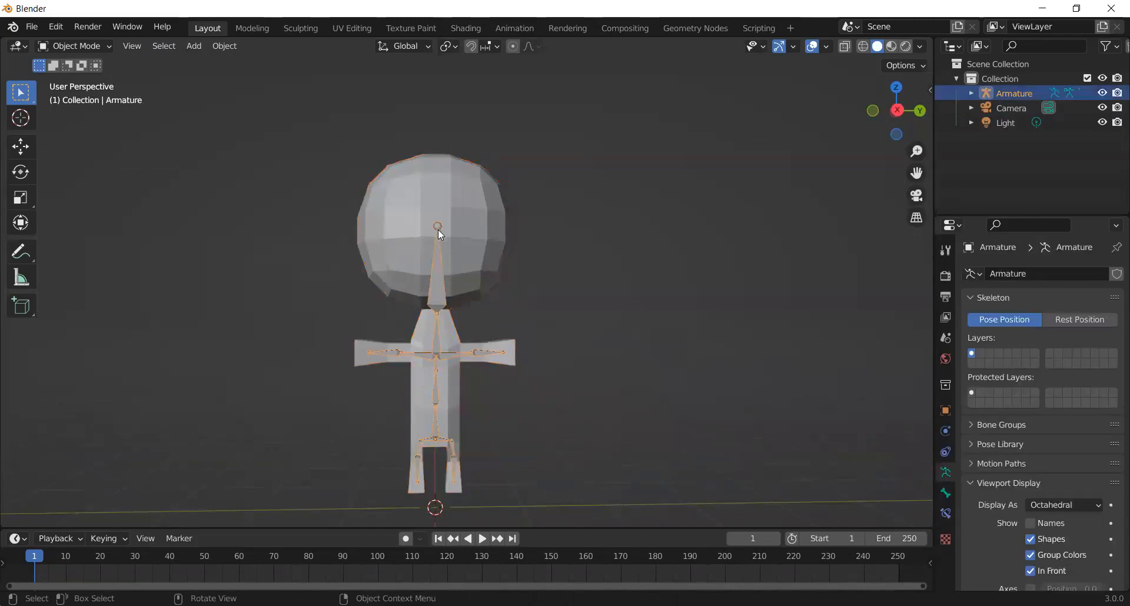
pyautogui.click(439, 229)
pyautogui.click(439, 228)
pyautogui.click(63, 47)
pyautogui.click(80, 91)
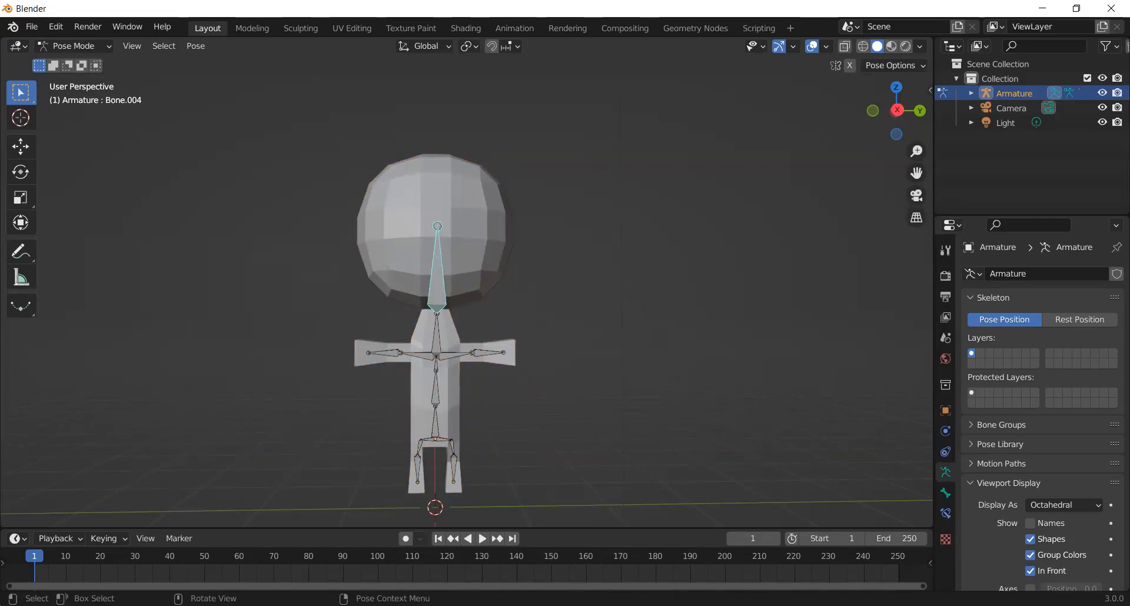
# Test the head bone and the -Y forearm bone by rotating each one and bringing it back to its starting angle
pyautogui.press('r')
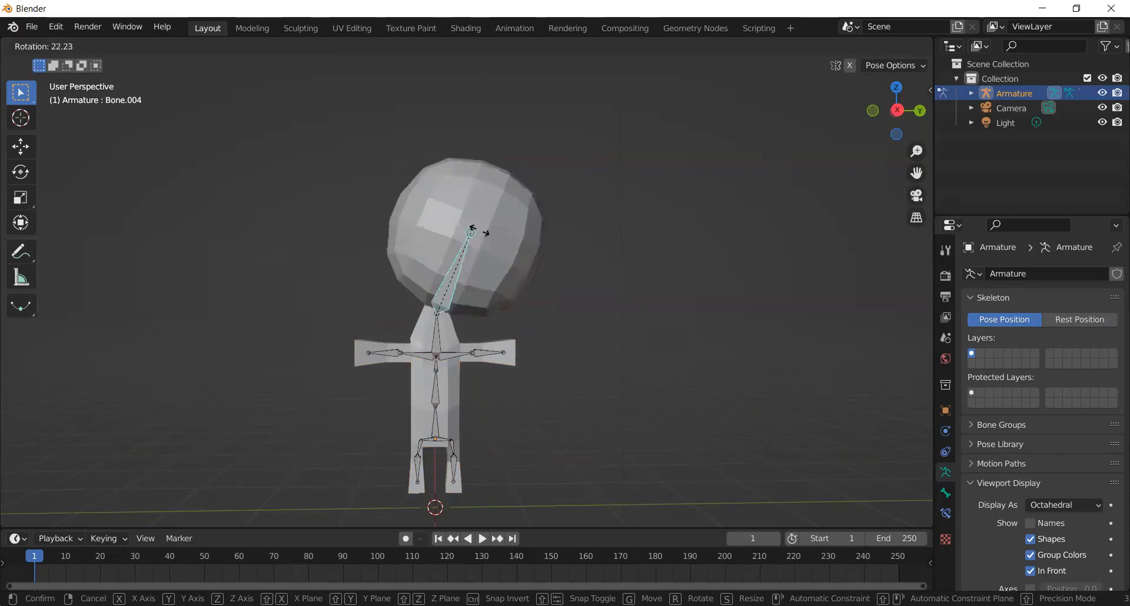
pyautogui.click(438, 228)
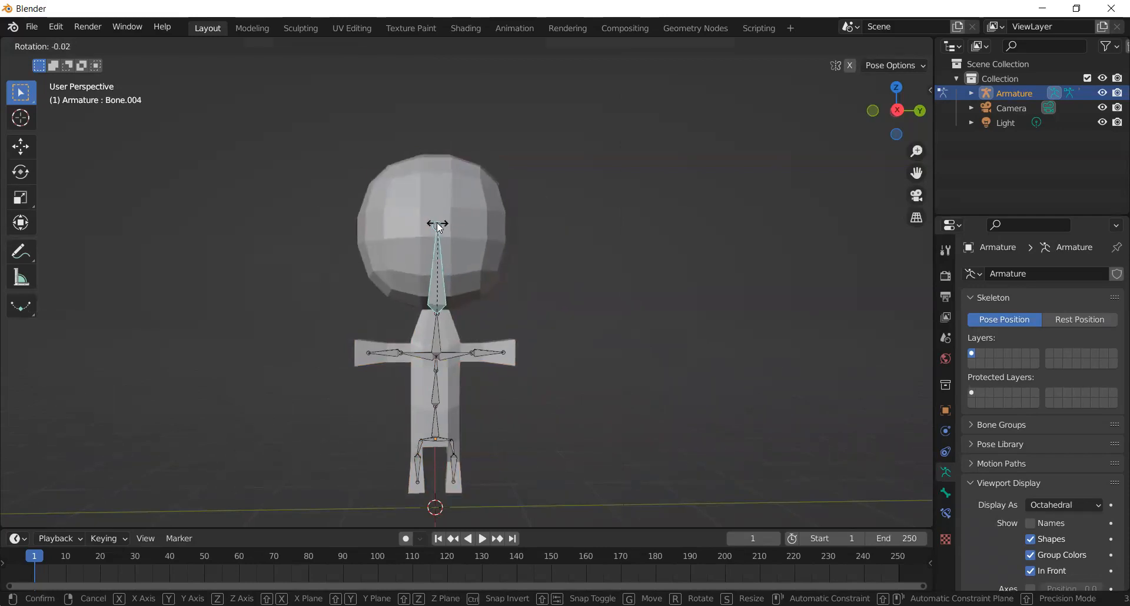
pyautogui.click(370, 355)
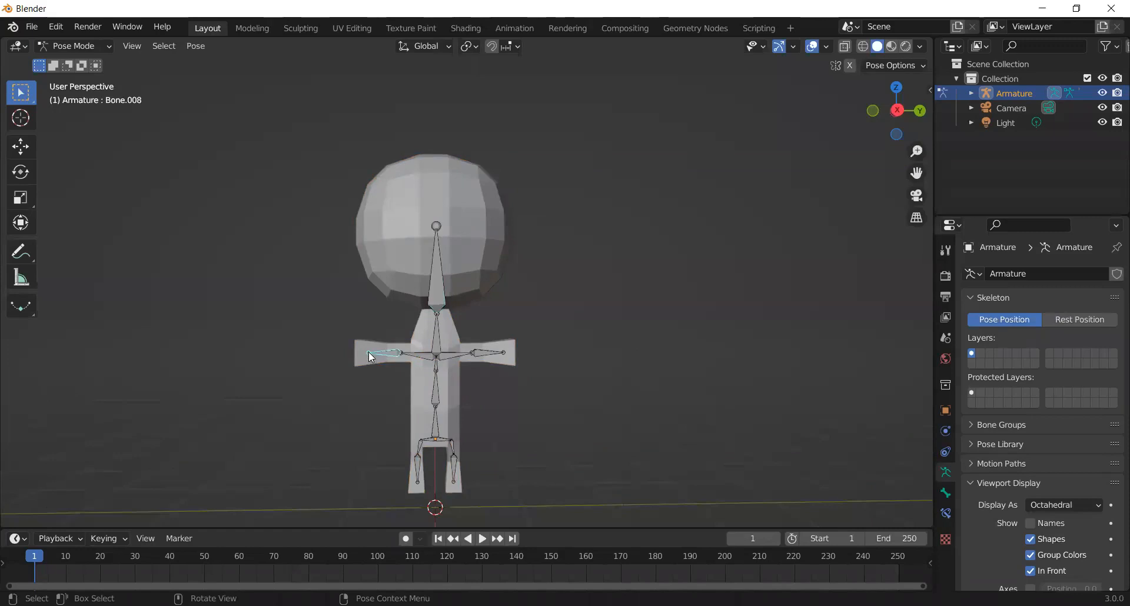
pyautogui.press('r')
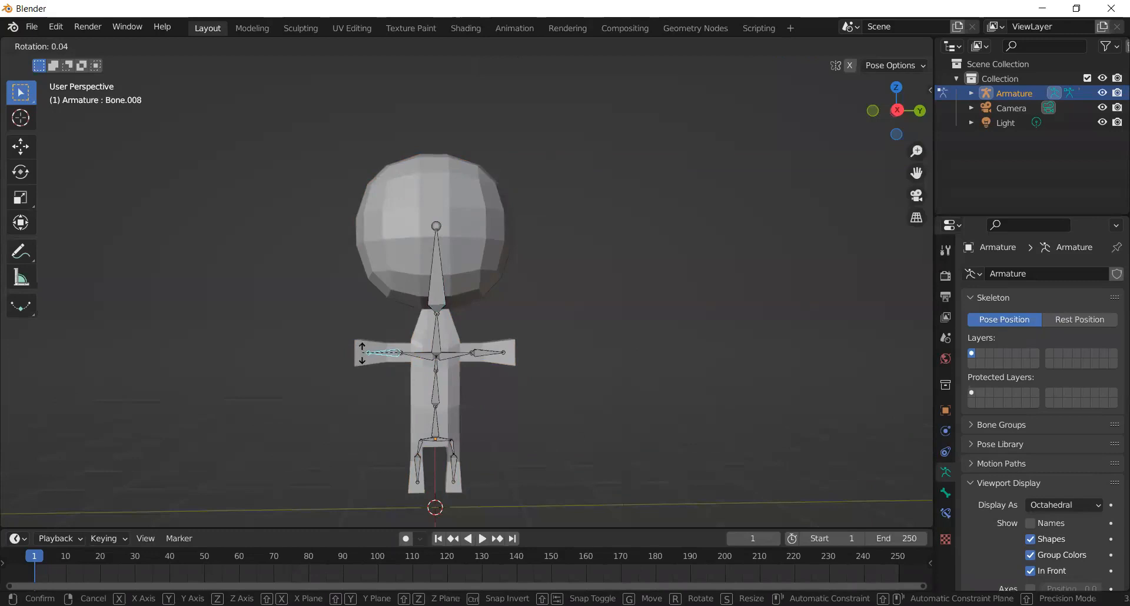
pyautogui.click(365, 357)
# Test the +Y forearm bone by rotating it about 24° downward and bringing it back to its starting angle
pyautogui.click(511, 360)
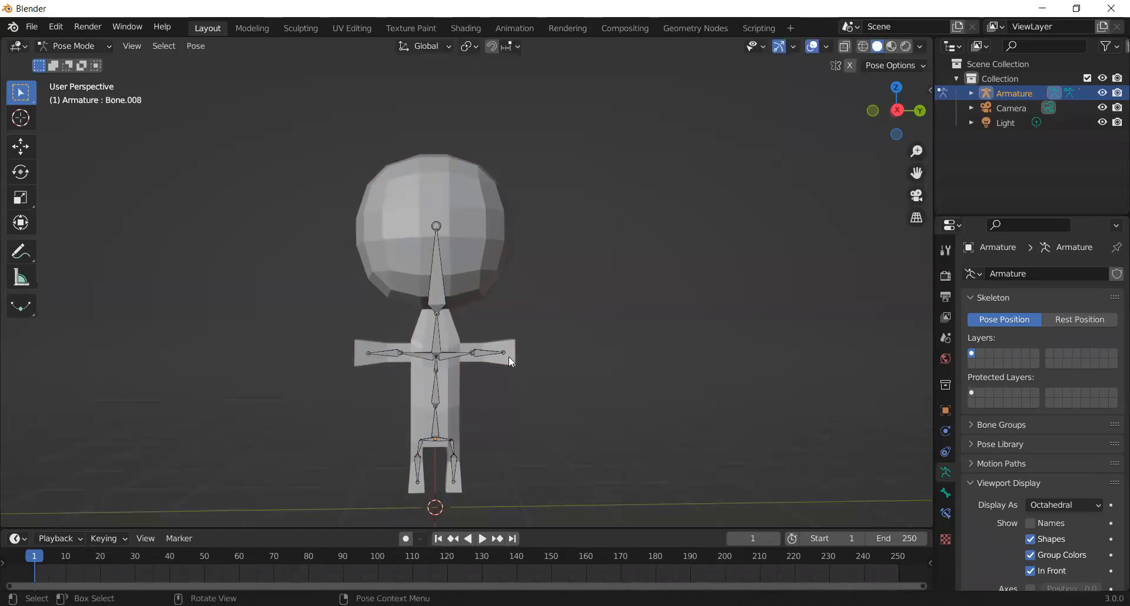
pyautogui.click(496, 355)
pyautogui.press('r')
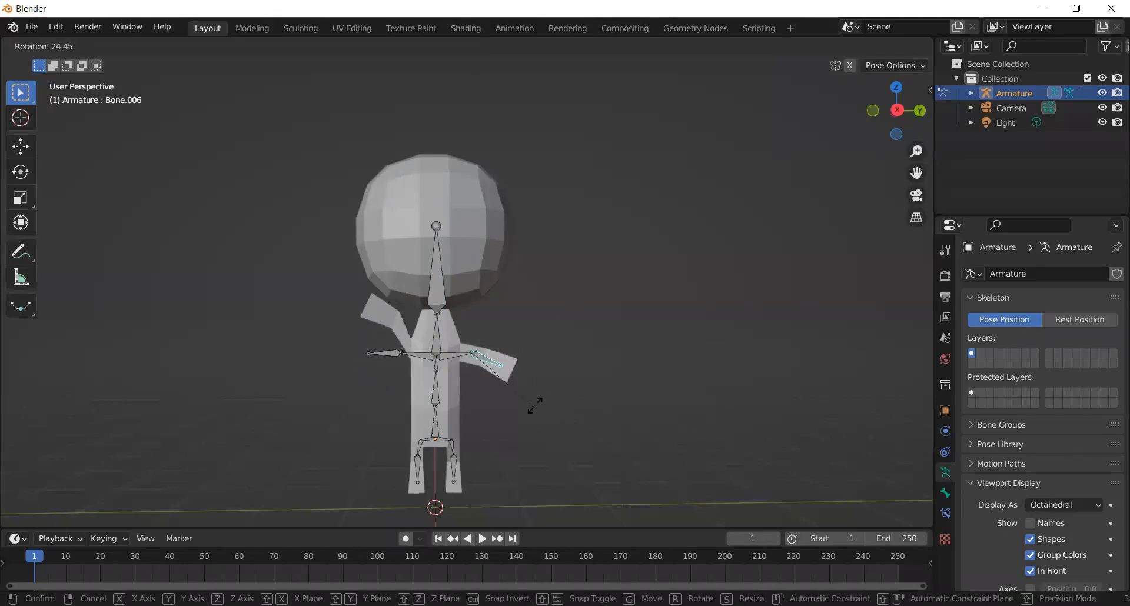
pyautogui.click(540, 372)
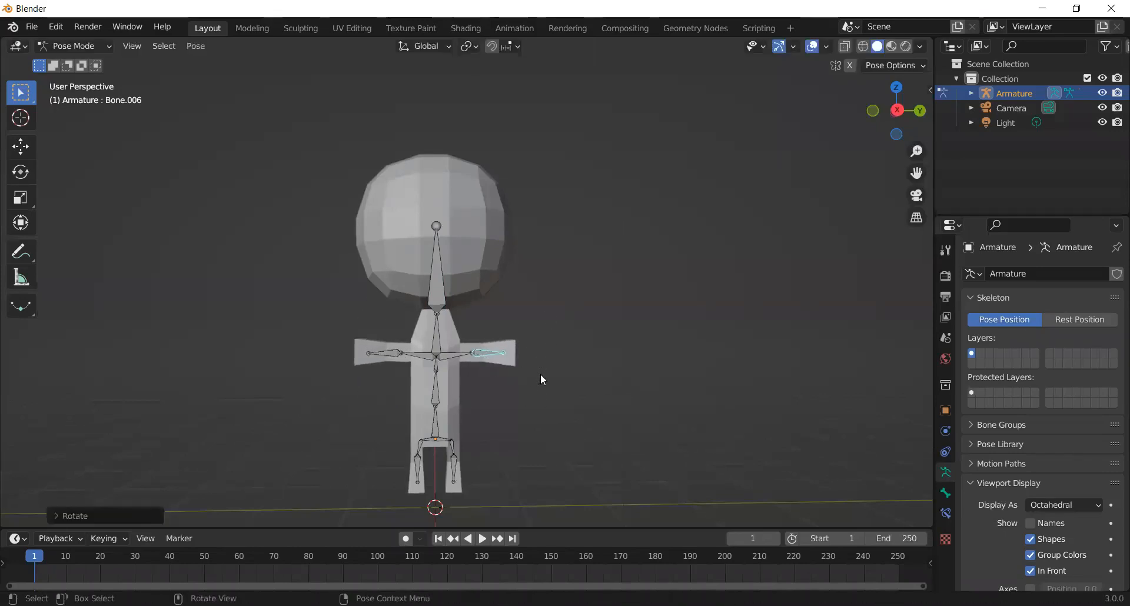
# Switch the armature from Pose Mode back to Object Mode
pyautogui.click(84, 47)
pyautogui.click(85, 59)
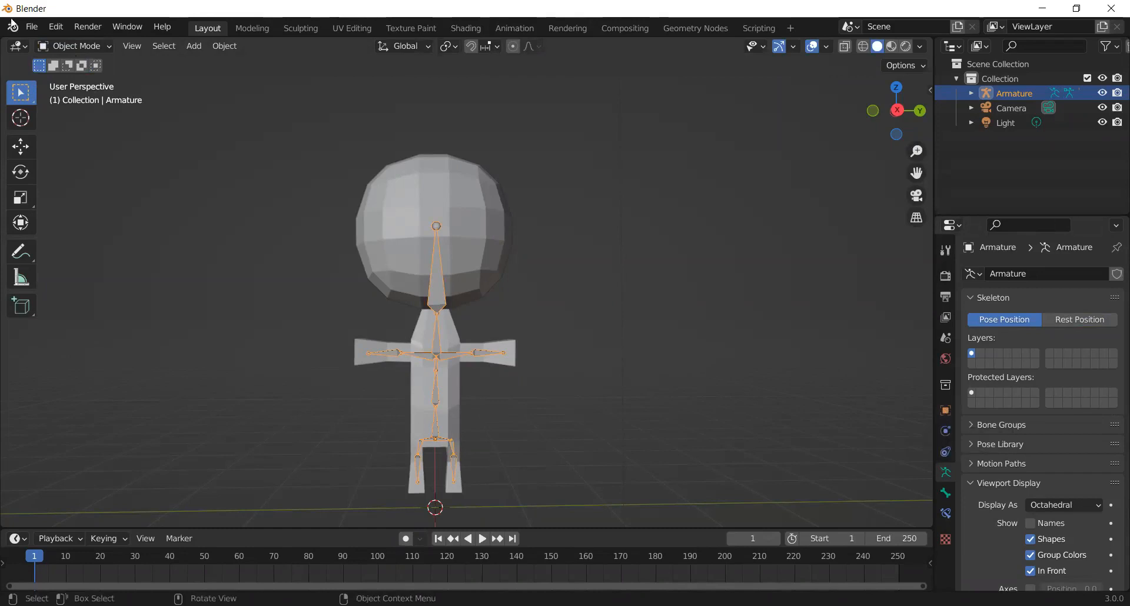
pyautogui.click(70, 50)
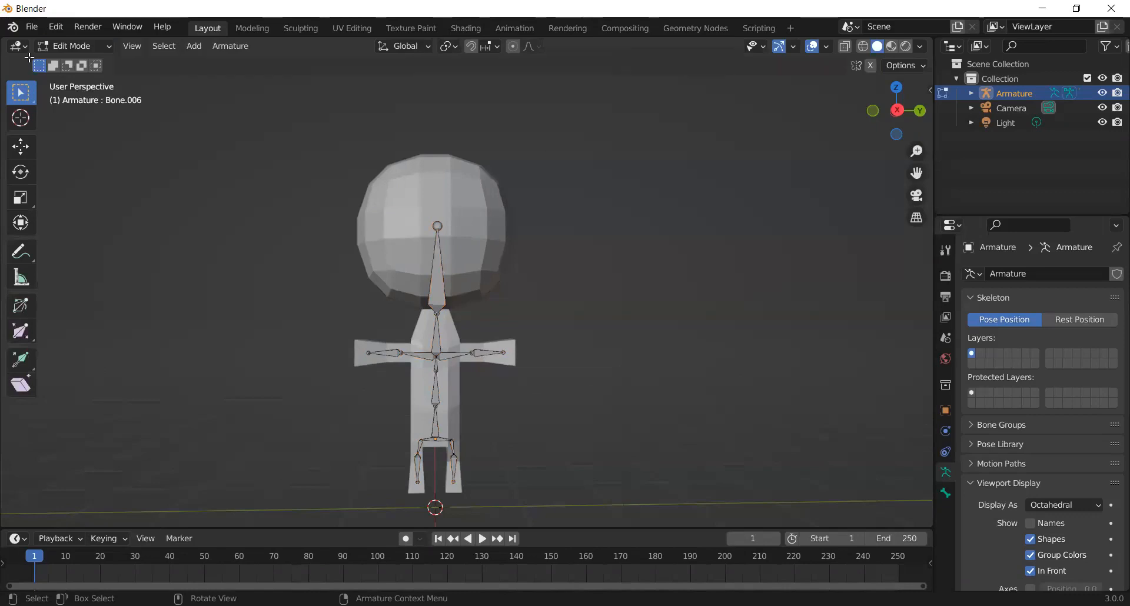
pyautogui.click(78, 47)
pyautogui.click(80, 62)
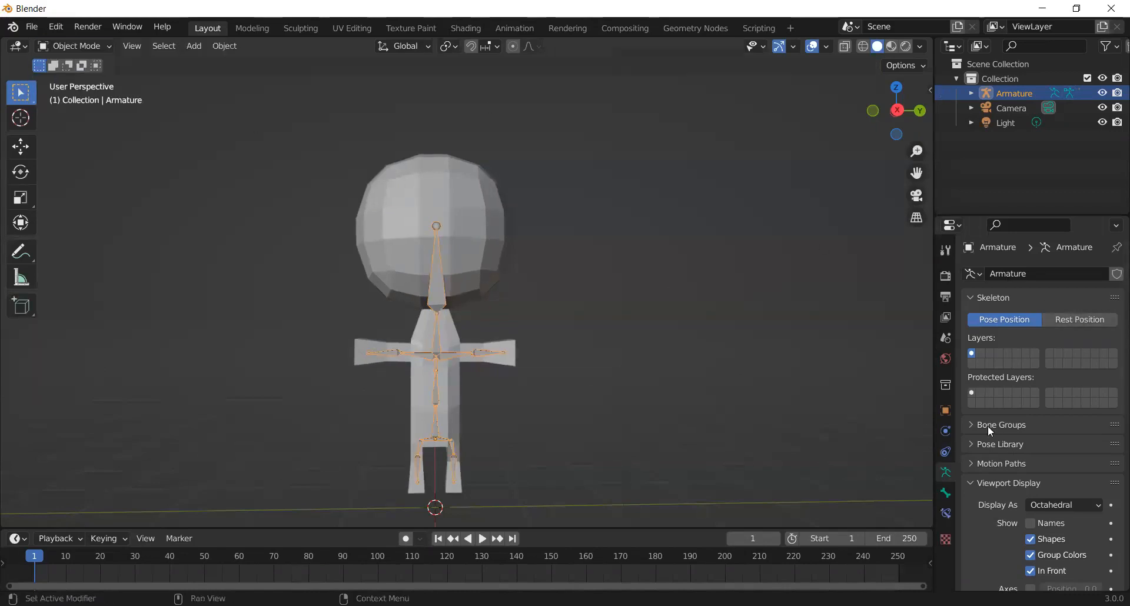
# Examine the collection, world and armature object properties in search of the character's modifier settings
pyautogui.click(946, 410)
pyautogui.click(947, 386)
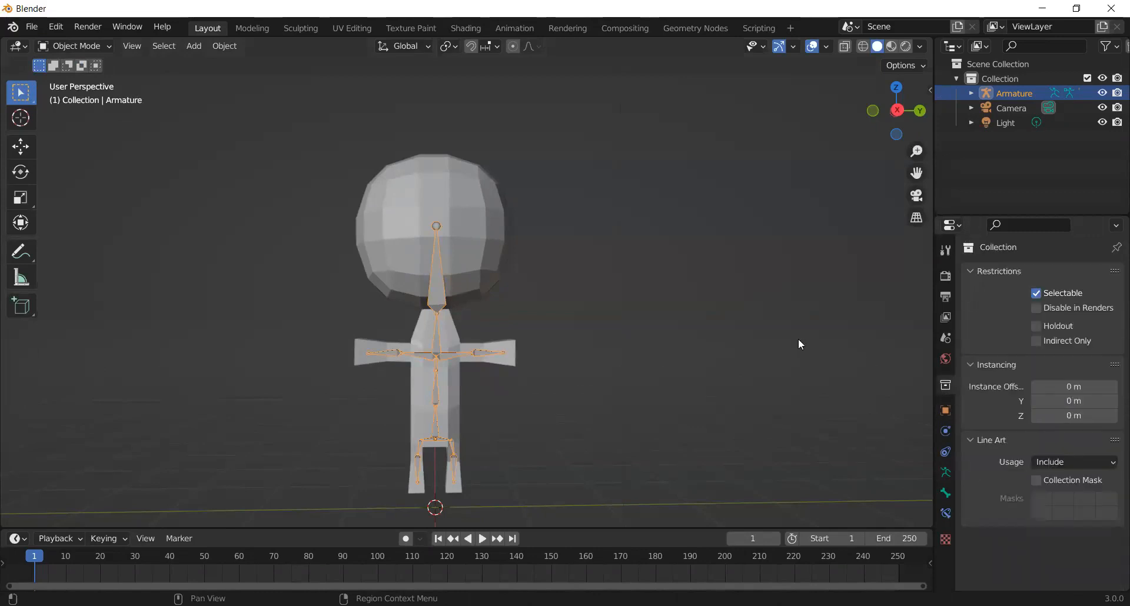
pyautogui.click(765, 318)
pyautogui.scroll(-5, 353, 247)
pyautogui.scroll(5, 126, 151)
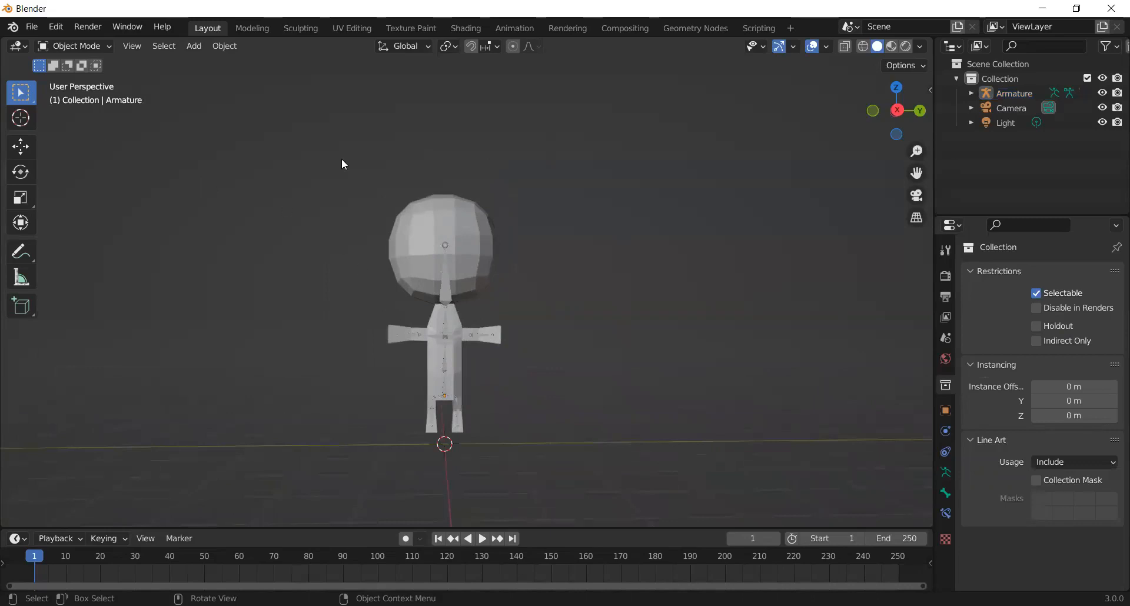
pyautogui.click(947, 357)
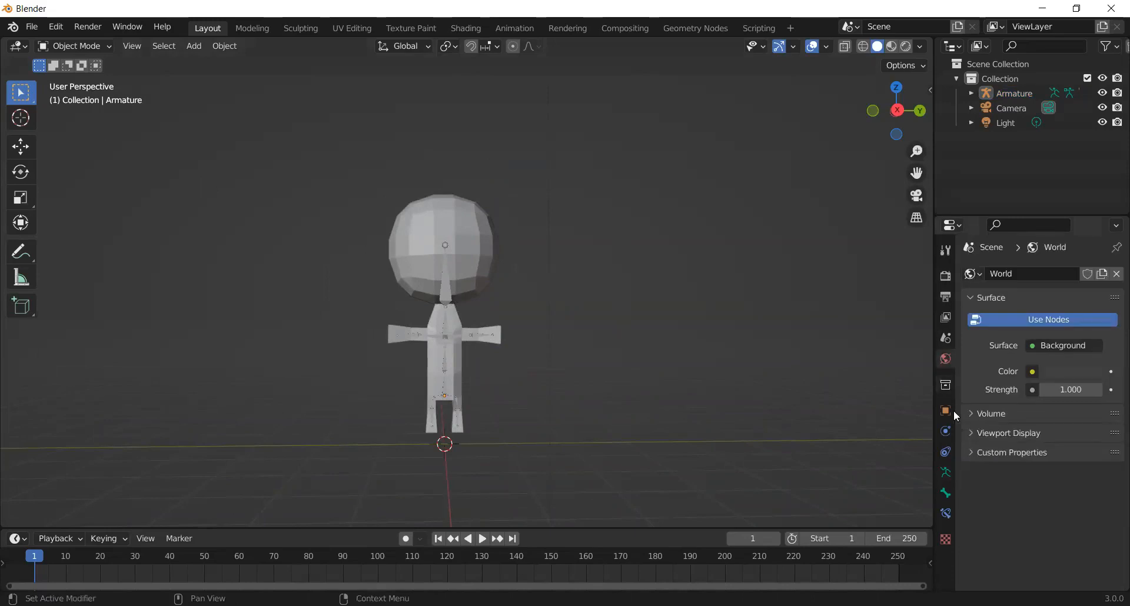
pyautogui.click(949, 411)
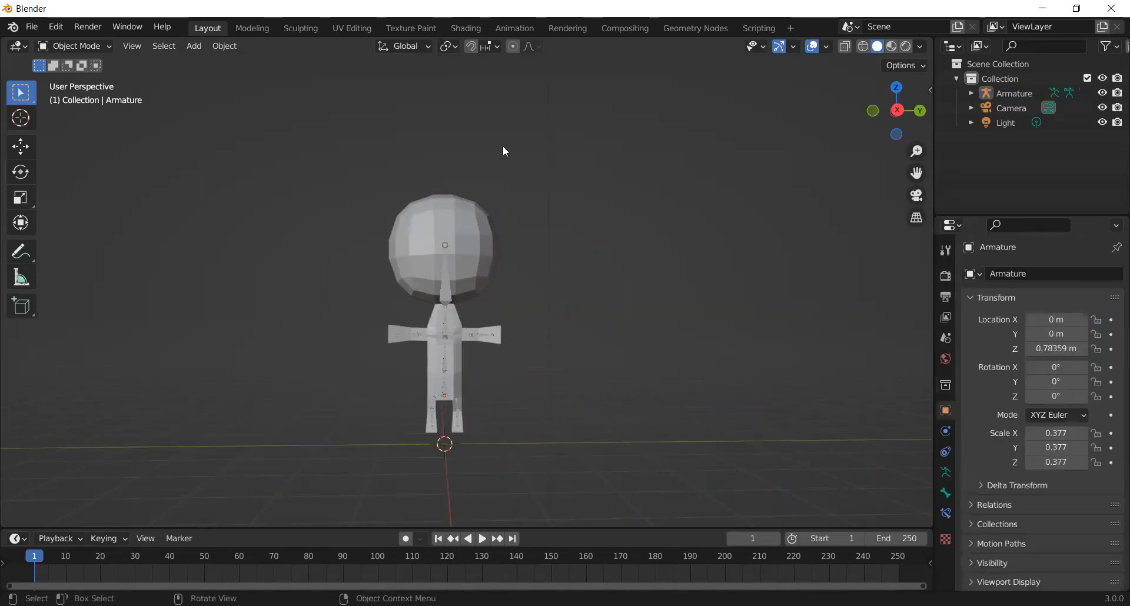
pyautogui.click(74, 46)
pyautogui.click(80, 81)
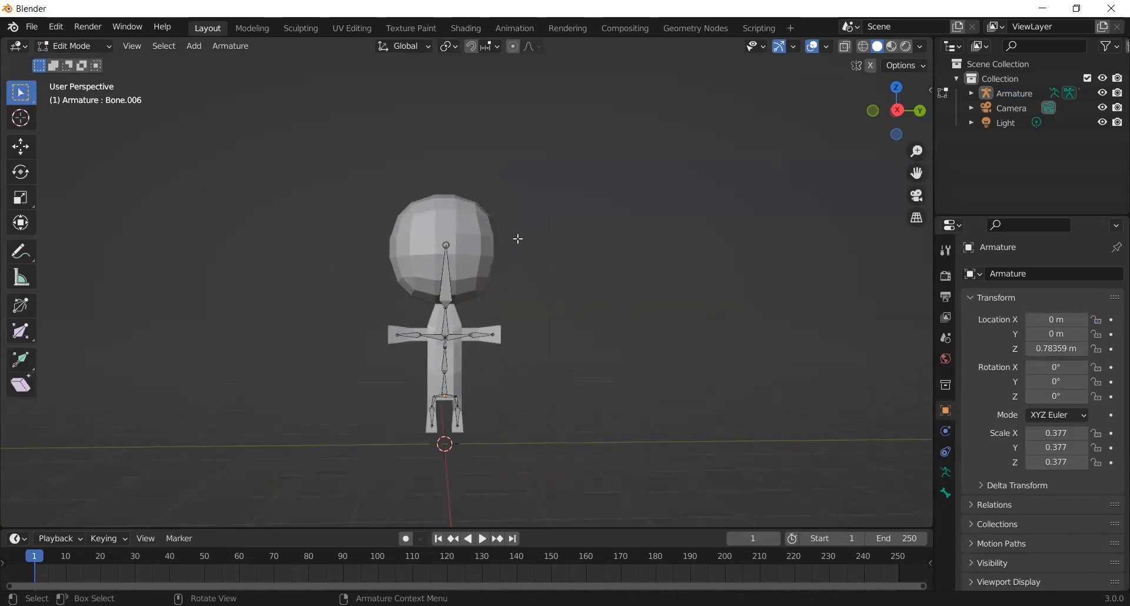
pyautogui.click(59, 52)
pyautogui.click(60, 63)
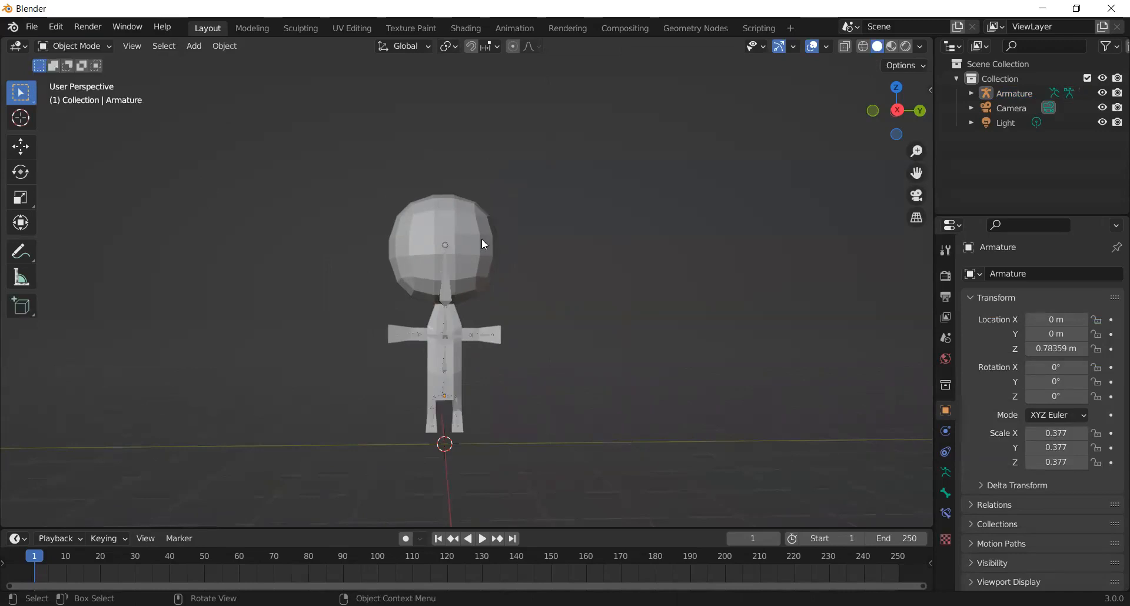
# Select the character mesh and apply its Mirror modifier
pyautogui.click(434, 219)
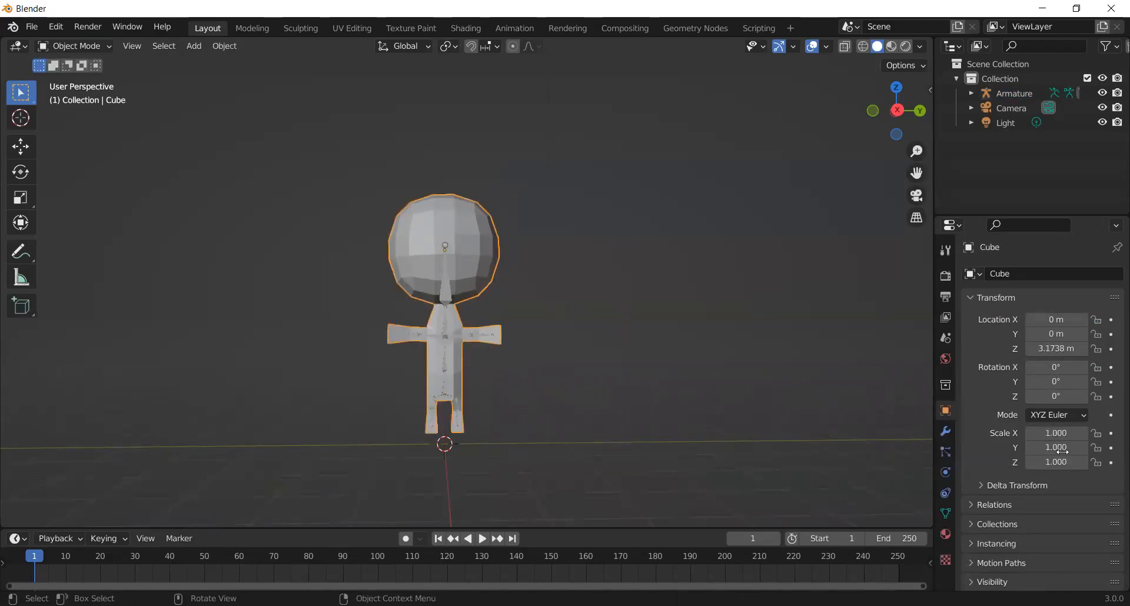
pyautogui.click(946, 433)
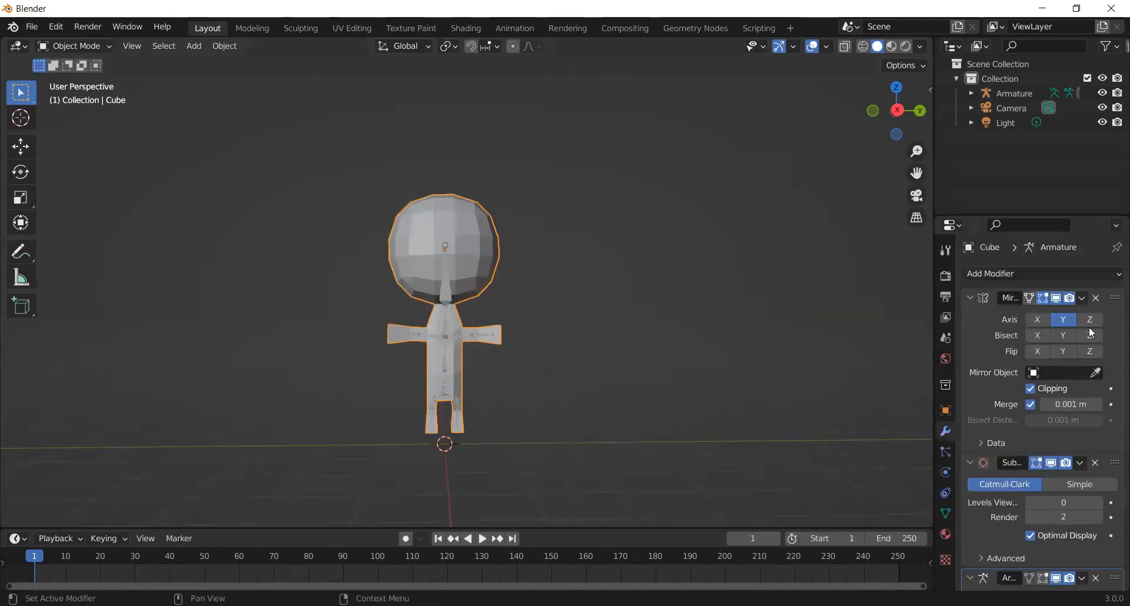
pyautogui.click(1084, 299)
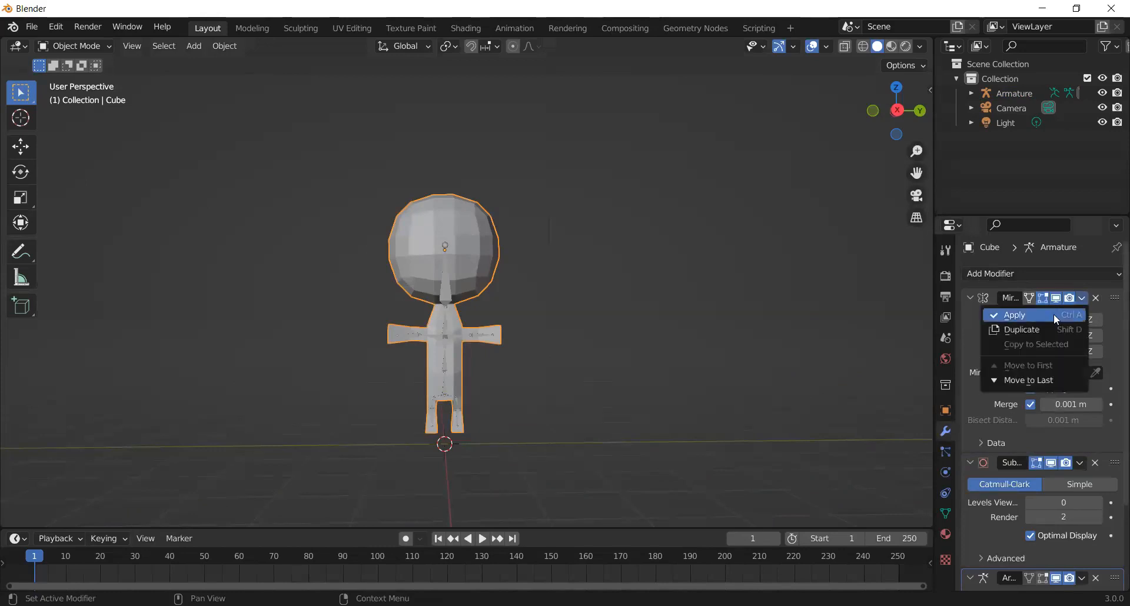
pyautogui.click(1054, 313)
# Select the armature in place of the character mesh and switch it from Object Mode to Pose Mode
pyautogui.scroll(-2, 546, 369)
pyautogui.scroll(6, 546, 369)
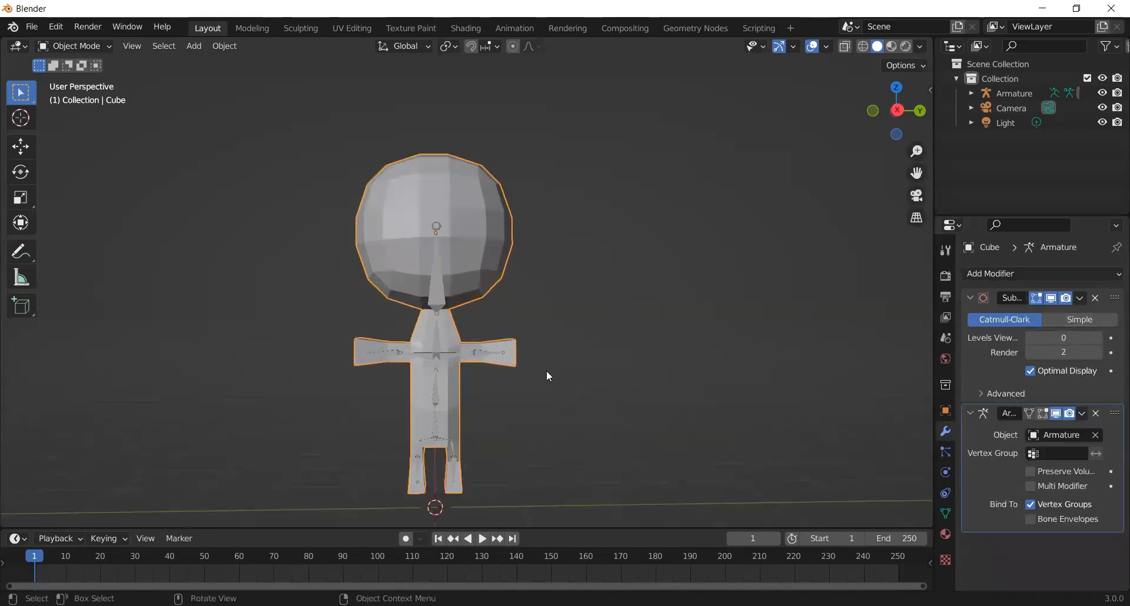
pyautogui.click(74, 46)
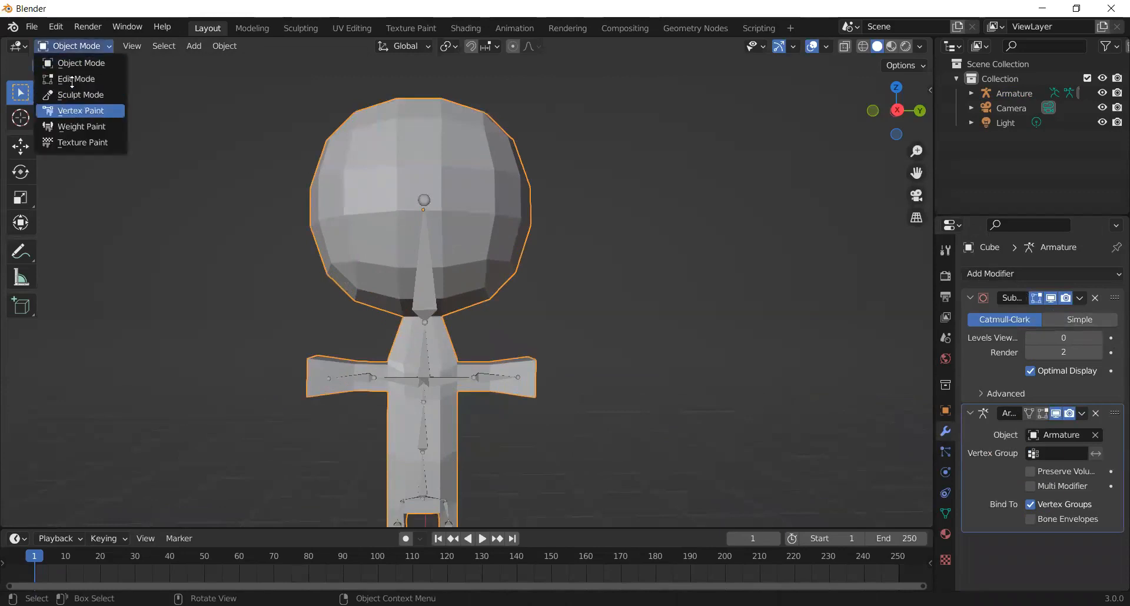
pyautogui.click(78, 63)
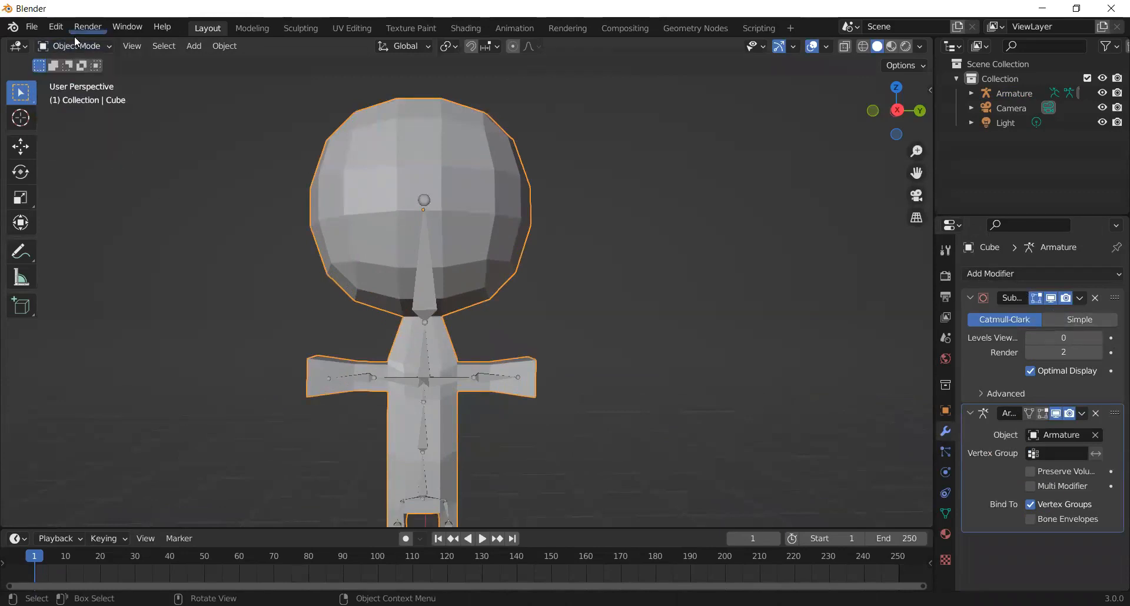
pyautogui.click(427, 242)
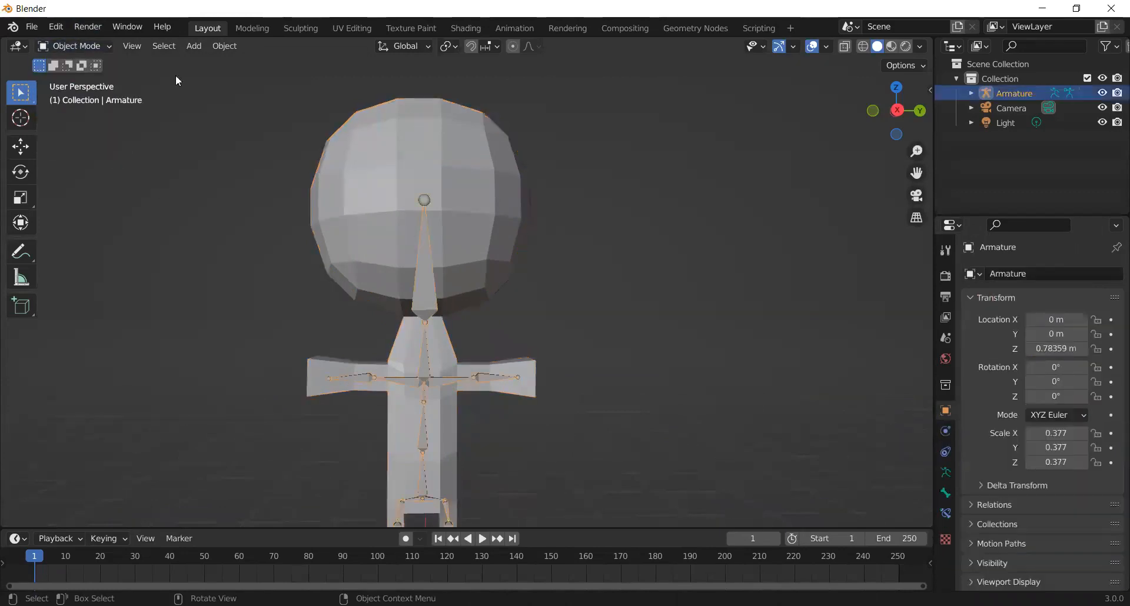
pyautogui.click(84, 50)
pyautogui.click(85, 93)
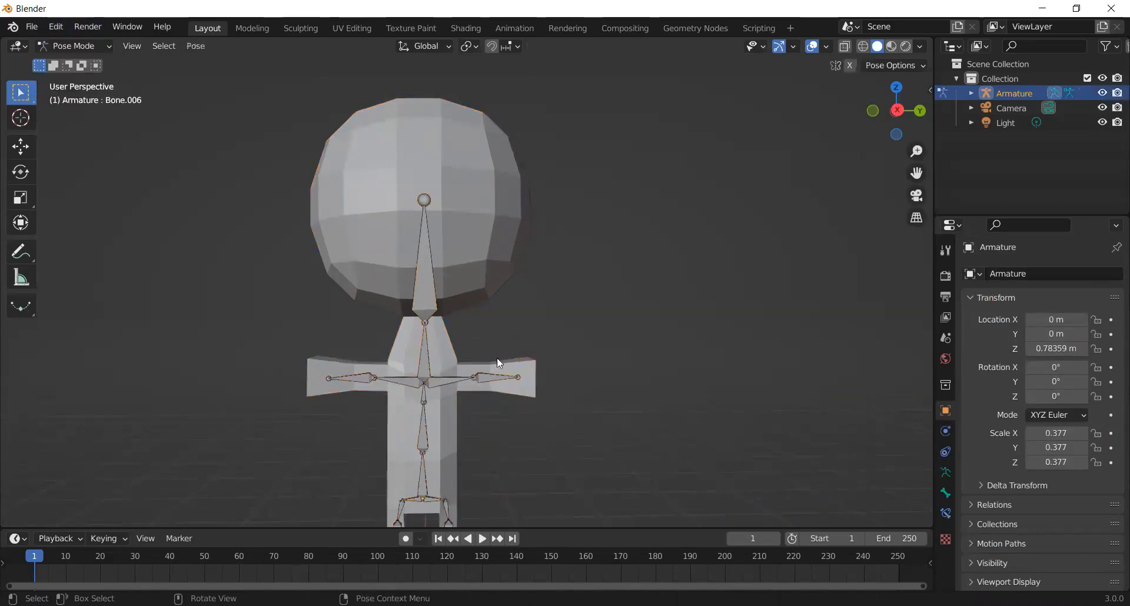
# Test the -Y forearm bone by rotating it about 20° upward and bringing it back to its starting angle
pyautogui.click(332, 381)
pyautogui.press('r')
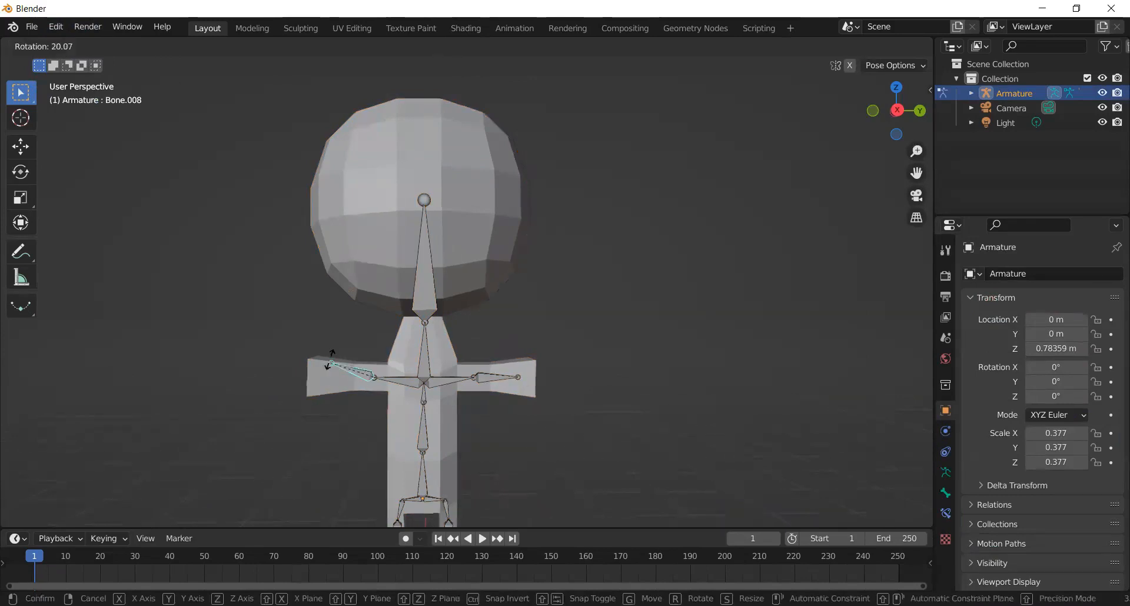
pyautogui.click(326, 377)
pyautogui.click(267, 230)
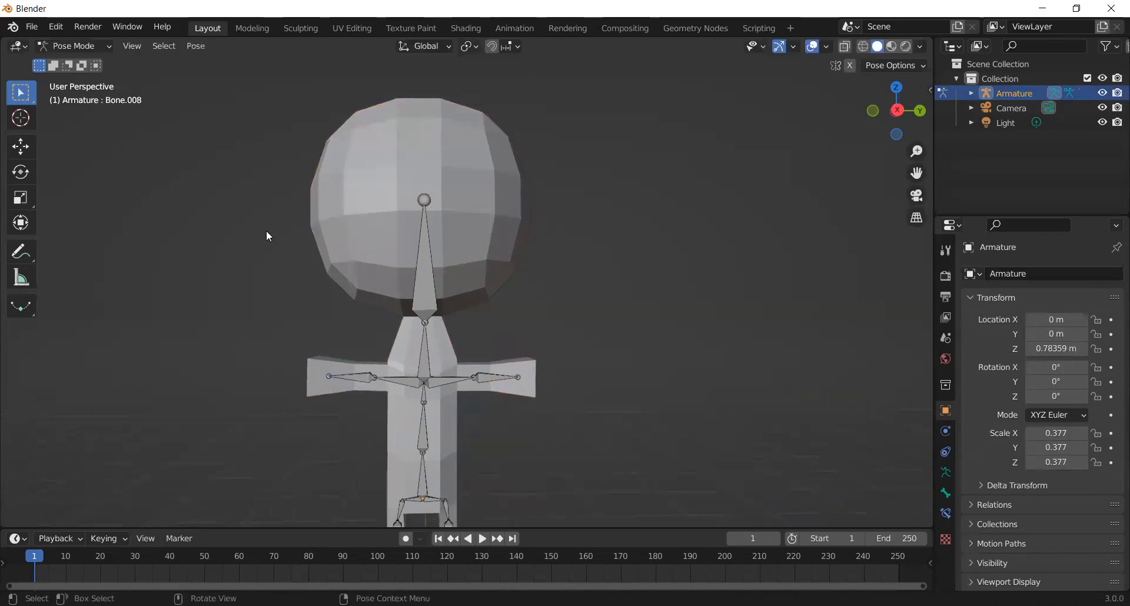
# Return to Object Mode and parent the character mesh to the armature again with automatic weights
pyautogui.scroll(-2, 267, 239)
pyautogui.scroll(-1, 297, 133)
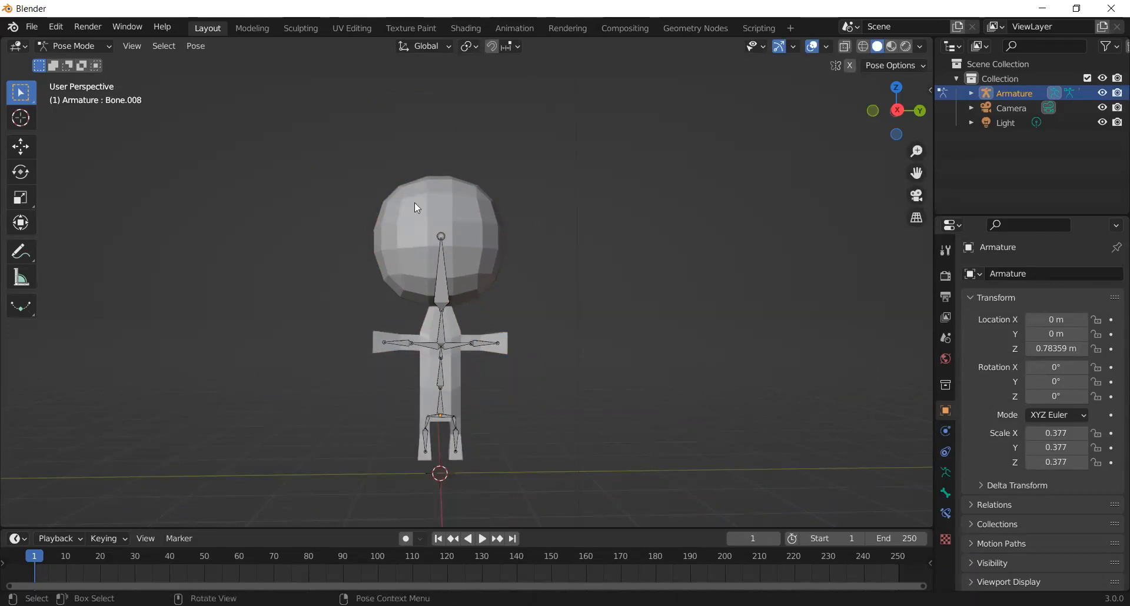
pyautogui.click(86, 45)
pyautogui.click(83, 58)
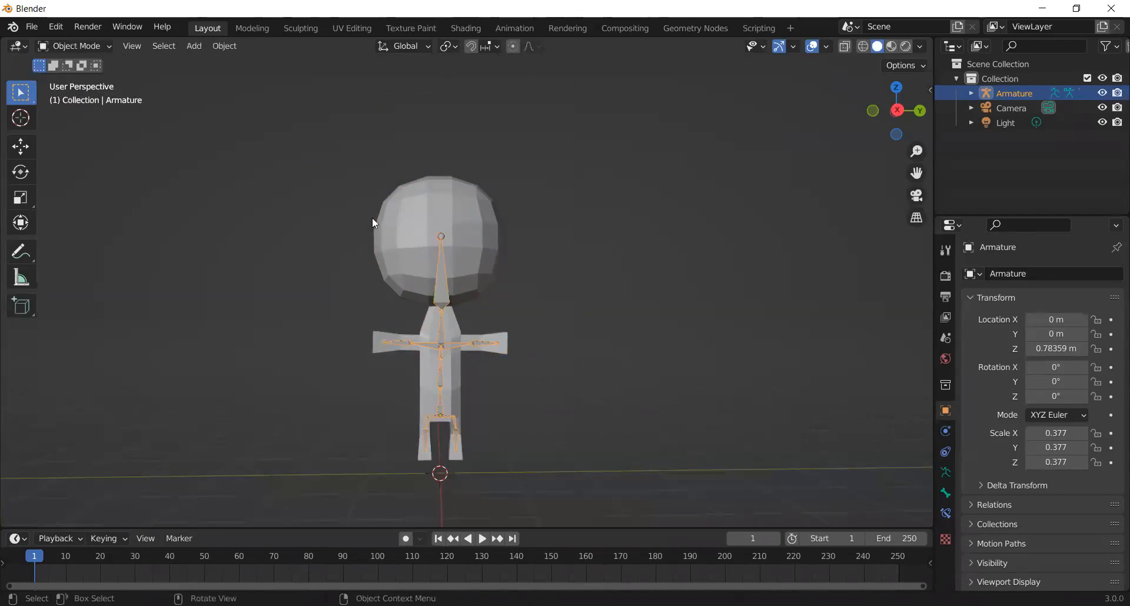
pyautogui.click(435, 209)
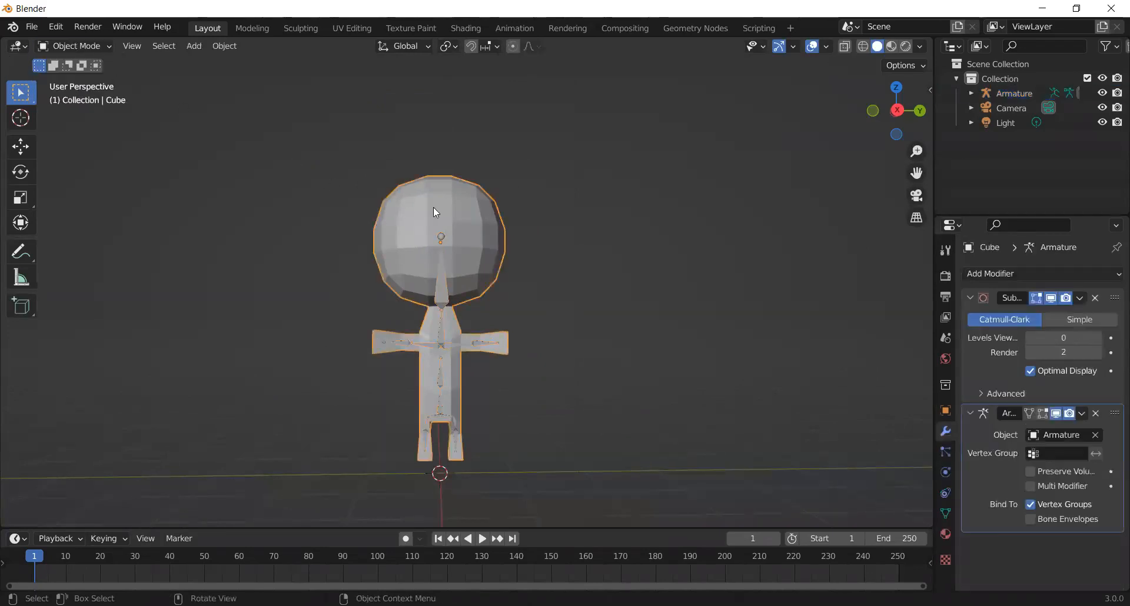
pyautogui.keyDown('shift'); pyautogui.click(444, 300); pyautogui.keyUp('shift')
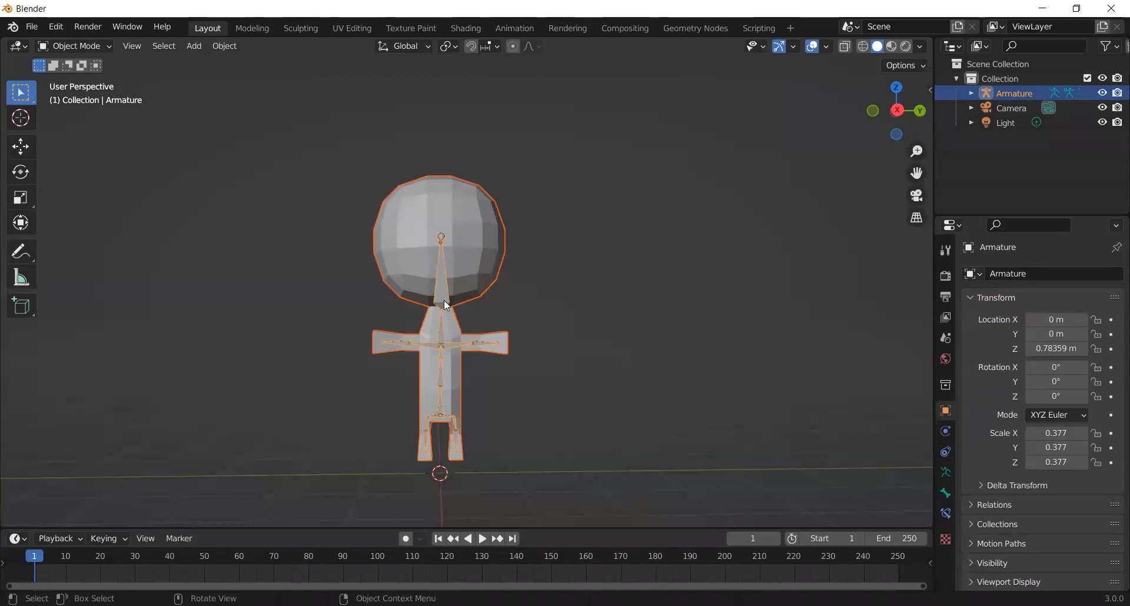
pyautogui.hotkey('ctrl', 'p')
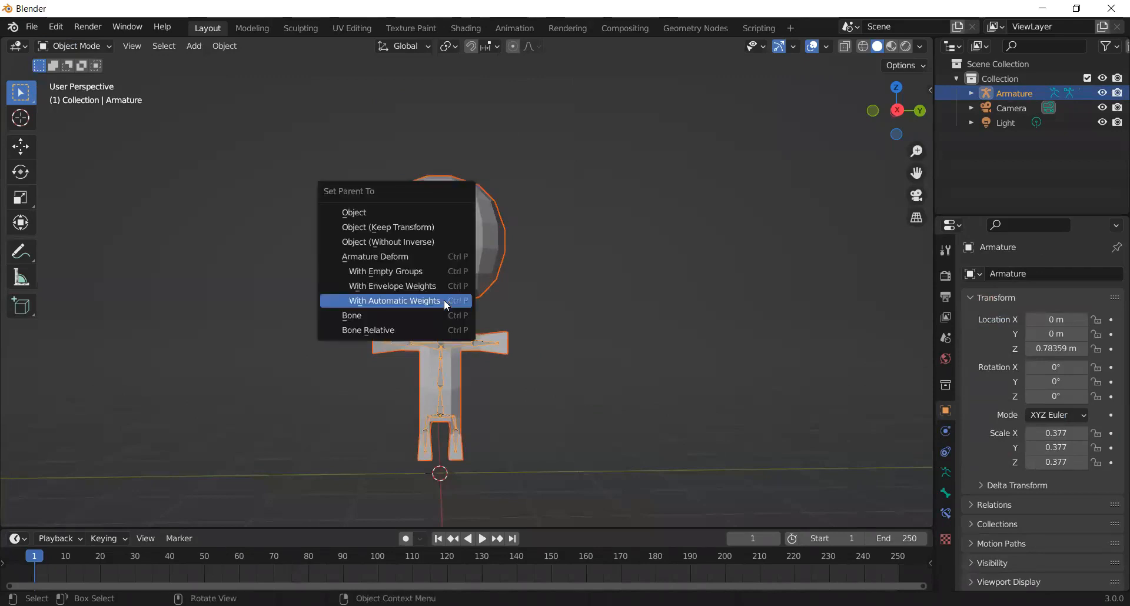
pyautogui.click(444, 300)
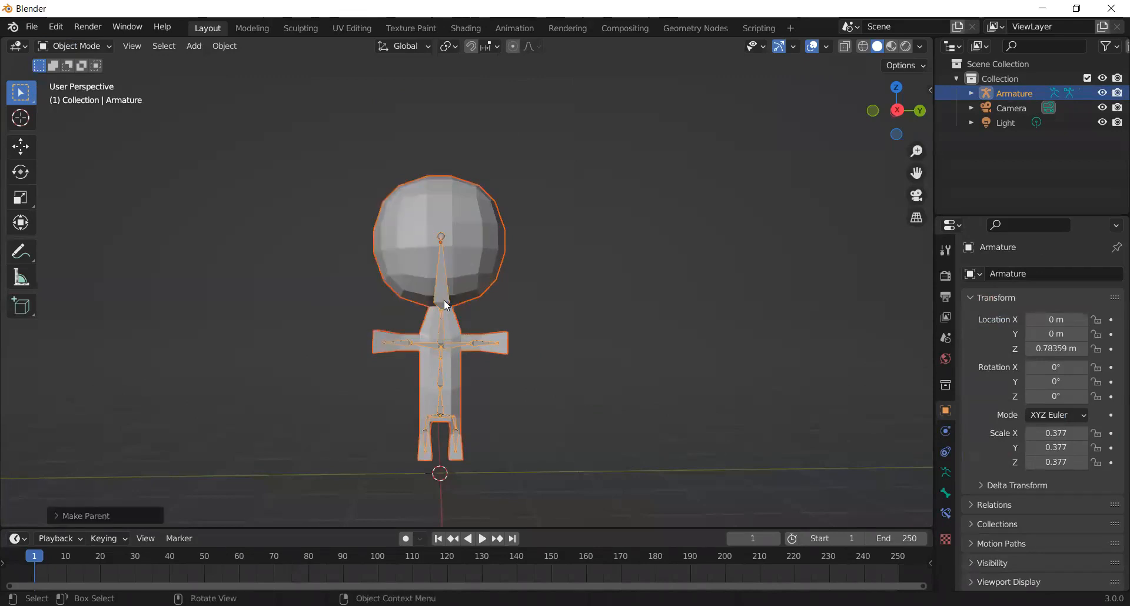
pyautogui.click(263, 301)
# Switch the armature to Pose Mode and test the -Y forearm bone with a small rotation, ending near its starting angle
pyautogui.click(81, 47)
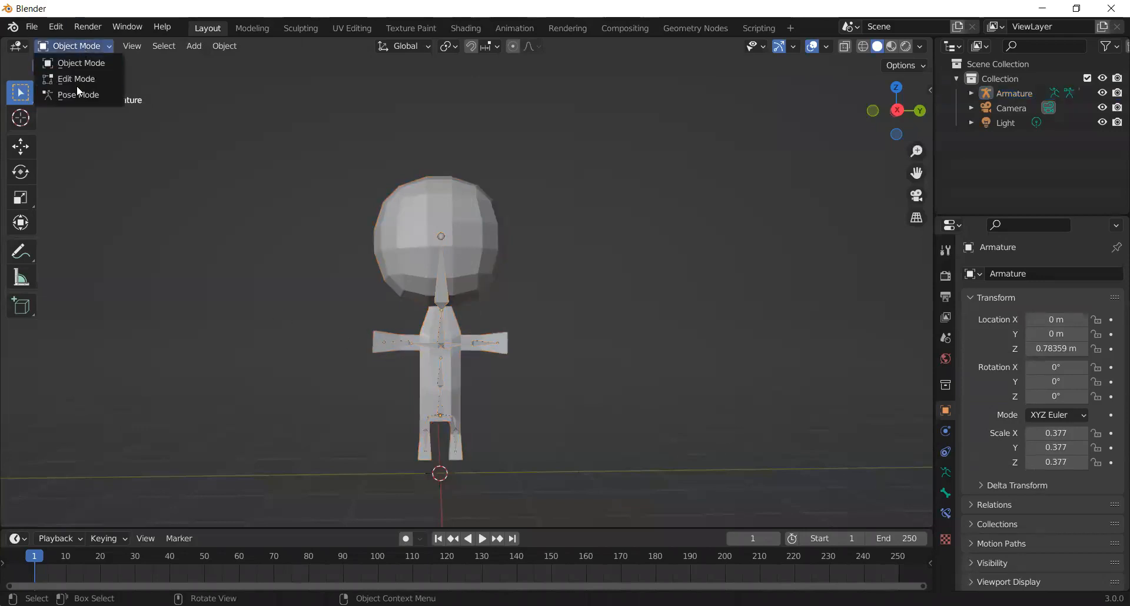
pyautogui.click(78, 94)
pyautogui.scroll(5, 263, 404)
pyautogui.click(274, 409)
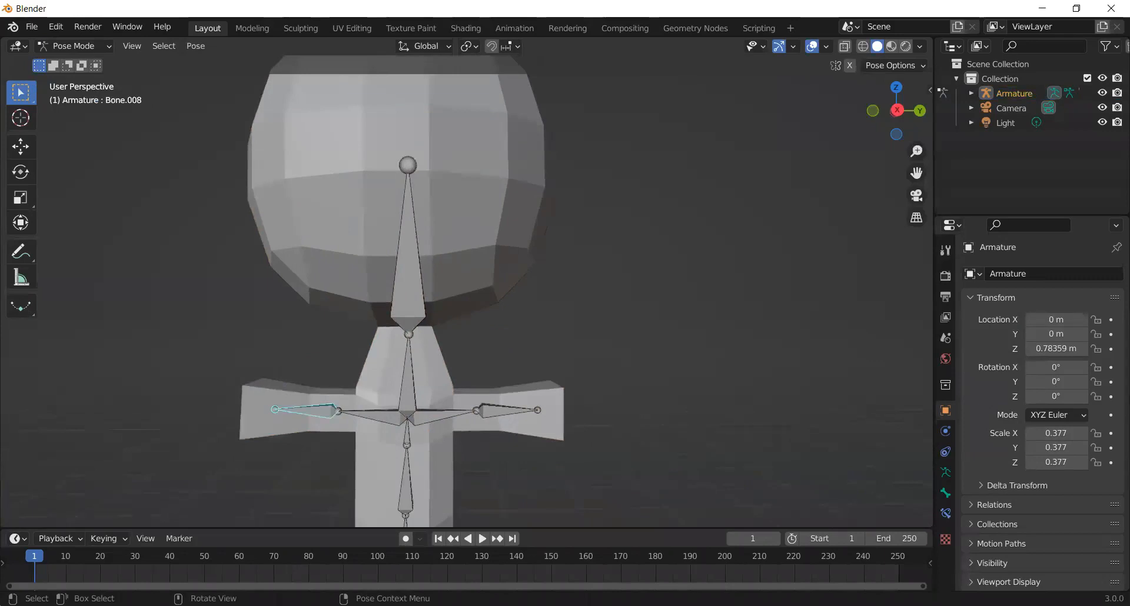
pyautogui.press('r')
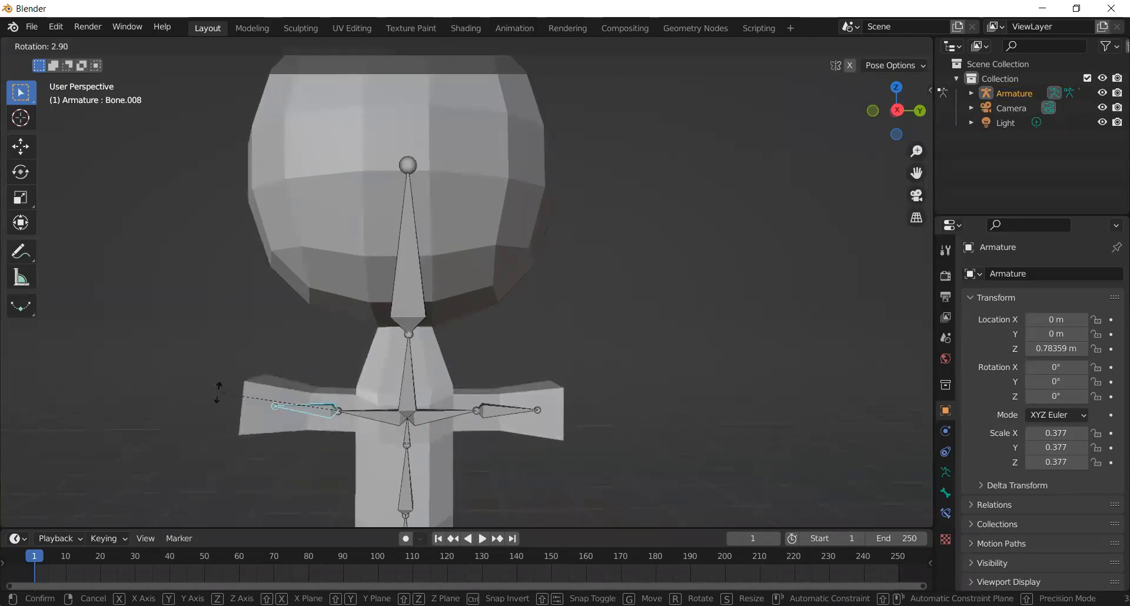
pyautogui.click(223, 408)
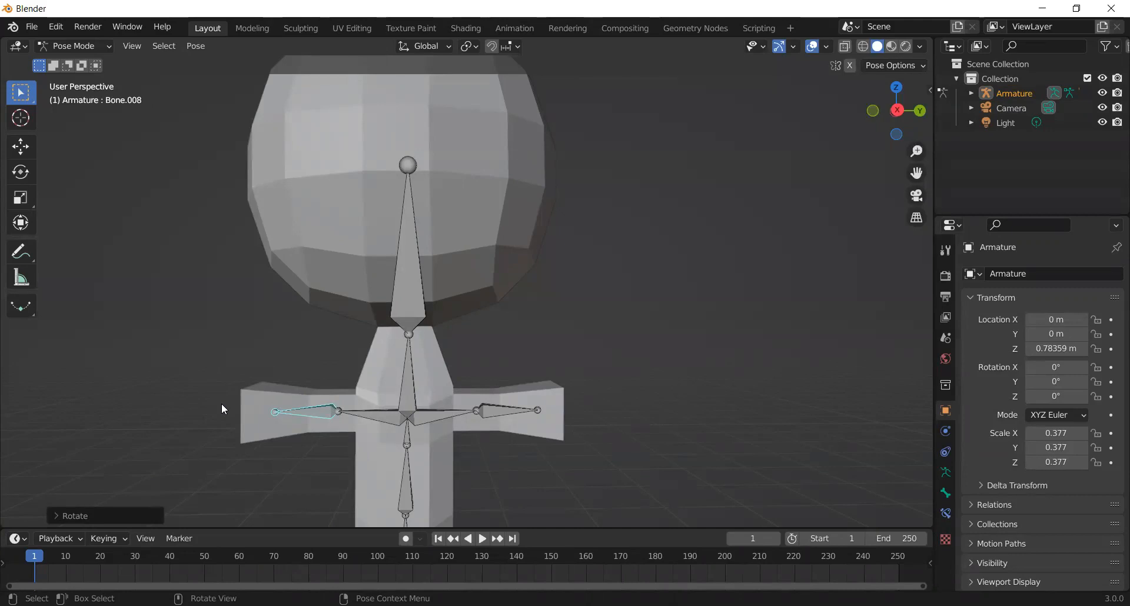
# Enlarge the Timeline area upward to roughly double its height beneath the viewport
pyautogui.scroll(-1, 348, 443)
pyautogui.moveTo(473, 450)
pyautogui.mouseDown(button='middle')
pyautogui.moveTo(470, 411)
pyautogui.moveTo(467, 454)
pyautogui.mouseUp(button='middle')
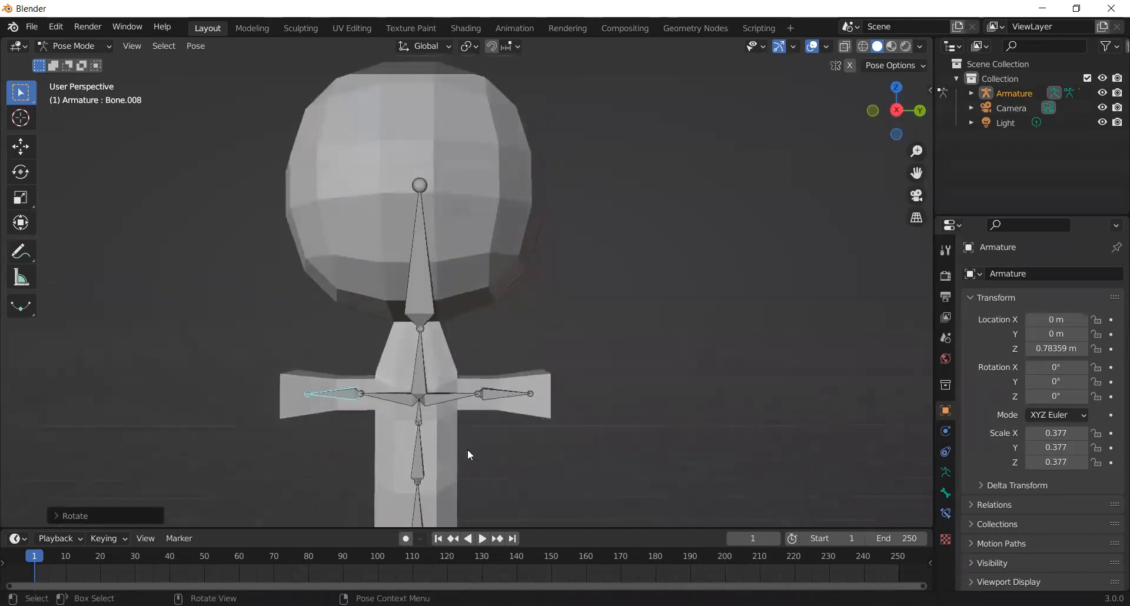
pyautogui.scroll(-3, 458, 454)
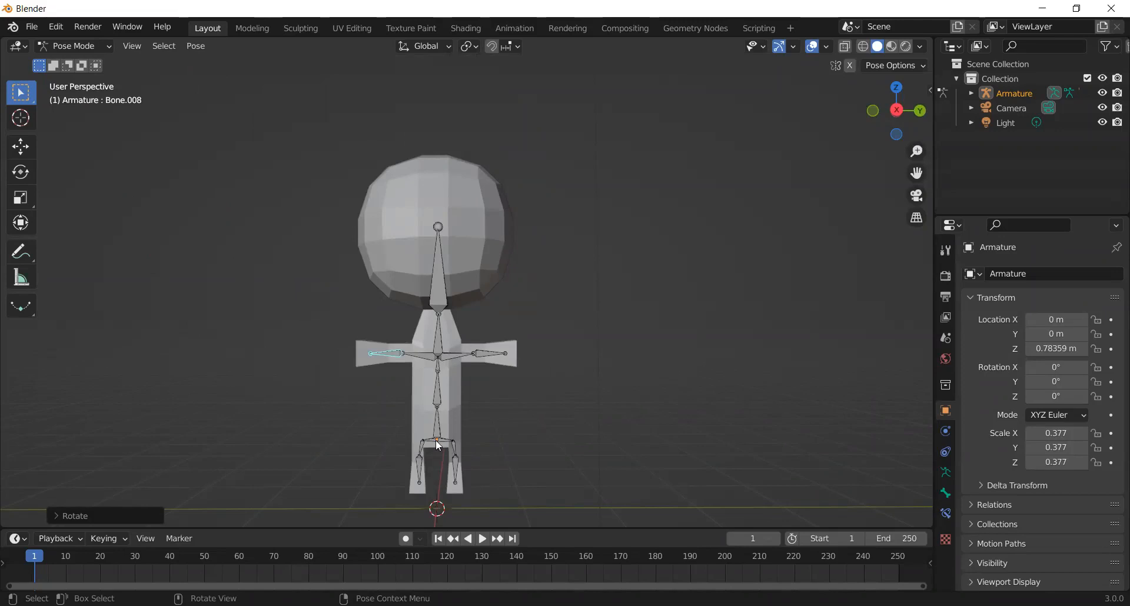
pyautogui.scroll(-1, 351, 390)
pyautogui.scroll(3, 447, 451)
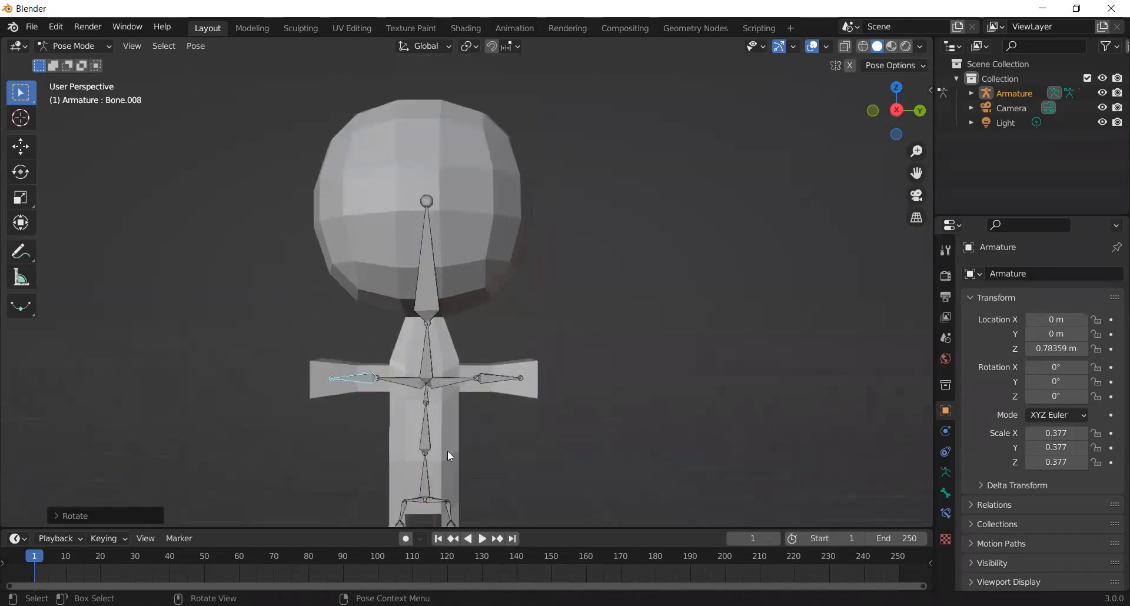
pyautogui.scroll(-2, 199, 390)
pyautogui.moveTo(337, 426); pyautogui.dragTo(521, 356, button='middle')
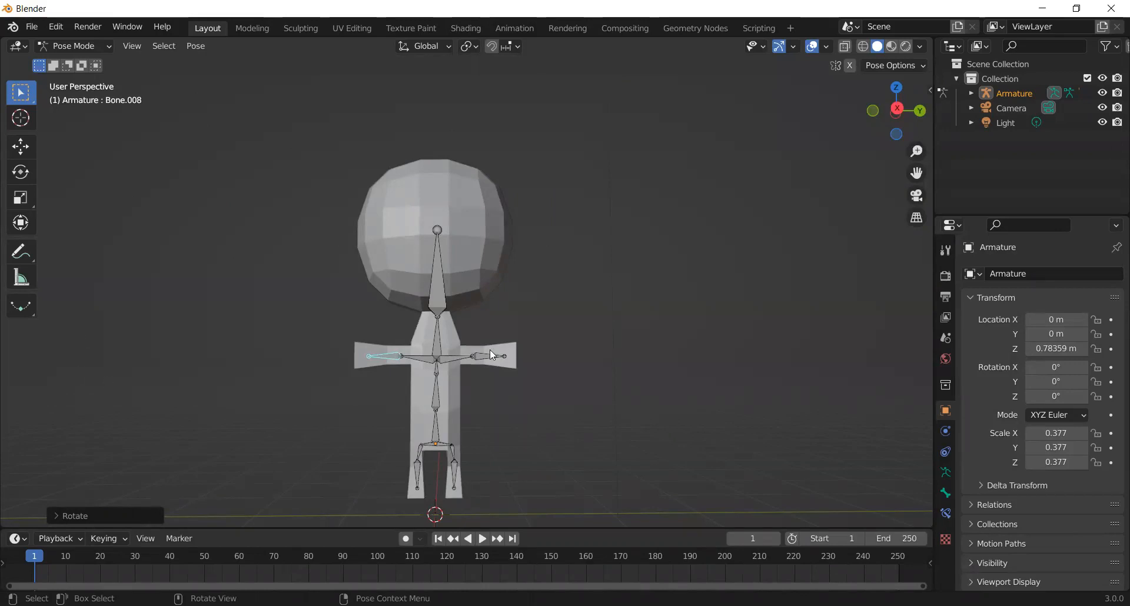
pyautogui.moveTo(381, 528); pyautogui.dragTo(373, 454)
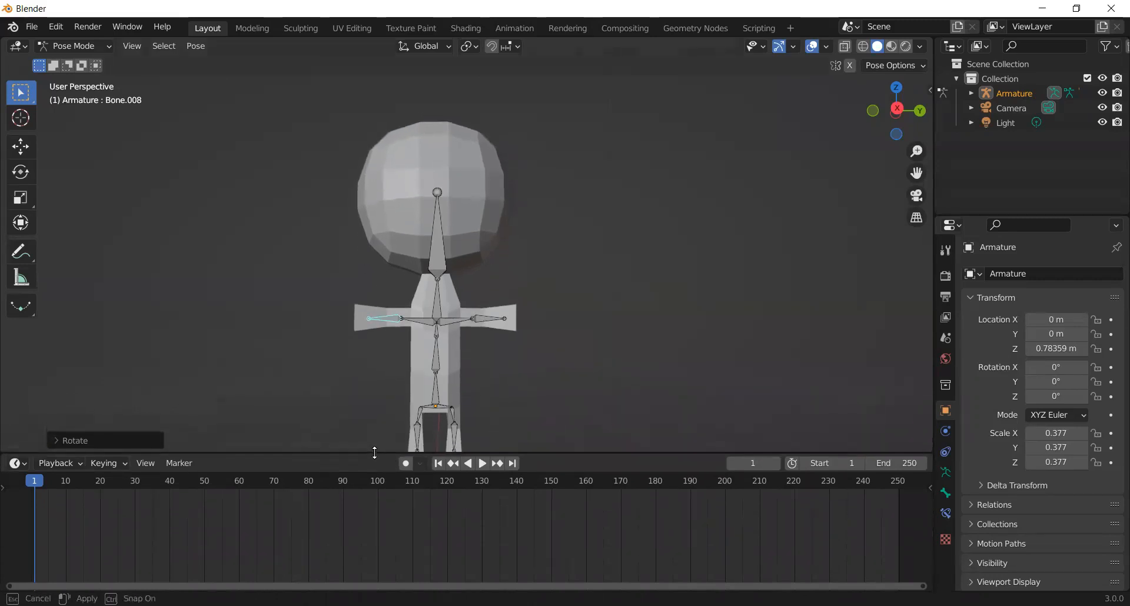
# Tilt the character's head by rotating the head bone about -36° around the global Y axis
pyautogui.click(448, 223)
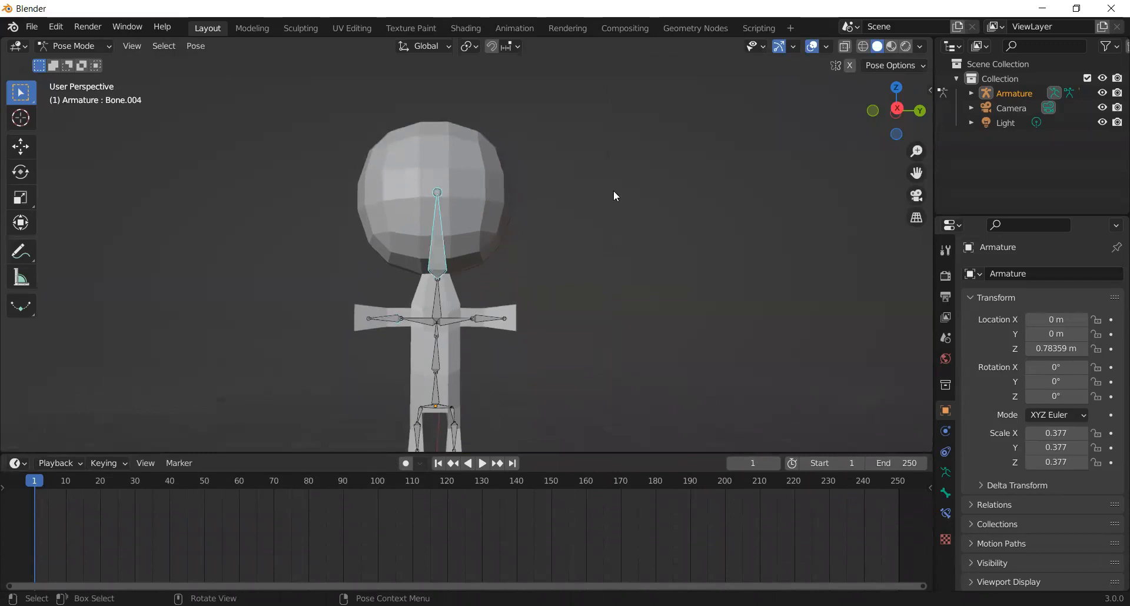
pyautogui.moveTo(917, 173); pyautogui.dragTo(942, 139)
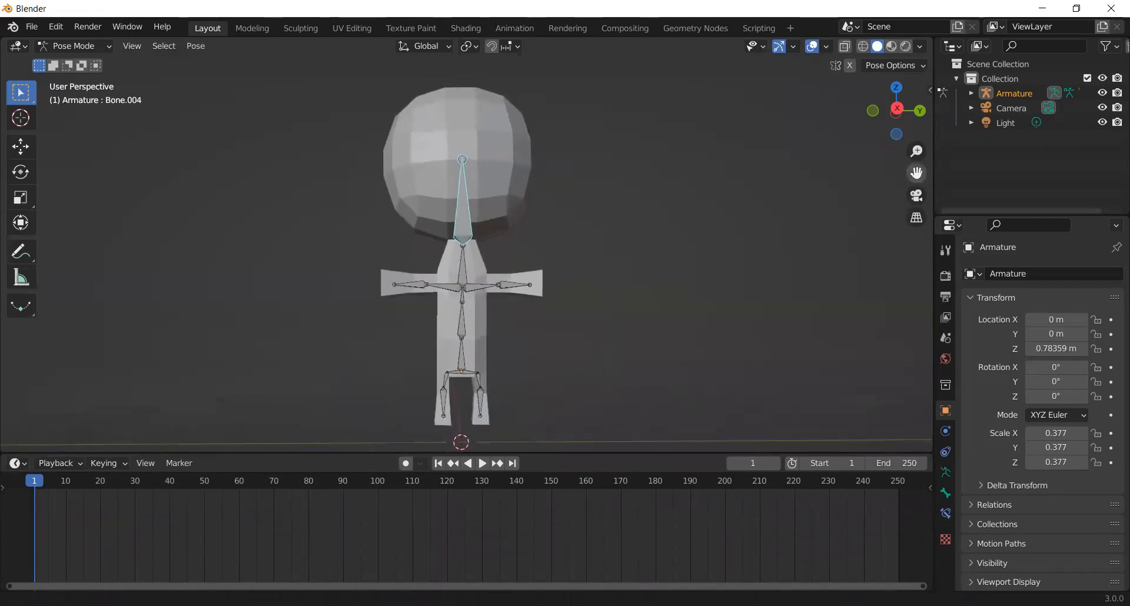
pyautogui.moveTo(382, 342); pyautogui.dragTo(450, 349, button='middle')
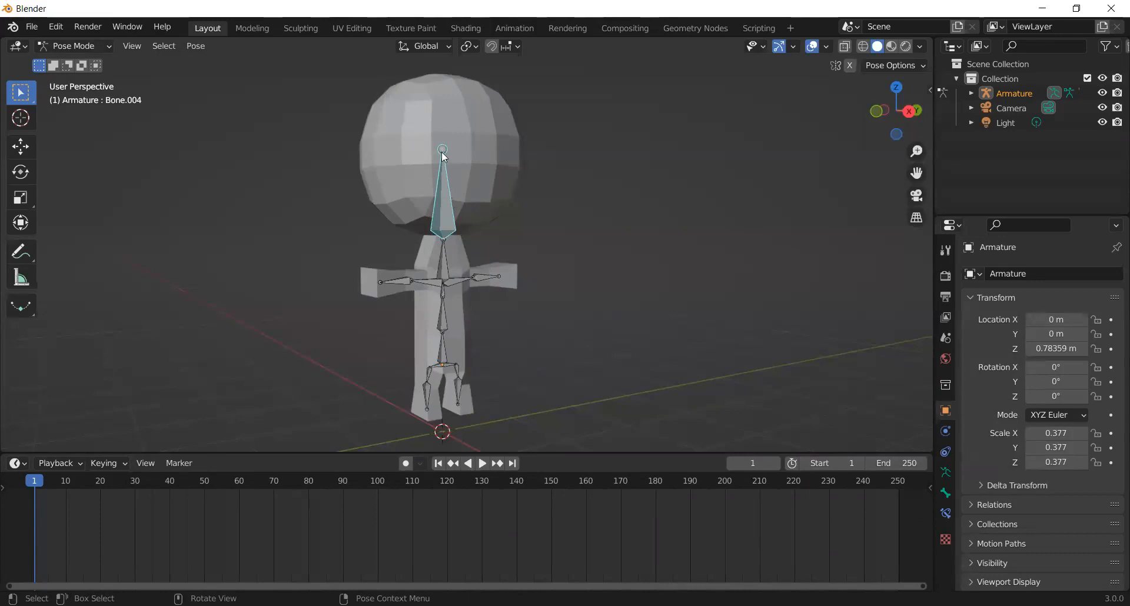
pyautogui.press('r')
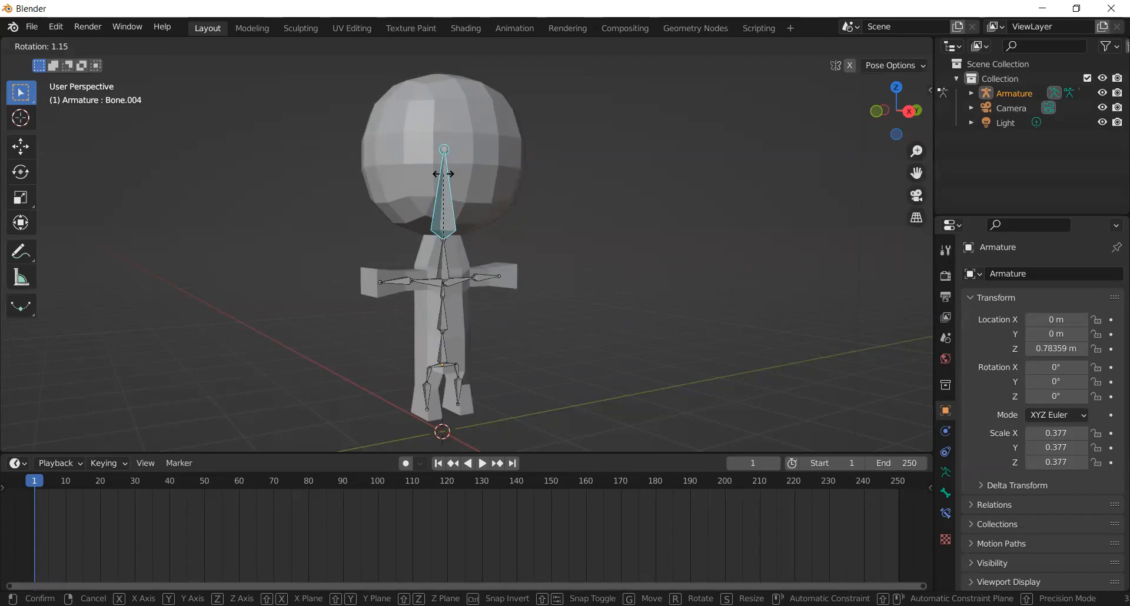
pyautogui.press('x')
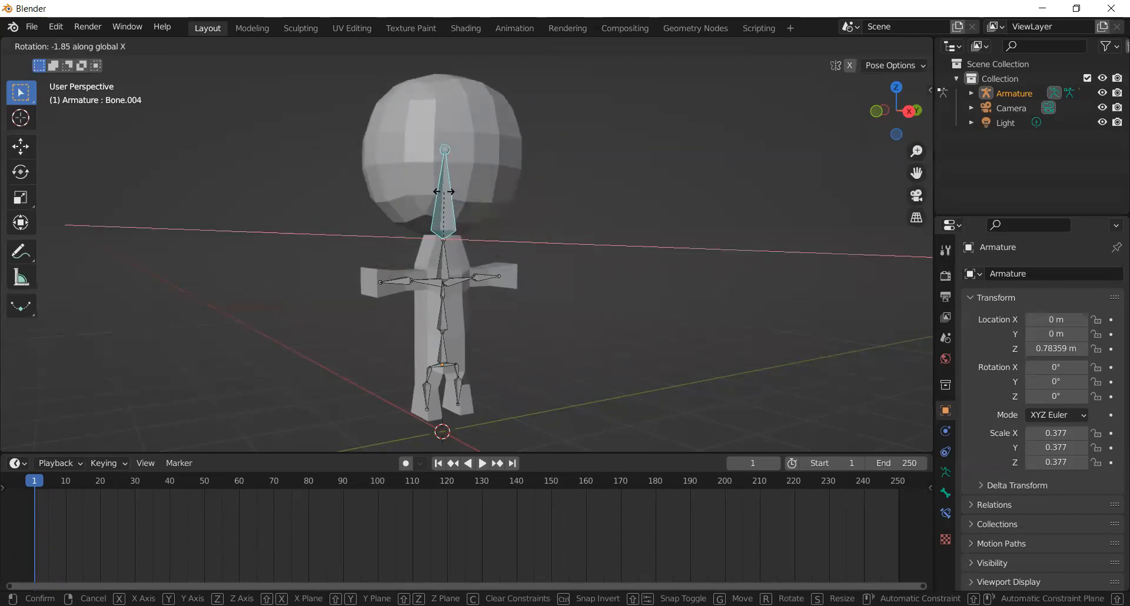
pyautogui.press('y')
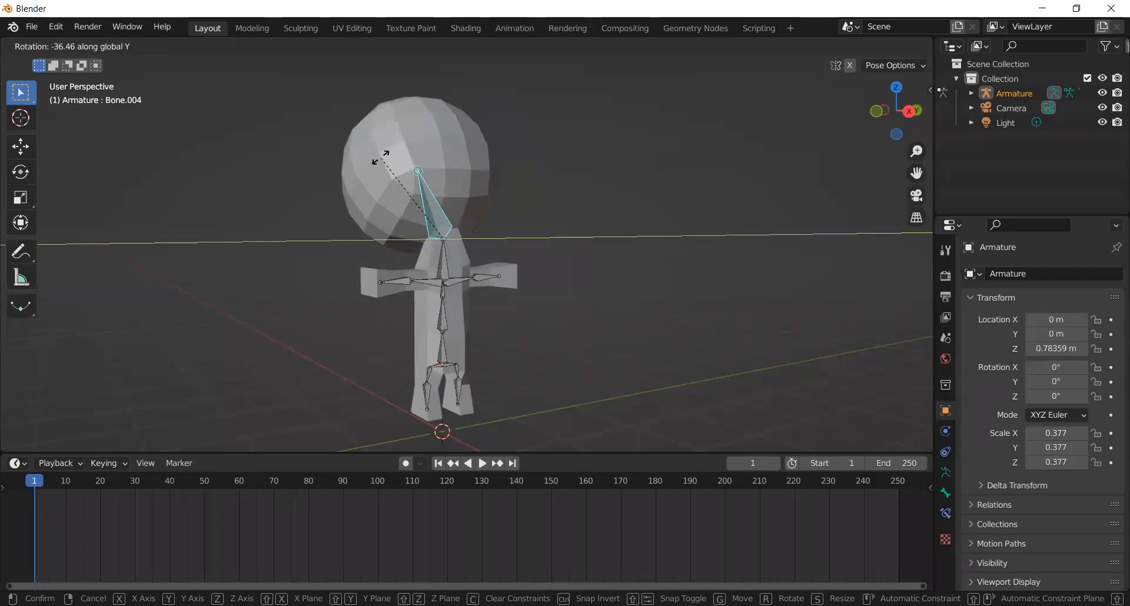
pyautogui.click(382, 159)
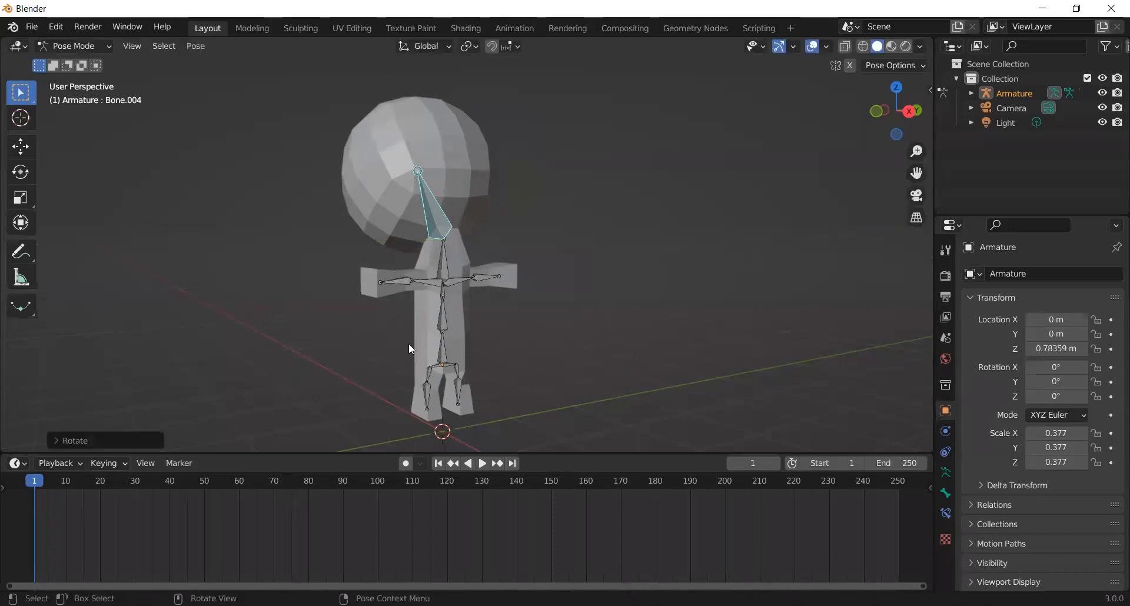
# Swing the lower leg bone on the -Y side by rotating it around the global Y axis
pyautogui.click(429, 414)
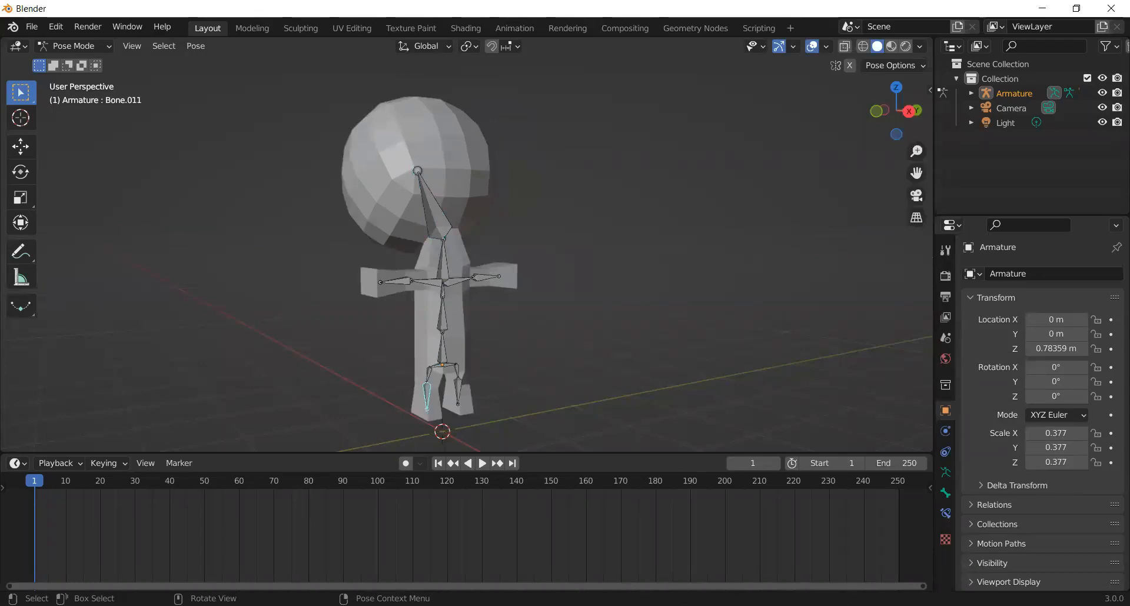
pyautogui.press('r')
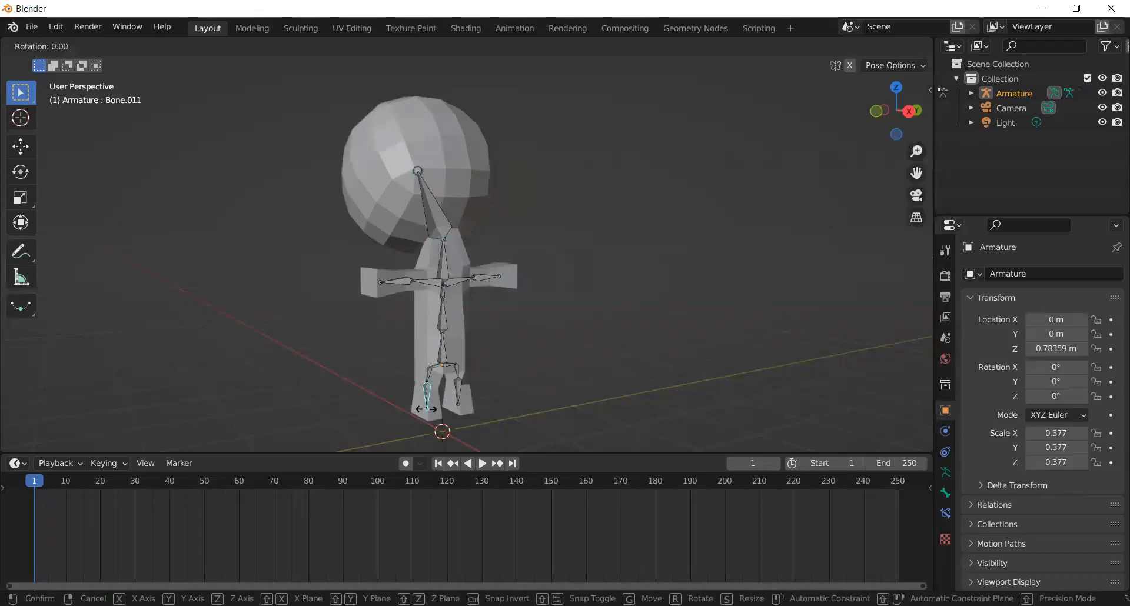
pyautogui.press('y')
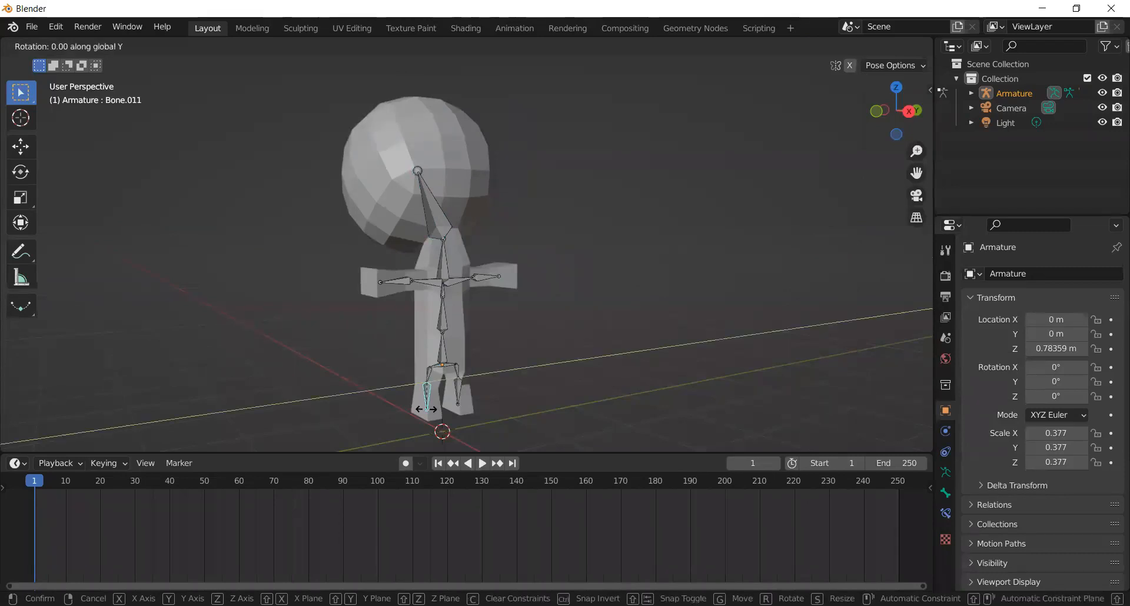
pyautogui.click(387, 401)
# Swing the lower leg bone on the +Y side toward +X by rotating it around the global Y axis
pyautogui.click(457, 398)
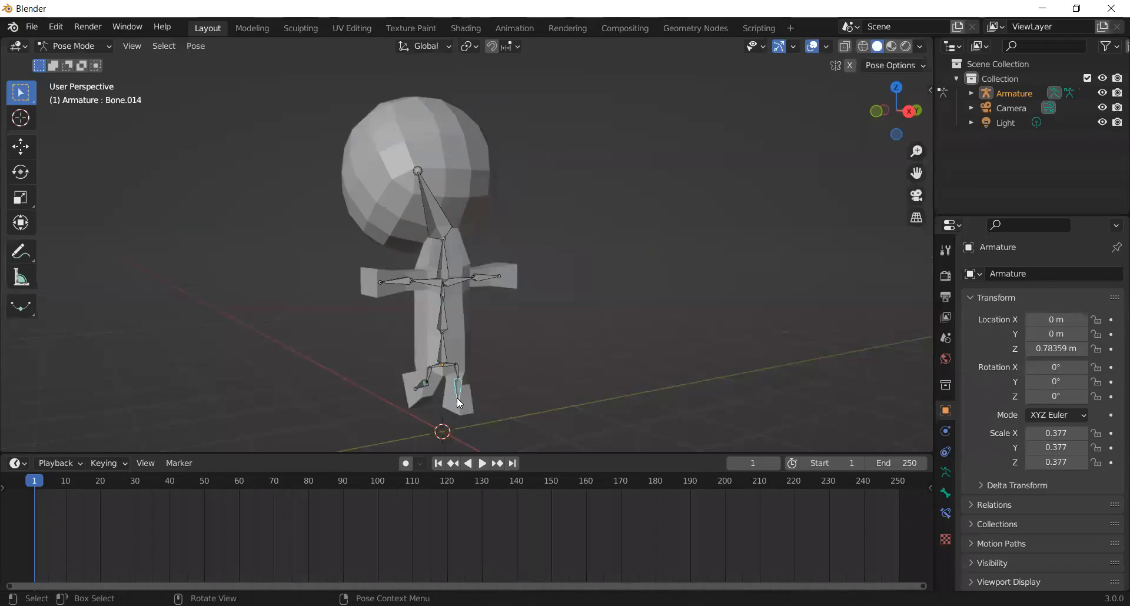
pyautogui.press('r')
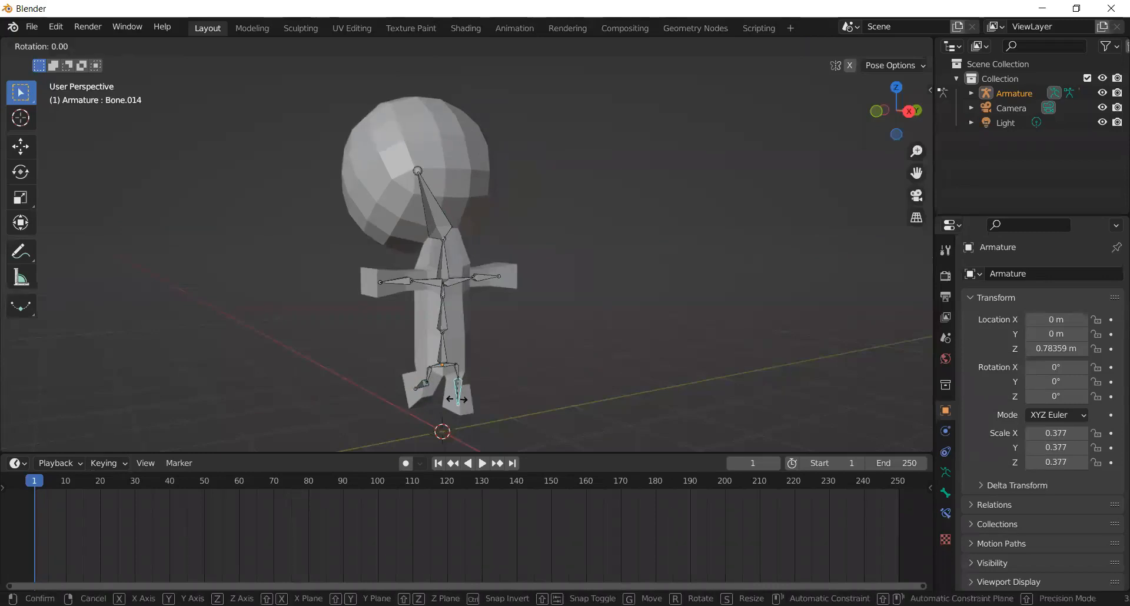
pyautogui.press('y')
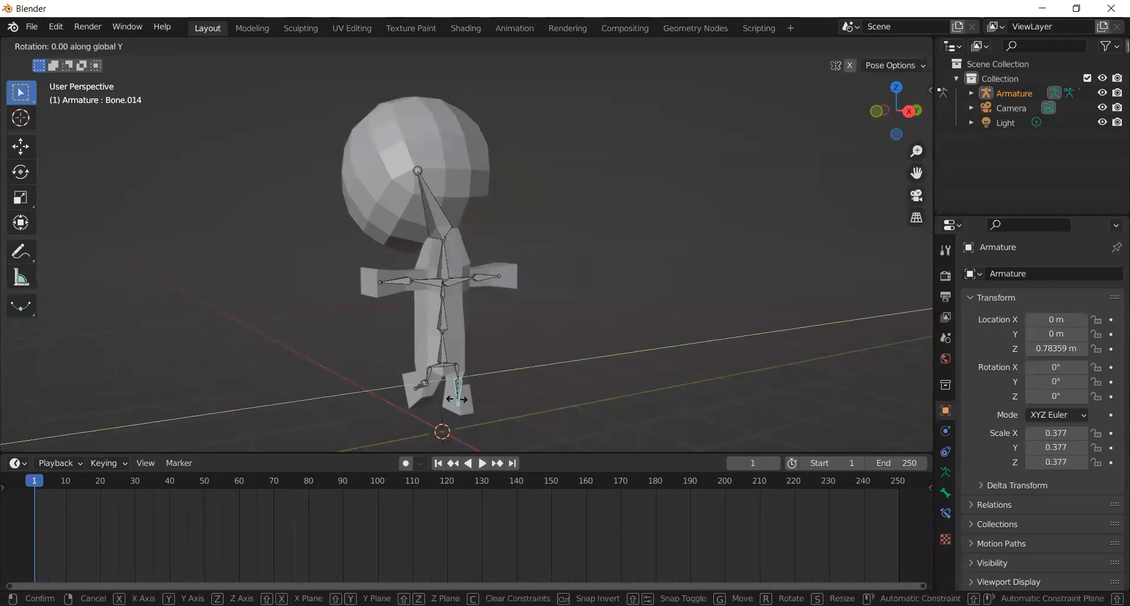
pyautogui.click(491, 397)
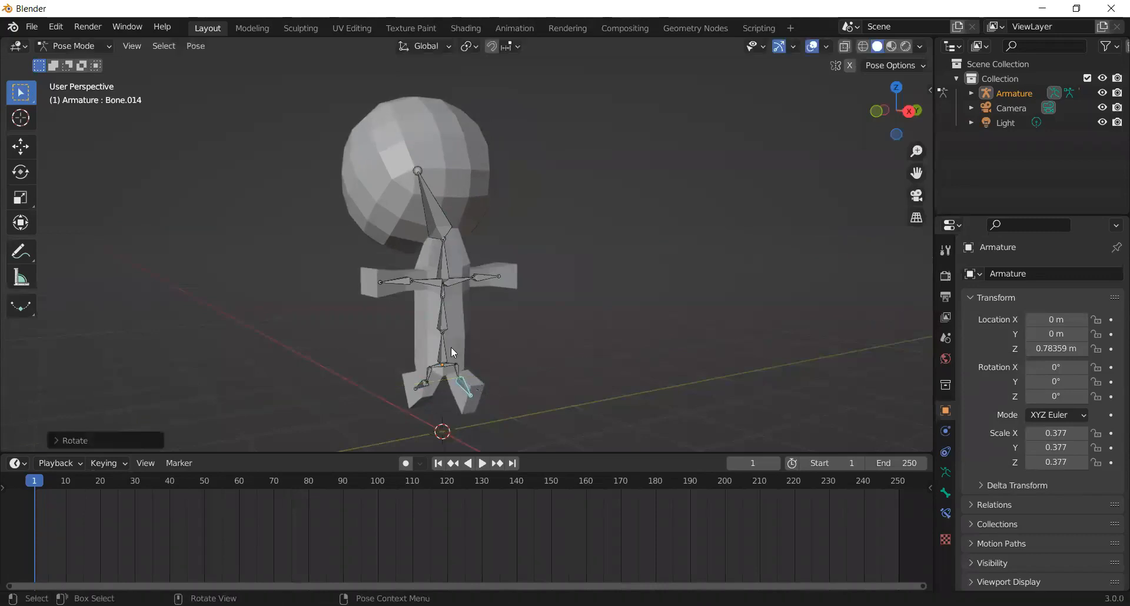
# Try rotating the upper arm bone on the -Y side around the global Z axis
pyautogui.click(384, 280)
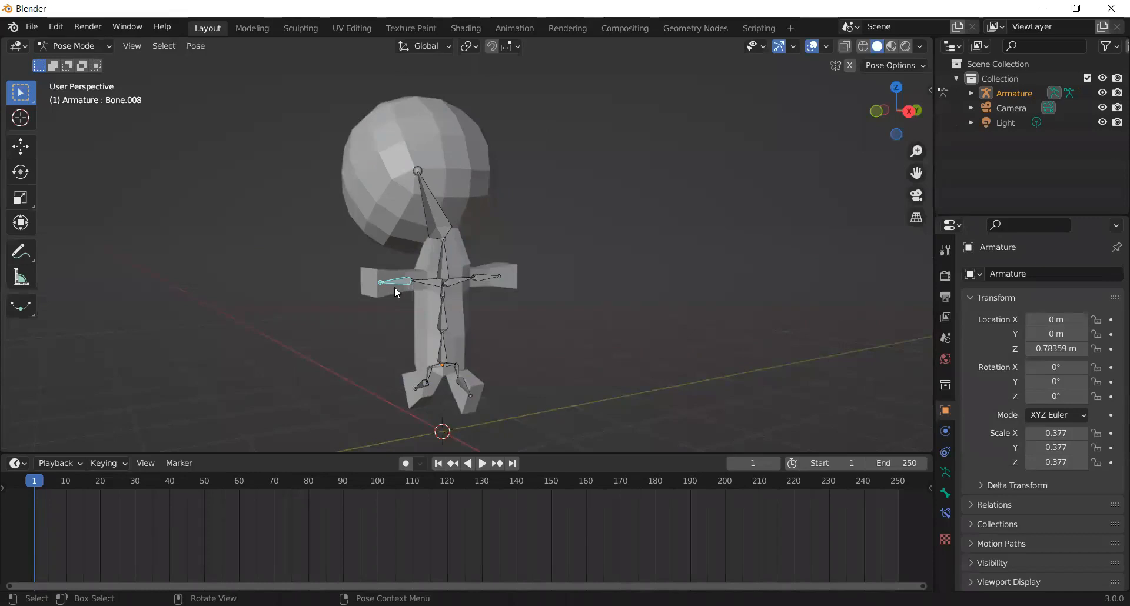
pyautogui.click(427, 281)
pyautogui.press('r')
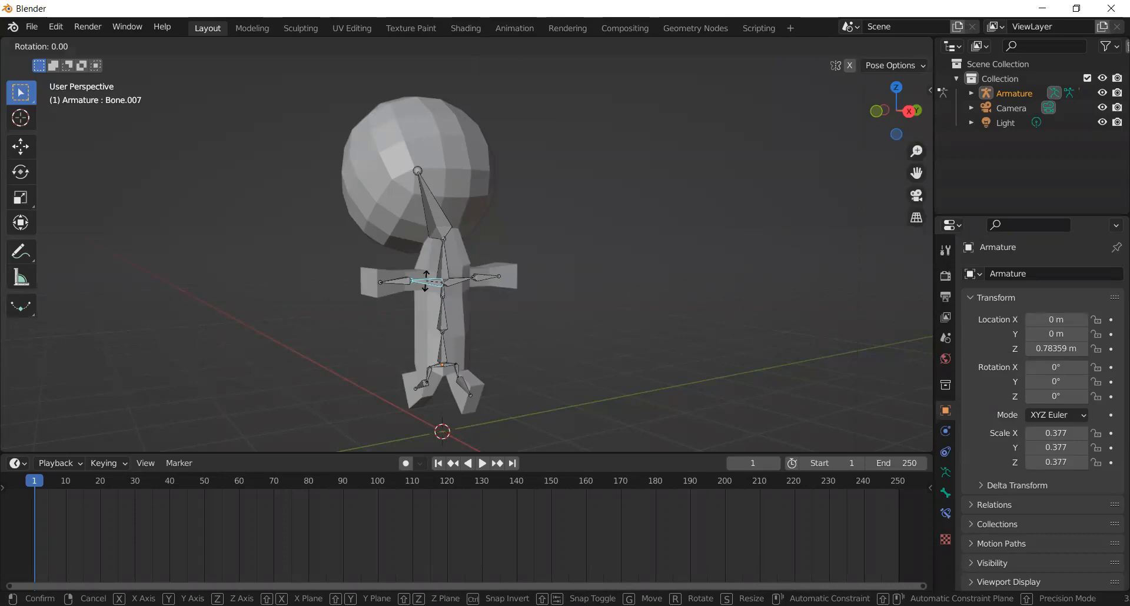
pyautogui.press('z')
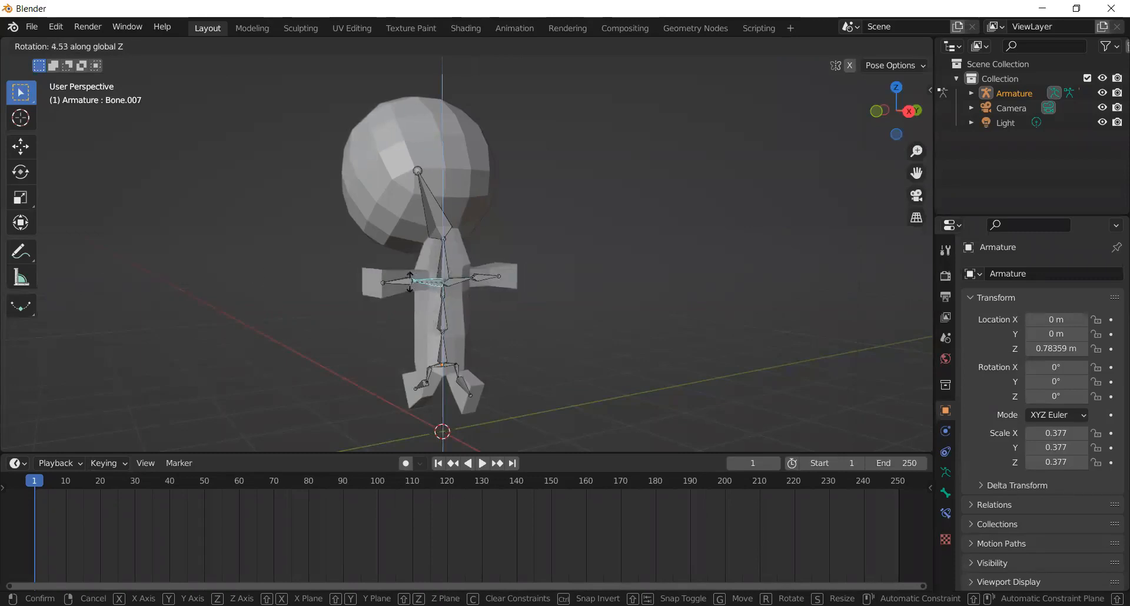
pyautogui.click(364, 281)
# Test a small rotation of the -Y upper arm bone around the global Y axis and undo it
pyautogui.moveTo(400, 342); pyautogui.dragTo(331, 349, button='middle')
pyautogui.moveTo(460, 282); pyautogui.dragTo(449, 281, button='middle')
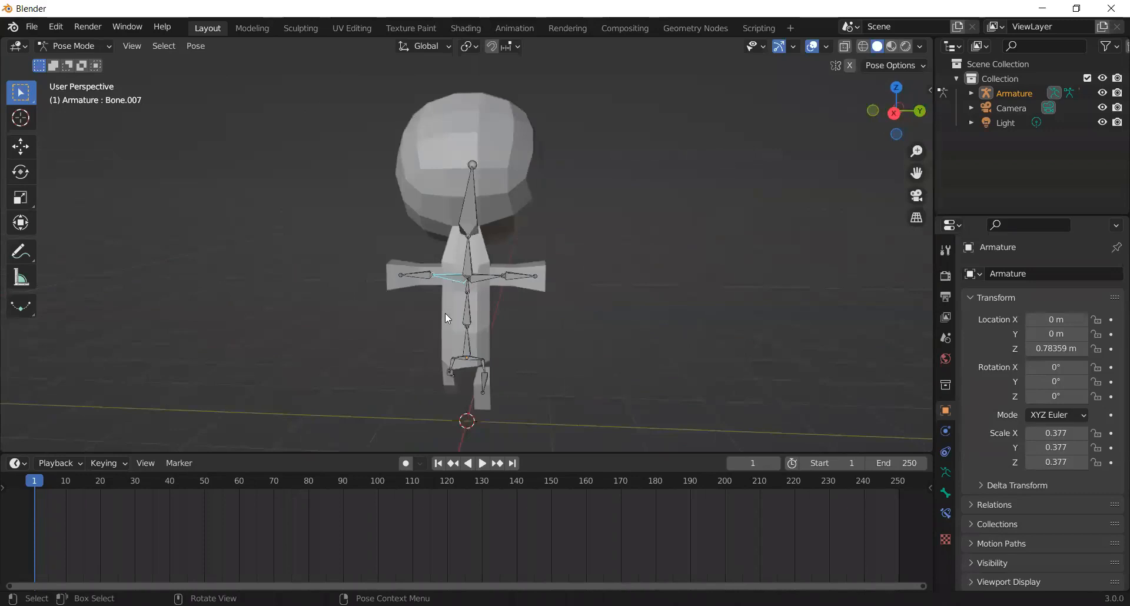
pyautogui.click(427, 280)
pyautogui.scroll(7, 447, 297)
pyautogui.click(369, 333)
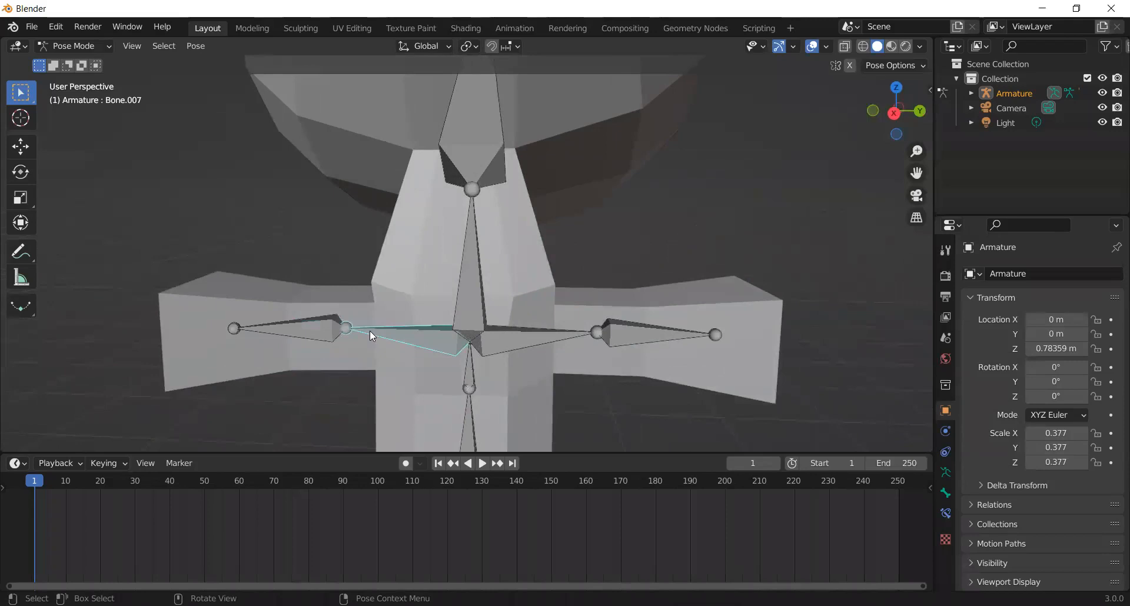
pyautogui.press('r')
pyautogui.press('y')
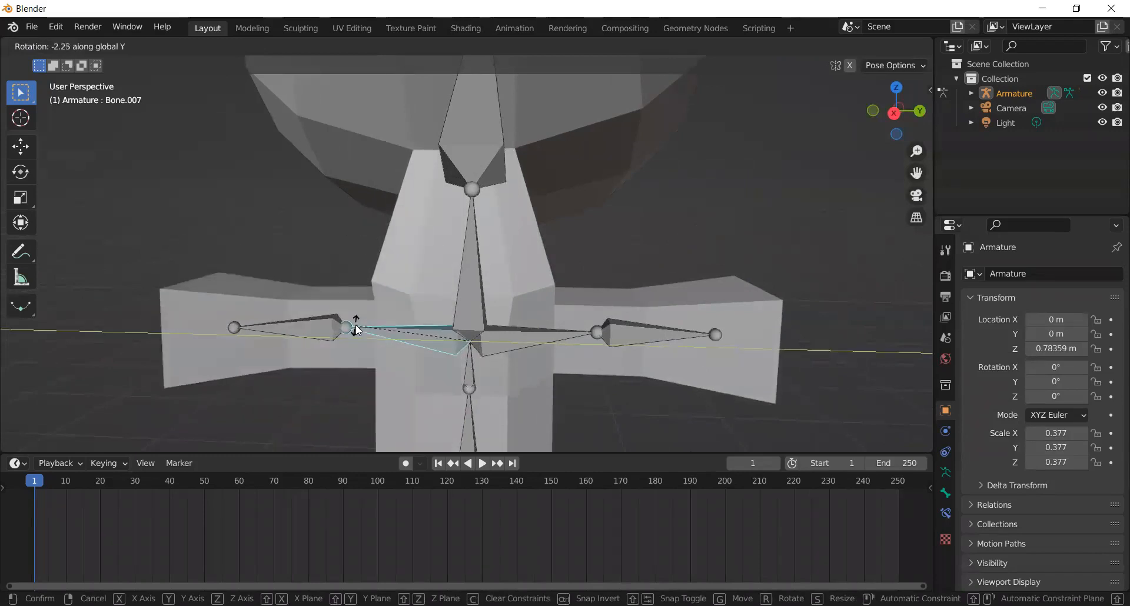
pyautogui.click(356, 325)
pyautogui.hotkey('ctrl', 'z')
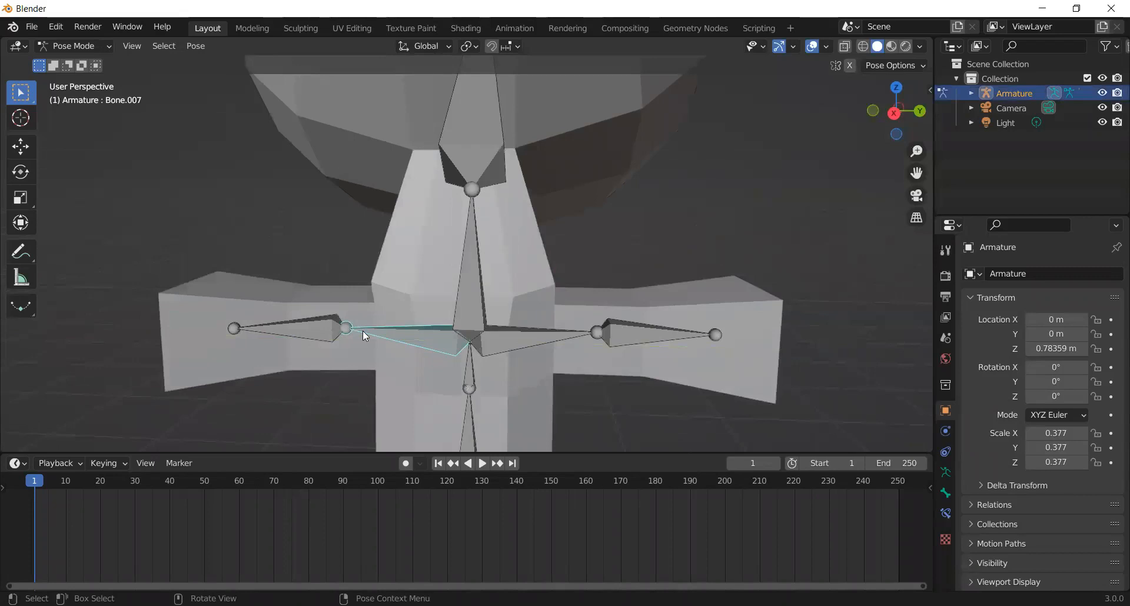
# Rotate both forearm bones down so the arms hang beside the torso, turning the +Y one by about 78°
pyautogui.click(266, 333)
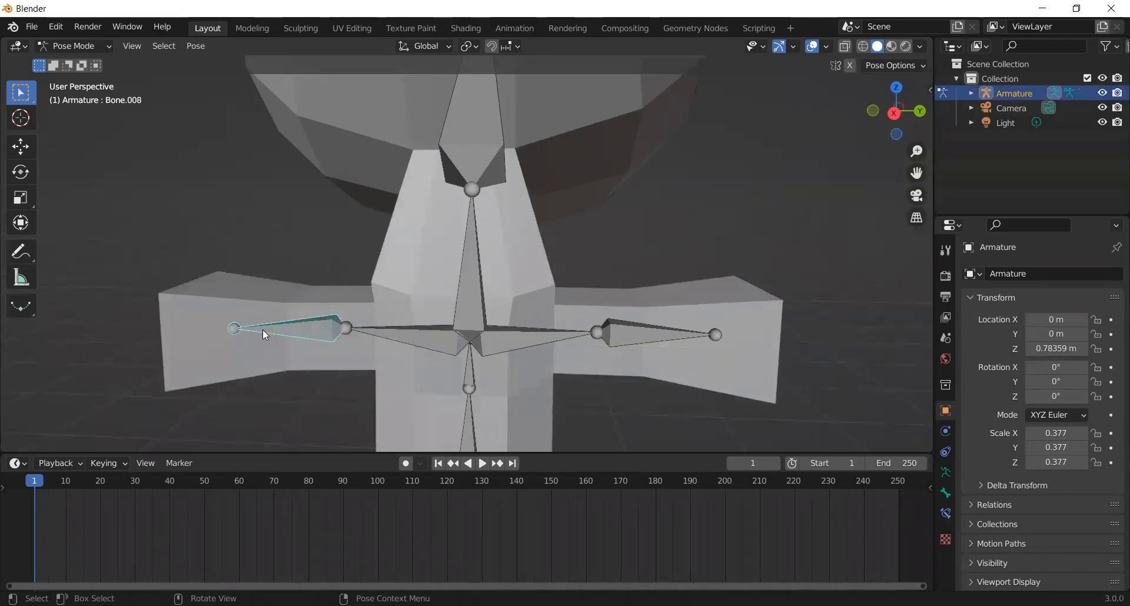
pyautogui.press('r')
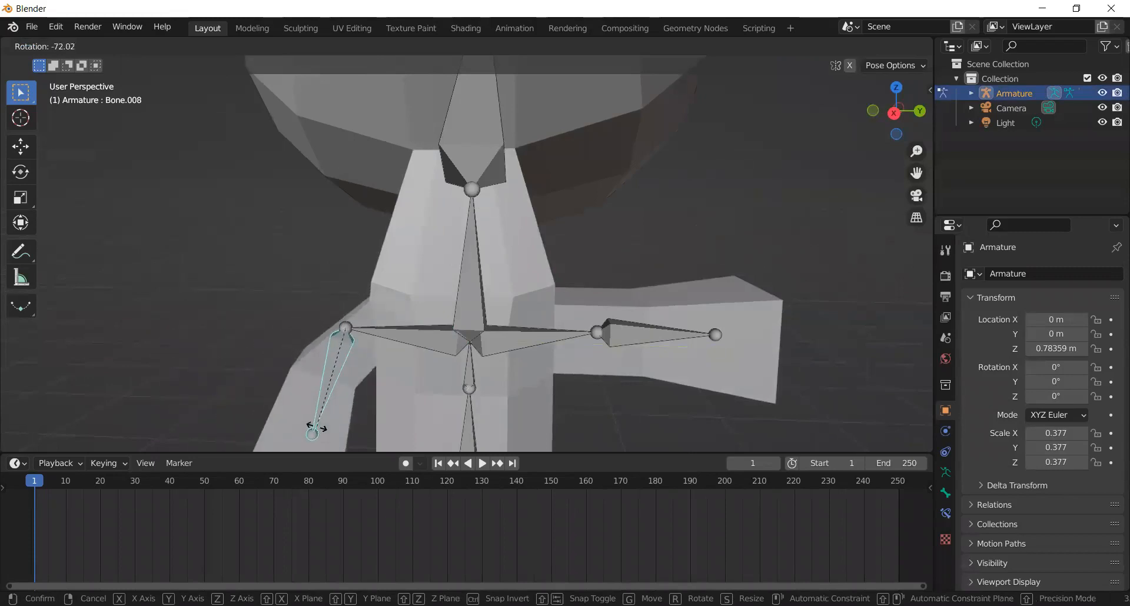
pyautogui.click(326, 433)
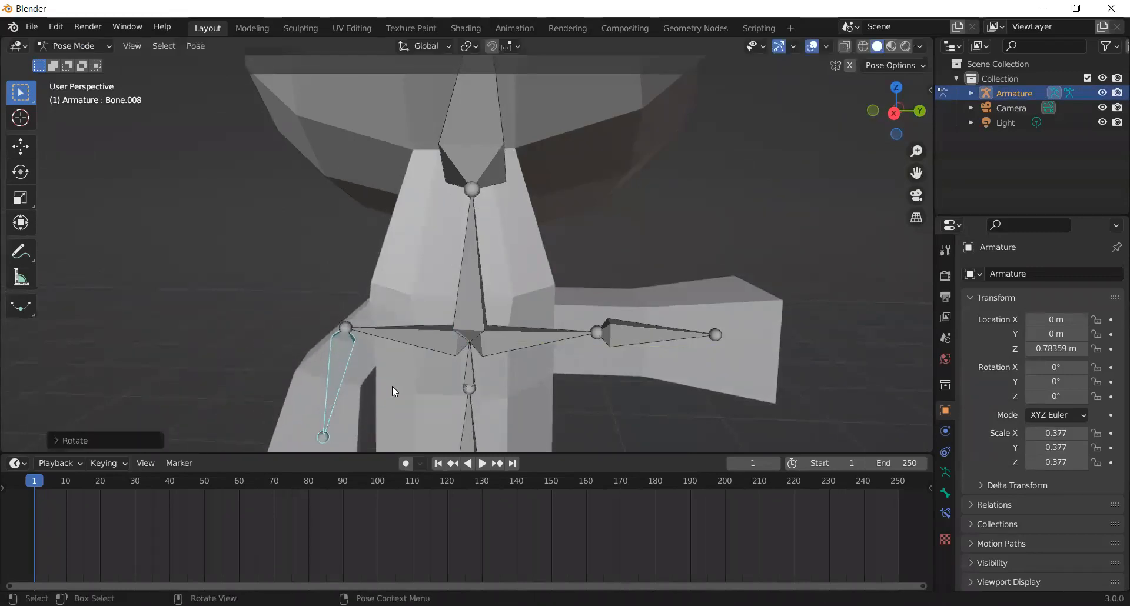
pyautogui.scroll(-5, 392, 387)
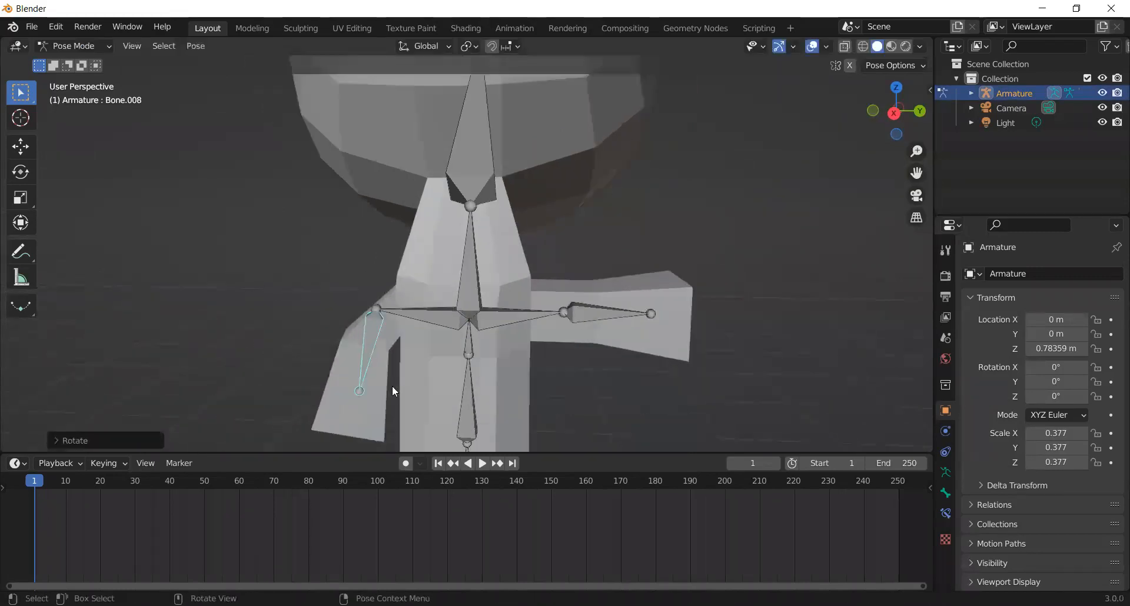
pyautogui.click(587, 302)
pyautogui.press('r')
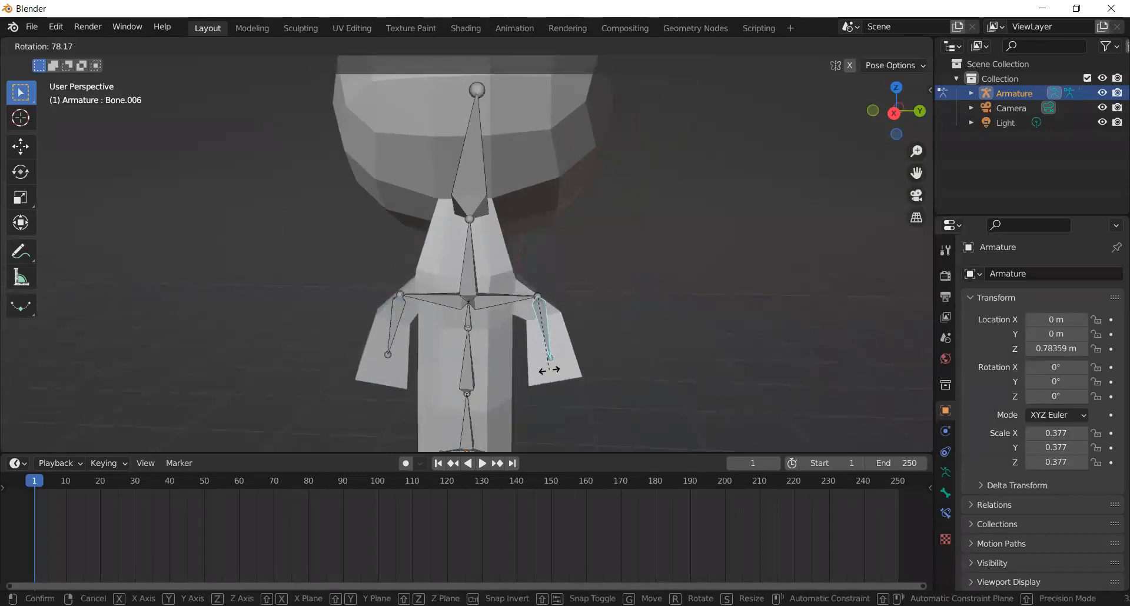
pyautogui.click(549, 370)
# Swing the forearms in opposite directions, the +Y bone toward -X around the global Y axis and the -Y bone toward +X
pyautogui.moveTo(591, 379)
pyautogui.mouseDown(button='middle')
pyautogui.moveTo(555, 386)
pyautogui.moveTo(573, 375)
pyautogui.mouseUp(button='middle')
pyautogui.press('r')
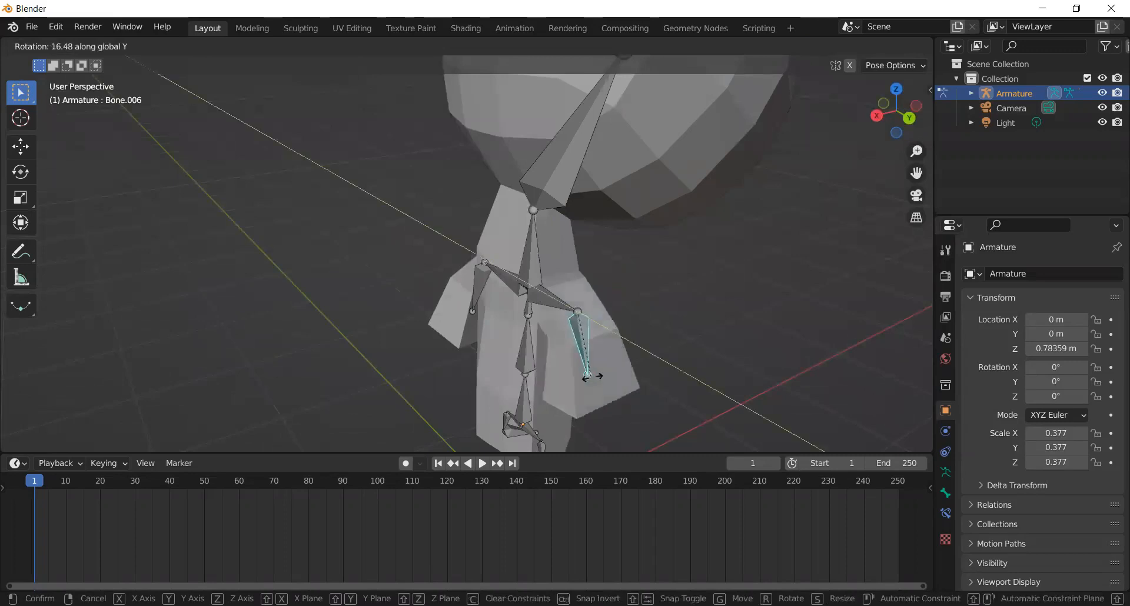
pyautogui.click(402, 316)
pyautogui.click(479, 294)
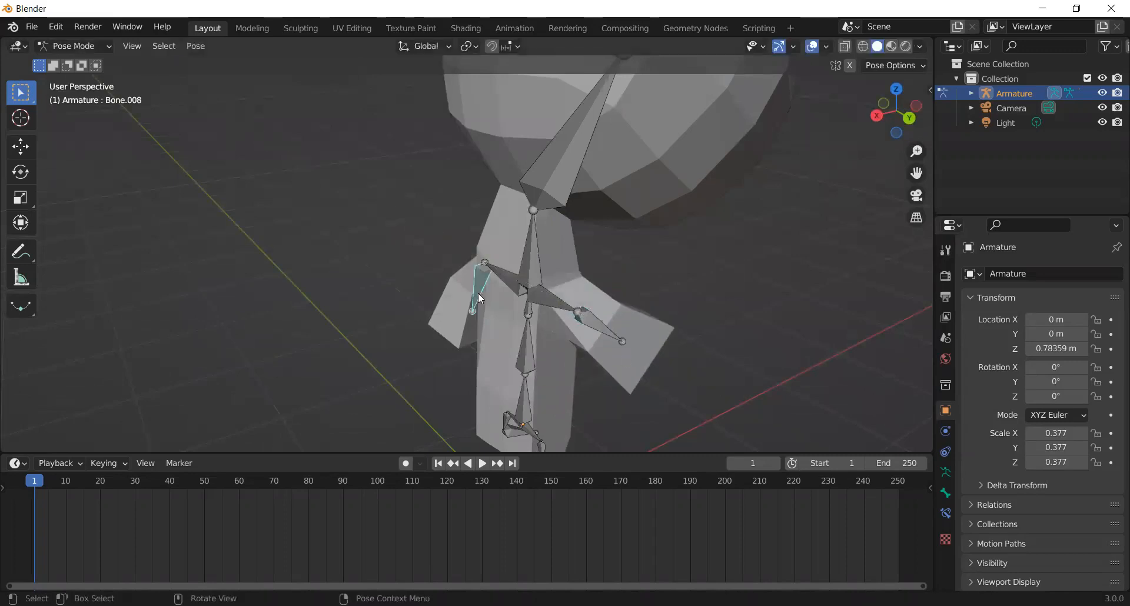
pyautogui.press('r')
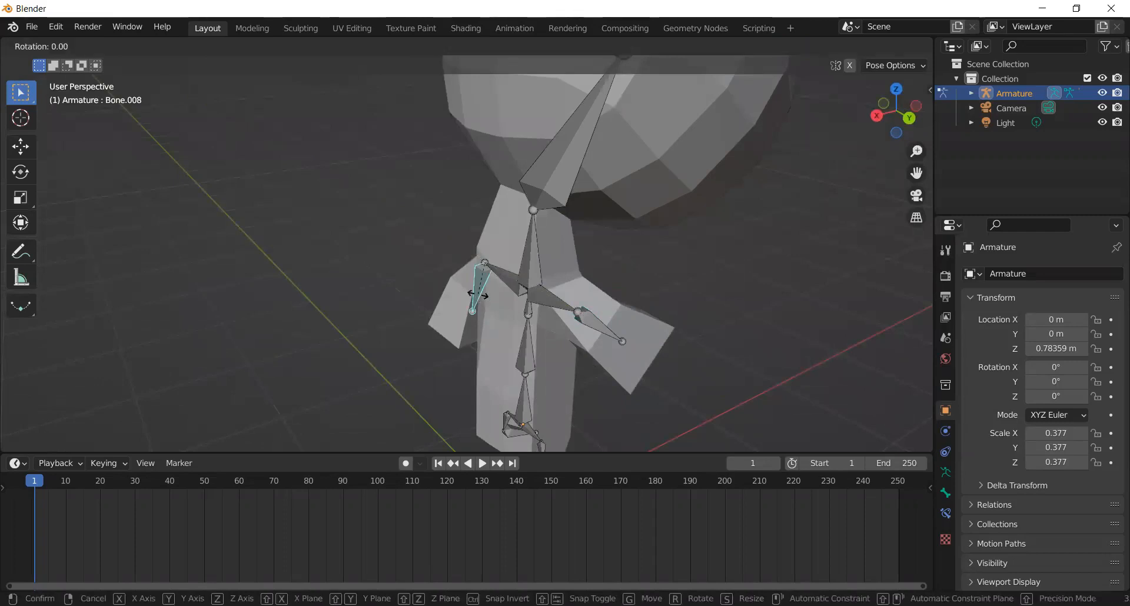
pyautogui.click(392, 310)
pyautogui.moveTo(390, 306); pyautogui.dragTo(521, 319, button='middle')
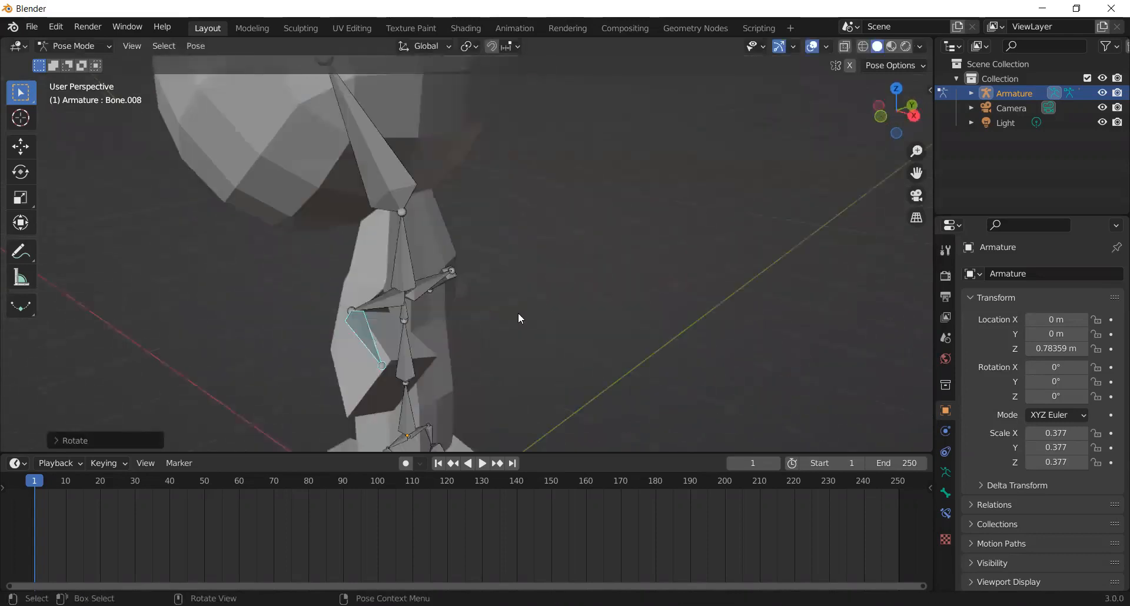
# Select all bones of the armature and insert a Location, Rotation & Scale keyframe at frame 1
pyautogui.scroll(-8, 518, 313)
pyautogui.moveTo(655, 324); pyautogui.dragTo(387, 298, button='middle')
pyautogui.moveTo(380, 132); pyautogui.dragTo(570, 440)
pyautogui.click(233, 245)
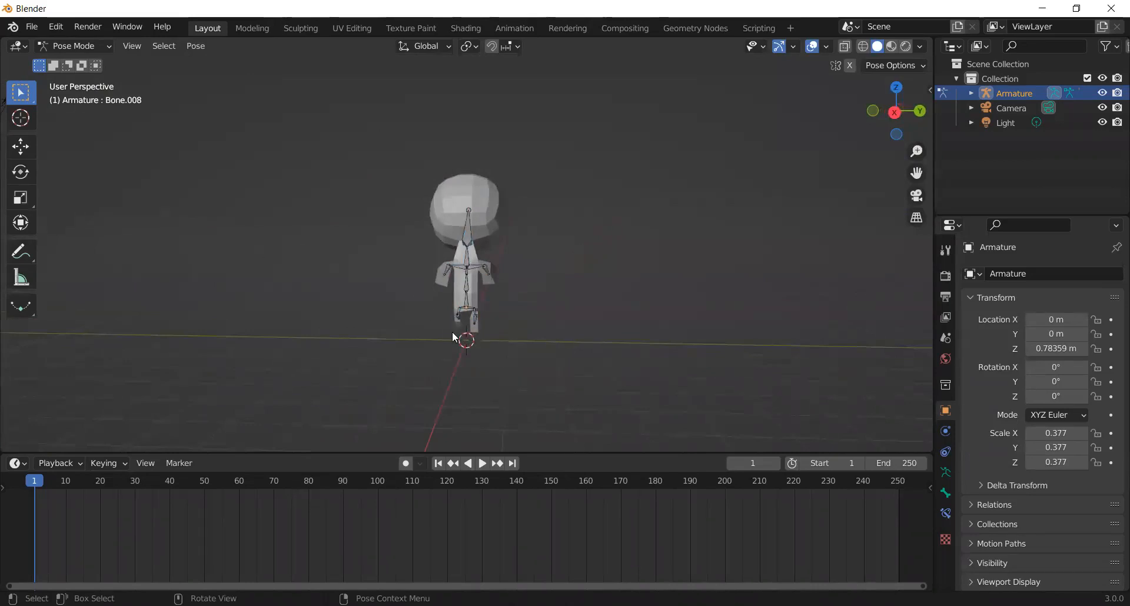
pyautogui.moveTo(381, 147); pyautogui.dragTo(577, 405)
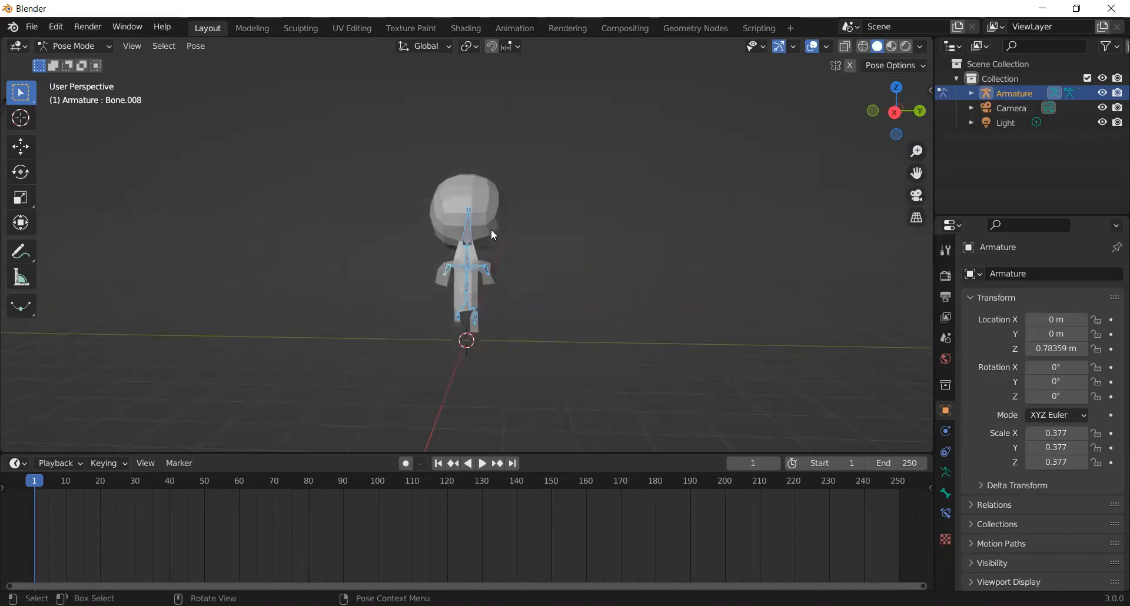
pyautogui.press('i')
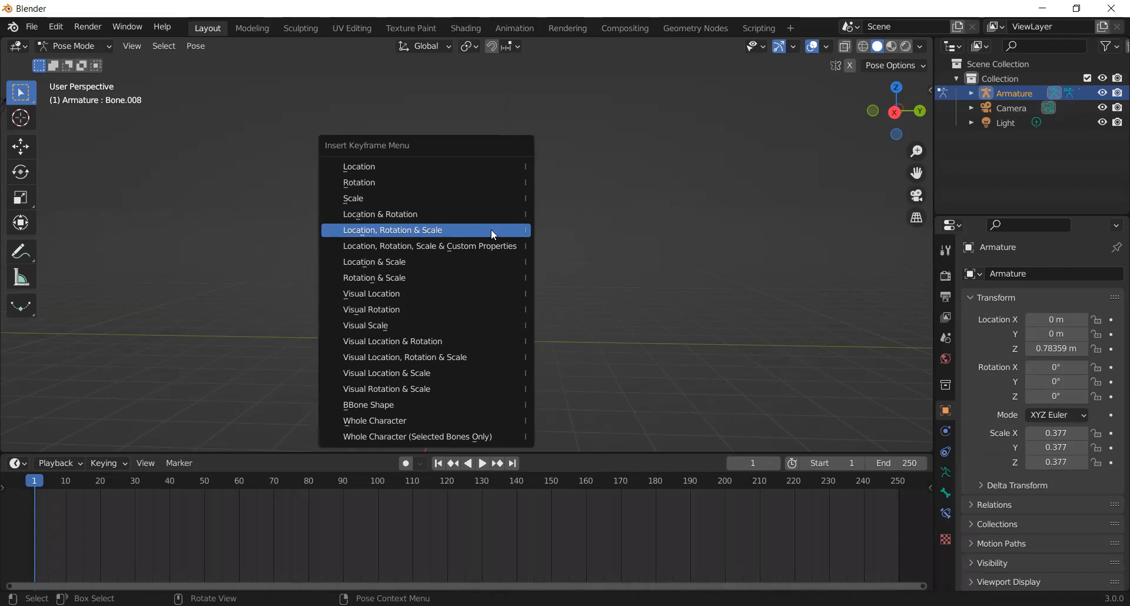
pyautogui.click(482, 233)
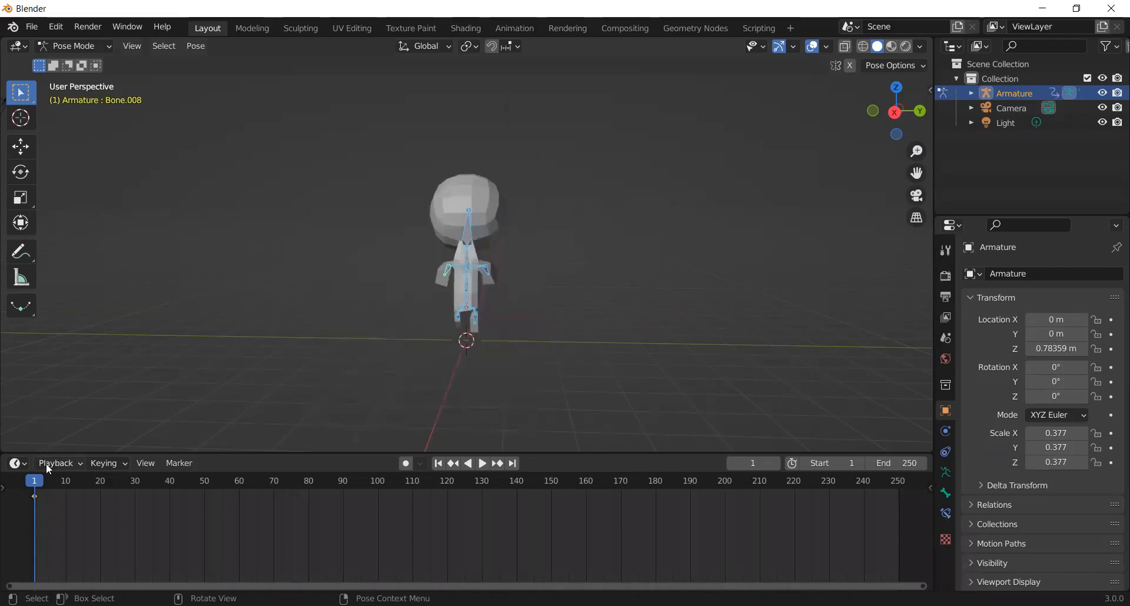
# Advance the timeline to frame 17 and rotate the head bone so the head tilts toward +X
pyautogui.press('space')
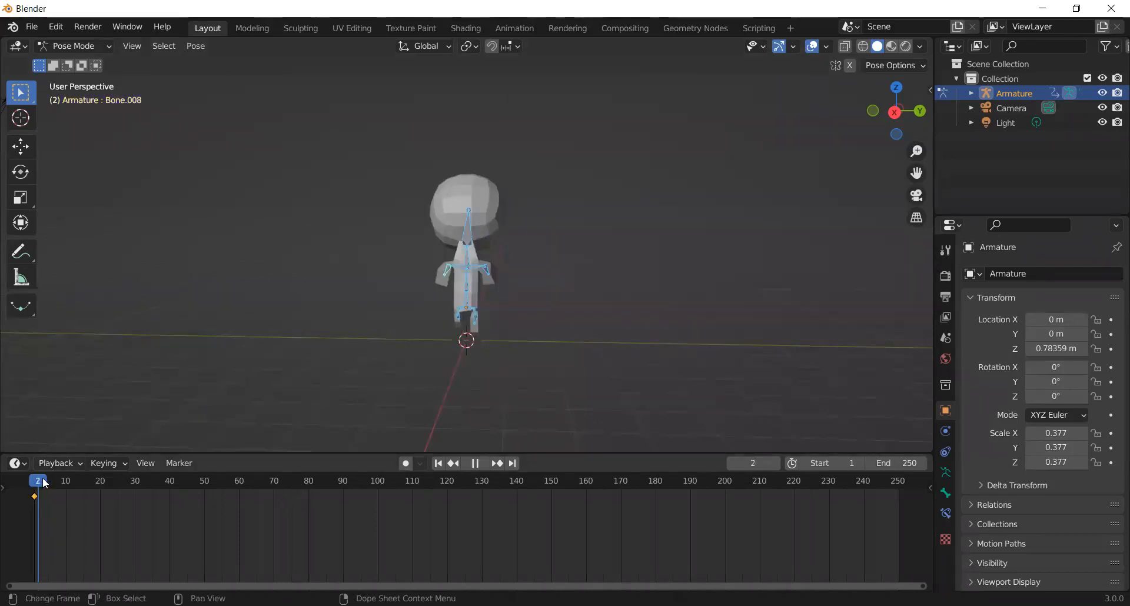
pyautogui.press('space')
pyautogui.moveTo(419, 319); pyautogui.dragTo(419, 212, button='middle')
pyautogui.click(420, 212)
pyautogui.press('r')
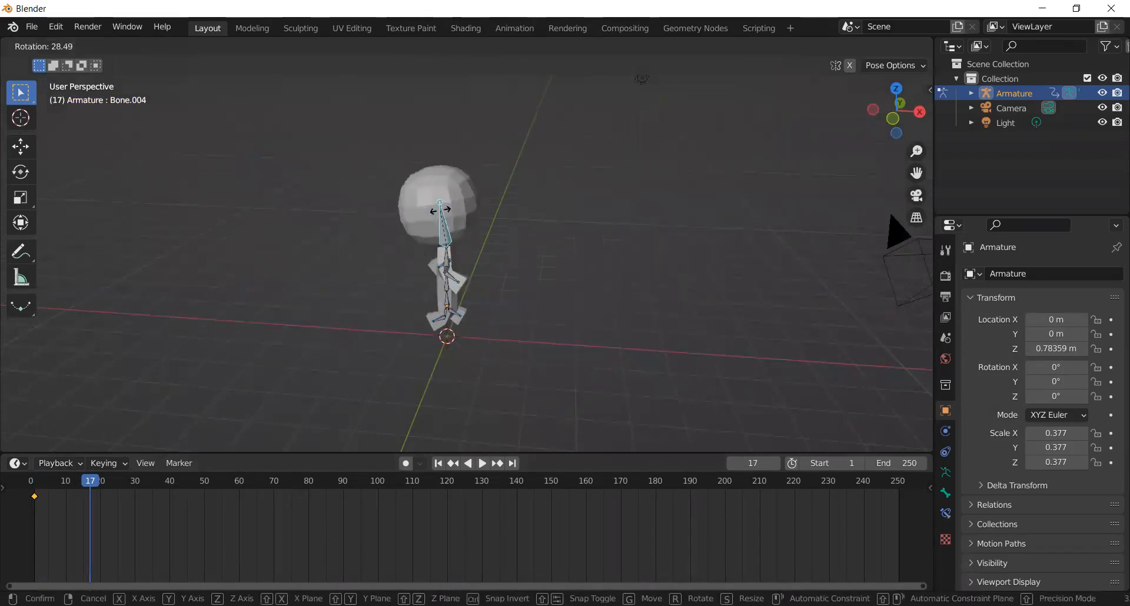
pyautogui.click(488, 214)
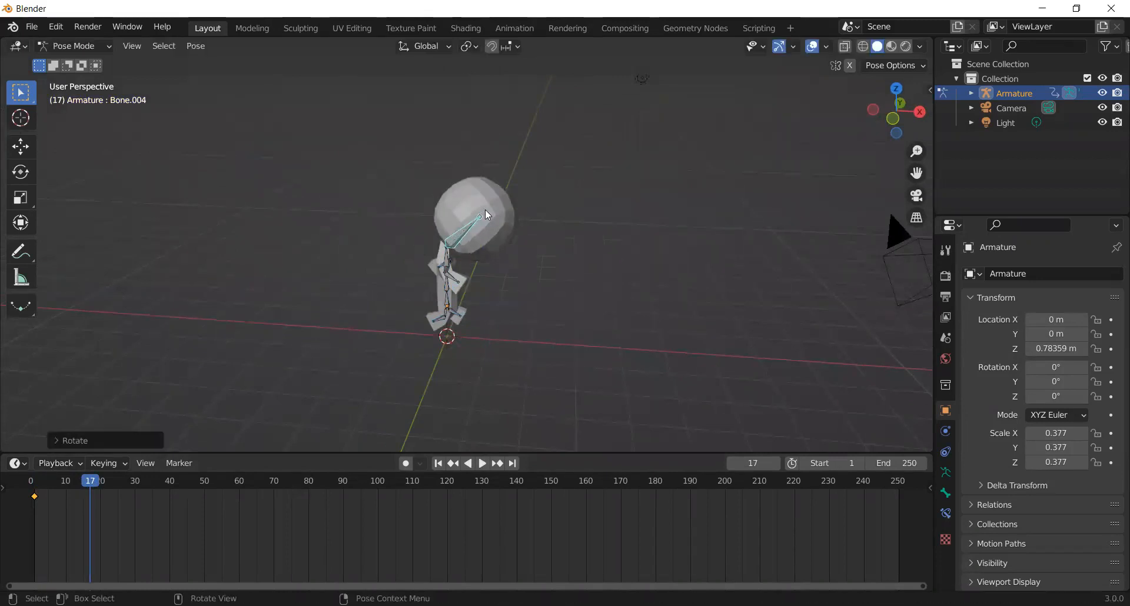
# Swing the -Y forearm bone toward -X at frame 17 by rotating it around the global Y axis
pyautogui.click(460, 286)
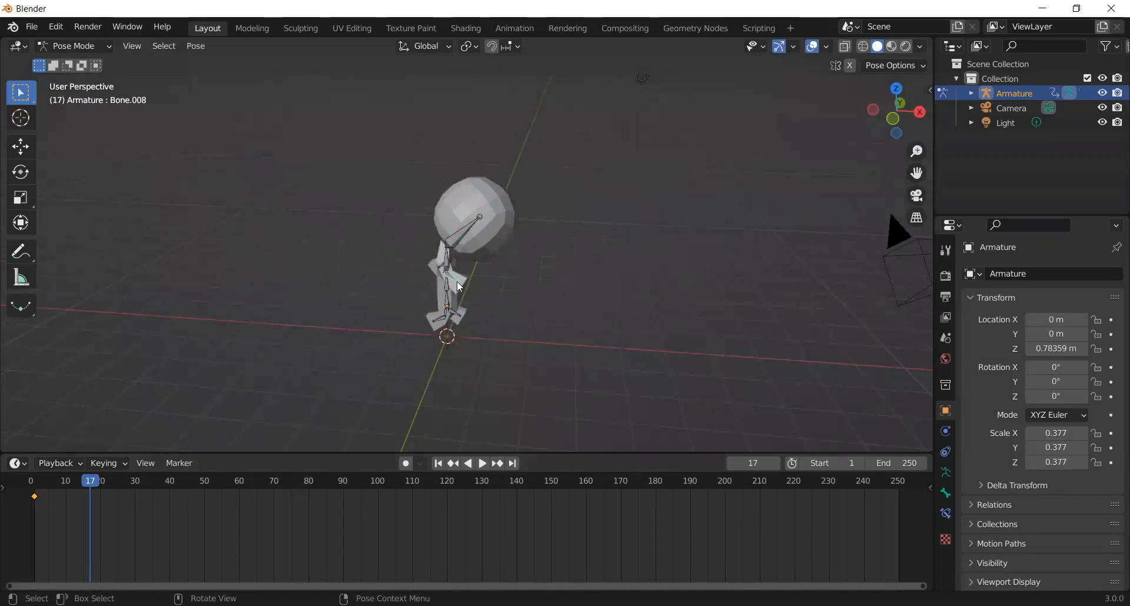
pyautogui.press('r')
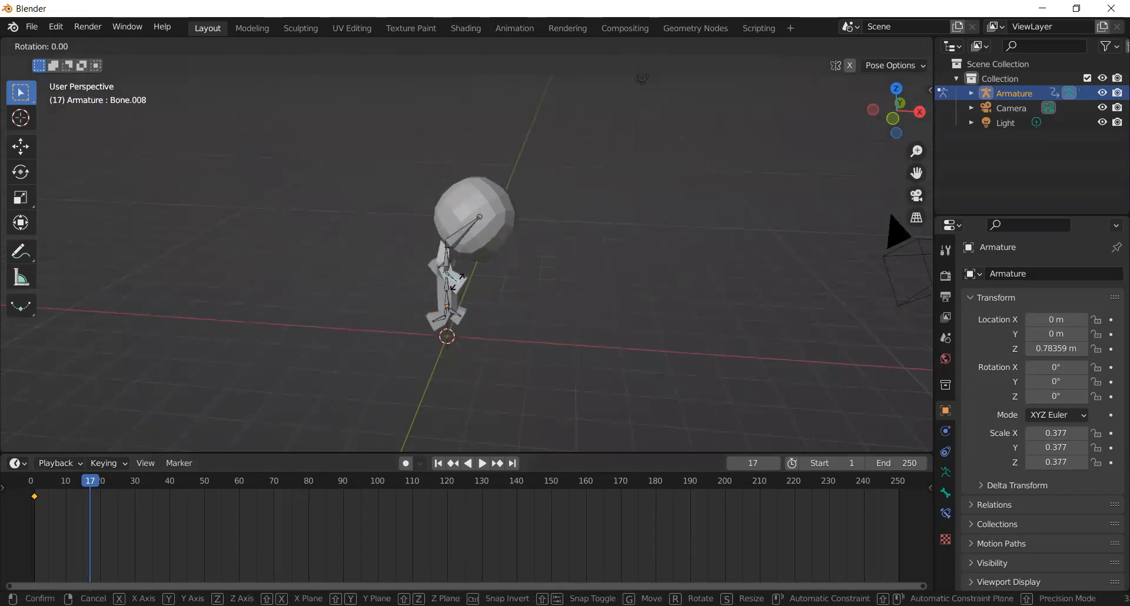
pyautogui.press('y')
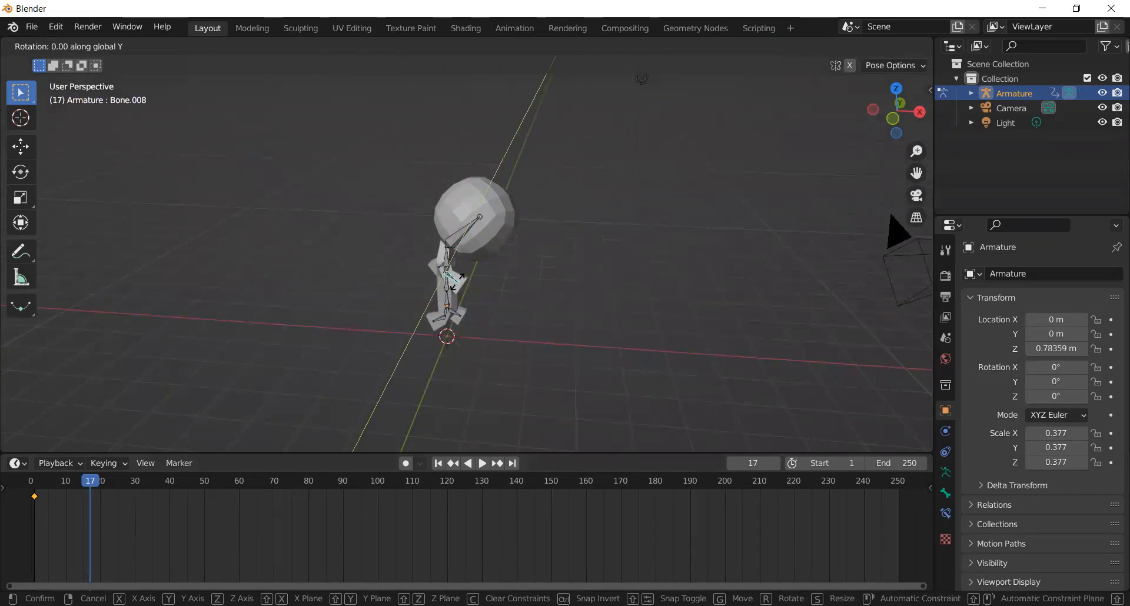
pyautogui.click(404, 295)
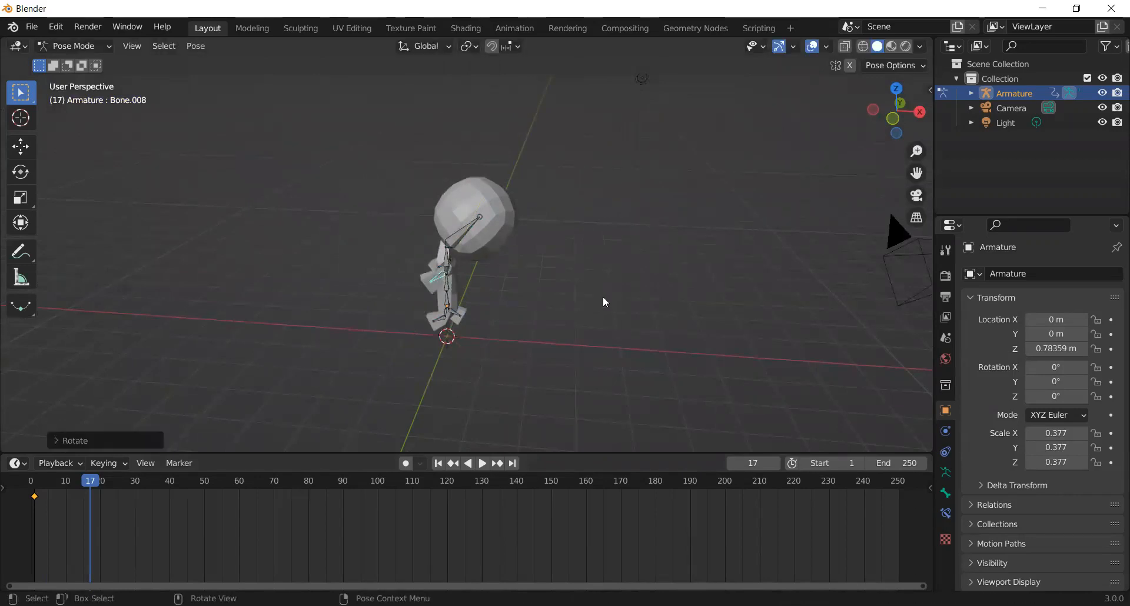
# Swing the +Y forearm bone toward +X at frame 17 by rotating it around the global Y axis
pyautogui.moveTo(569, 302); pyautogui.dragTo(505, 283, button='middle')
pyautogui.click(507, 282)
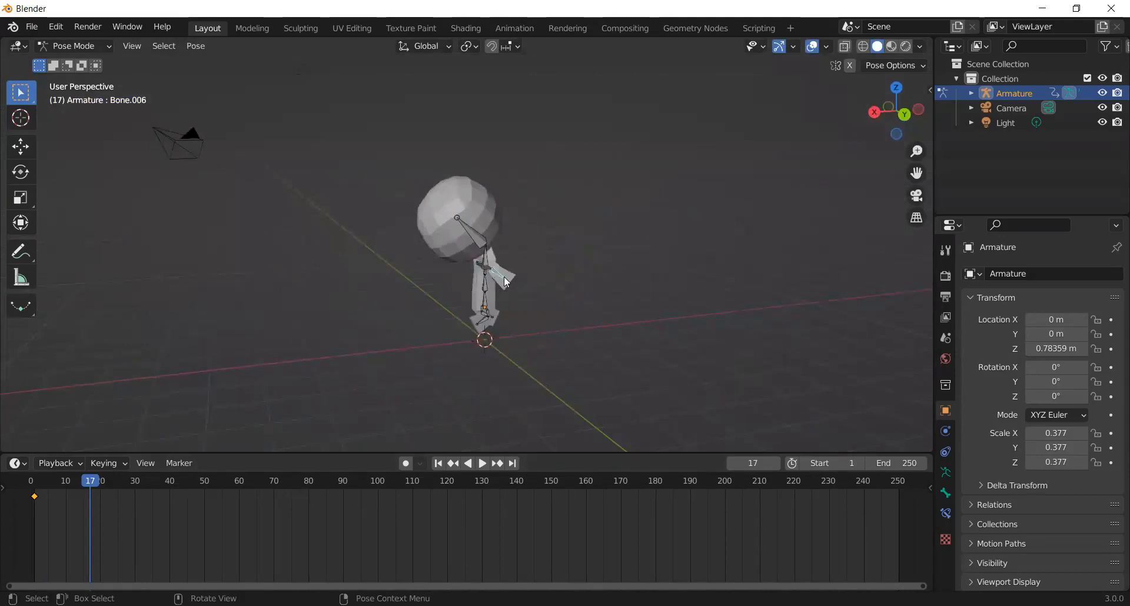
pyautogui.press('r')
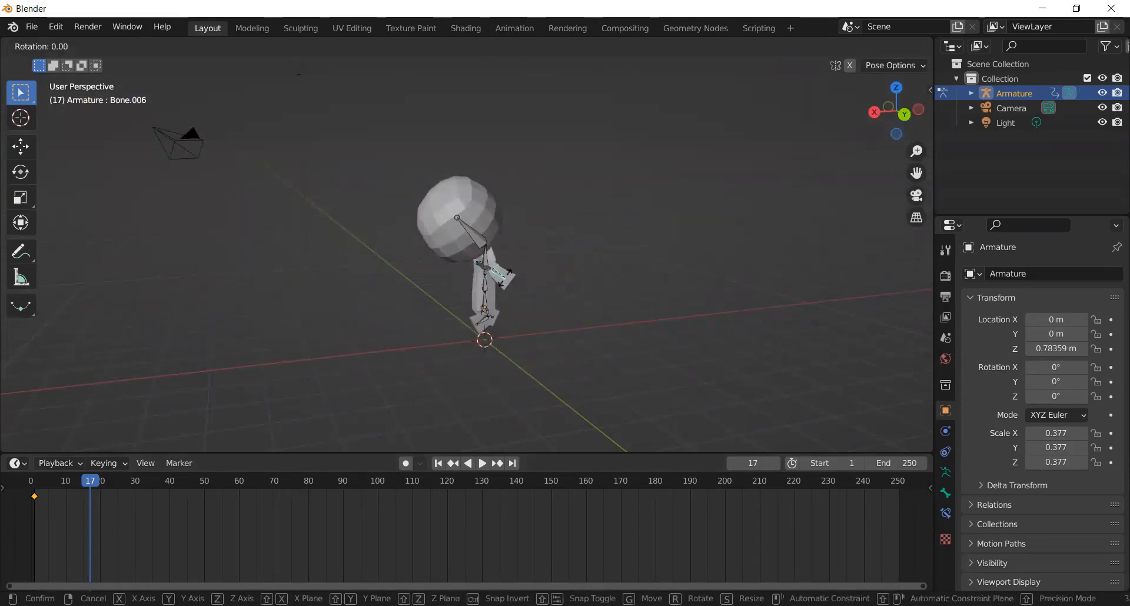
pyautogui.press('y')
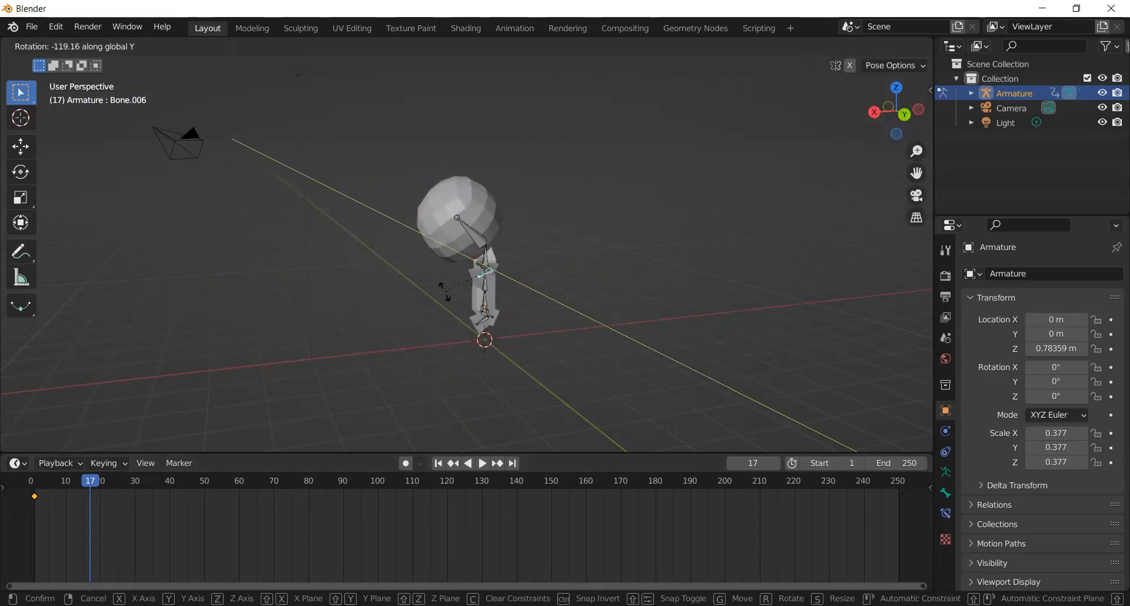
pyautogui.click(488, 363)
pyautogui.moveTo(436, 334)
pyautogui.mouseDown(button='middle')
pyautogui.moveTo(358, 324)
pyautogui.moveTo(517, 329)
pyautogui.moveTo(438, 319)
pyautogui.mouseUp(button='middle')
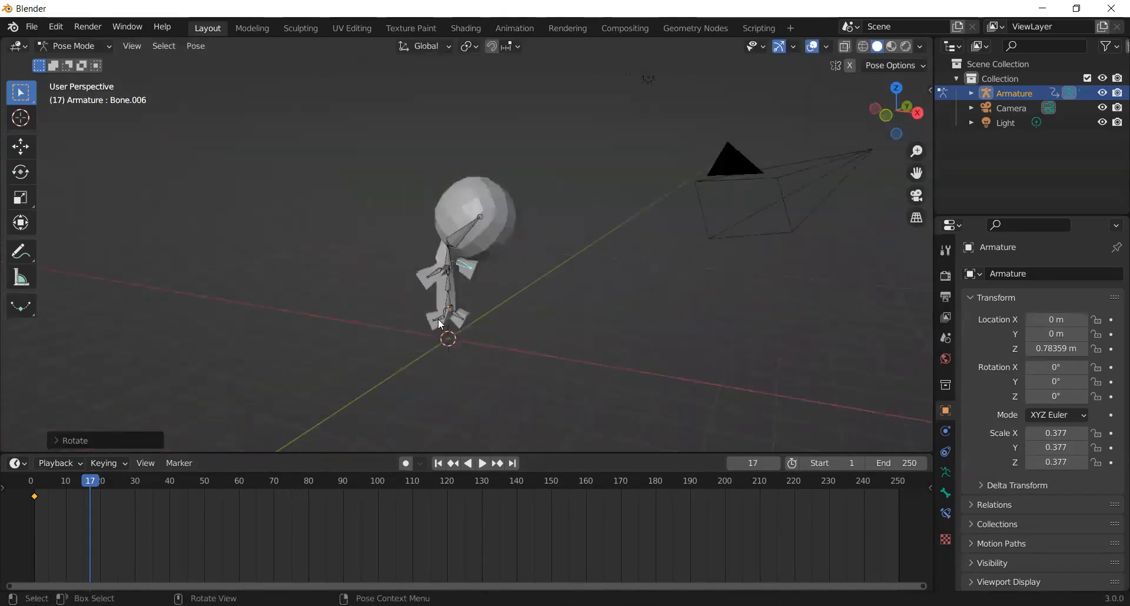
# Swing the -Y leg bone toward +X at frame 17 by rotating it around the global Y axis
pyautogui.click(437, 320)
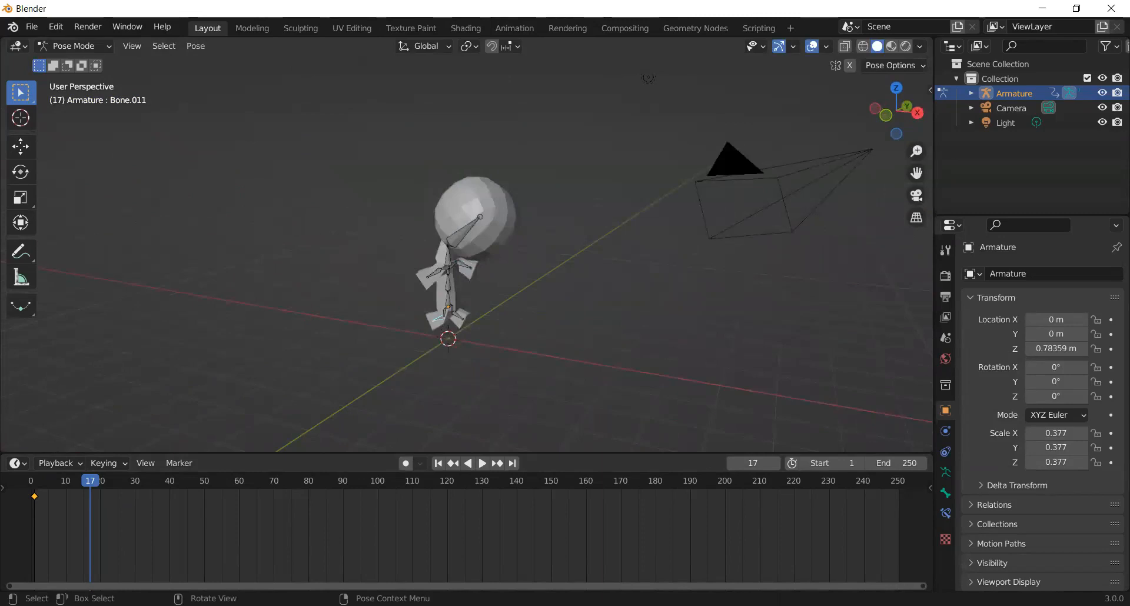
pyautogui.press('r')
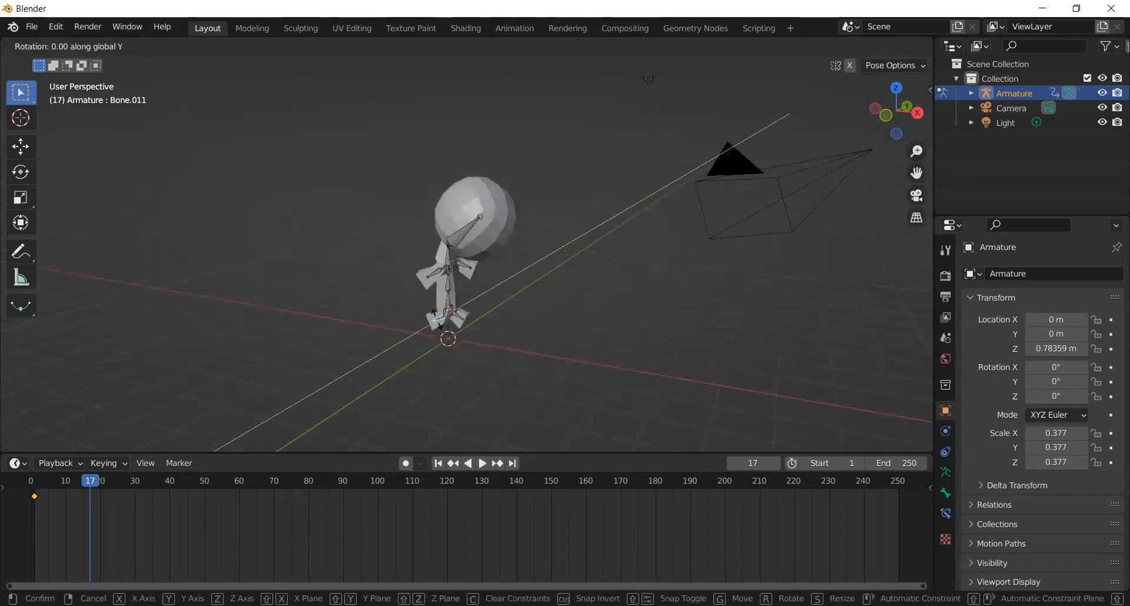
pyautogui.click(532, 344)
# Swing the +Y leg bone toward -X at frame 17 by rotating it around the global Y axis
pyautogui.moveTo(507, 363); pyautogui.dragTo(481, 327, button='middle')
pyautogui.click(485, 325)
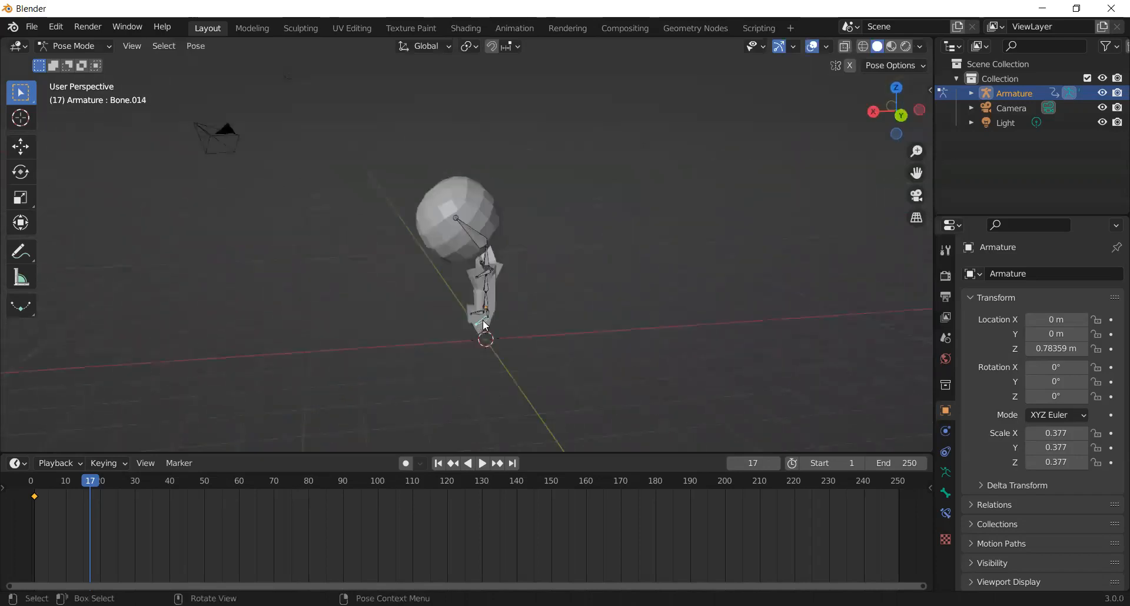
pyautogui.press('r')
pyautogui.press('y')
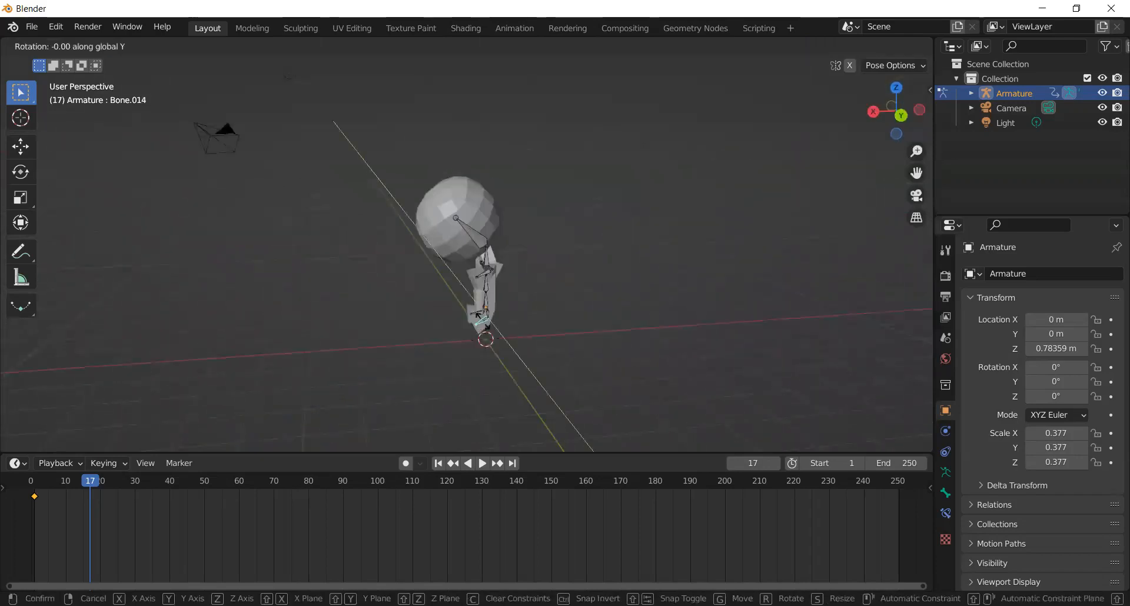
pyautogui.click(508, 325)
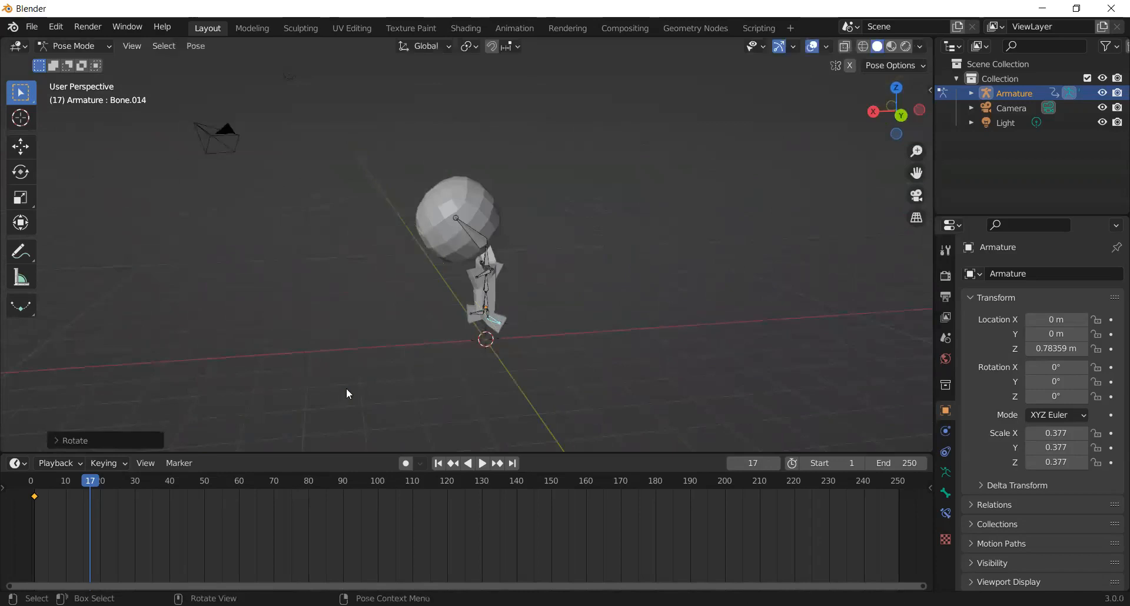
# Select all bones of the armature and insert a Location, Rotation & Scale keyframe at frame 17
pyautogui.moveTo(291, 292); pyautogui.dragTo(495, 296)
pyautogui.moveTo(362, 253); pyautogui.dragTo(552, 224, button='middle')
pyautogui.moveTo(366, 149); pyautogui.dragTo(603, 405)
pyautogui.click(386, 144)
pyautogui.moveTo(386, 144); pyautogui.dragTo(547, 391)
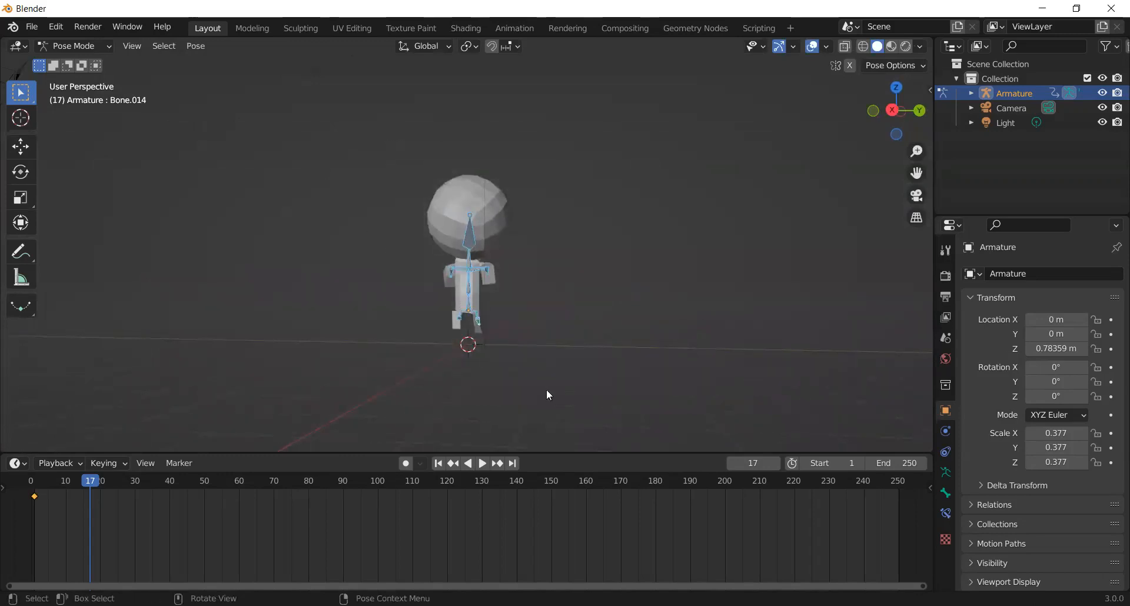
pyautogui.press('i')
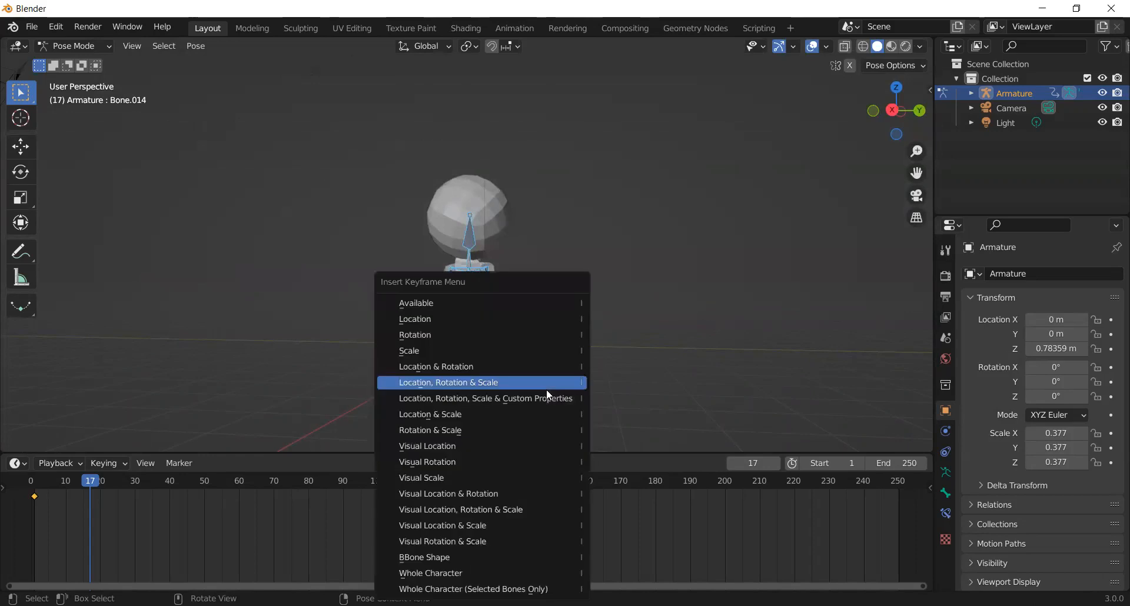
pyautogui.click(510, 385)
# Play the animation from the start to review the motion between the frame 1 and frame 17 poses
pyautogui.moveTo(82, 480); pyautogui.dragTo(9, 484)
pyautogui.press('space')
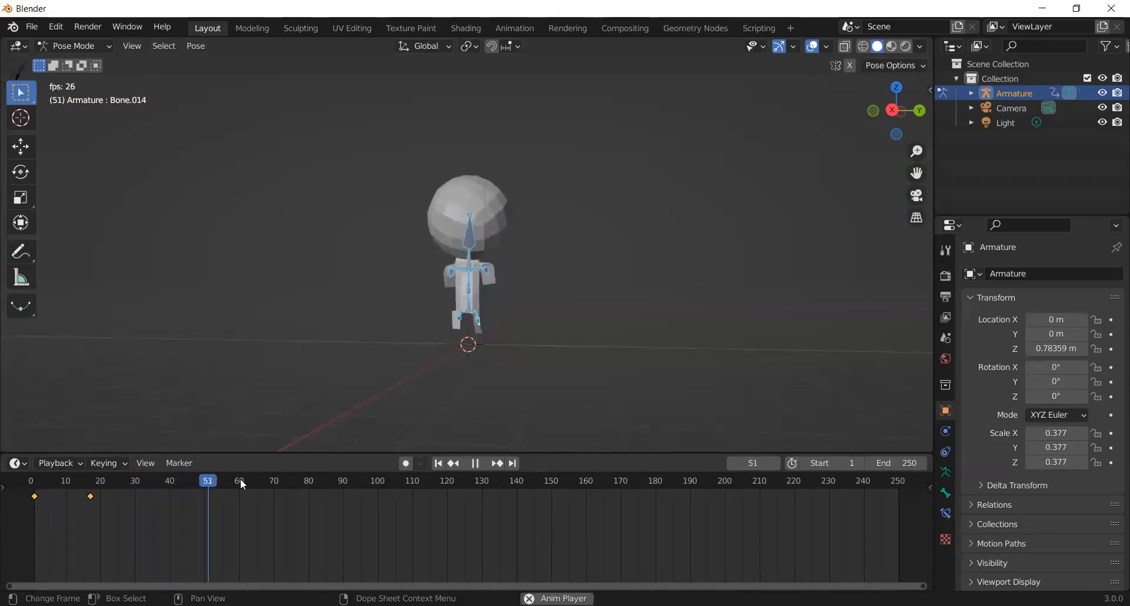
pyautogui.moveTo(242, 484); pyautogui.dragTo(146, 484)
pyautogui.hotkey('shift', 'Left')
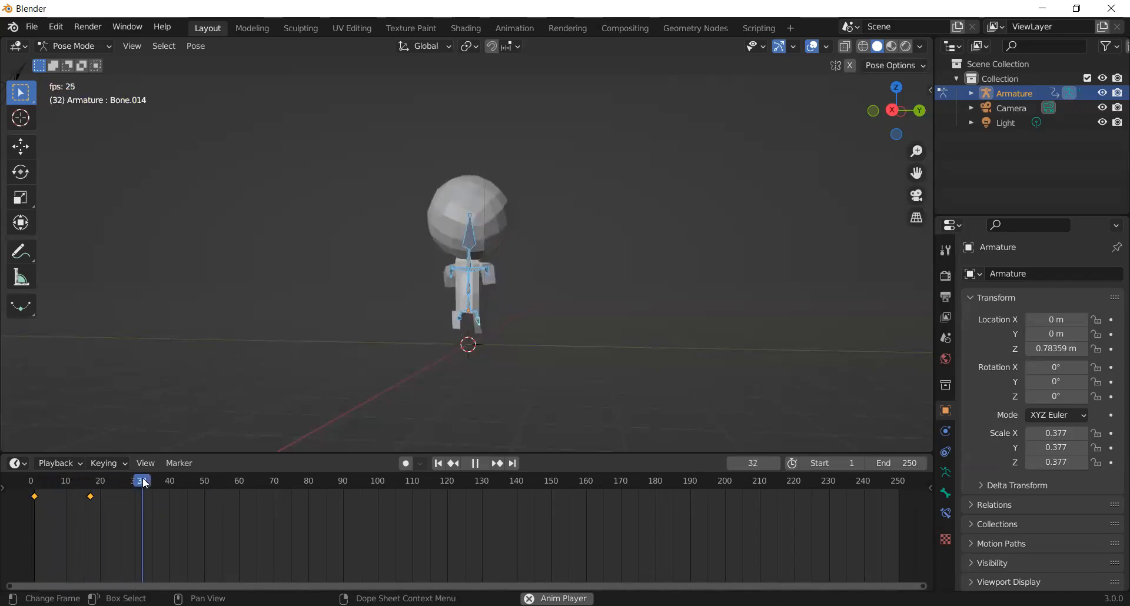
pyautogui.press('space')
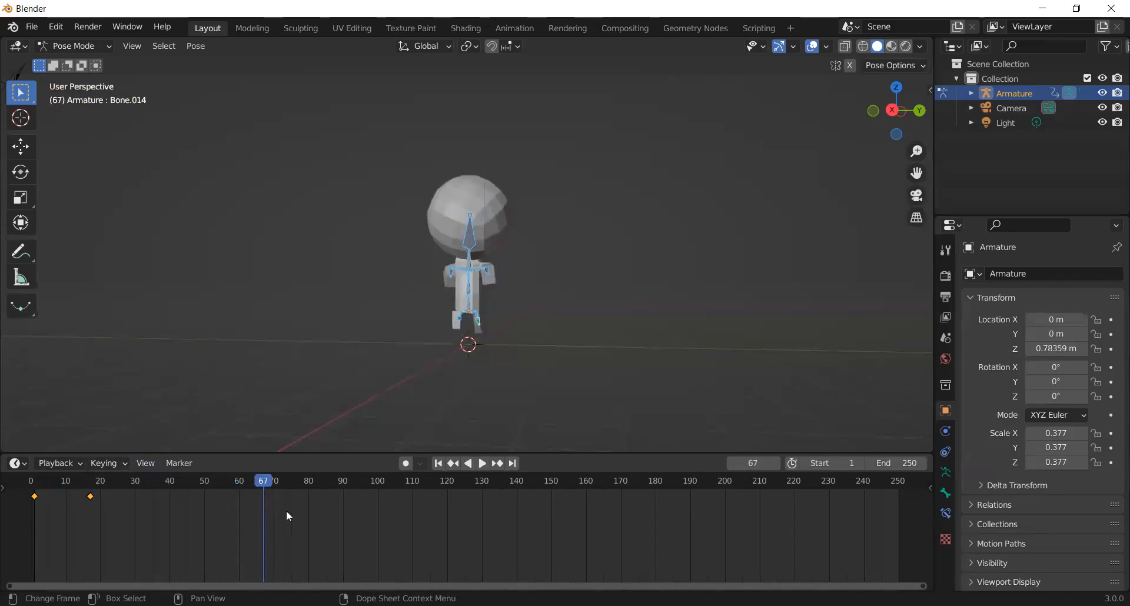
# Move the playhead to frame 31 and rotate only the head bone about -32° around the global X axis
pyautogui.moveTo(157, 585); pyautogui.dragTo(247, 574)
pyautogui.moveTo(341, 483); pyautogui.dragTo(216, 492)
pyautogui.moveTo(329, 341); pyautogui.dragTo(489, 215, button='middle')
pyautogui.click(492, 212)
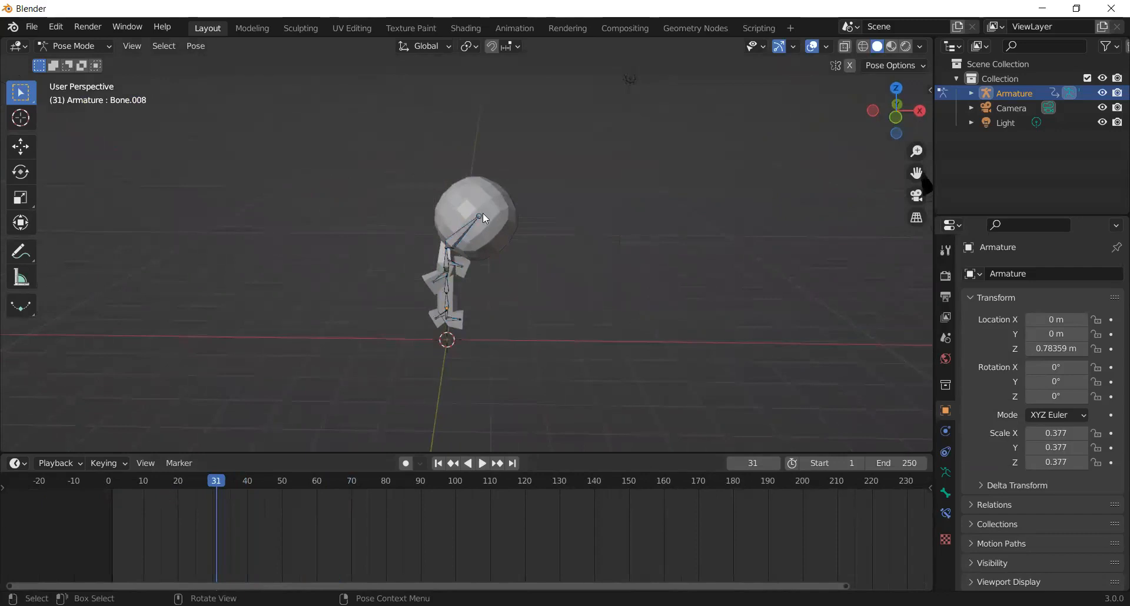
pyautogui.click(481, 215)
pyautogui.press('i')
pyautogui.click(509, 210)
pyautogui.hotkey('alt', 'a')
pyautogui.press('r')
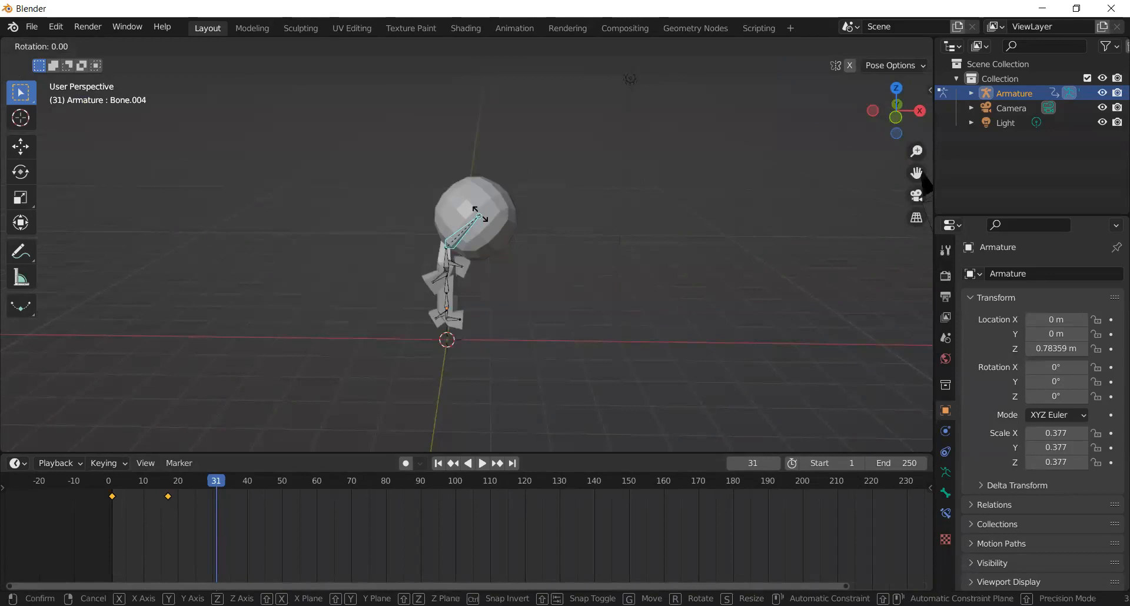
pyautogui.press('x')
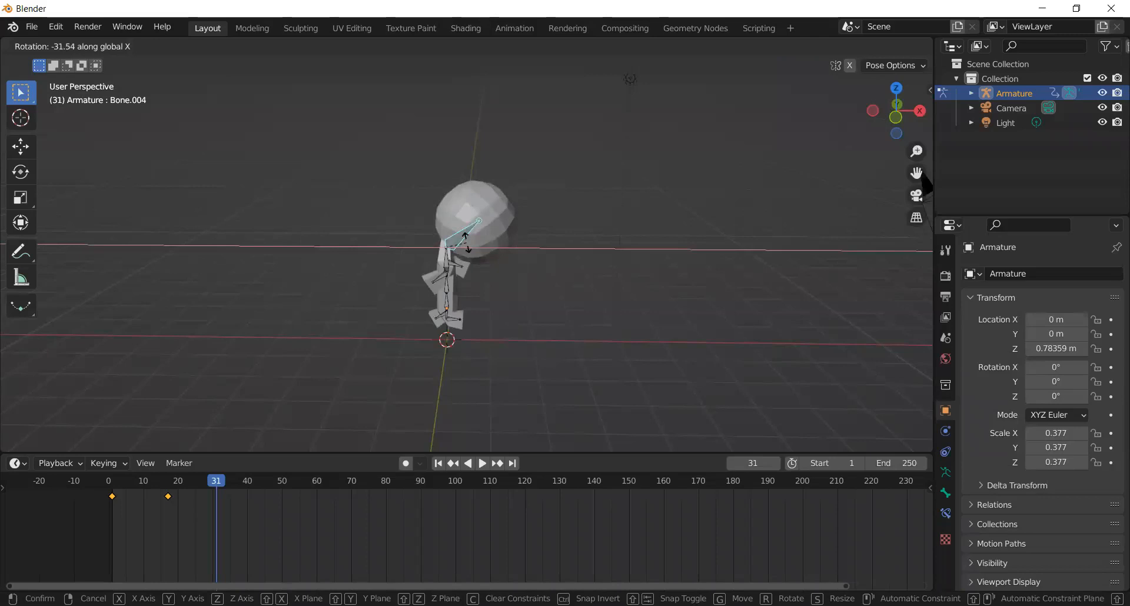
pyautogui.click(467, 243)
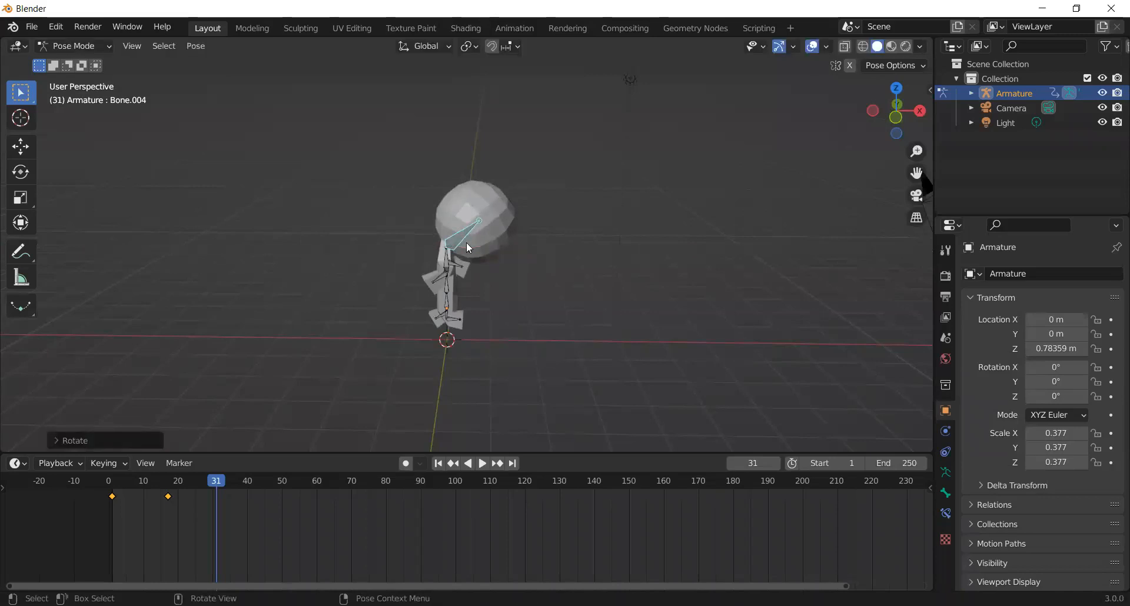
# Rotate the head bone about -55° around the global Y axis at frame 31
pyautogui.press('r')
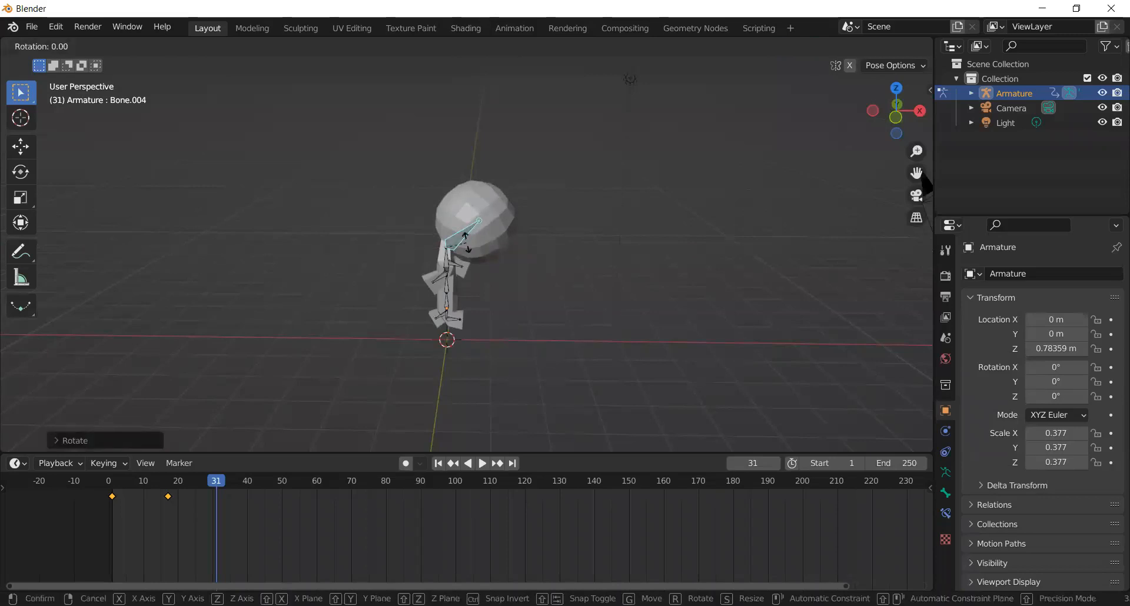
pyautogui.press('y')
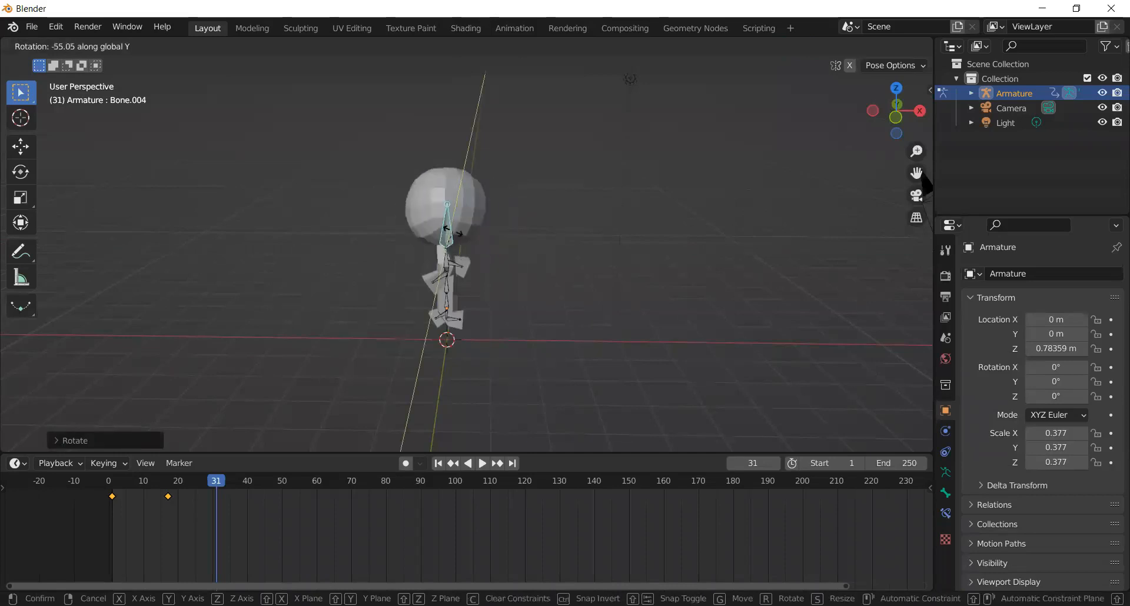
pyautogui.click(453, 237)
# Rotate the -Y forearm bone so that it swings toward +X at frame 31
pyautogui.moveTo(581, 238); pyautogui.dragTo(450, 276, button='middle')
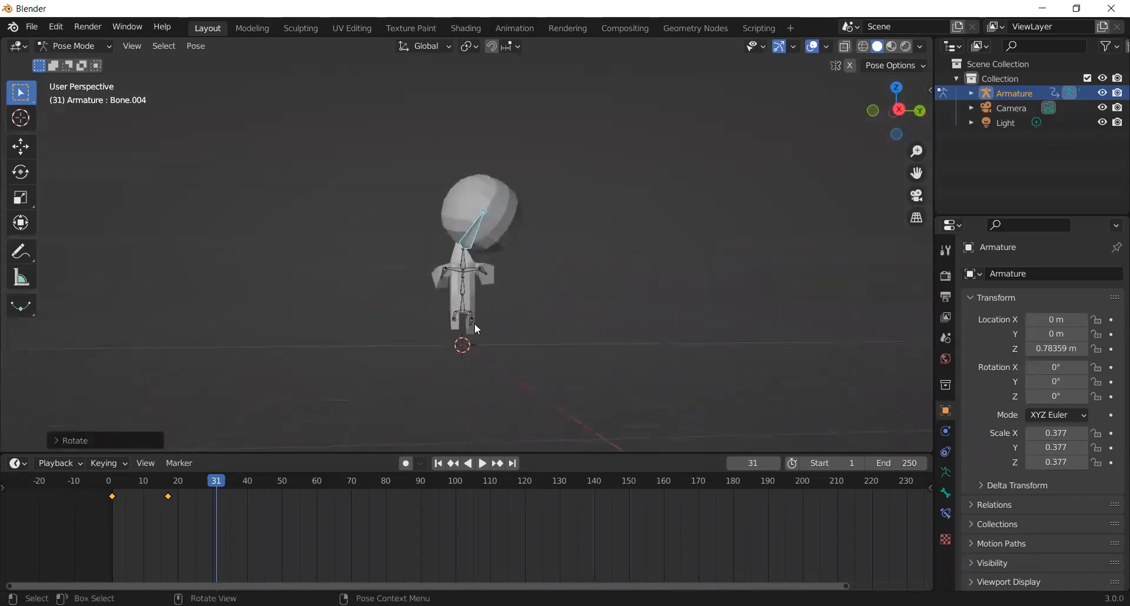
pyautogui.moveTo(483, 349); pyautogui.dragTo(589, 336, button='middle')
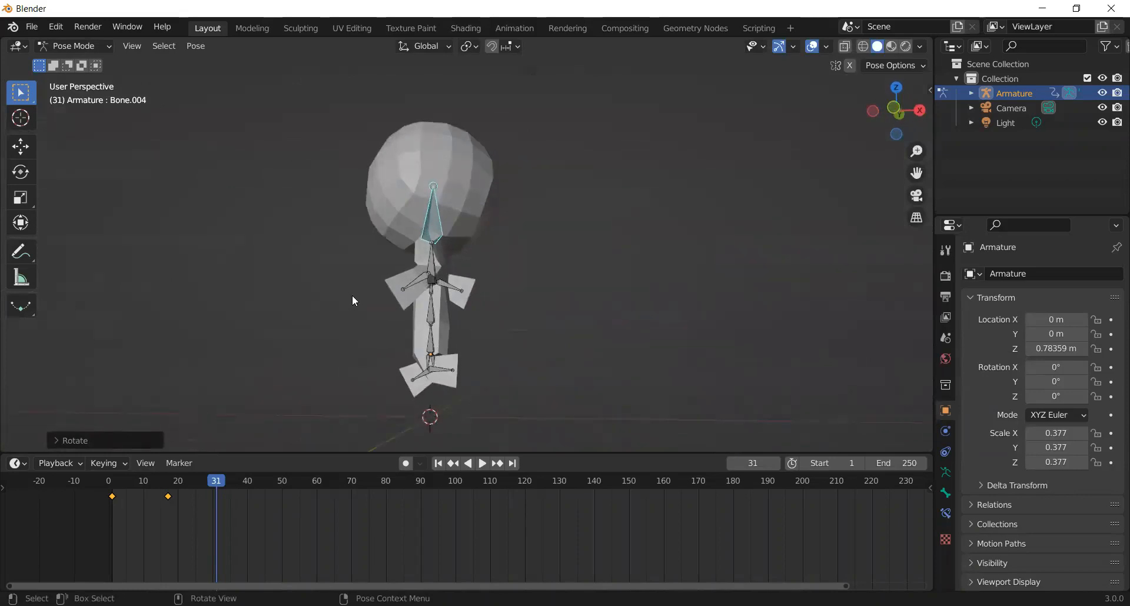
pyautogui.click(411, 286)
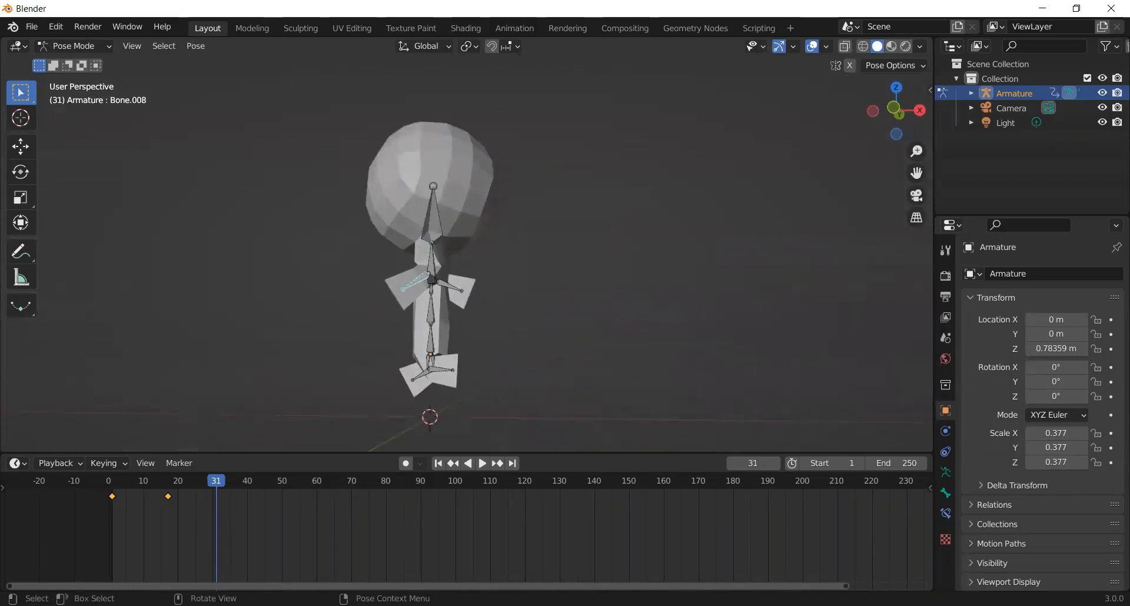
pyautogui.press('r')
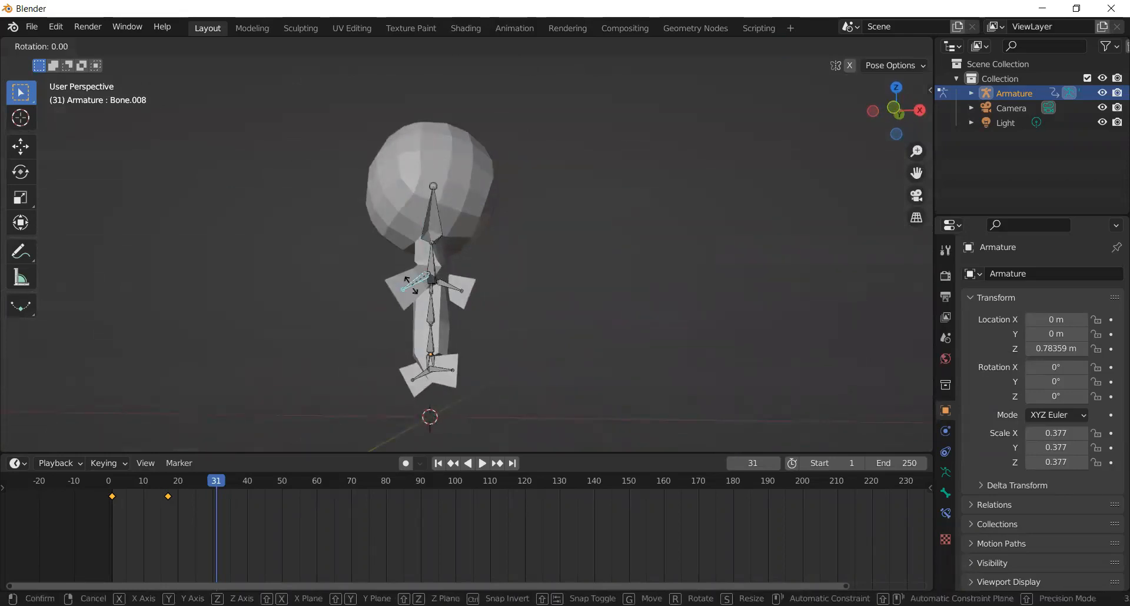
pyautogui.click(416, 379)
# Swing the -Y leg bone toward -X at frame 31 by rotating it about 142° around the global Y axis
pyautogui.click(416, 379)
pyautogui.moveTo(521, 401); pyautogui.dragTo(435, 367, button='middle')
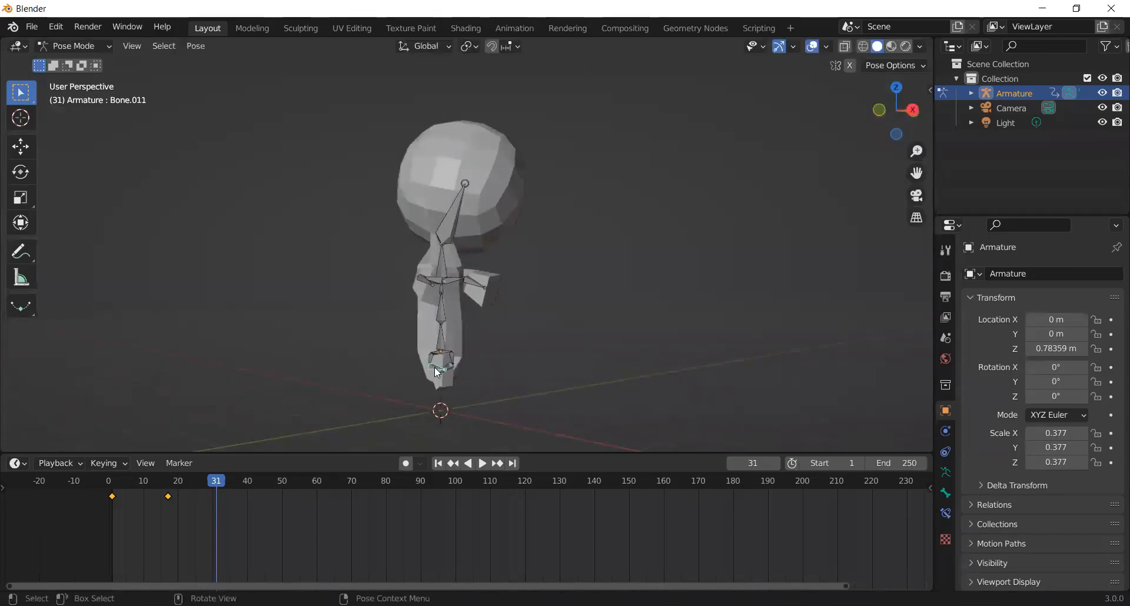
pyautogui.press('r')
pyautogui.press('y')
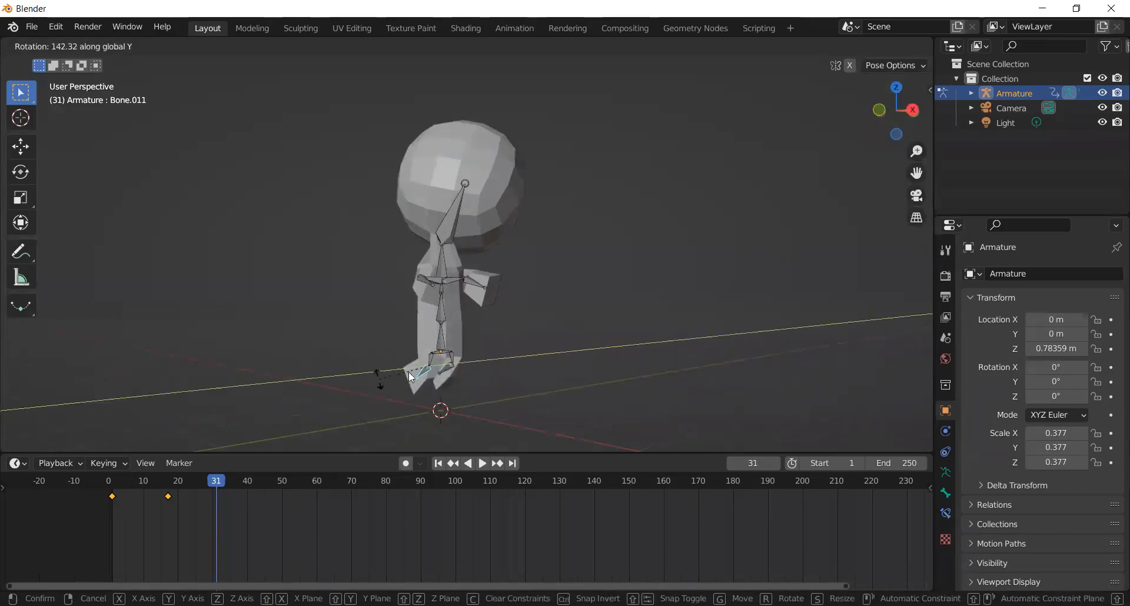
pyautogui.click(411, 377)
# Swing the +Y leg bone toward +X at frame 31 by rotating it around the global Y axis
pyautogui.moveTo(491, 375)
pyautogui.mouseDown(button='middle')
pyautogui.moveTo(318, 372)
pyautogui.moveTo(494, 388)
pyautogui.moveTo(511, 377)
pyautogui.mouseUp(button='middle')
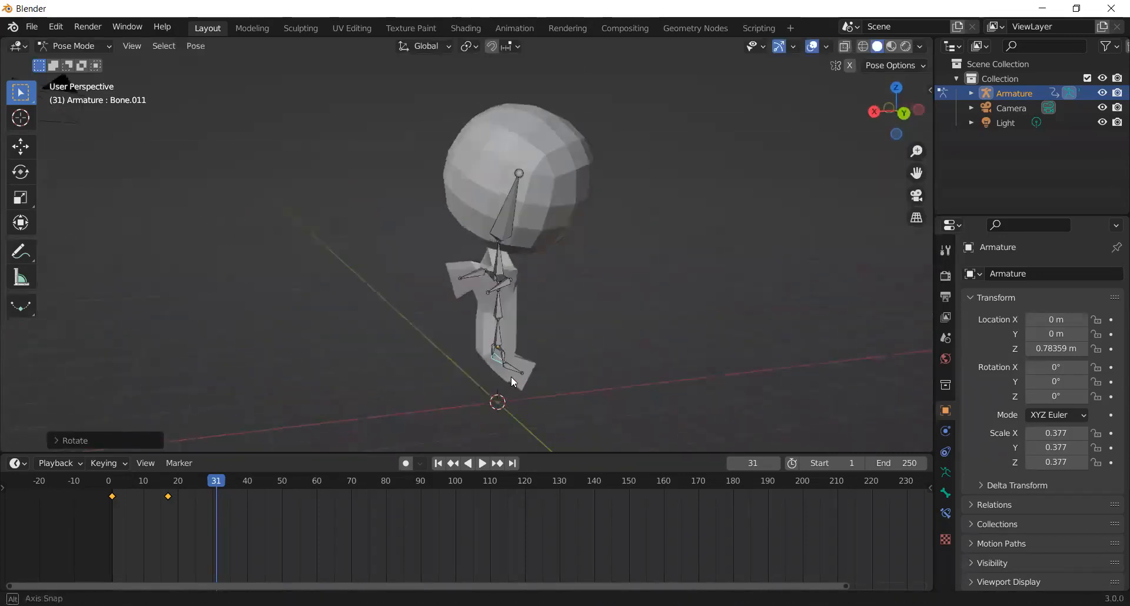
pyautogui.click(511, 377)
pyautogui.press('r')
pyautogui.press('y')
pyautogui.click(476, 380)
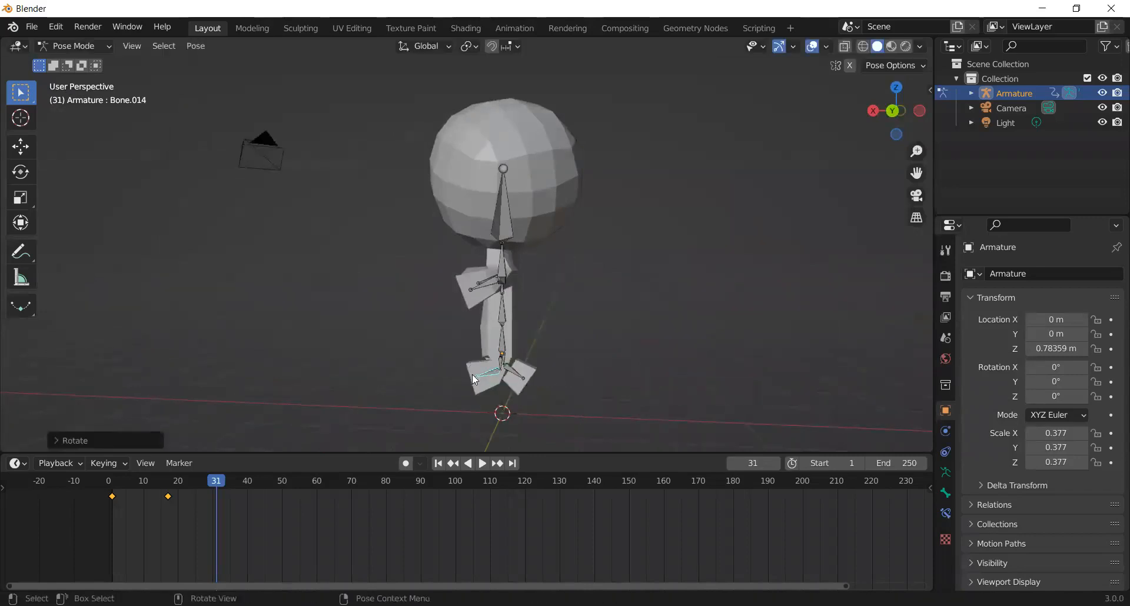
# Swing the +Y forearm bone toward -X at frame 31 by rotating it about 124° around the global Y axis
pyautogui.click(479, 284)
pyautogui.press('r')
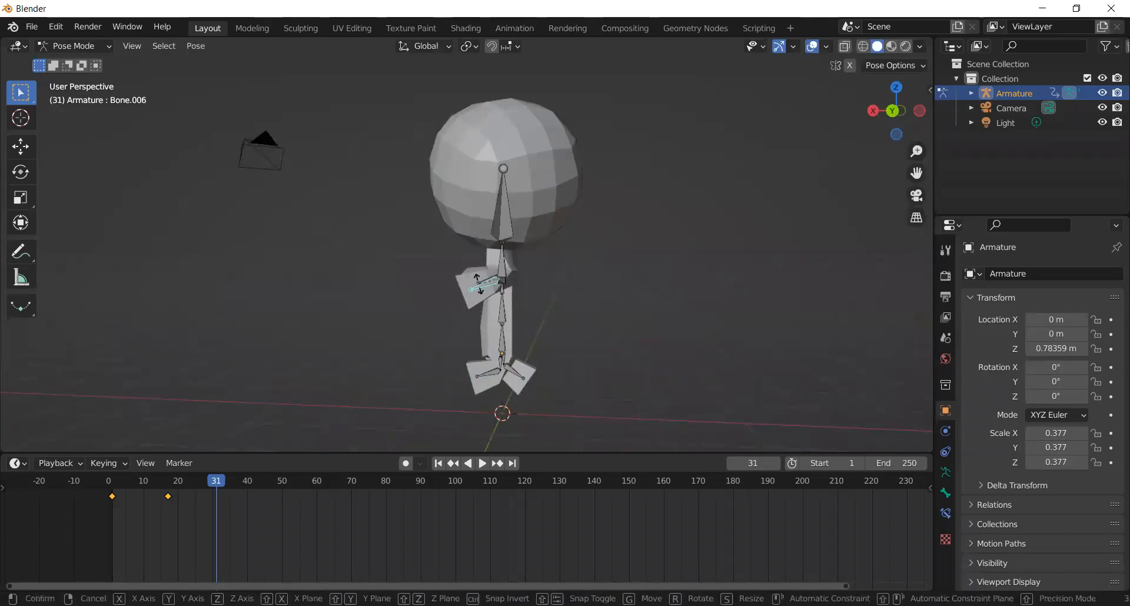
pyautogui.press('y')
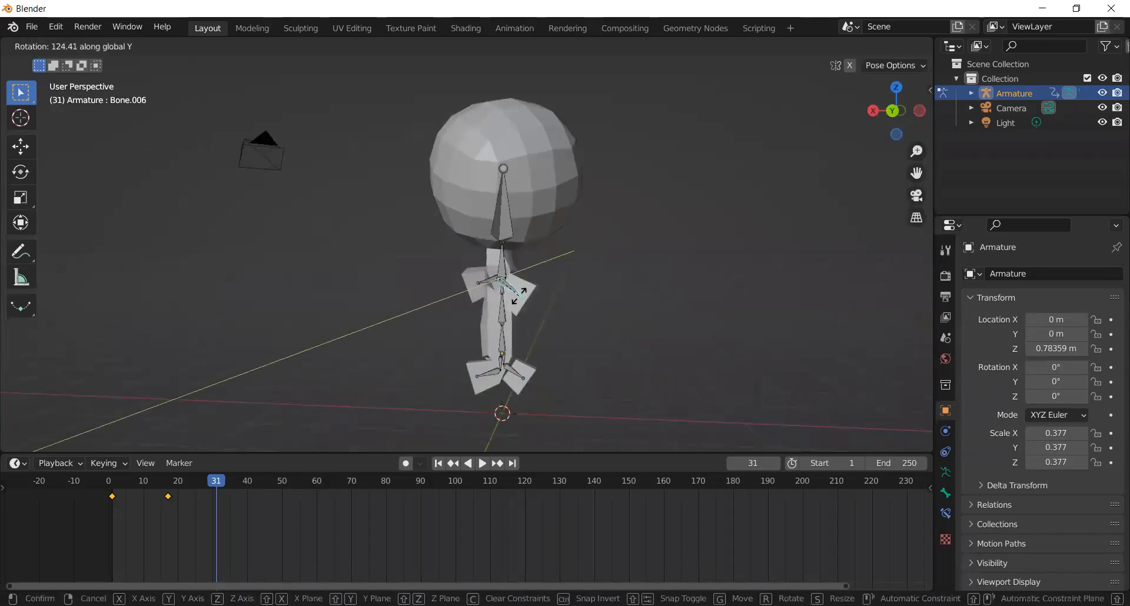
pyautogui.click(522, 297)
# Select all bones of the armature and insert a Location, Rotation & Scale keyframe at frame 31
pyautogui.moveTo(254, 242); pyautogui.dragTo(641, 324, button='middle')
pyautogui.moveTo(640, 325); pyautogui.dragTo(629, 412)
pyautogui.press('i')
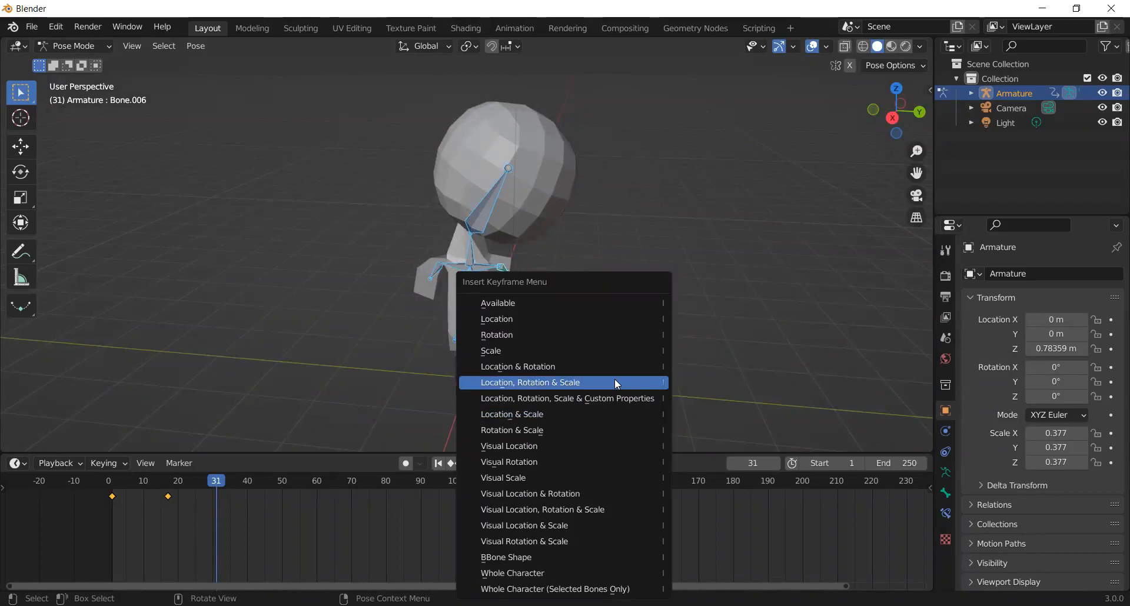
pyautogui.click(614, 382)
# Play the animation from the start to review the motion through all three keyframed poses
pyautogui.moveTo(218, 484); pyautogui.dragTo(67, 484)
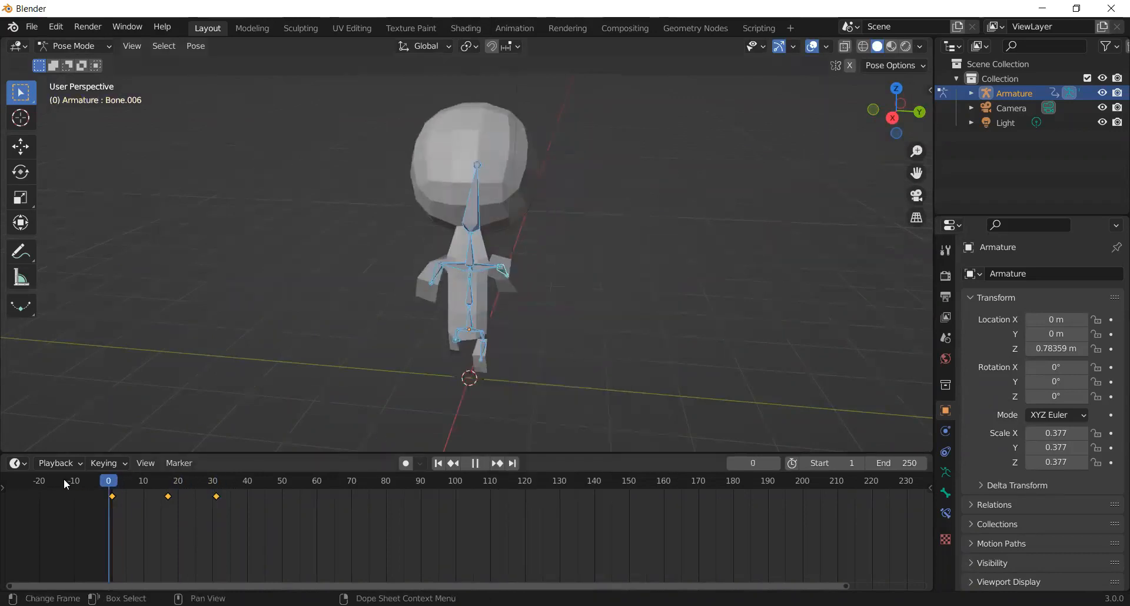
pyautogui.press('space')
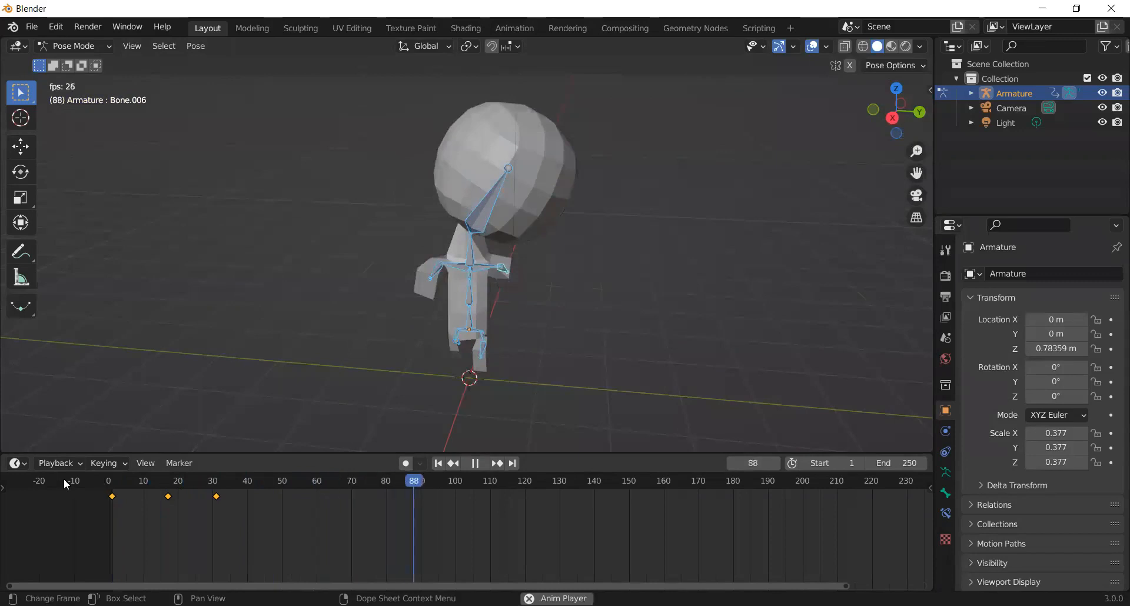
pyautogui.press('space')
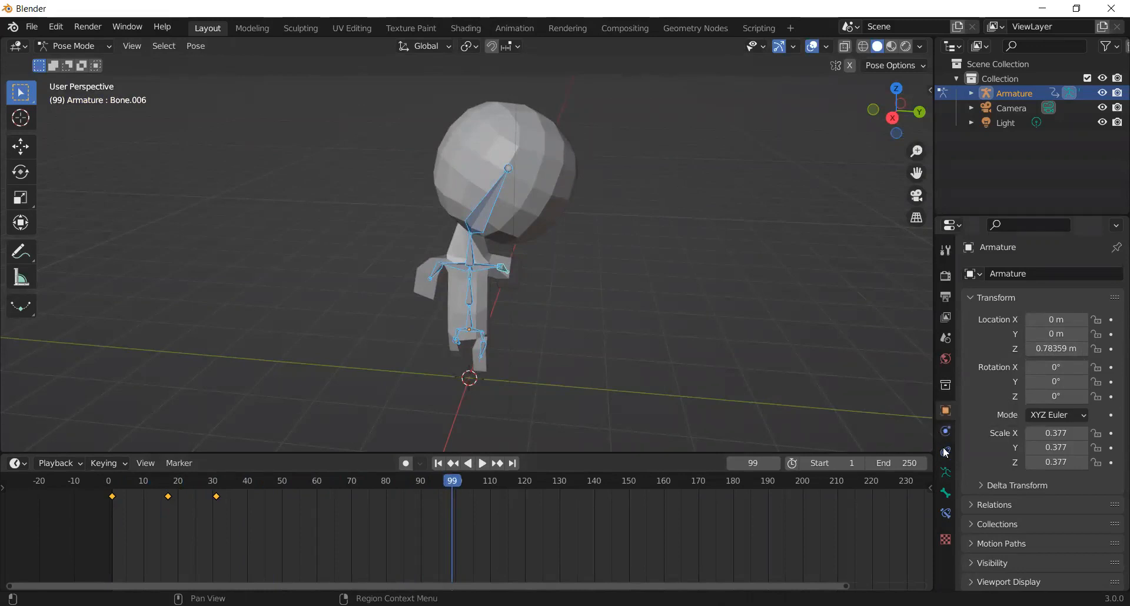
# Switch to Object Mode, select the character mesh and set its Subdivision modifier's viewport level to 1
pyautogui.click(84, 47)
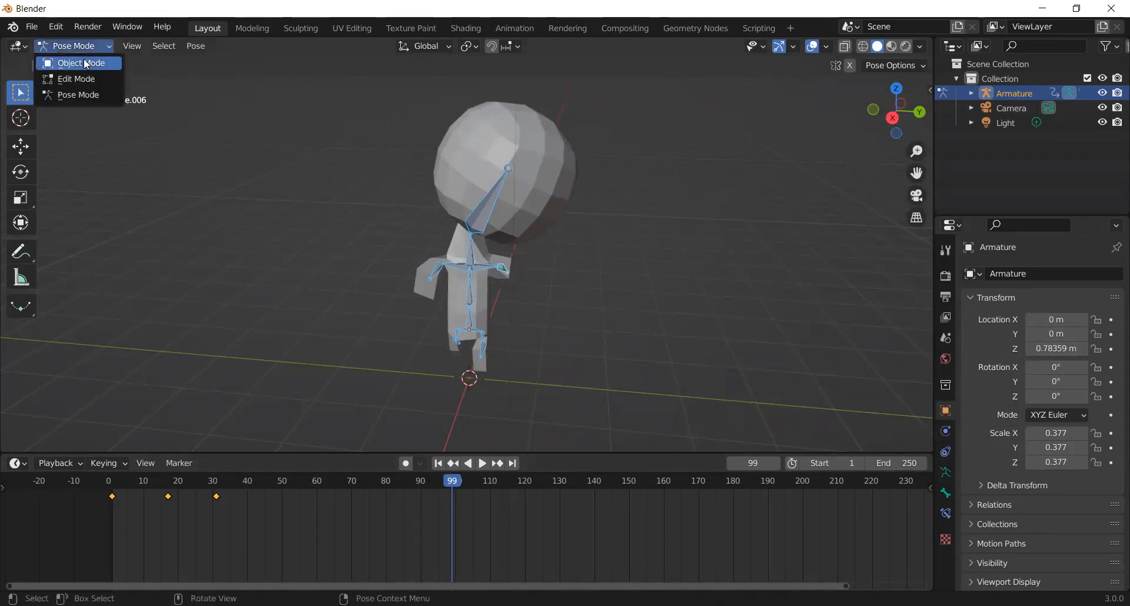
pyautogui.click(71, 59)
pyautogui.click(473, 148)
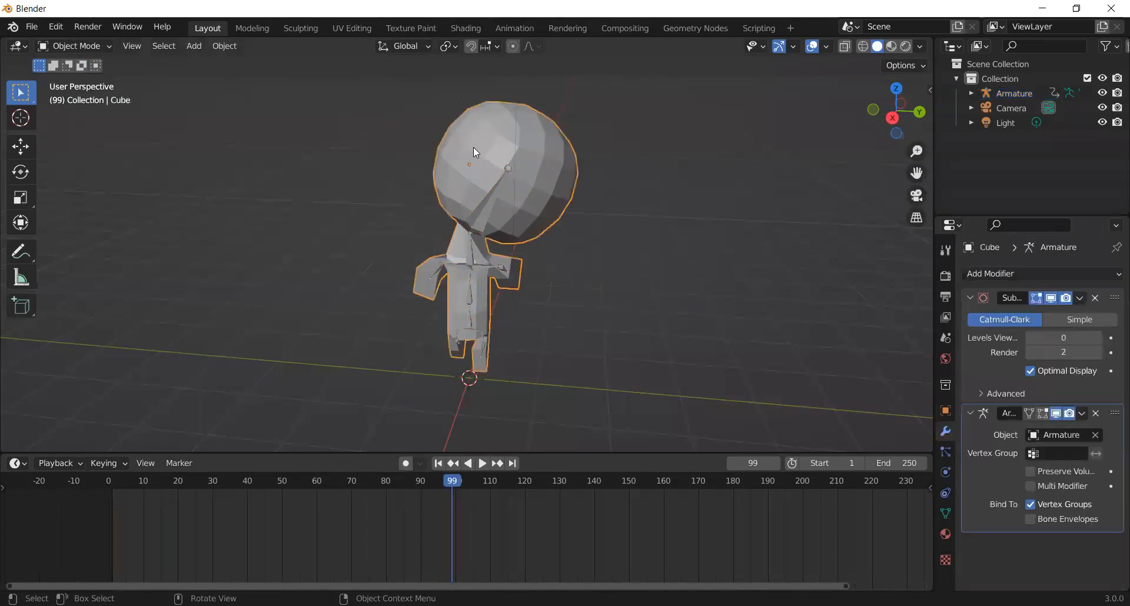
pyautogui.click(1099, 339)
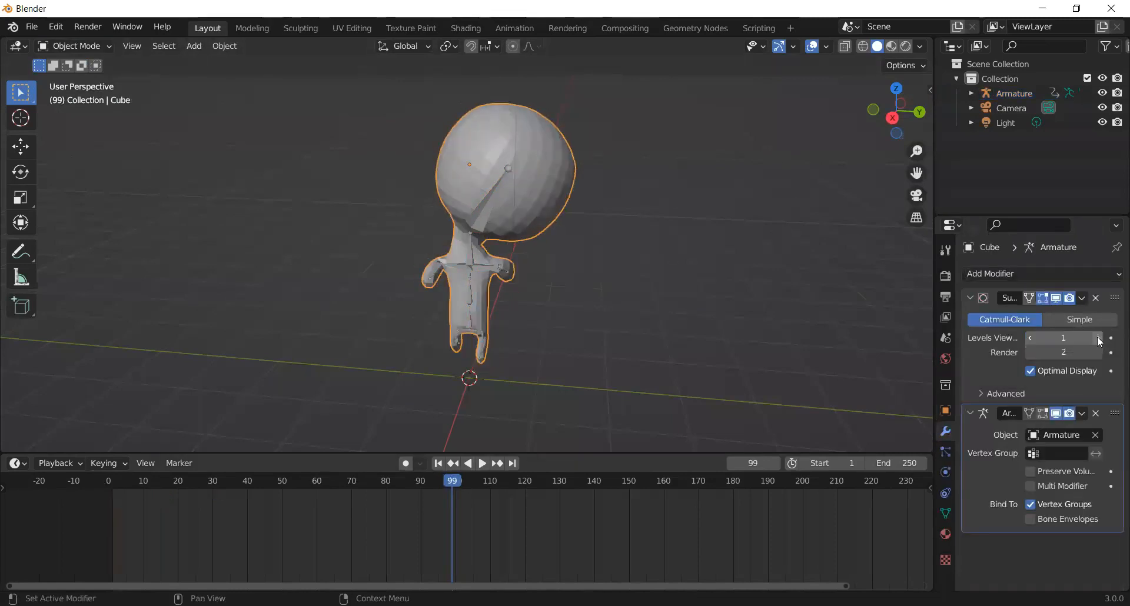
pyautogui.click(1099, 339)
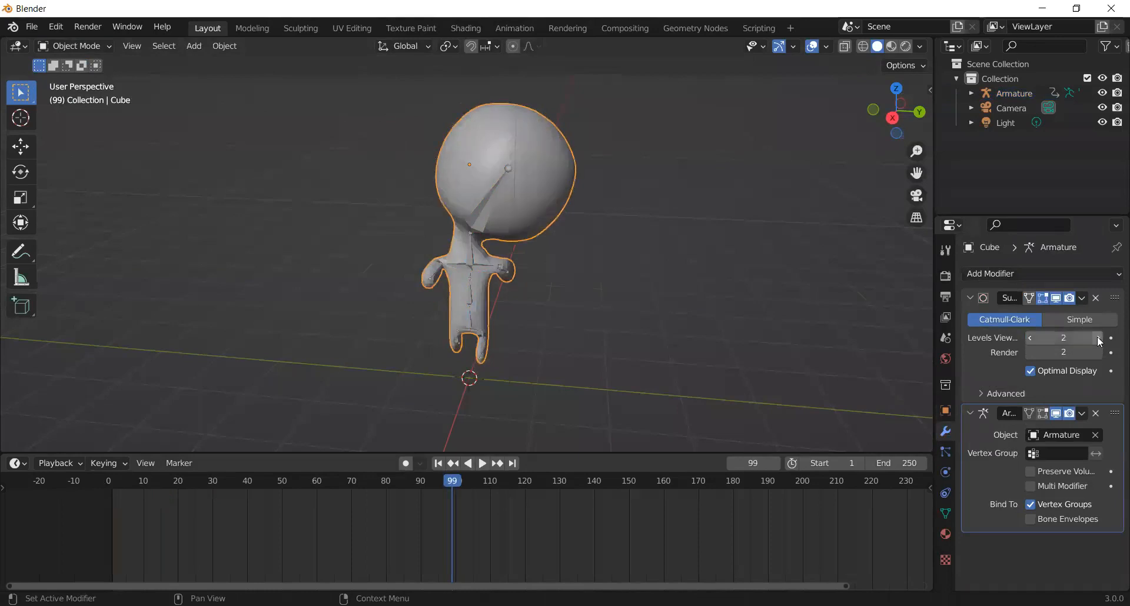
pyautogui.click(1032, 339)
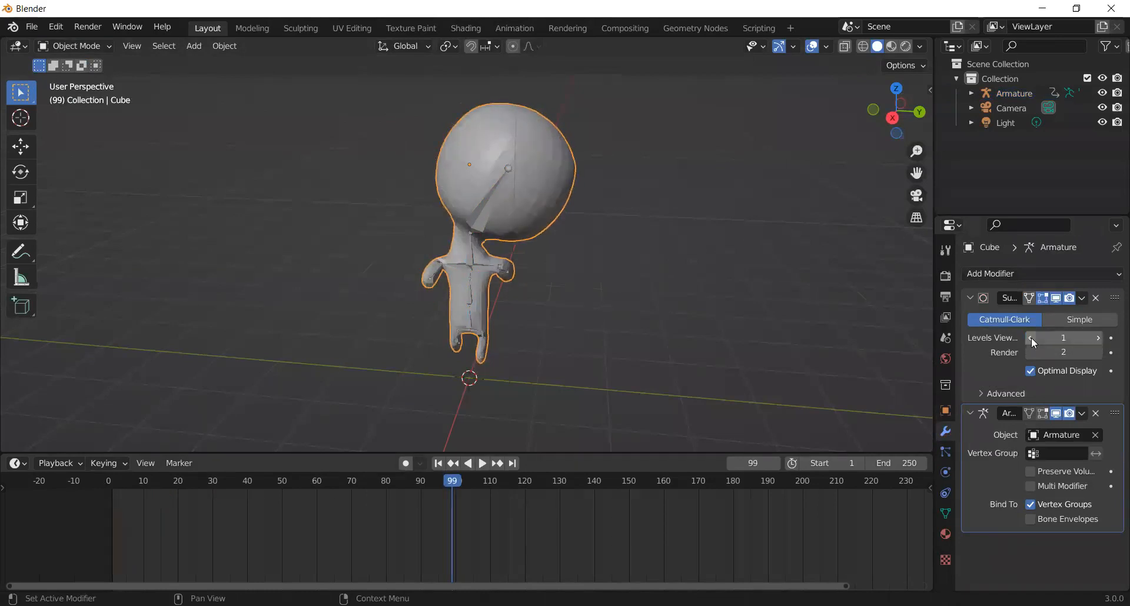
# Toggle the Subdivision modifier's viewport display off and back on to compare the faceted and smoothed character
pyautogui.click(1084, 299)
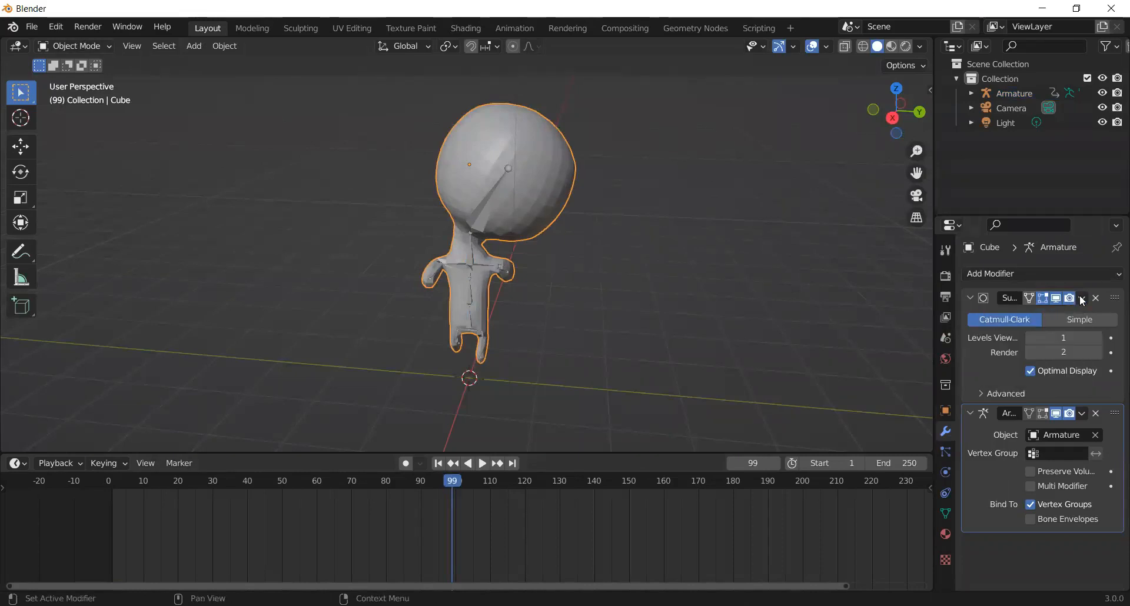
pyautogui.click(1082, 299)
pyautogui.click(1057, 299)
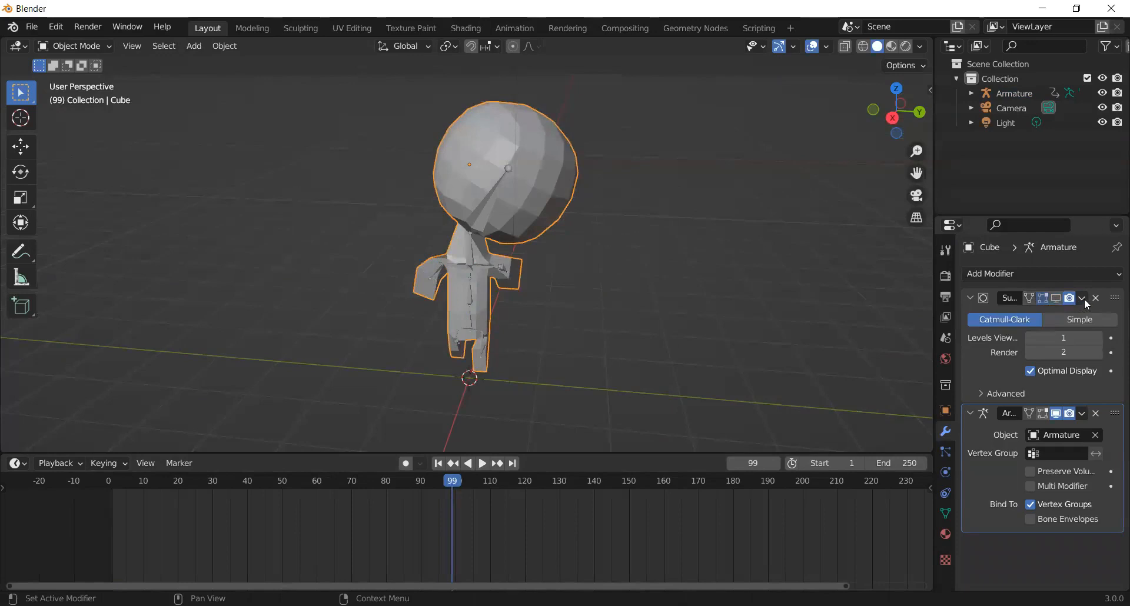
pyautogui.click(1082, 299)
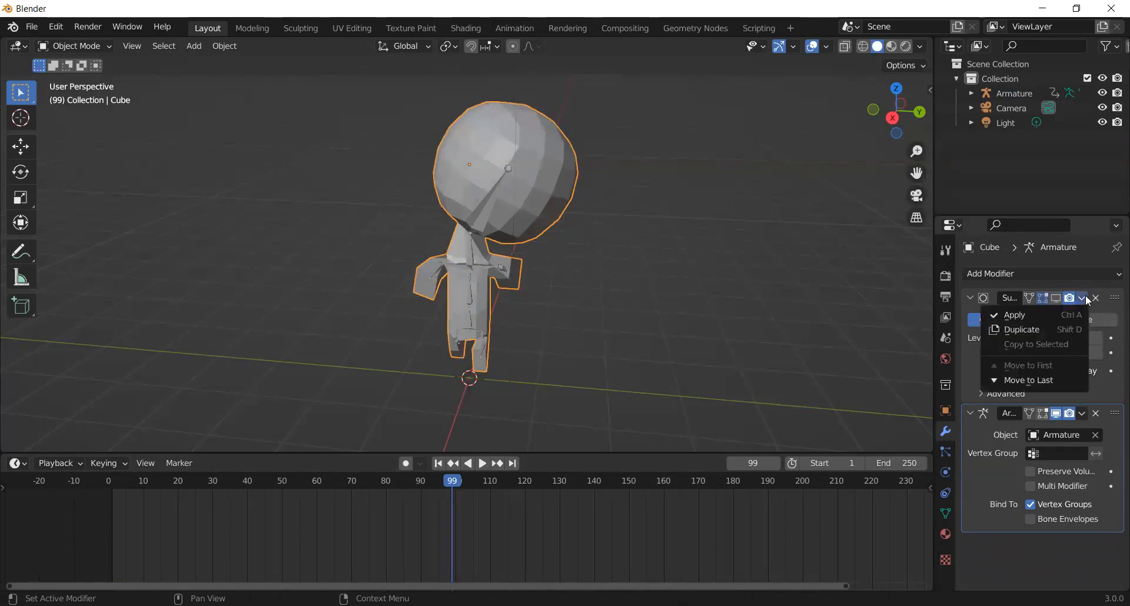
pyautogui.click(1056, 298)
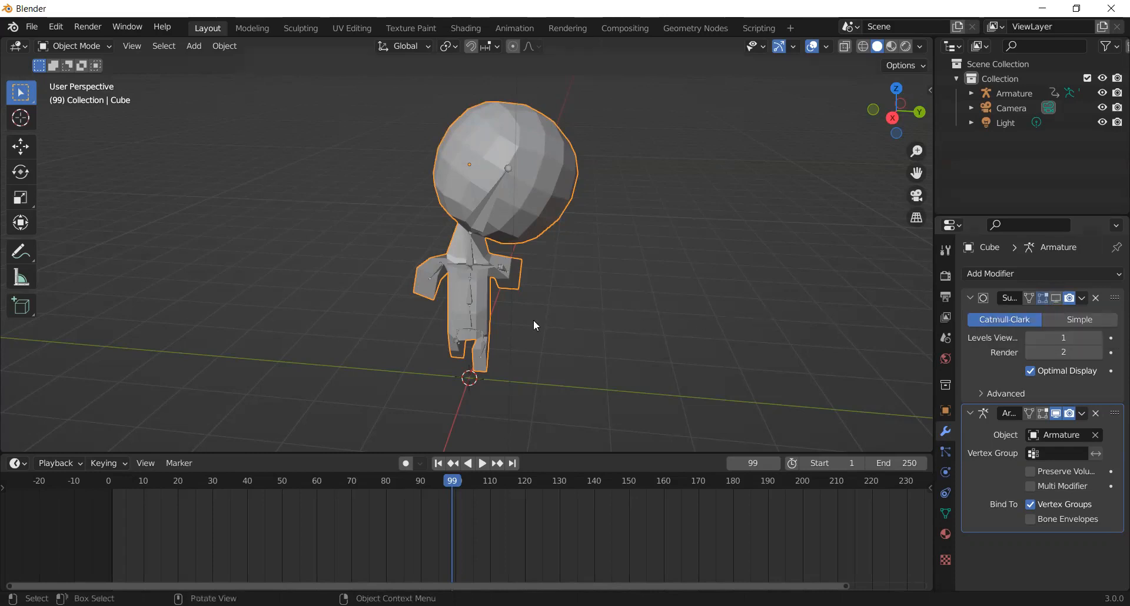
pyautogui.moveTo(688, 334); pyautogui.dragTo(565, 306, button='middle')
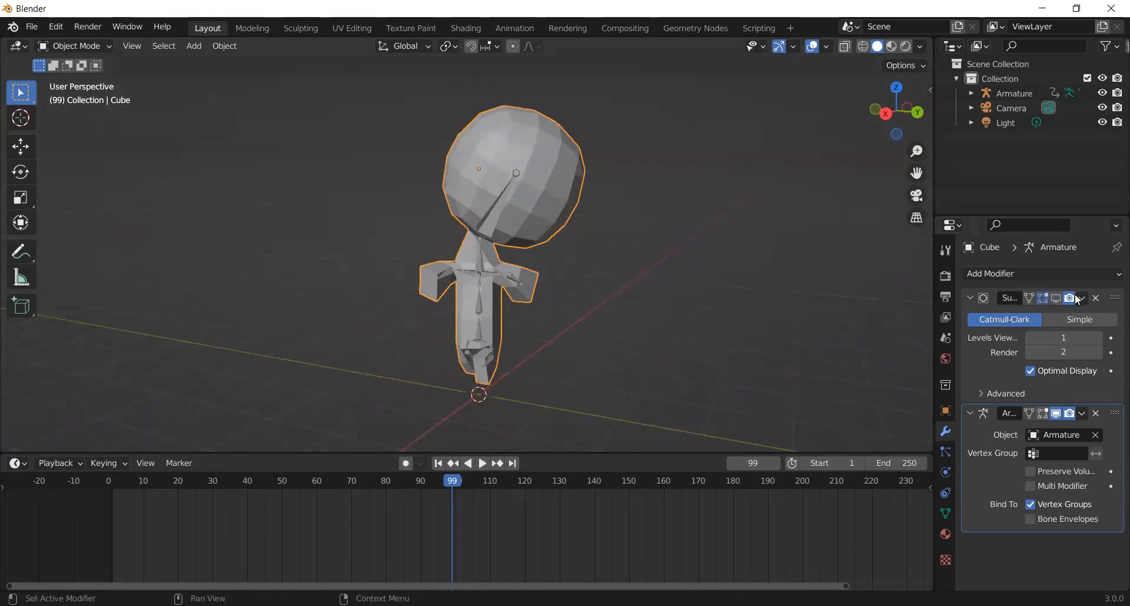
pyautogui.click(1056, 298)
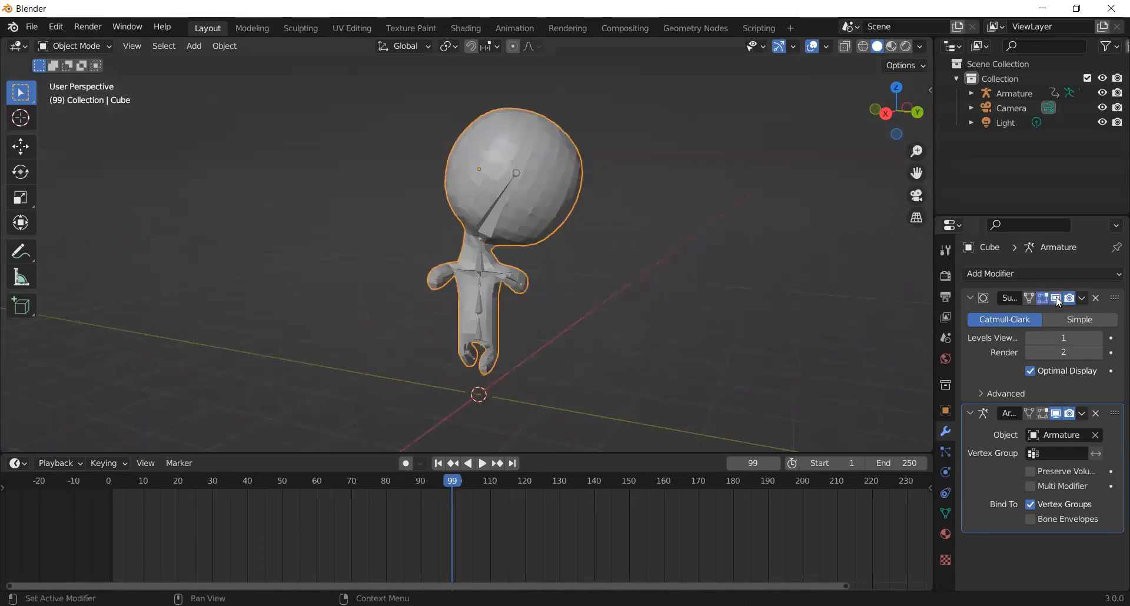
# Stay in Object Mode and look through the scene camera to check how the character is framed
pyautogui.click(81, 45)
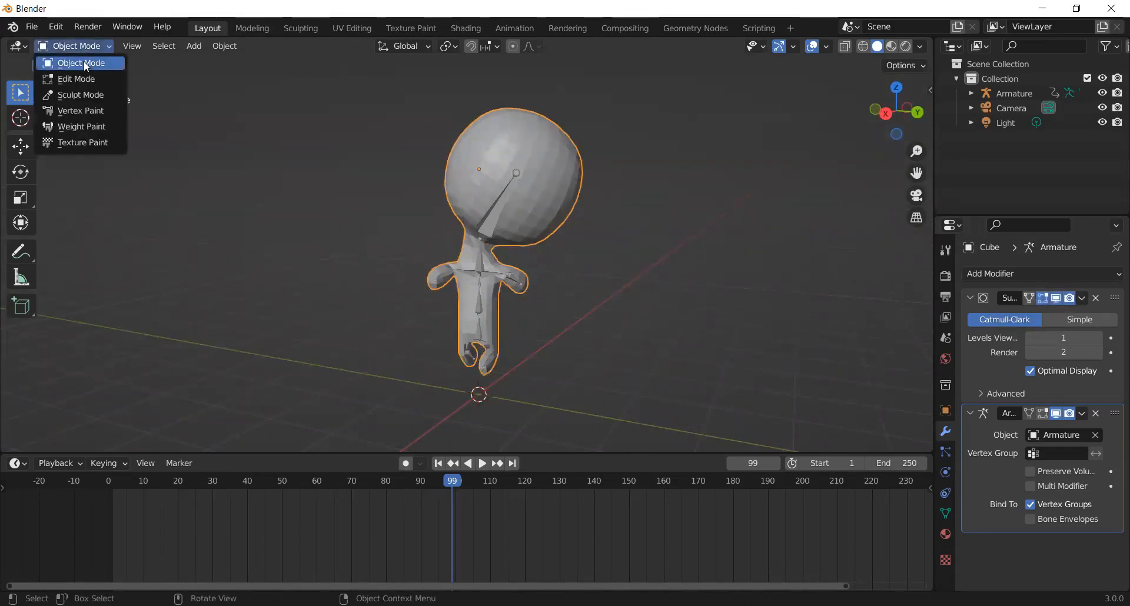
pyautogui.click(92, 64)
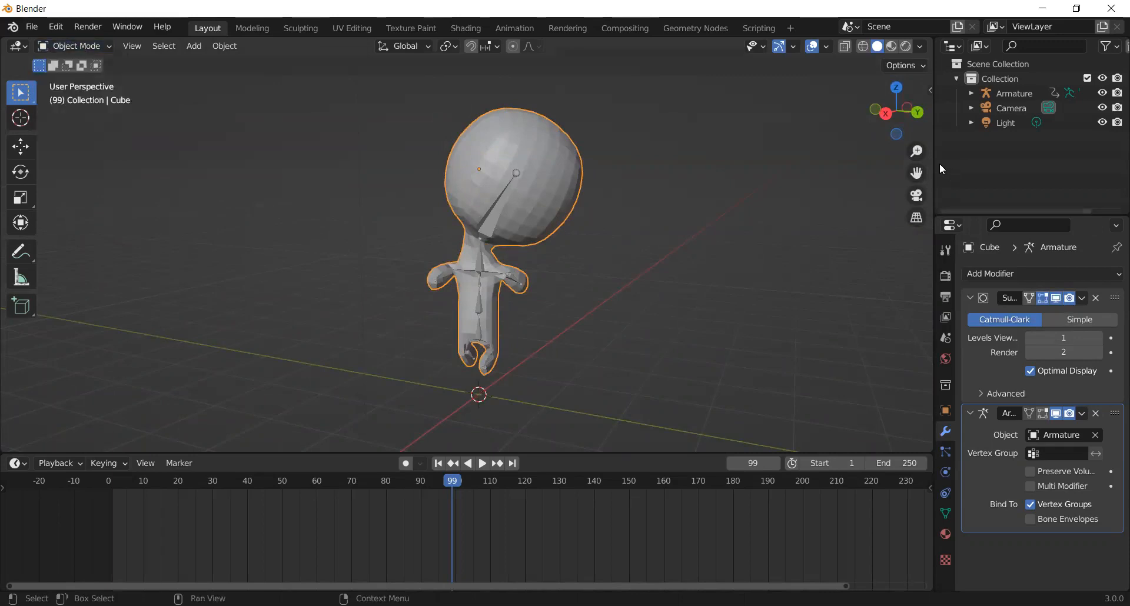
pyautogui.click(917, 196)
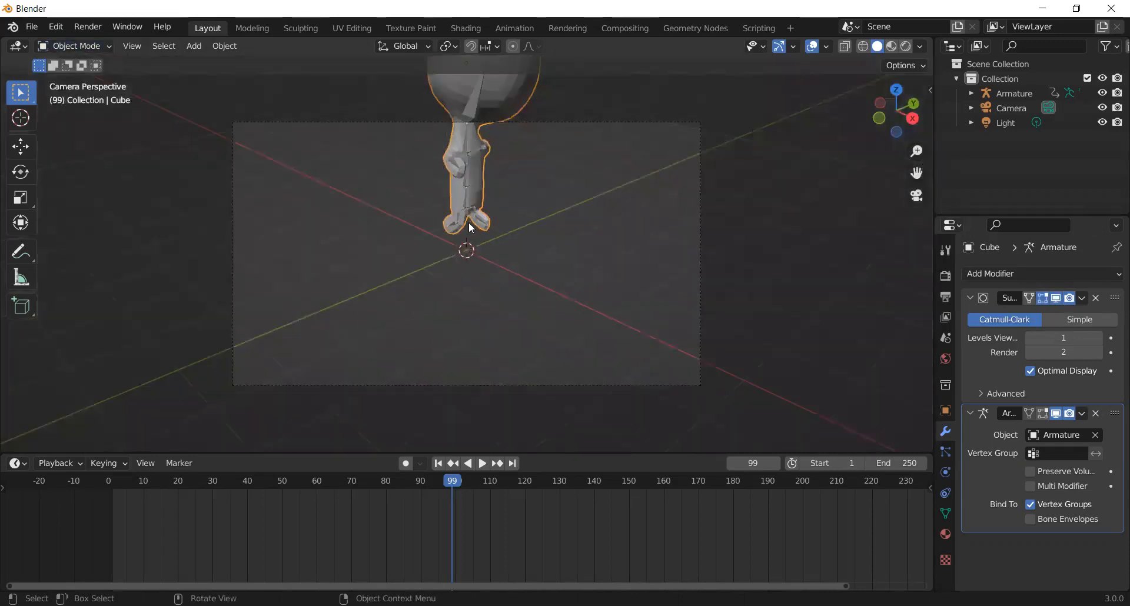
pyautogui.scroll(2, 475, 221)
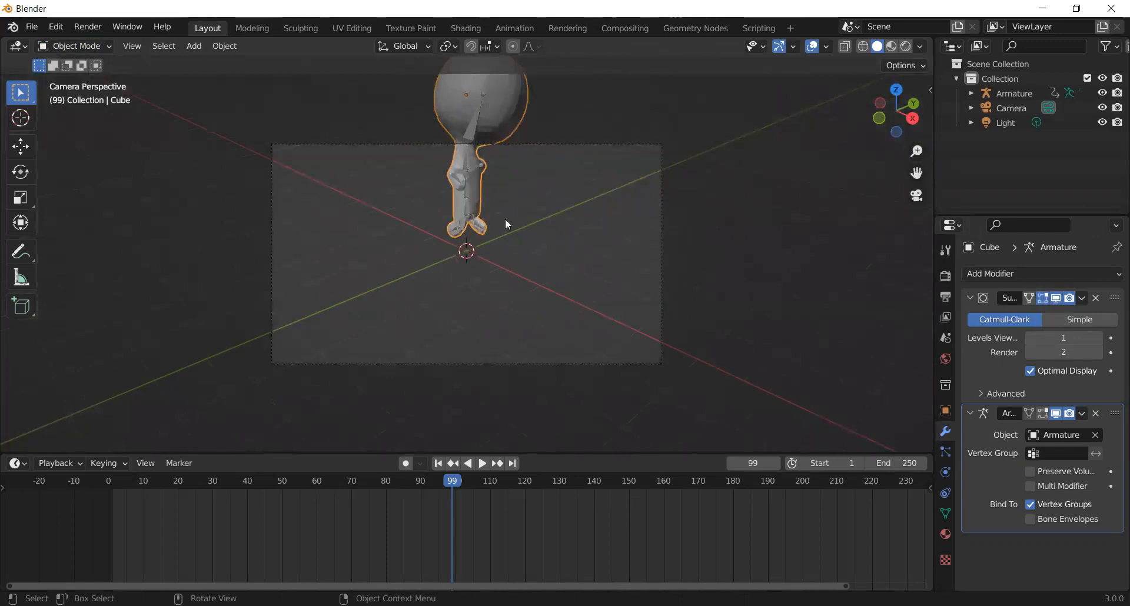
pyautogui.scroll(-3, 505, 218)
pyautogui.moveTo(411, 122); pyautogui.dragTo(538, 266)
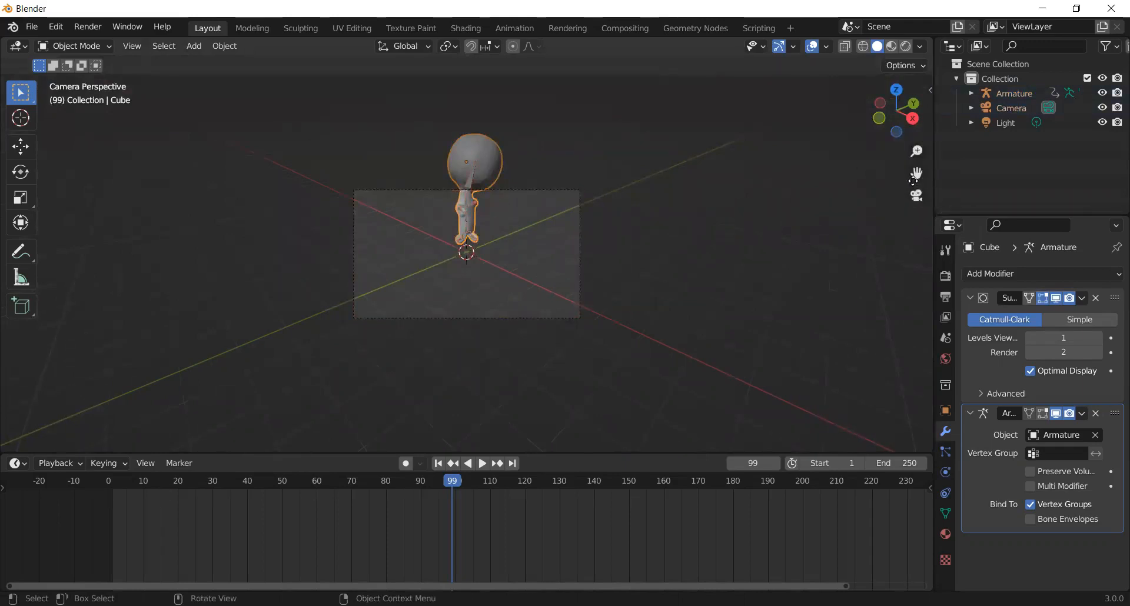
# Select the character mesh and armature together and scale both down slightly in the camera view
pyautogui.click(917, 195)
pyautogui.moveTo(389, 164); pyautogui.dragTo(557, 275, button='middle')
pyautogui.moveTo(383, 108); pyautogui.dragTo(618, 404)
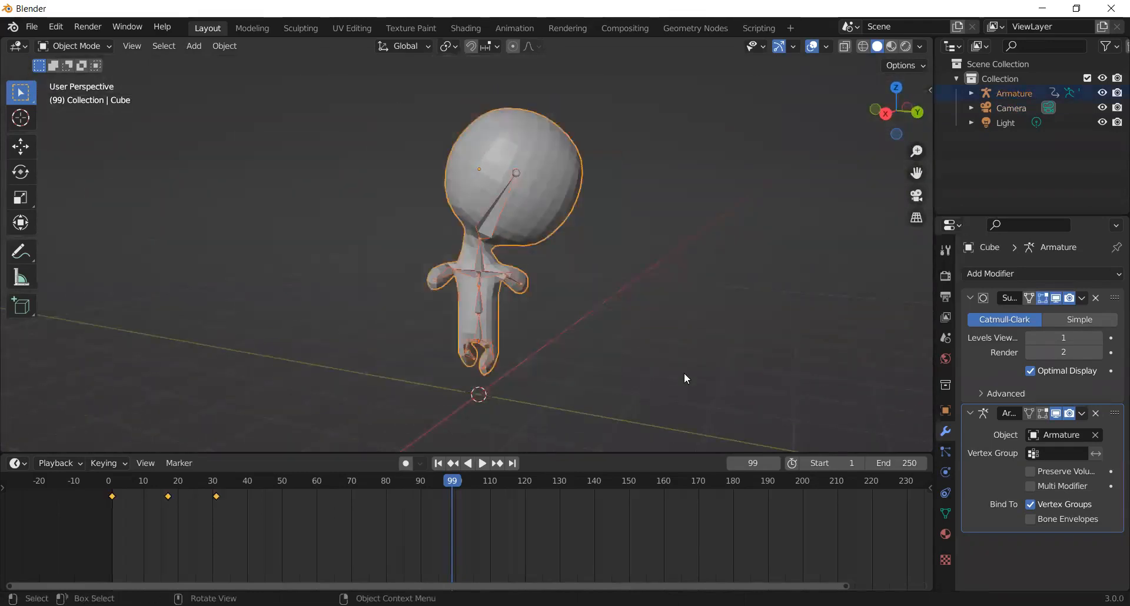
pyautogui.click(918, 197)
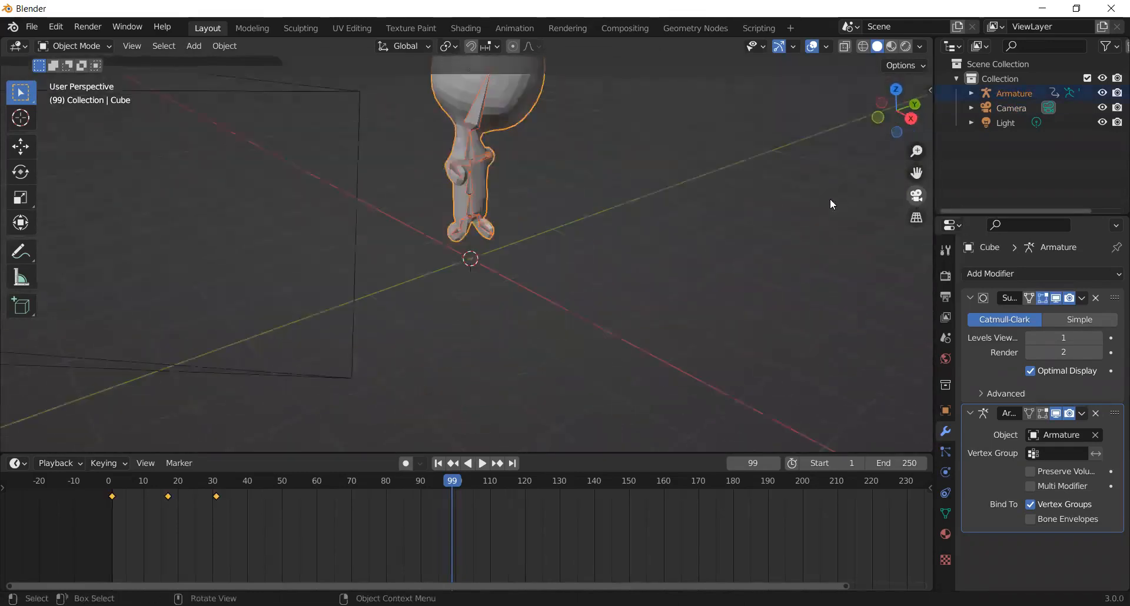
pyautogui.press('s')
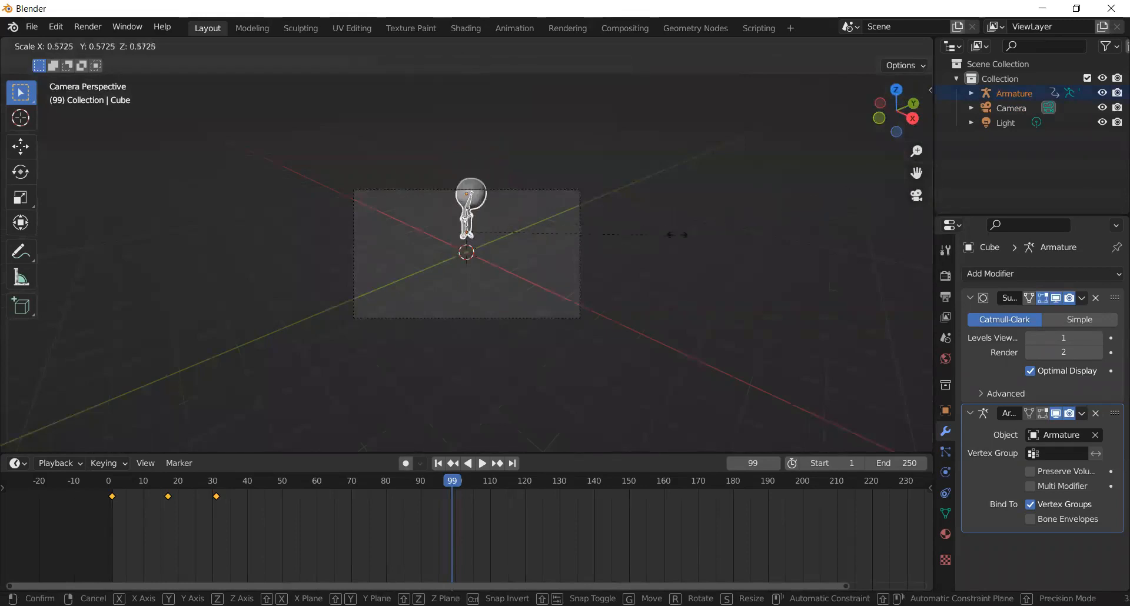
pyautogui.click(817, 215)
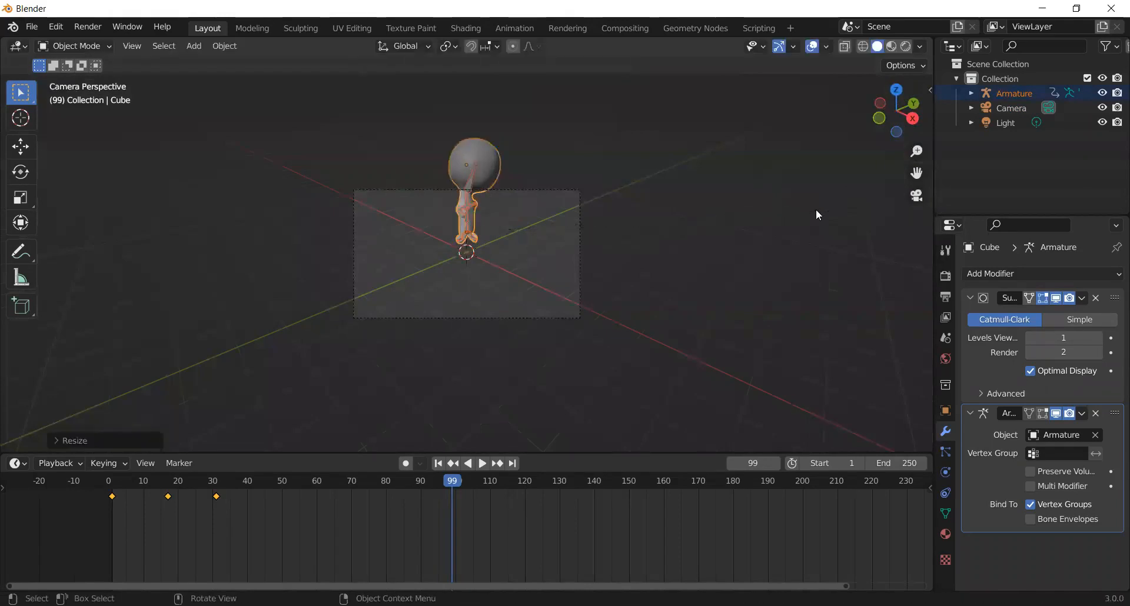
# Move the mesh and armature down until the whole character fits inside the camera frame, and deselect both
pyautogui.press('g')
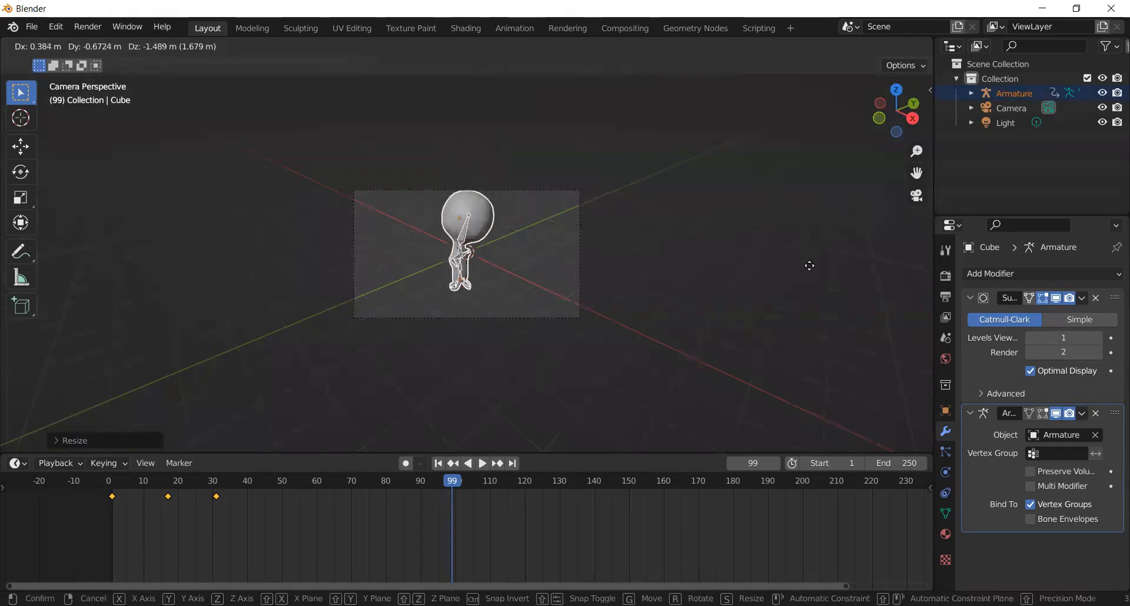
pyautogui.click(818, 266)
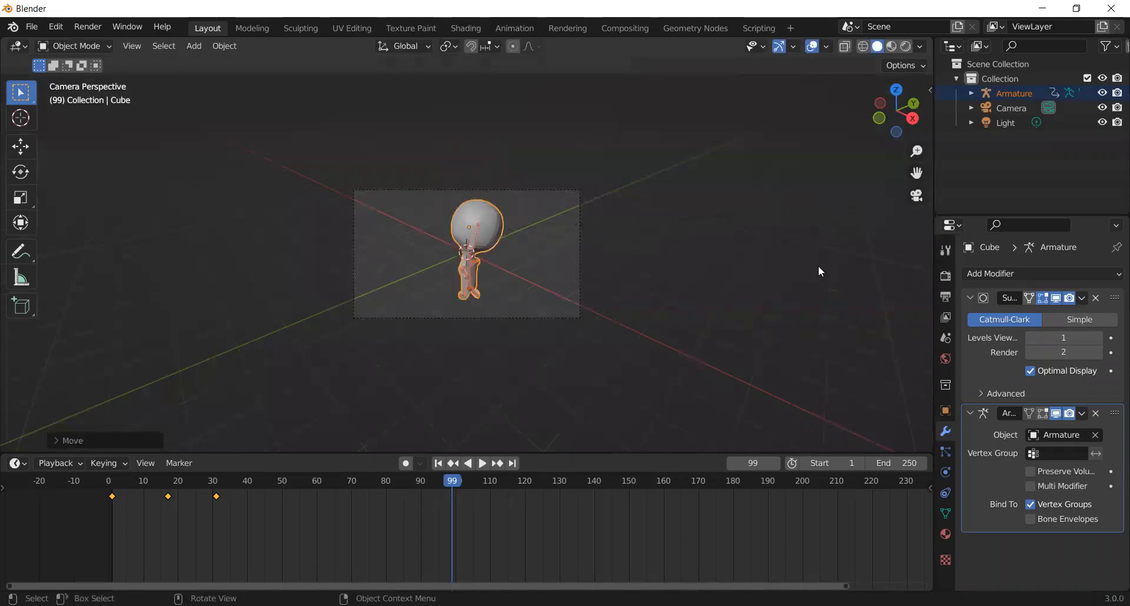
pyautogui.scroll(2, 839, 312)
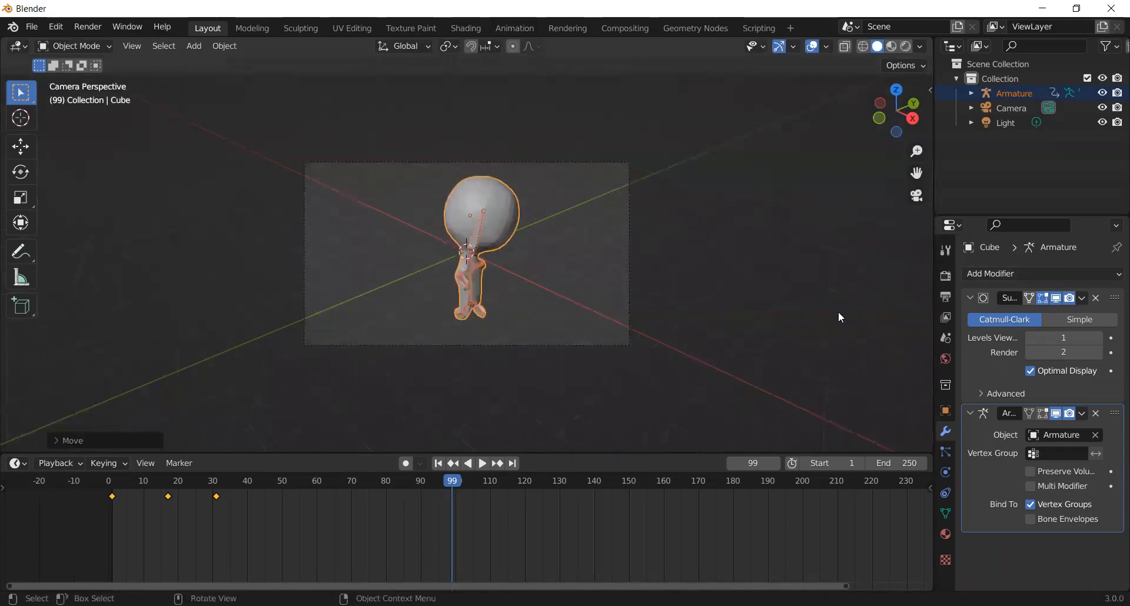
pyautogui.scroll(2, 839, 312)
pyautogui.click(867, 231)
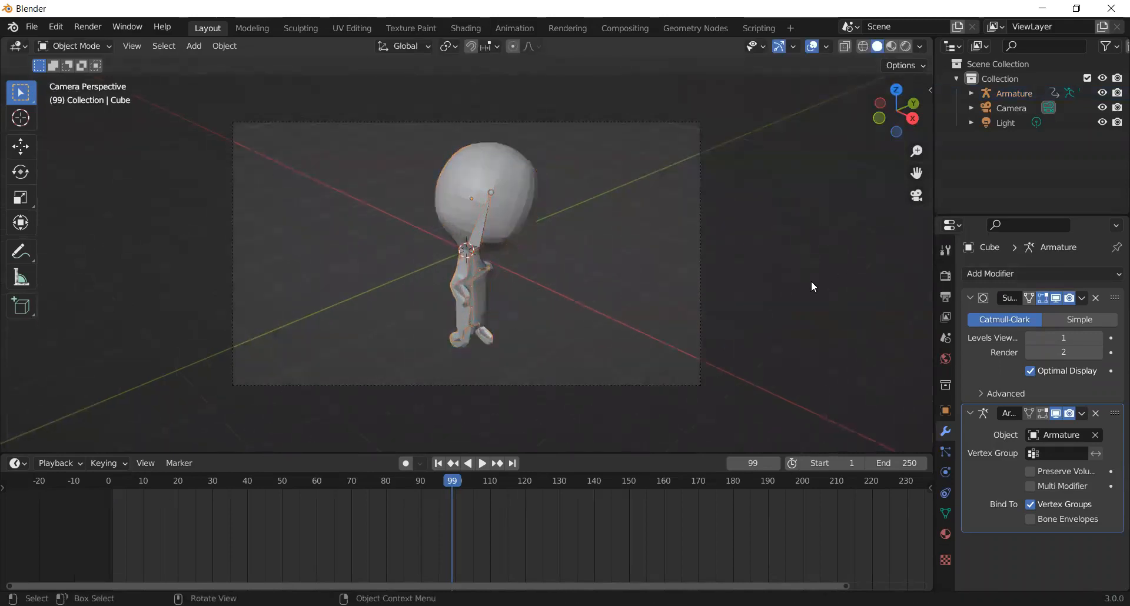
pyautogui.scroll(1, 811, 281)
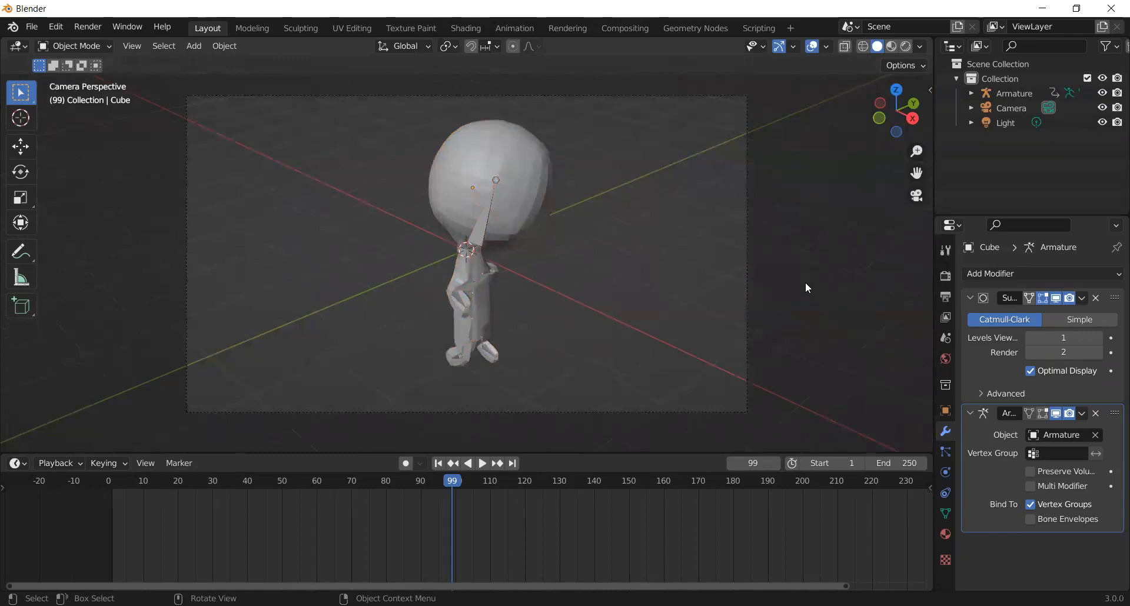
# Play the animation from the start through the camera and stop it after the last keyframed pose
pyautogui.click(107, 478)
pyautogui.press('space')
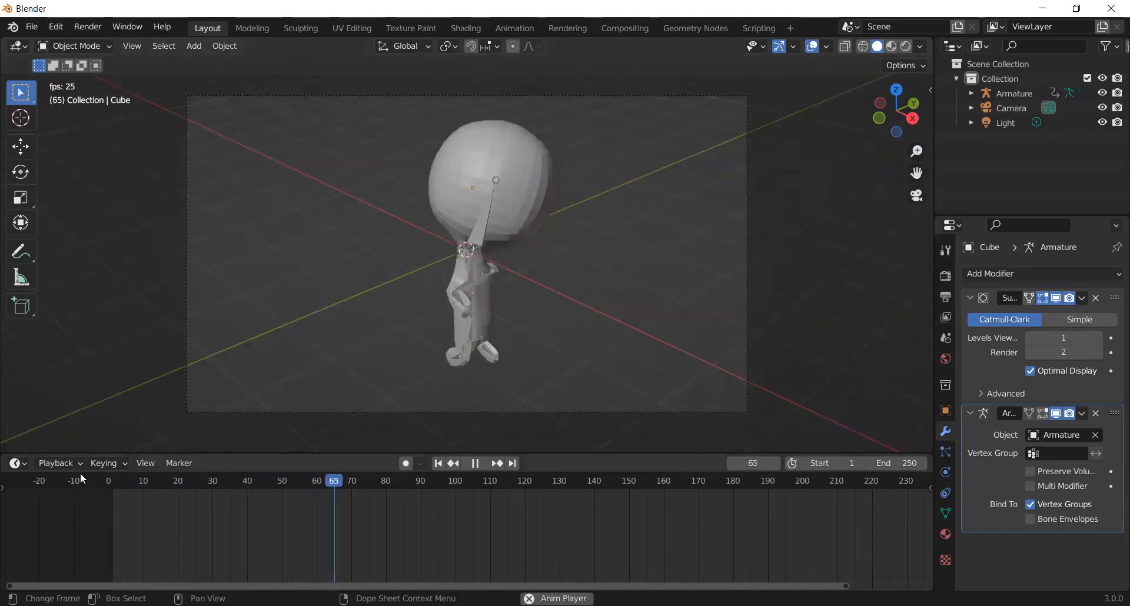
pyautogui.press('space')
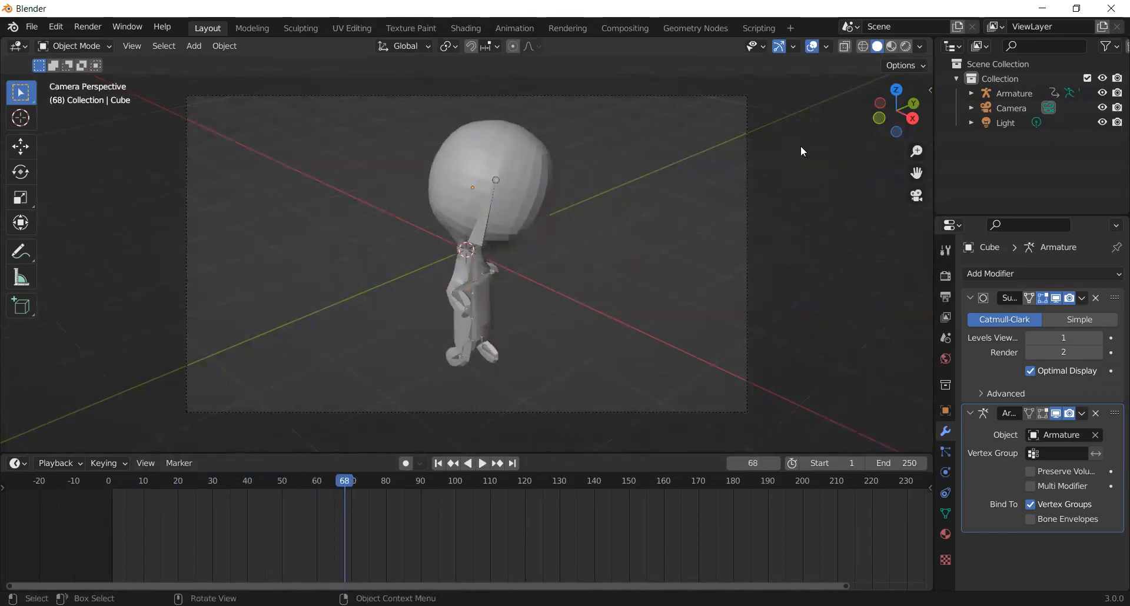
# At frame 58, move the mesh and armature together to the camera frame's right side and insert a Location, Rotation & Scale keyframe
pyautogui.moveTo(382, 127); pyautogui.dragTo(590, 392)
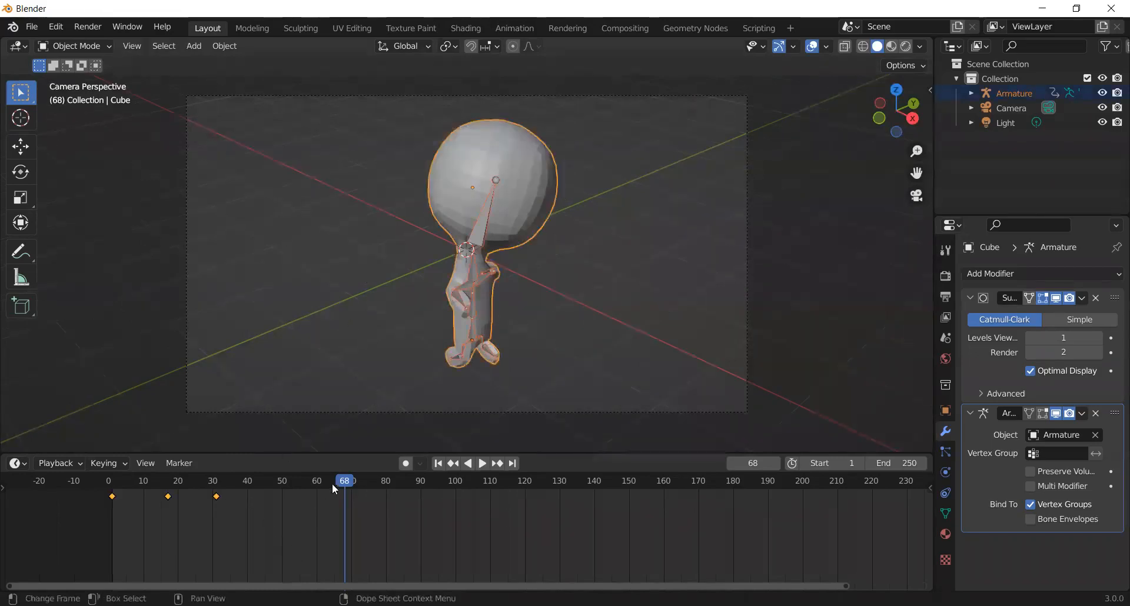
pyautogui.press('space')
pyautogui.moveTo(336, 482); pyautogui.dragTo(281, 486)
pyautogui.press('space')
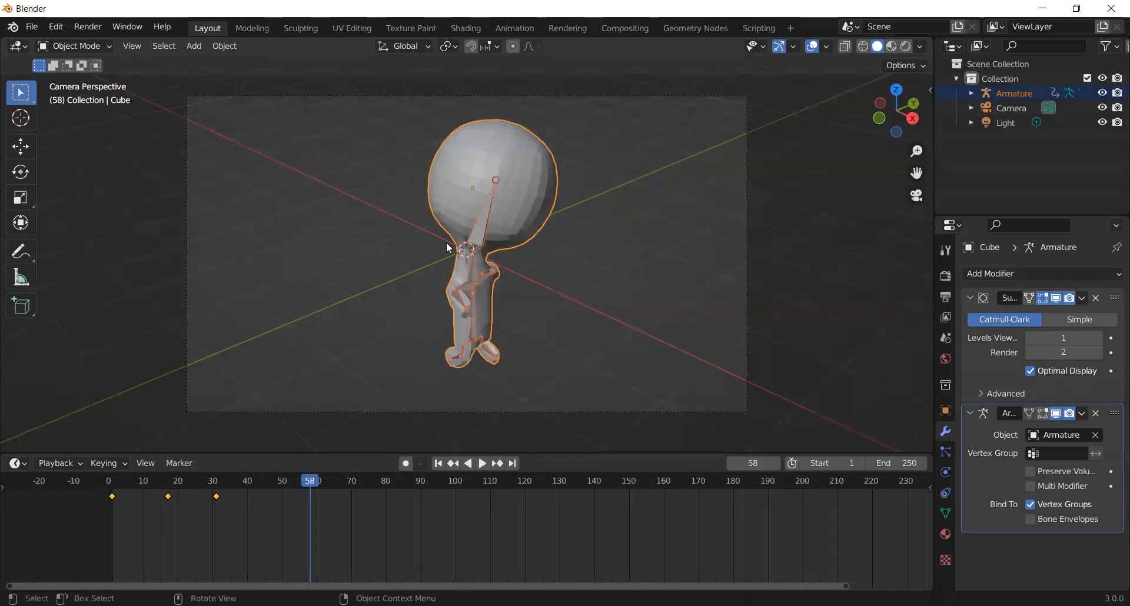
pyautogui.press('g')
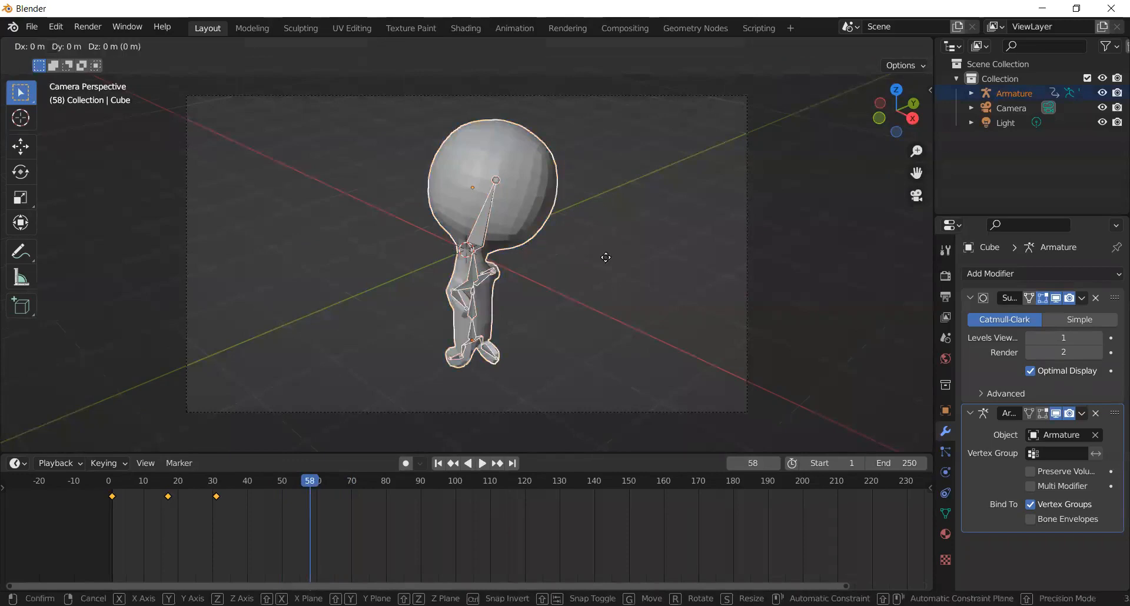
pyautogui.click(613, 257)
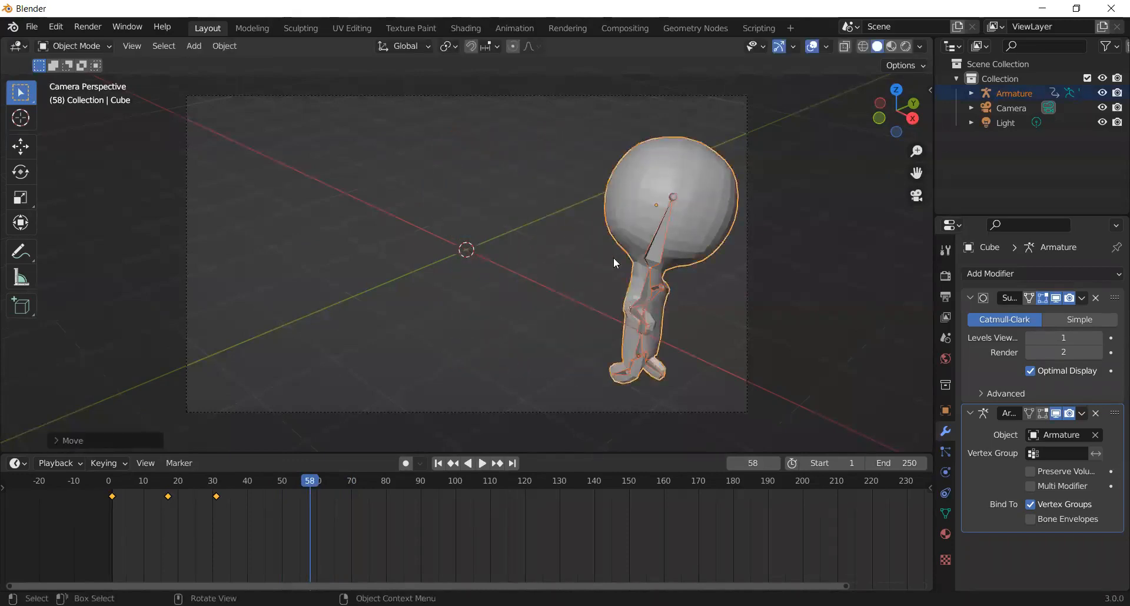
pyautogui.press('i')
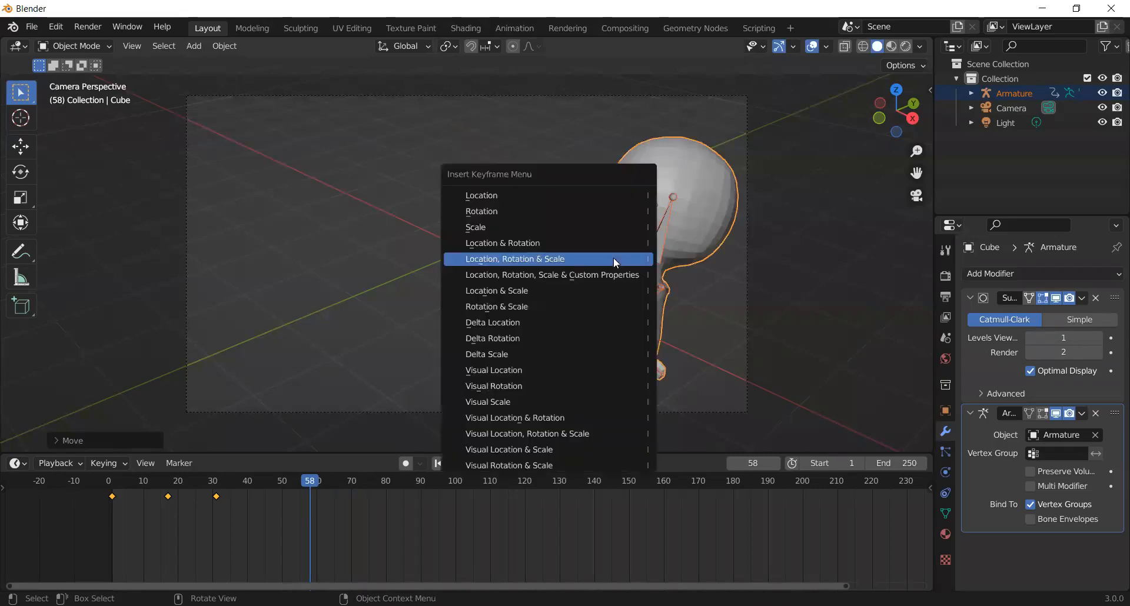
pyautogui.click(613, 257)
# Play the animation from the start to check the character's position up to the frame 58 keyframe
pyautogui.moveTo(268, 478); pyautogui.dragTo(225, 481)
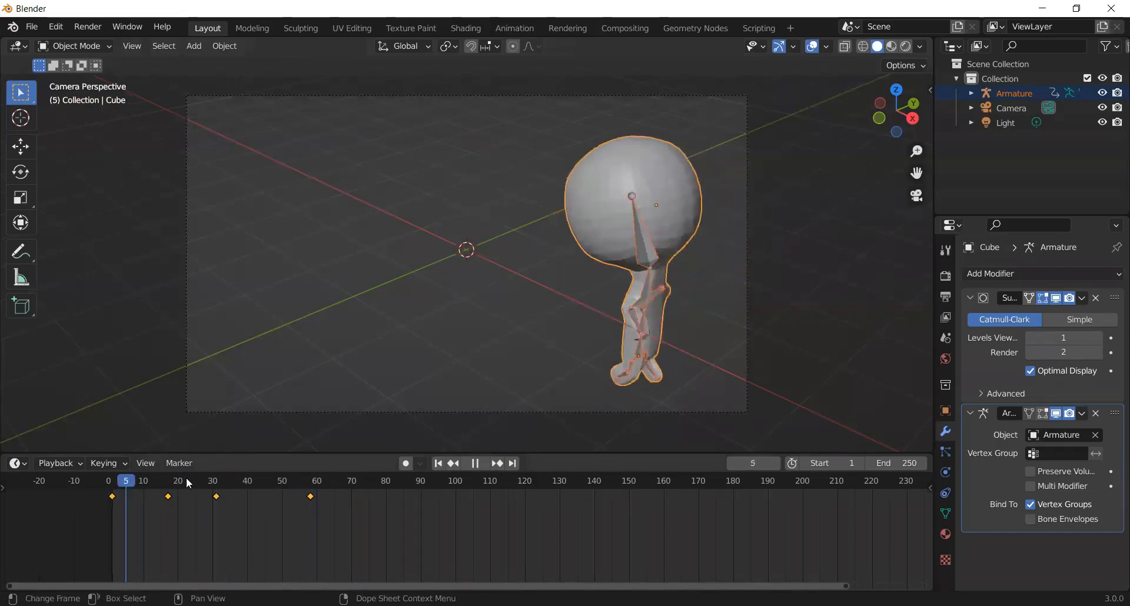
pyautogui.moveTo(261, 503); pyautogui.dragTo(69, 495)
pyautogui.press('space')
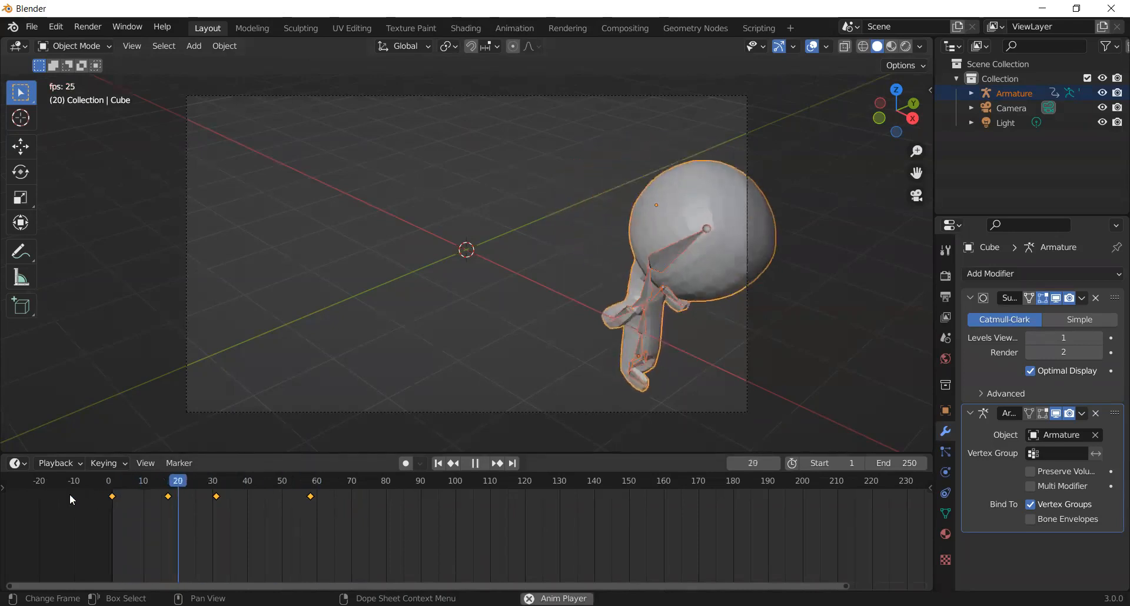
pyautogui.press('space')
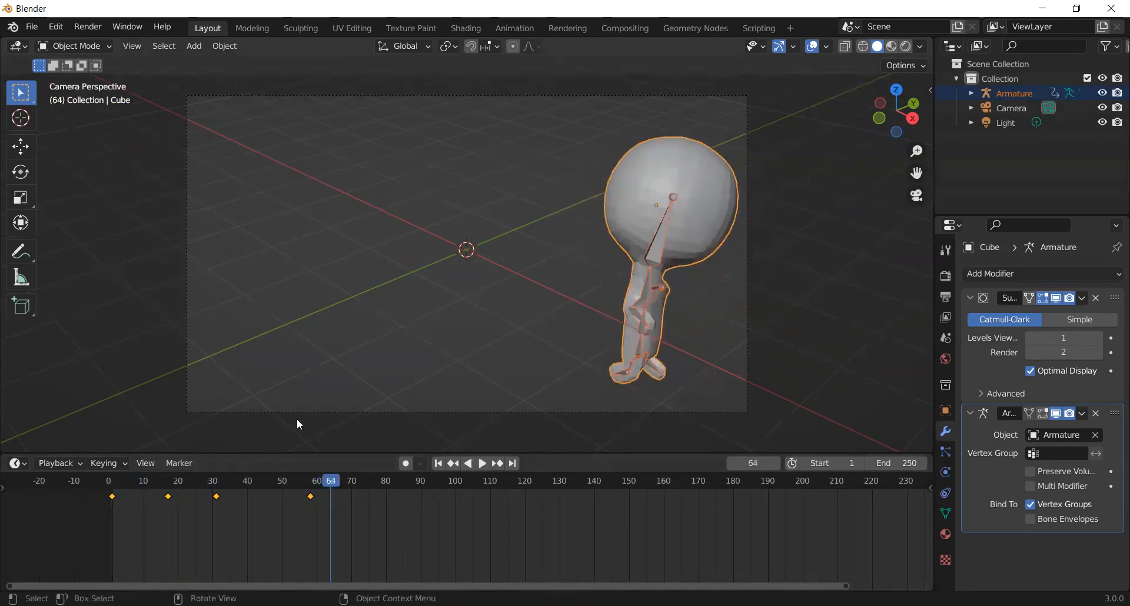
pyautogui.click(655, 213)
pyautogui.press('g')
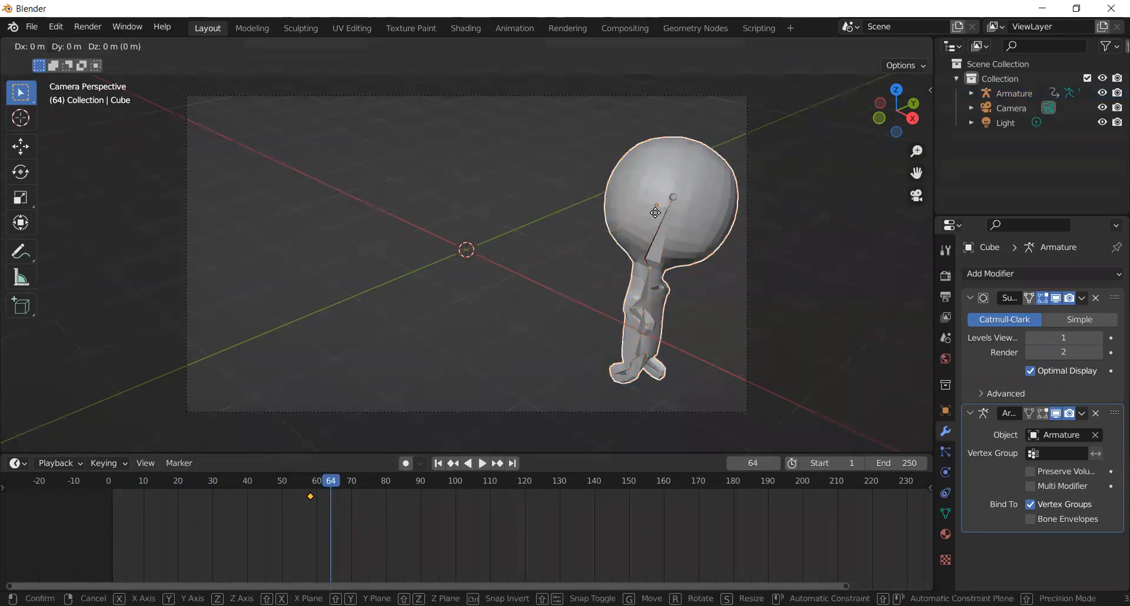
pyautogui.click(655, 213)
pyautogui.click(657, 196)
pyautogui.click(658, 195)
pyautogui.press('g')
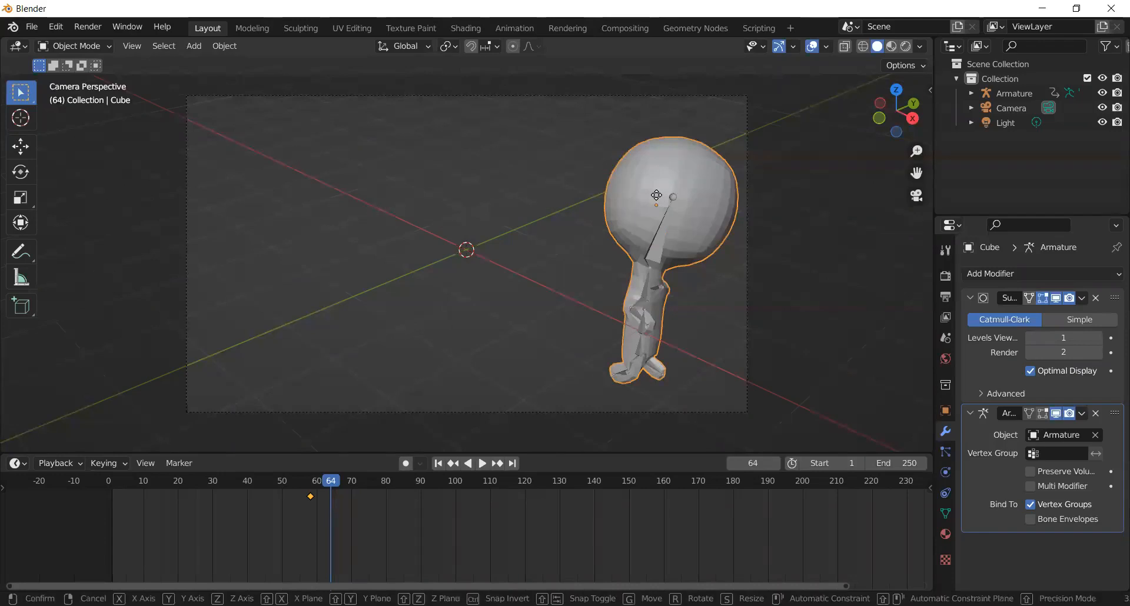
pyautogui.click(590, 204)
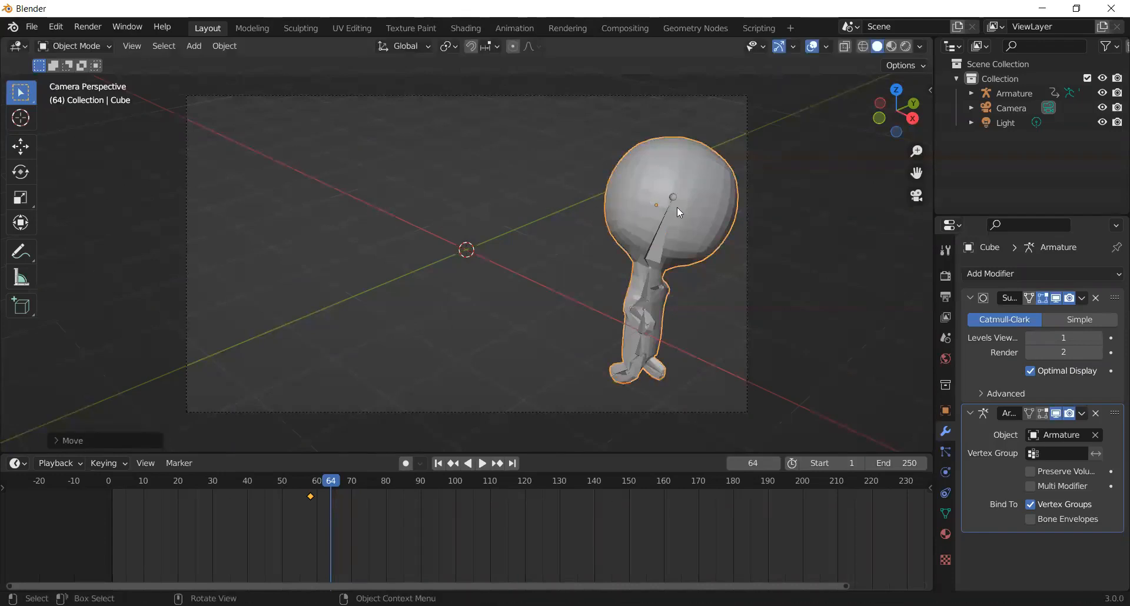
pyautogui.press('g')
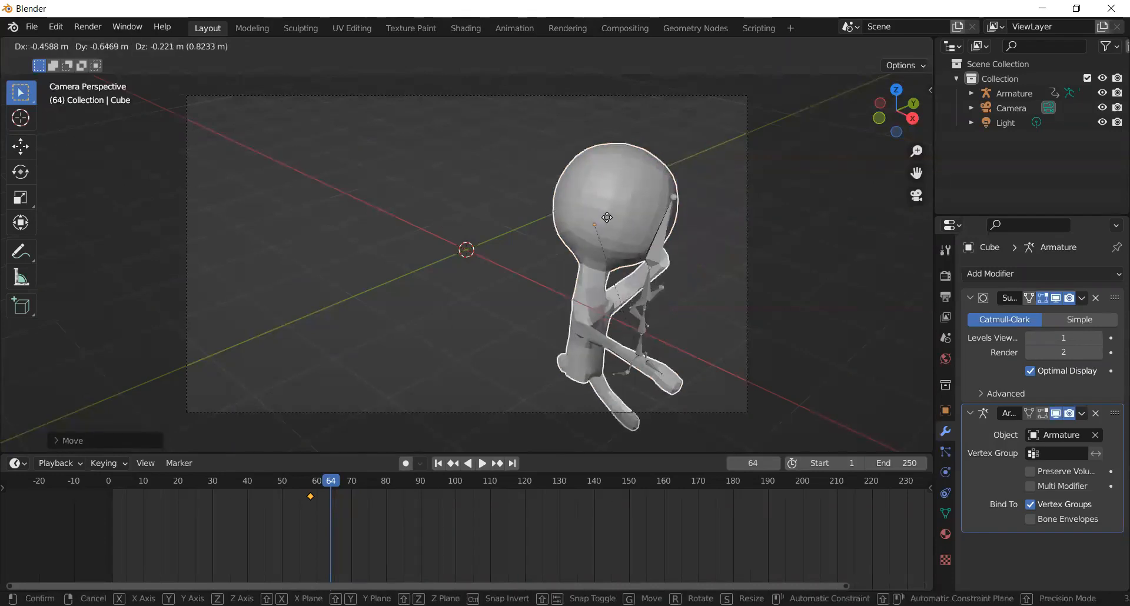
pyautogui.rightClick(606, 218)
pyautogui.hotkey('ctrl', 'z')
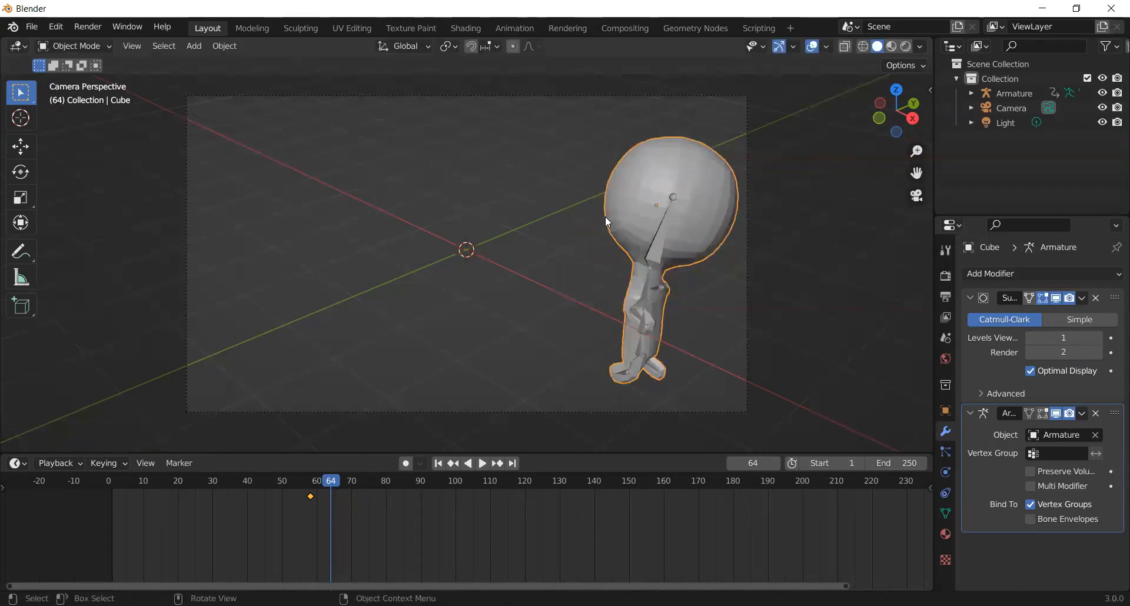
# At frame 64, move the mesh and armature together to the middle of the camera frame, and deselect both
pyautogui.click(448, 167)
pyautogui.moveTo(510, 137); pyautogui.dragTo(734, 374)
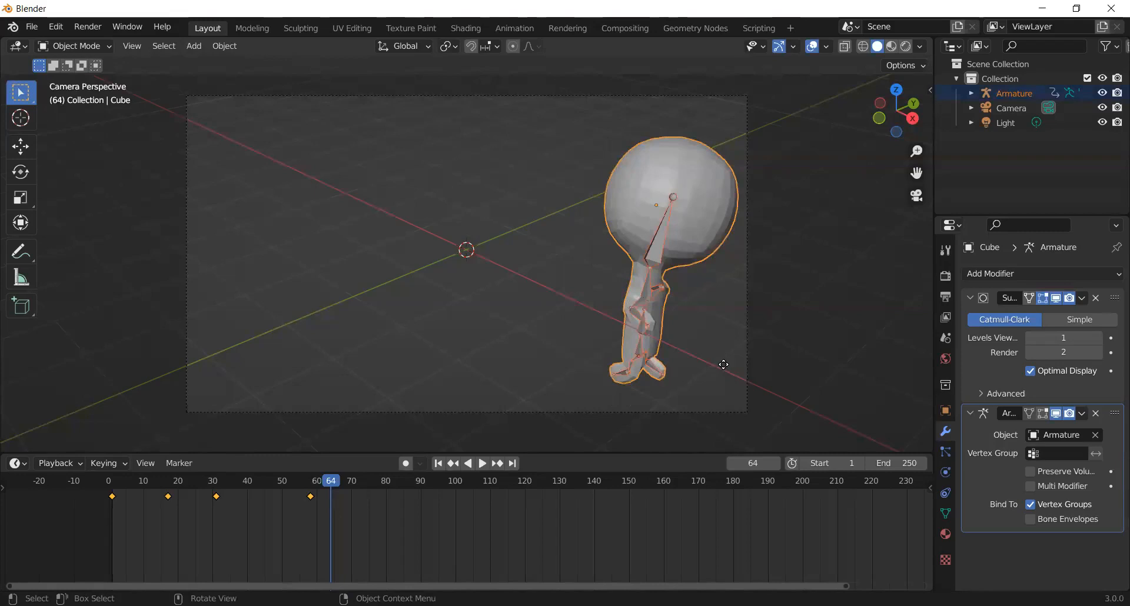
pyautogui.press('g')
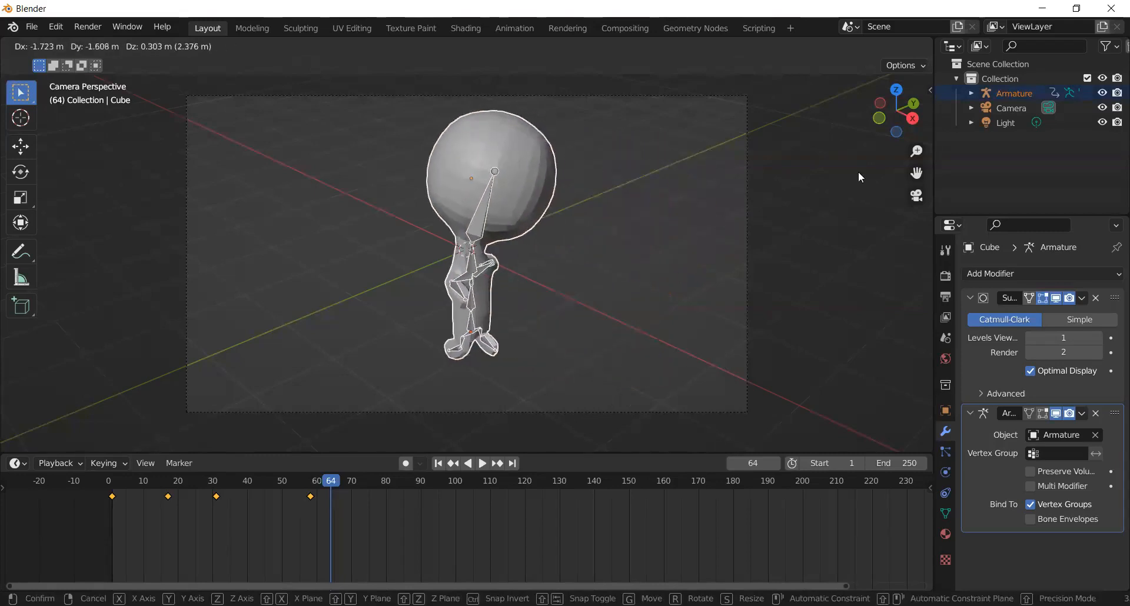
pyautogui.click(859, 171)
pyautogui.click(529, 448)
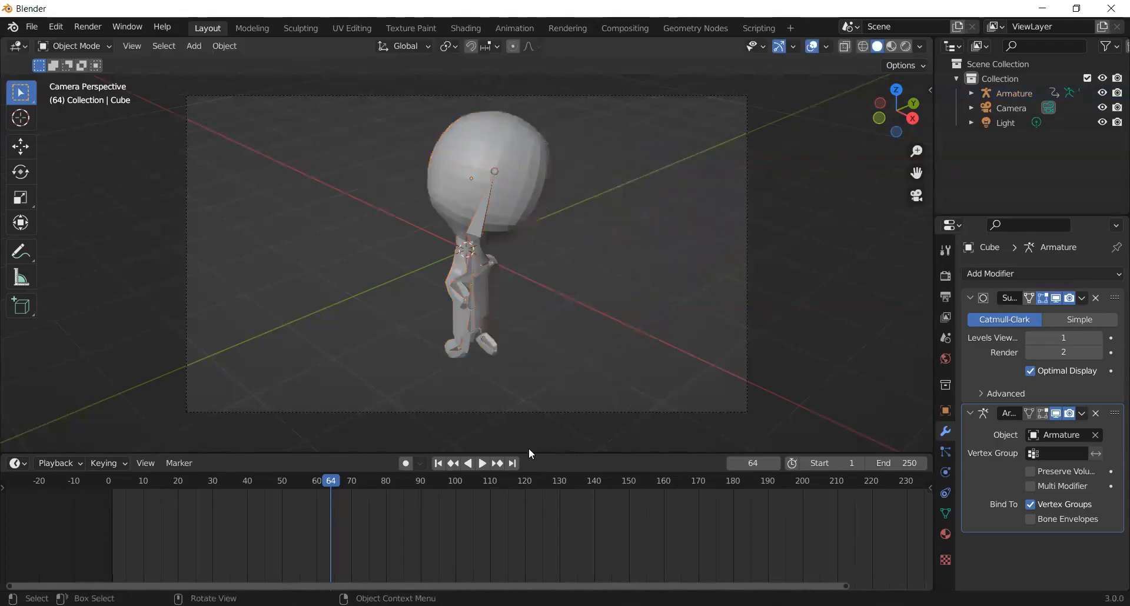
# Play the animation from the start through the camera and stop it past the last keyframe
pyautogui.moveTo(329, 479); pyautogui.dragTo(81, 488)
pyautogui.press('space')
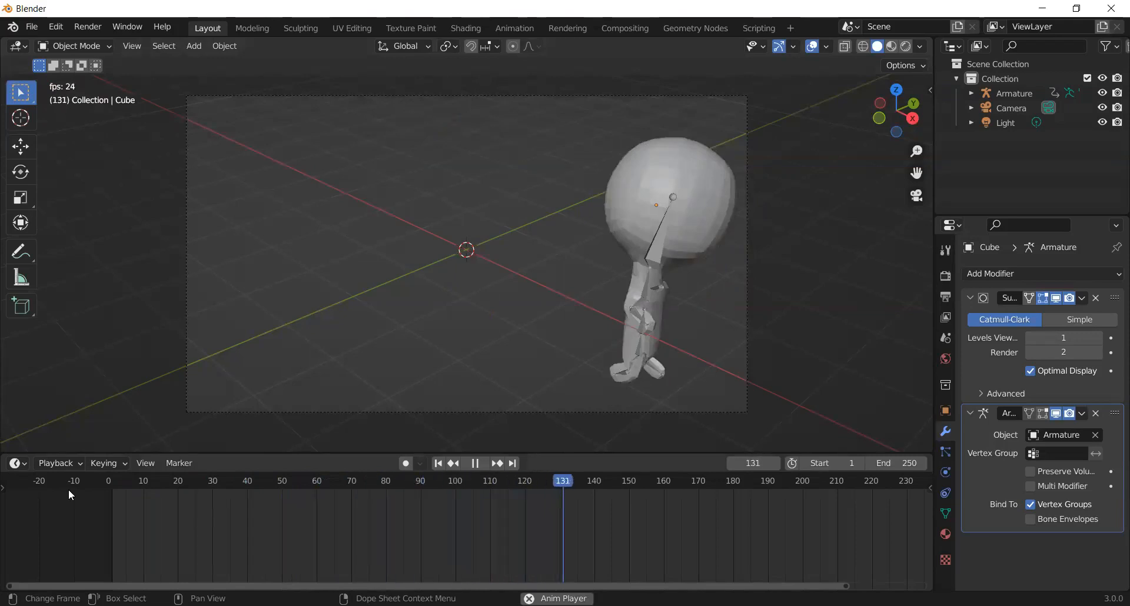
pyautogui.press('space')
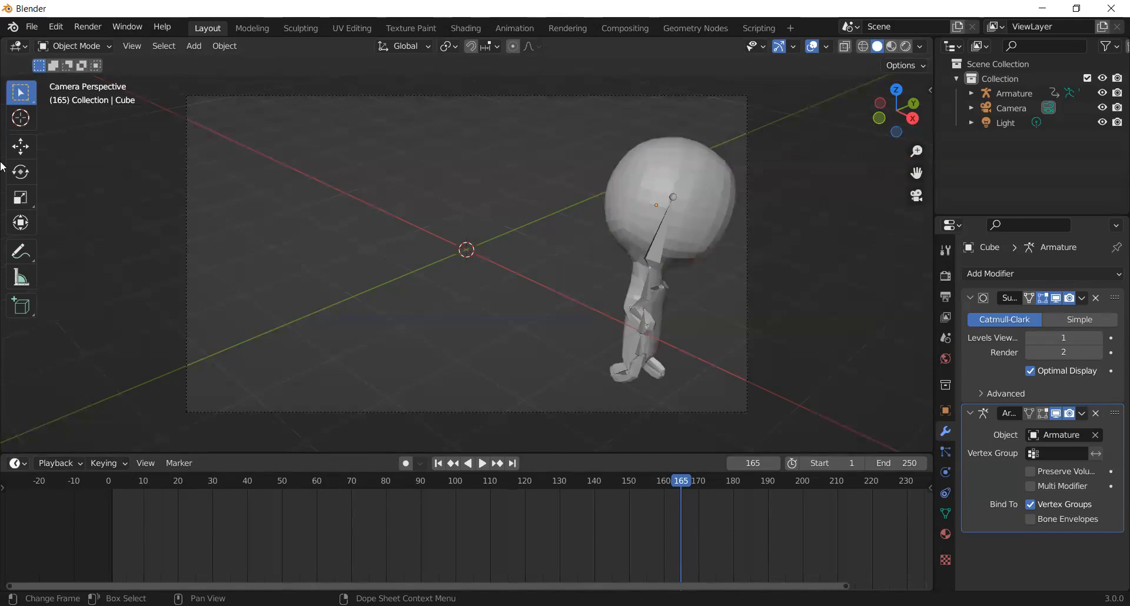
# Switch the character mesh to Edit Mode and select the bottom face of one foot
pyautogui.click(71, 45)
pyautogui.click(74, 78)
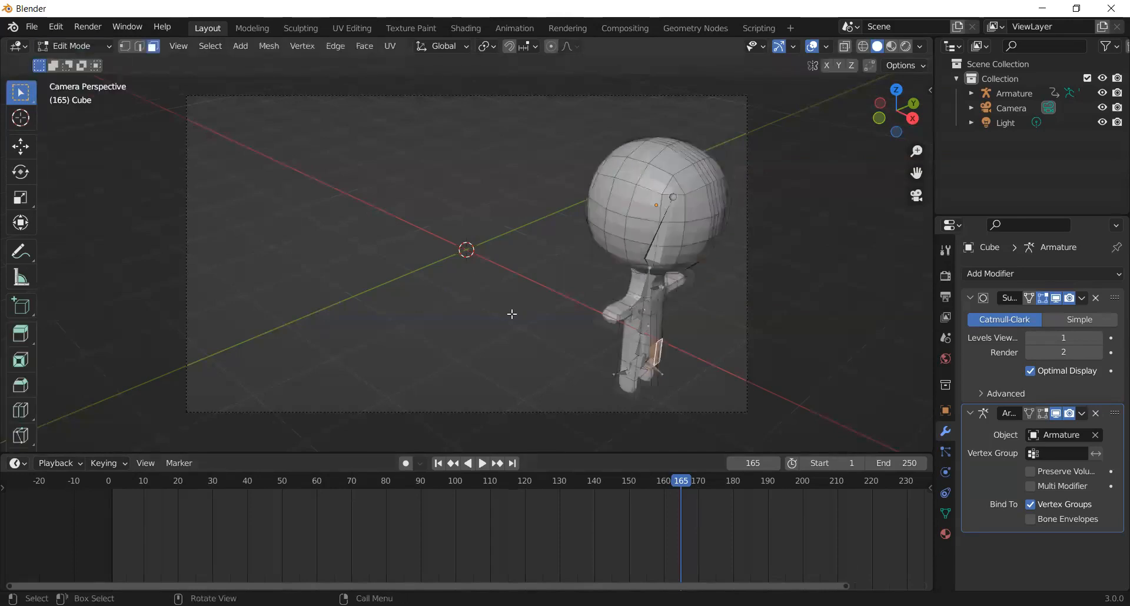
pyautogui.scroll(-1, 639, 366)
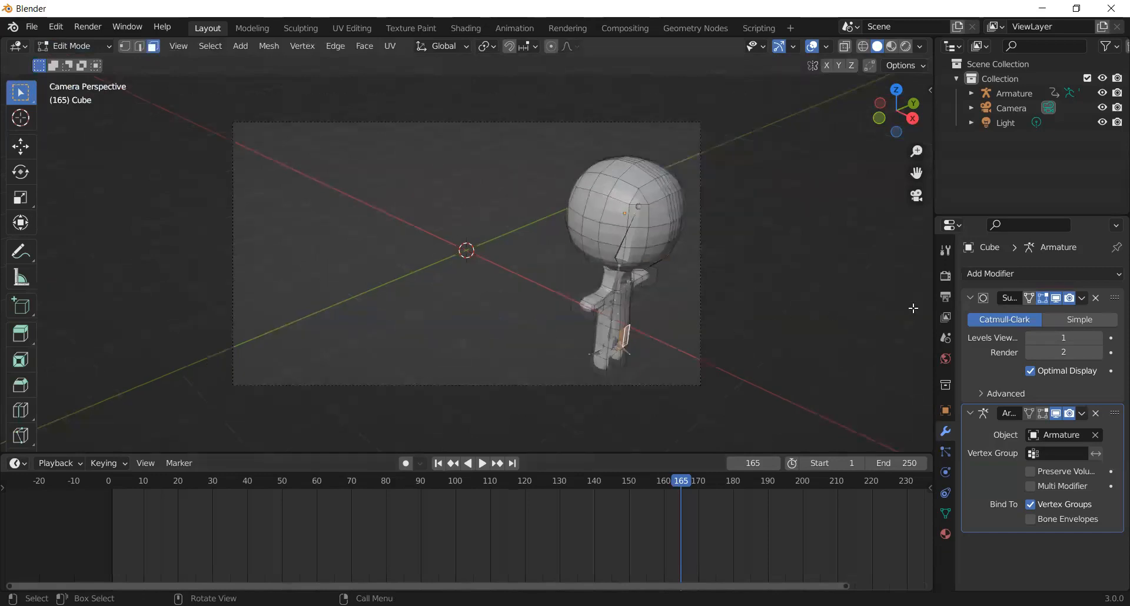
pyautogui.moveTo(793, 364); pyautogui.dragTo(807, 271, button='middle')
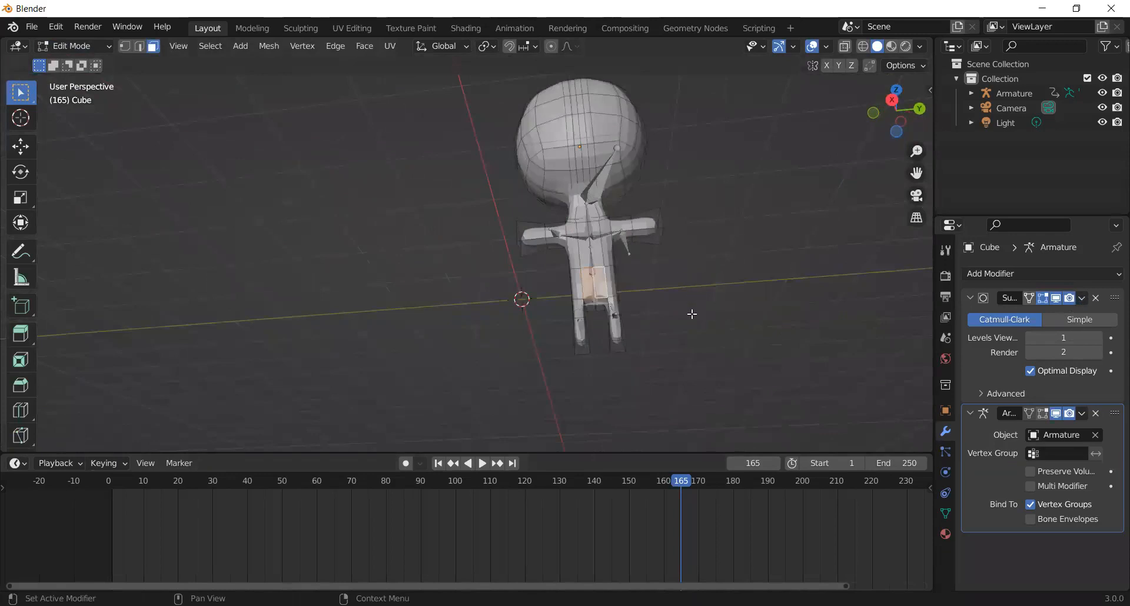
pyautogui.scroll(-3, 679, 293)
pyautogui.moveTo(672, 294); pyautogui.dragTo(615, 324, button='middle')
pyautogui.scroll(4, 654, 302)
pyautogui.click(614, 323)
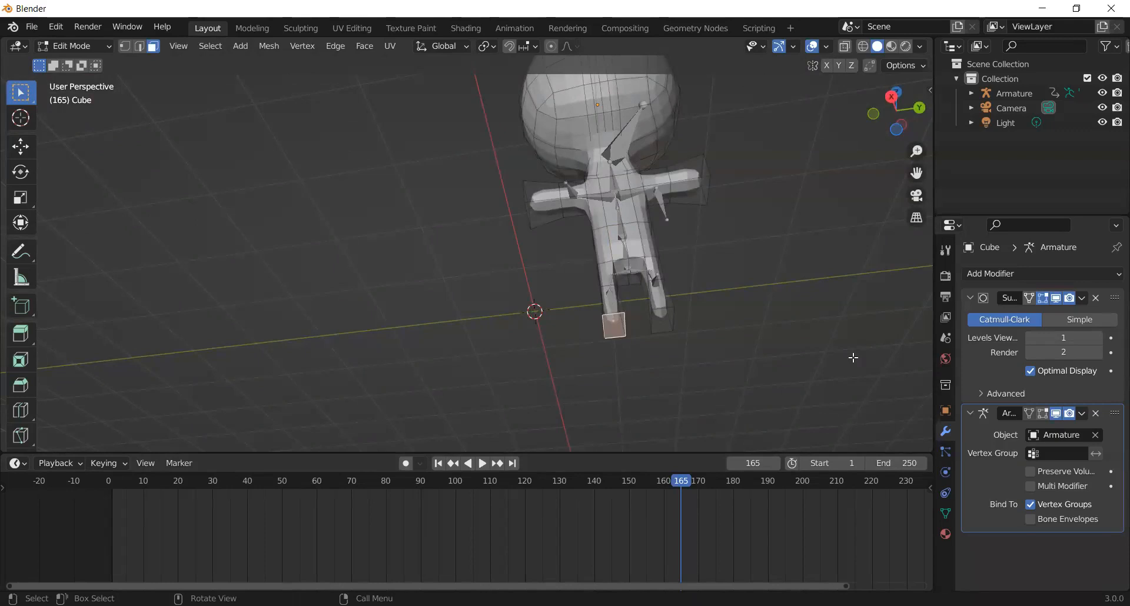
# Try to scale the foot's bottom face, first uniformly and again along the global Z axis
pyautogui.press('s')
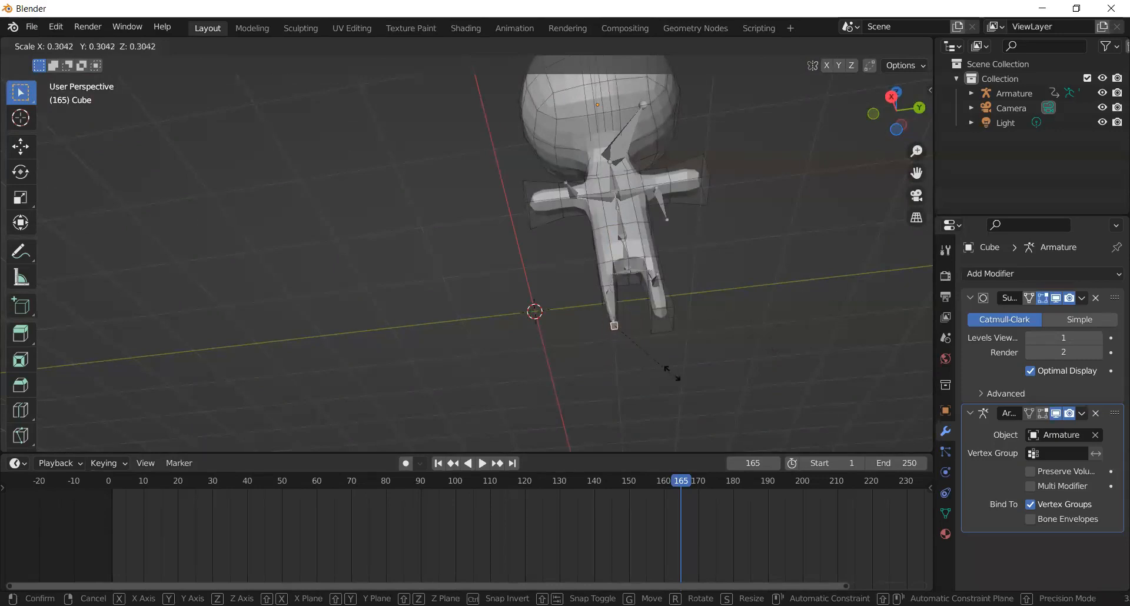
pyautogui.click(812, 326)
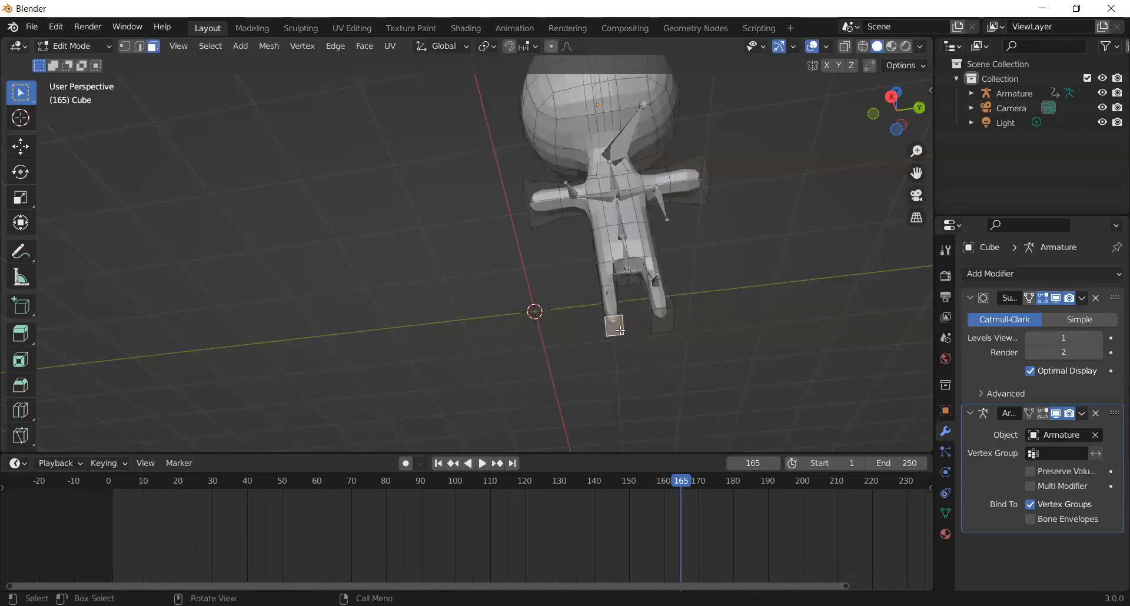
pyautogui.press('s')
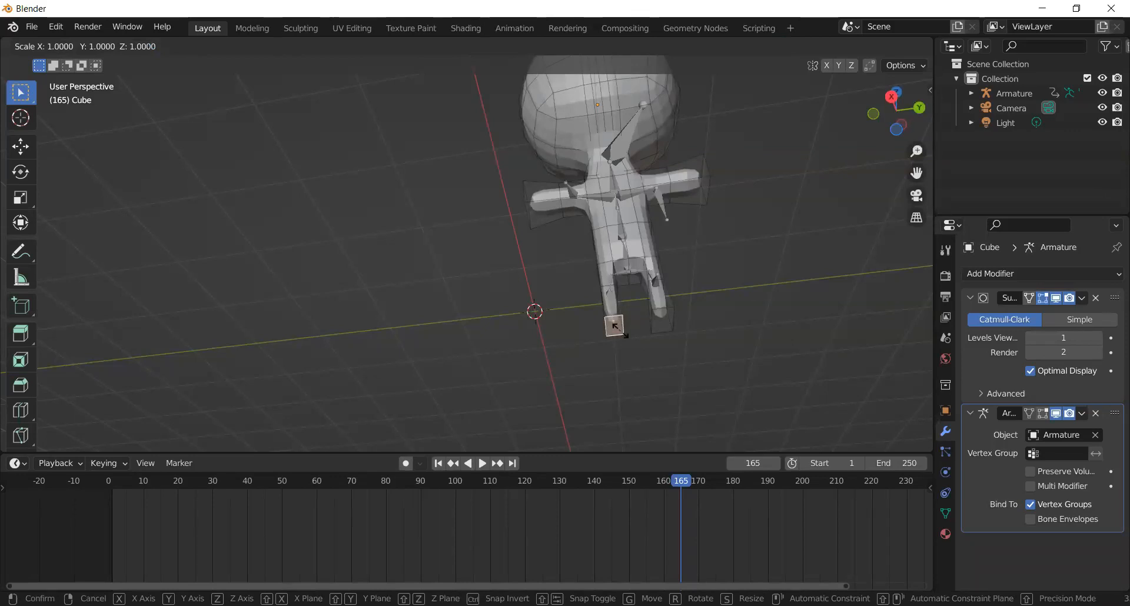
pyautogui.press('z')
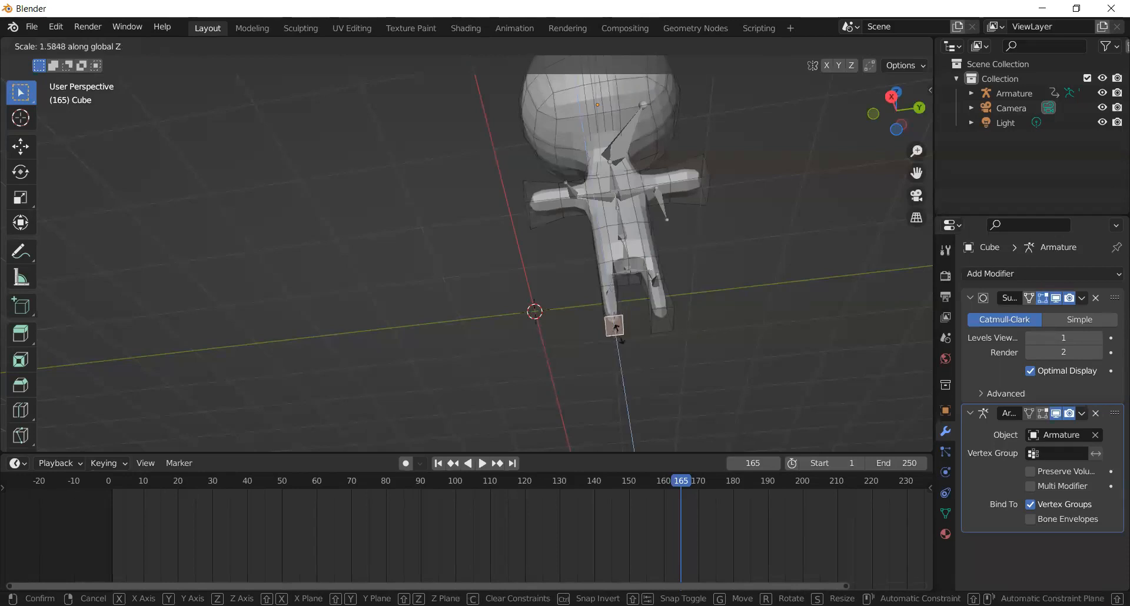
pyautogui.click(619, 331)
pyautogui.scroll(-2, 621, 348)
pyautogui.moveTo(624, 366); pyautogui.dragTo(684, 393, button='middle')
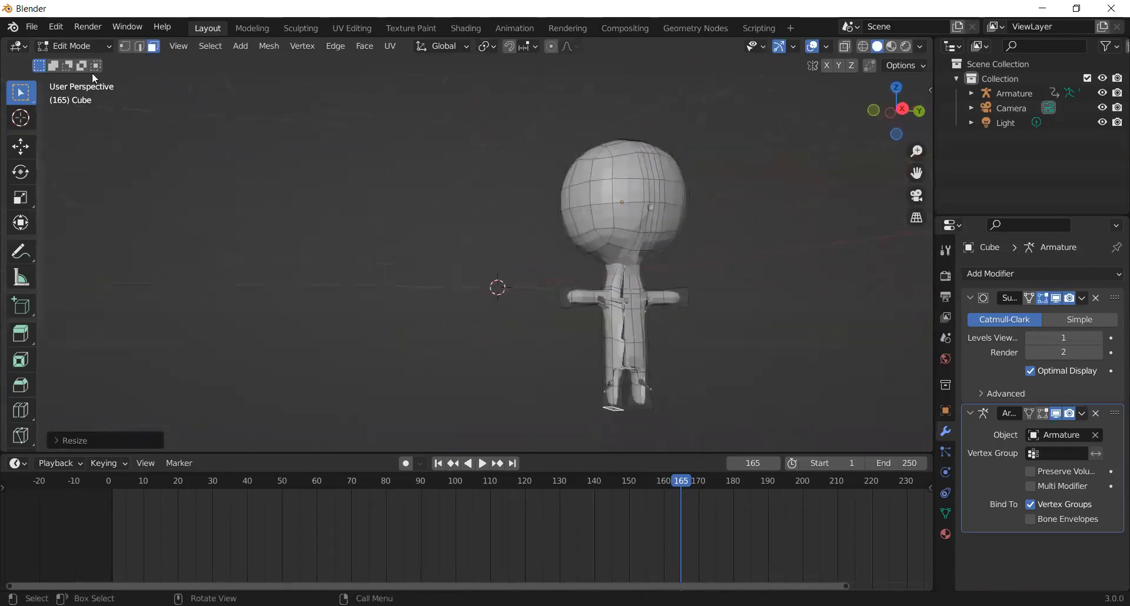
pyautogui.moveTo(648, 330)
pyautogui.mouseDown(button='middle')
pyautogui.moveTo(558, 324)
pyautogui.moveTo(714, 351)
pyautogui.moveTo(648, 348)
pyautogui.mouseUp(button='middle')
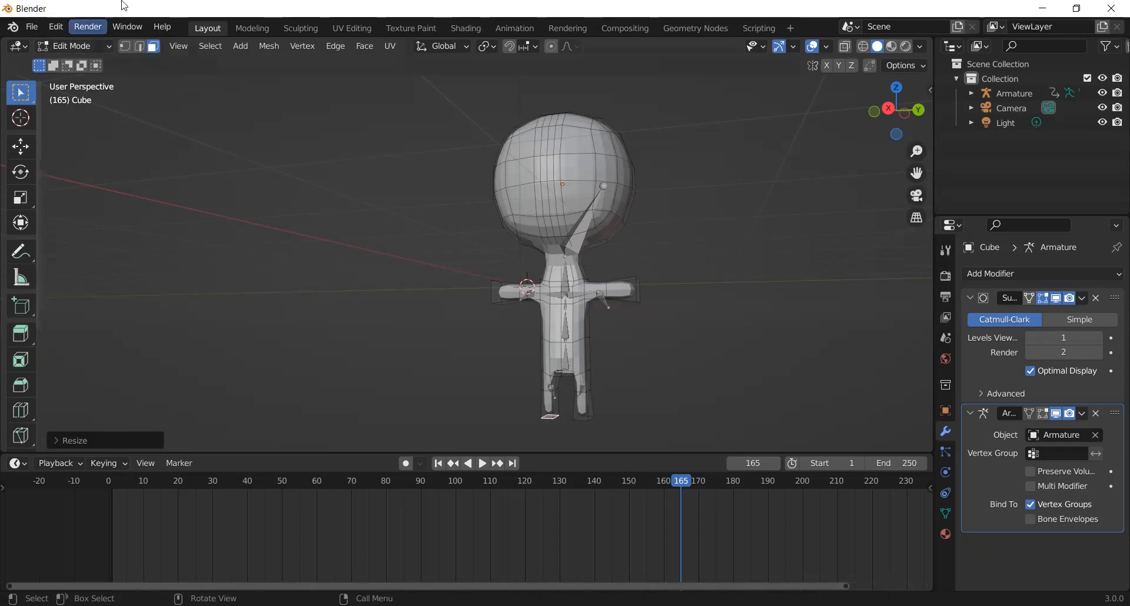
# Start the animation playback and return the character mesh to Object Mode
pyautogui.moveTo(324, 157); pyautogui.dragTo(542, 365, button='middle')
pyautogui.moveTo(641, 397); pyautogui.dragTo(686, 438, button='middle')
pyautogui.moveTo(686, 482); pyautogui.dragTo(931, 457)
pyautogui.press('space')
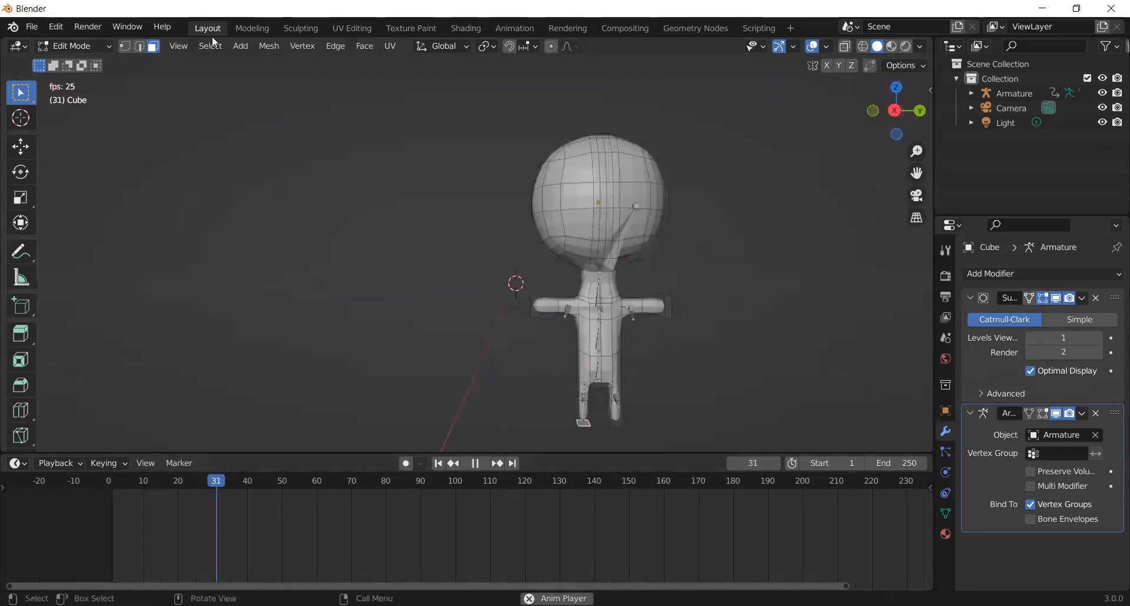
pyautogui.click(79, 47)
pyautogui.click(75, 64)
# Play and scrub through the timeline, returning to the first frames to review the character's animated poses
pyautogui.moveTo(496, 486); pyautogui.dragTo(865, 468)
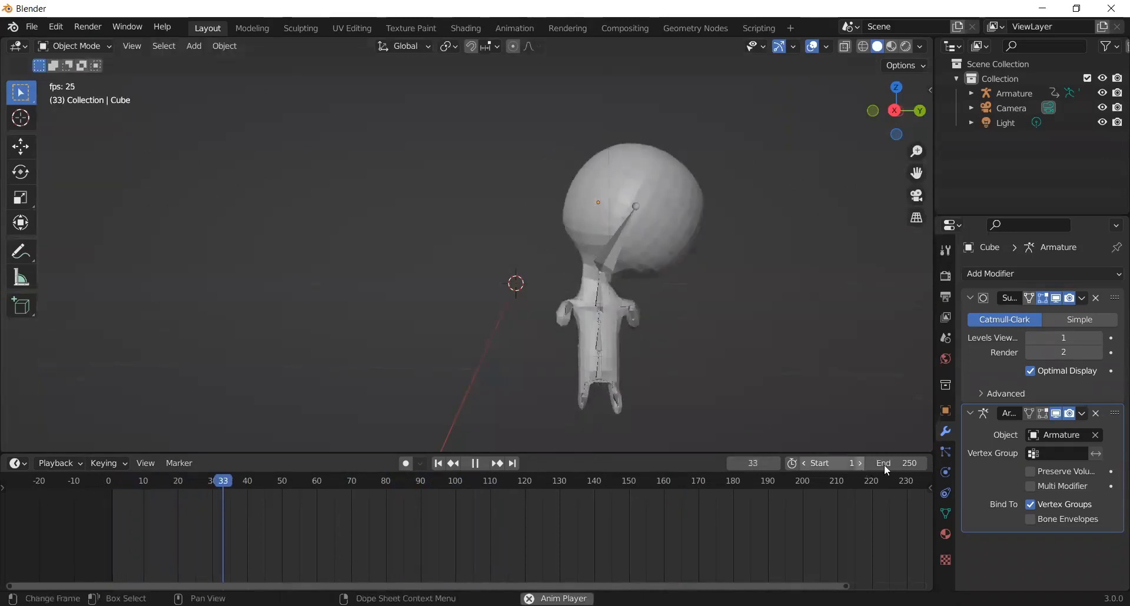
pyautogui.moveTo(445, 478); pyautogui.dragTo(888, 506)
pyautogui.press('space')
pyautogui.press('space')
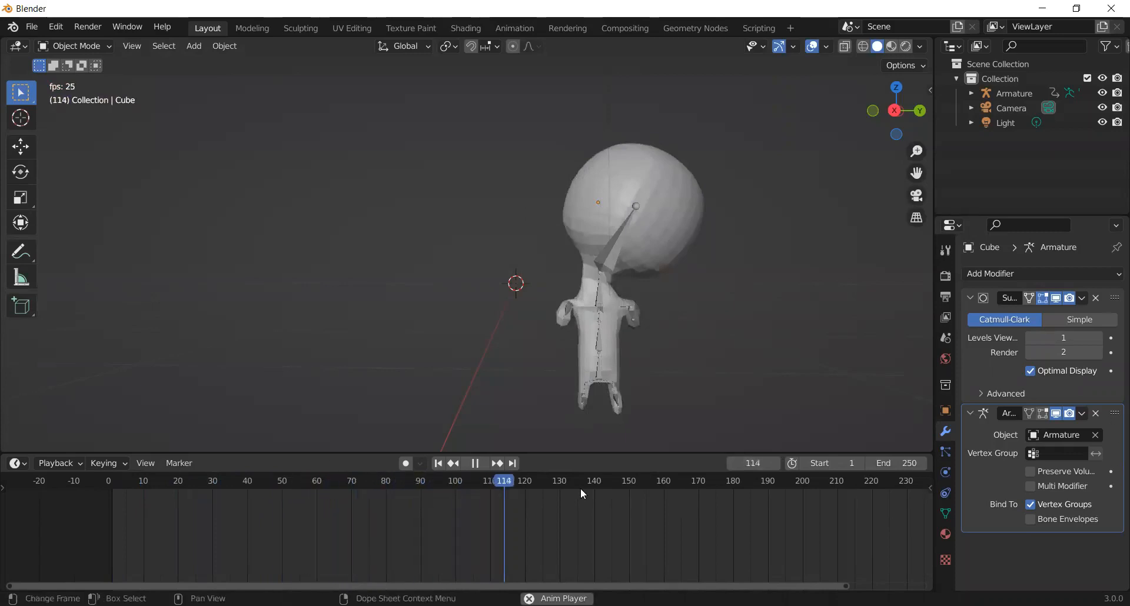
pyautogui.moveTo(533, 489); pyautogui.dragTo(5, 520)
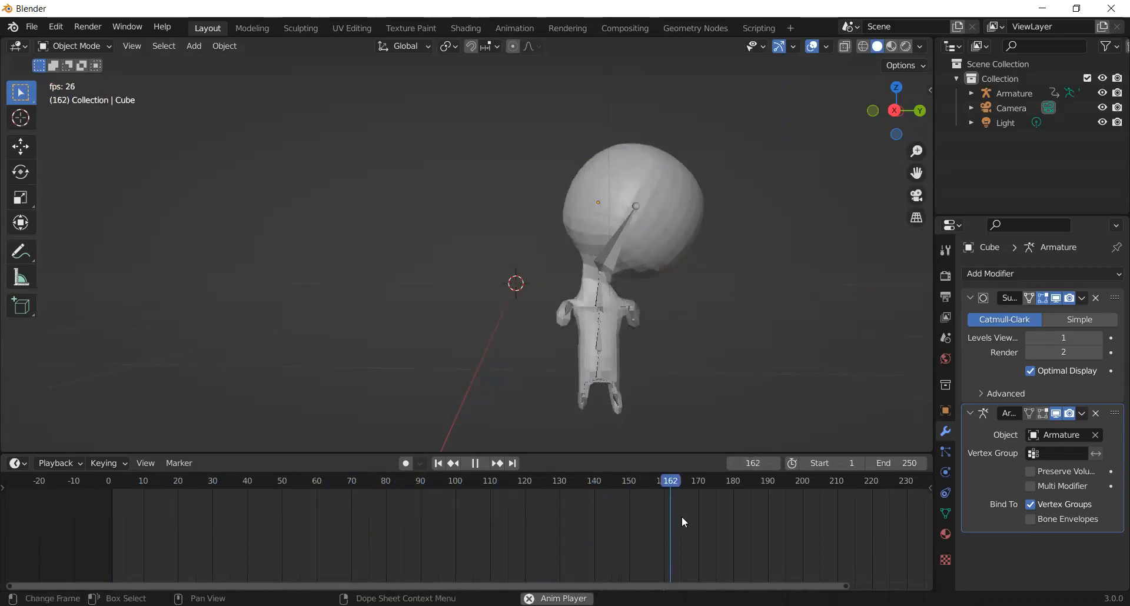
pyautogui.moveTo(710, 485); pyautogui.dragTo(13, 495)
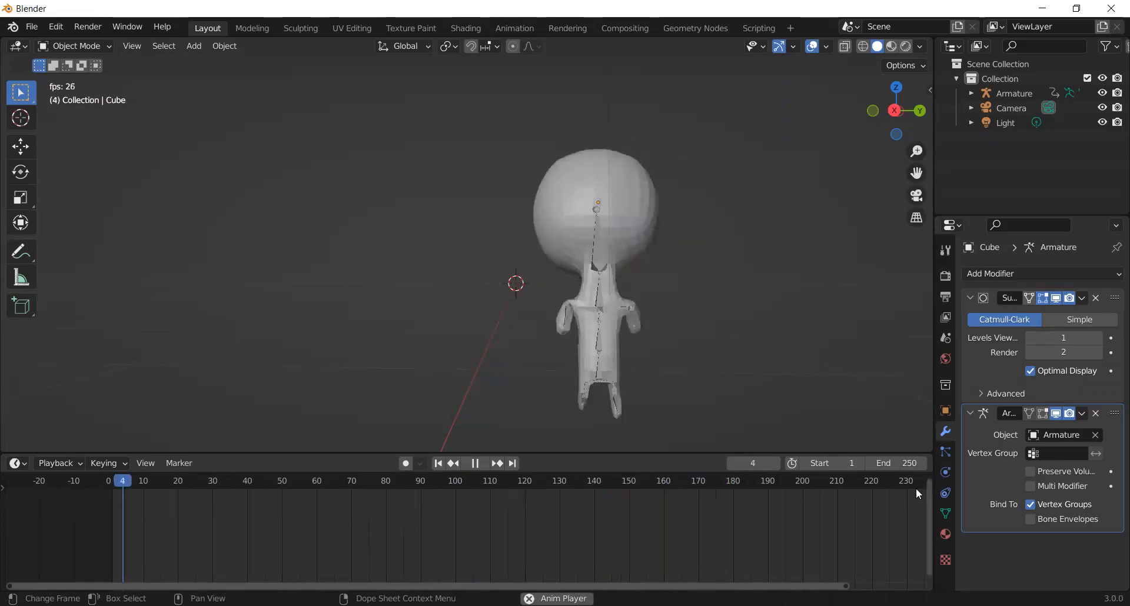